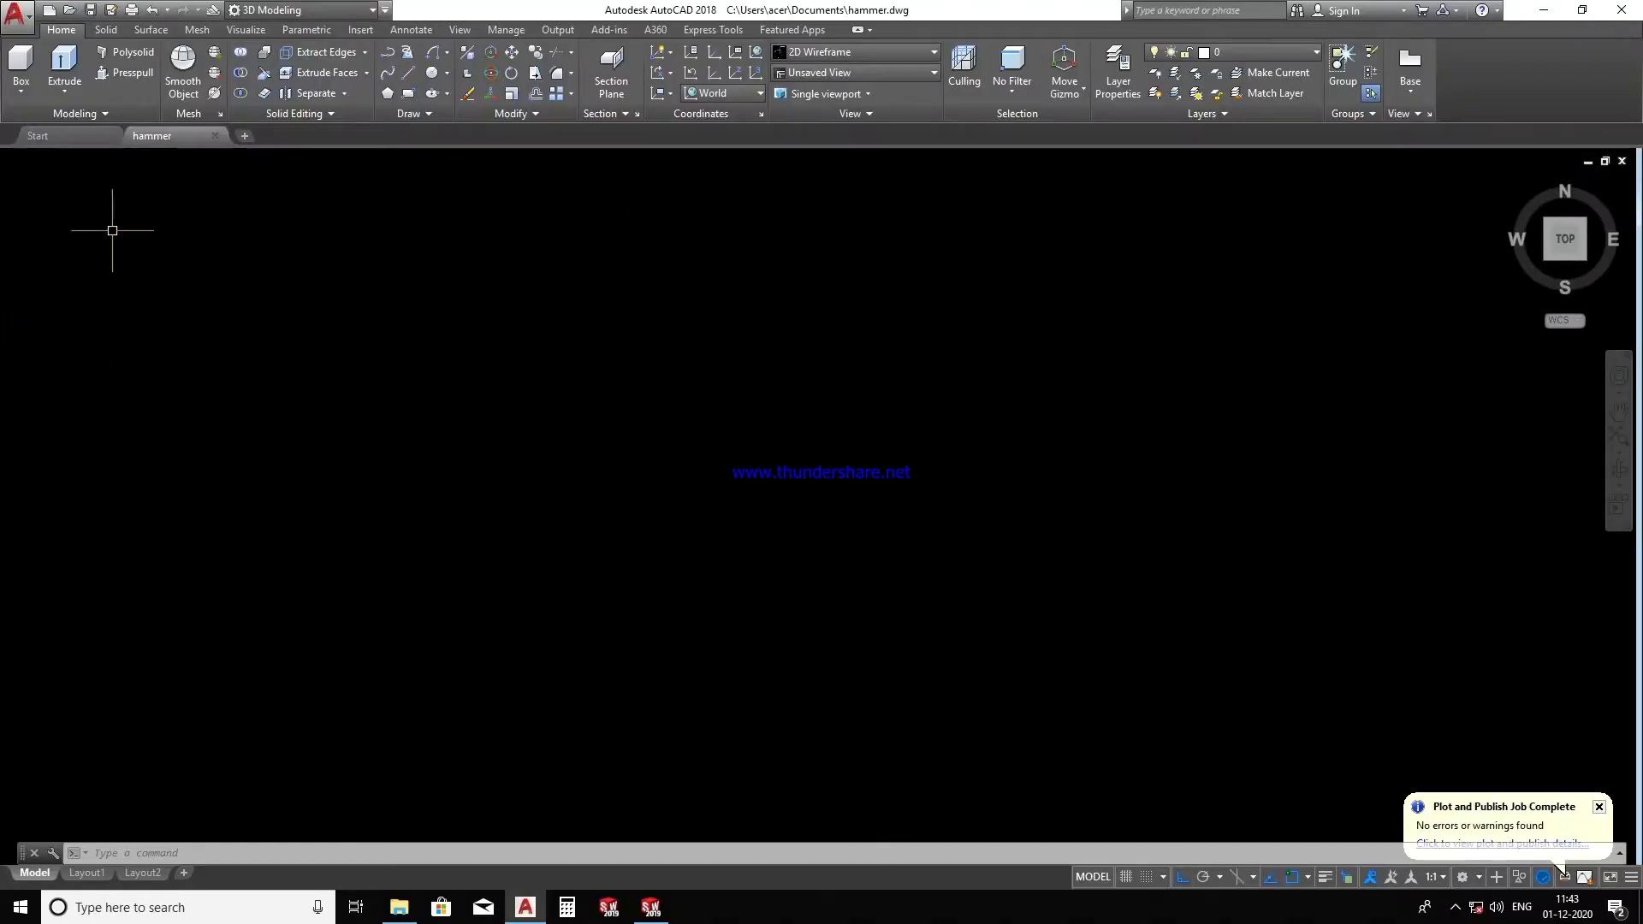
# - Split the screen into two vertical viewports and shade the right one in Shades of Gray
pyautogui.click(17, 161)
pyautogui.click(9, 159)
pyautogui.moveTo(100, 197)
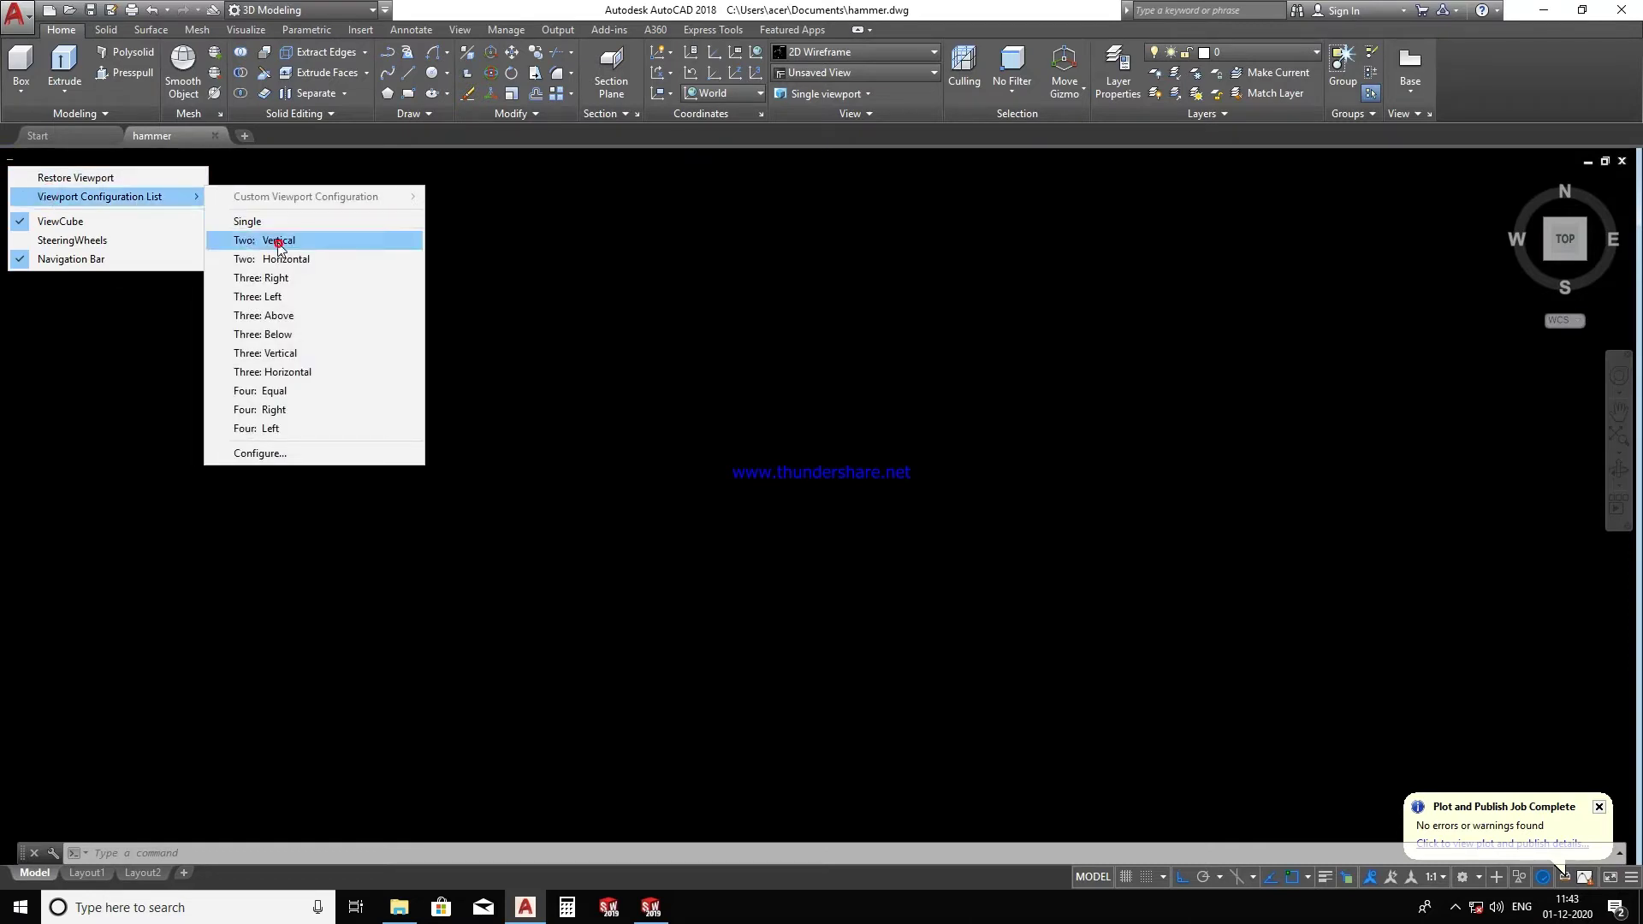
pyautogui.click(278, 240)
pyautogui.click(479, 469)
pyautogui.click(1151, 452)
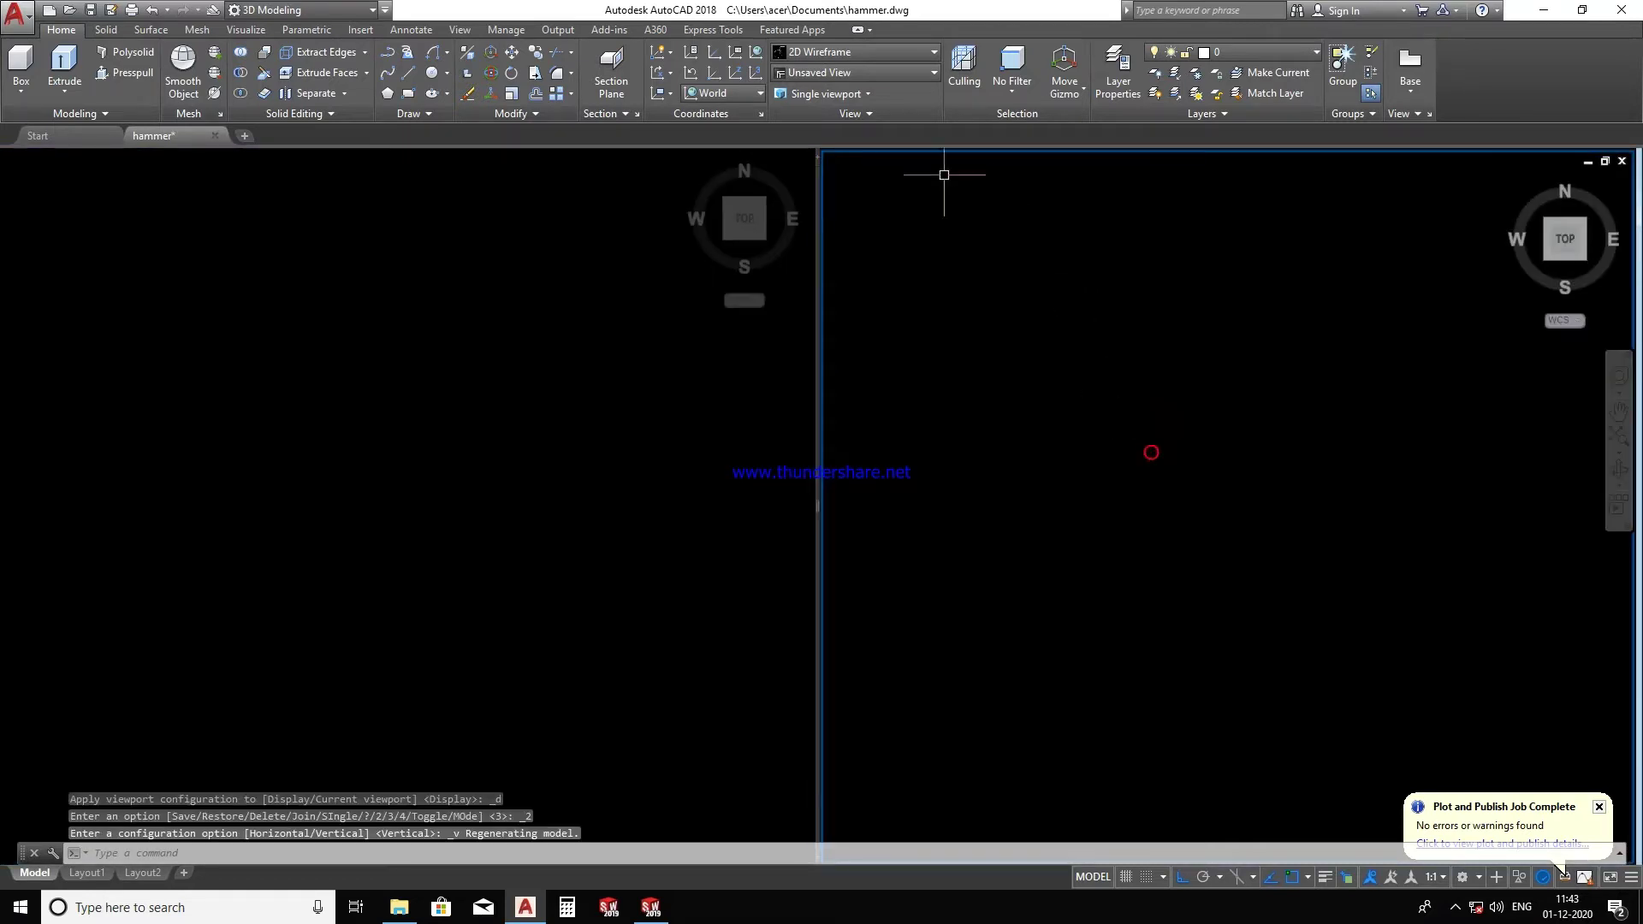
pyautogui.click(884, 61)
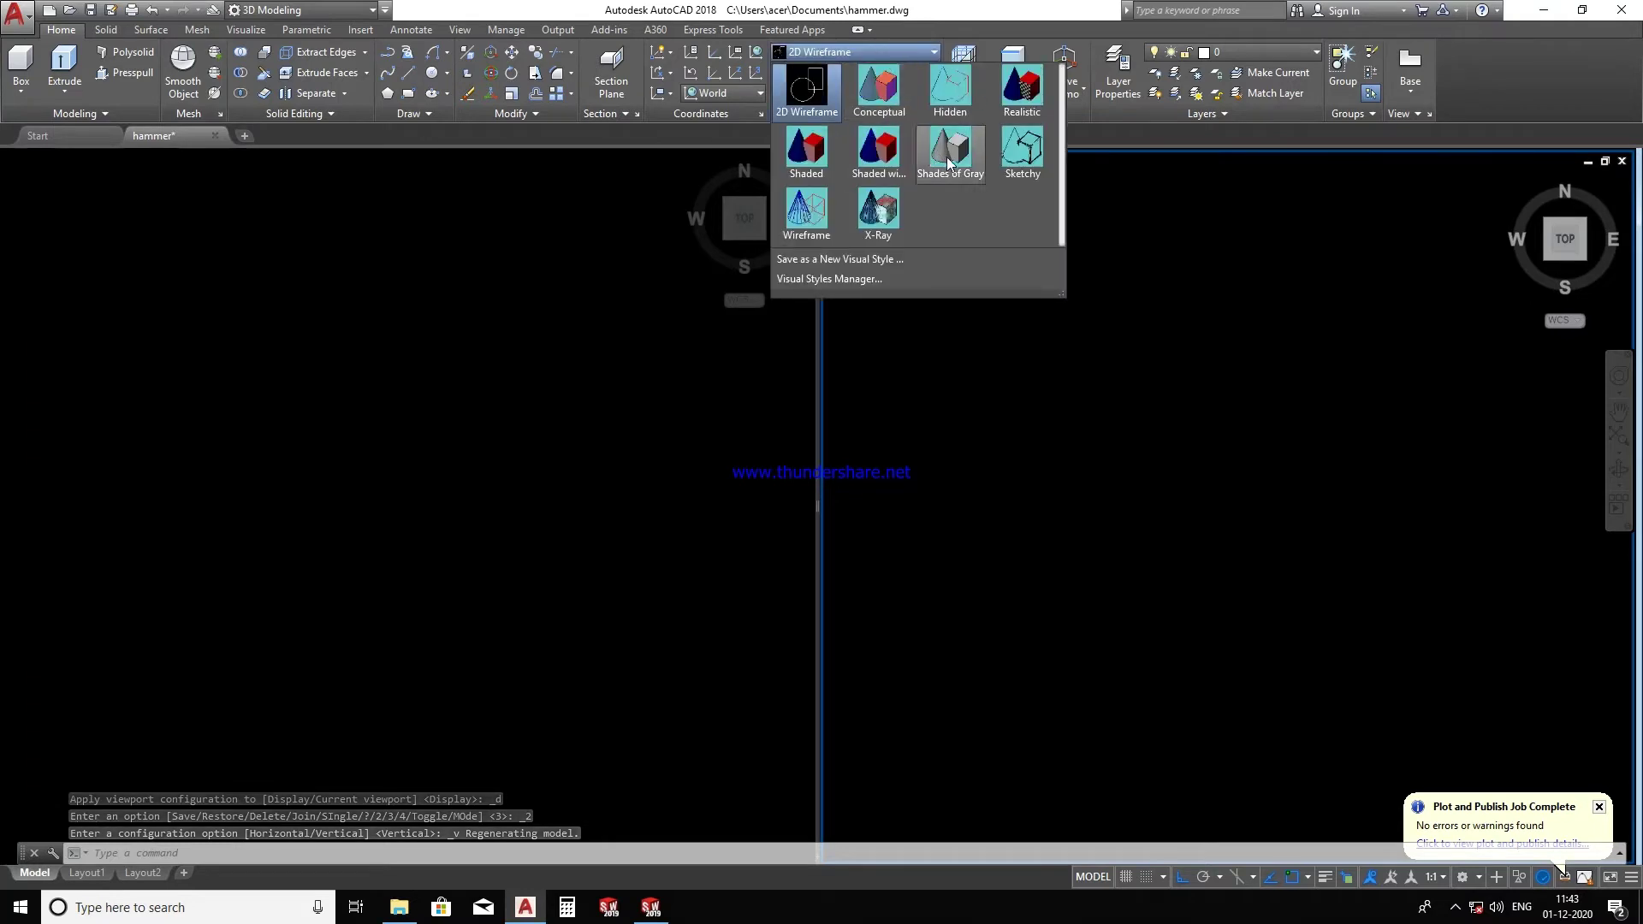
pyautogui.click(950, 163)
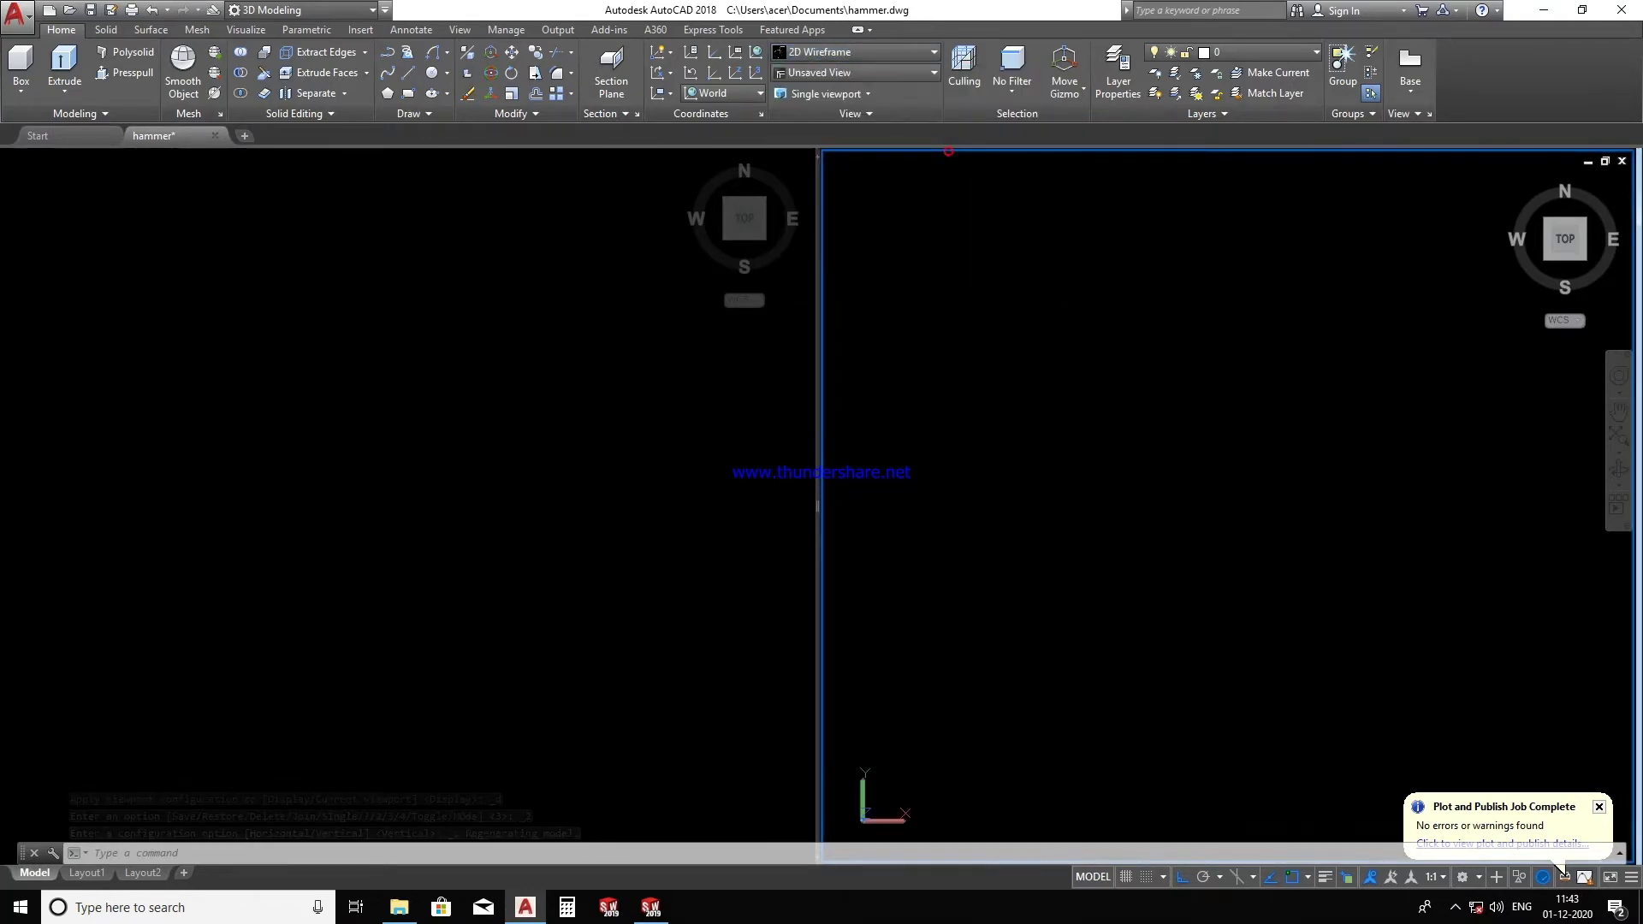
pyautogui.moveTo(1166, 598)
pyautogui.keyDown('shift'); pyautogui.mouseDown(button='middle')
pyautogui.moveTo(1158, 374)
pyautogui.moveTo(1228, 429)
pyautogui.mouseUp(button='middle'); pyautogui.keyUp('shift')
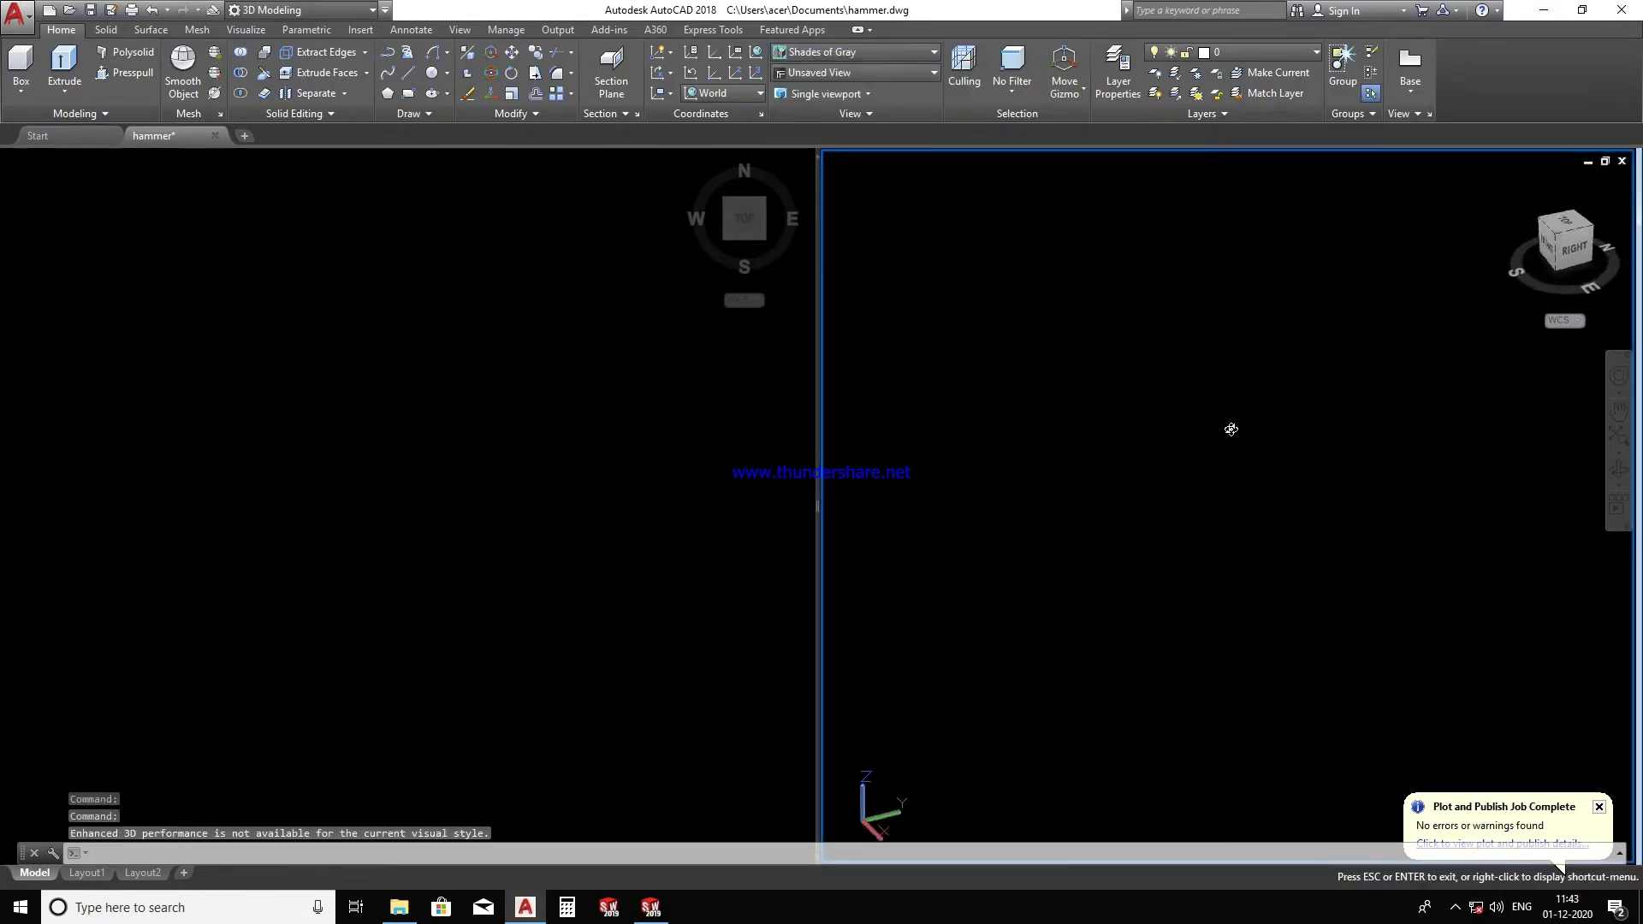
# - Set the UCS to Front and show the left viewport as an upright top view
pyautogui.click(385, 396)
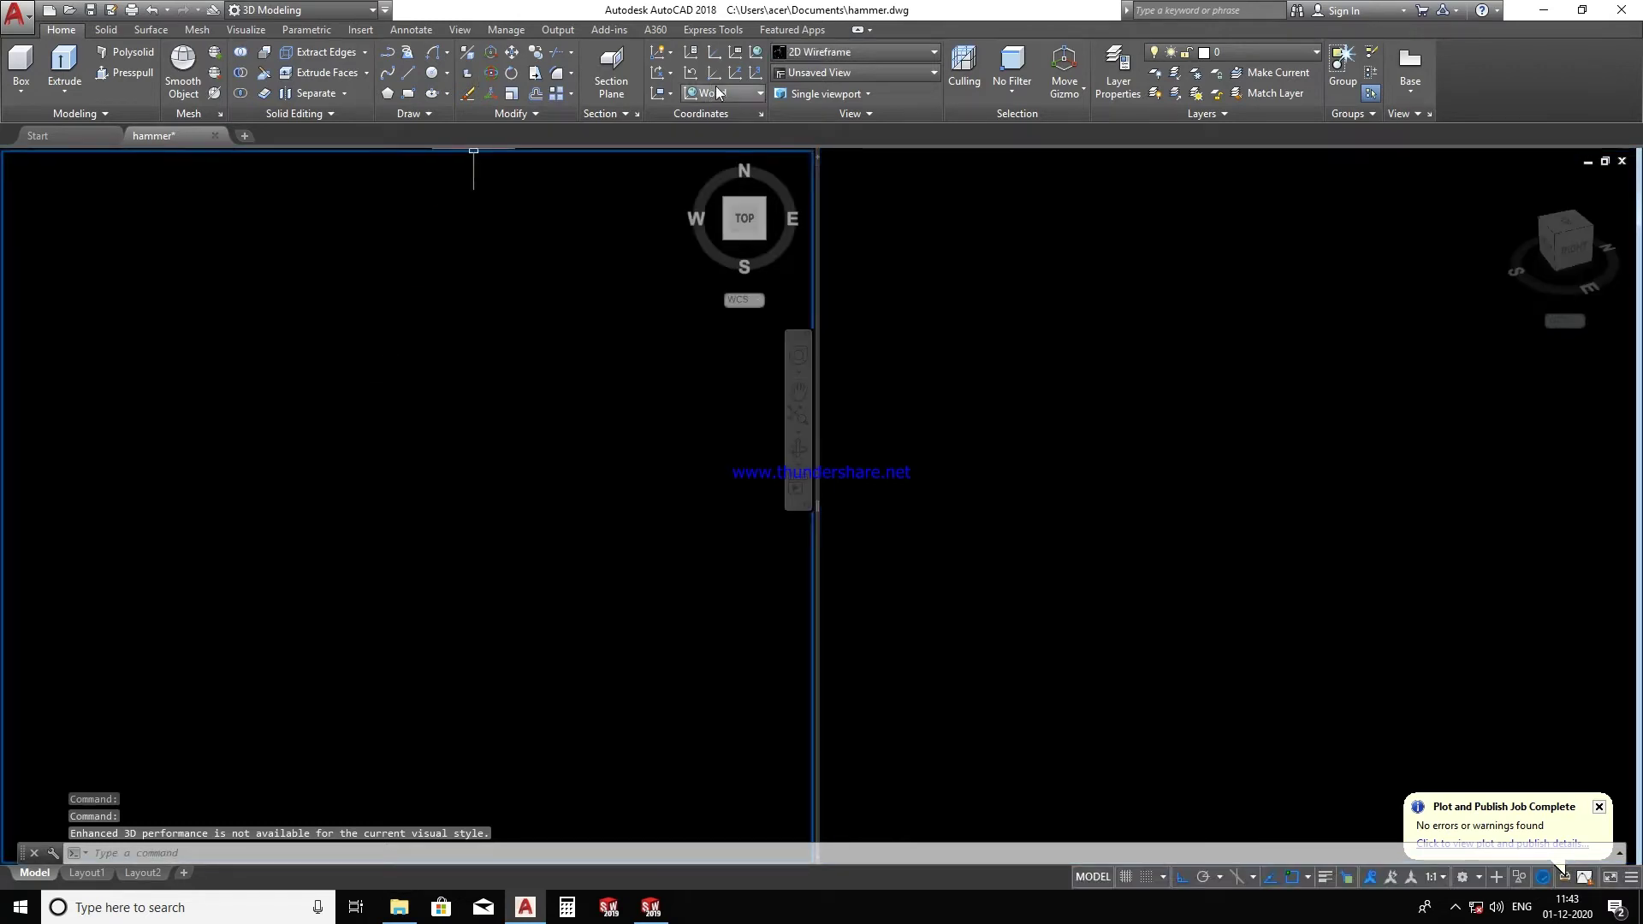
pyautogui.click(717, 92)
pyautogui.click(721, 211)
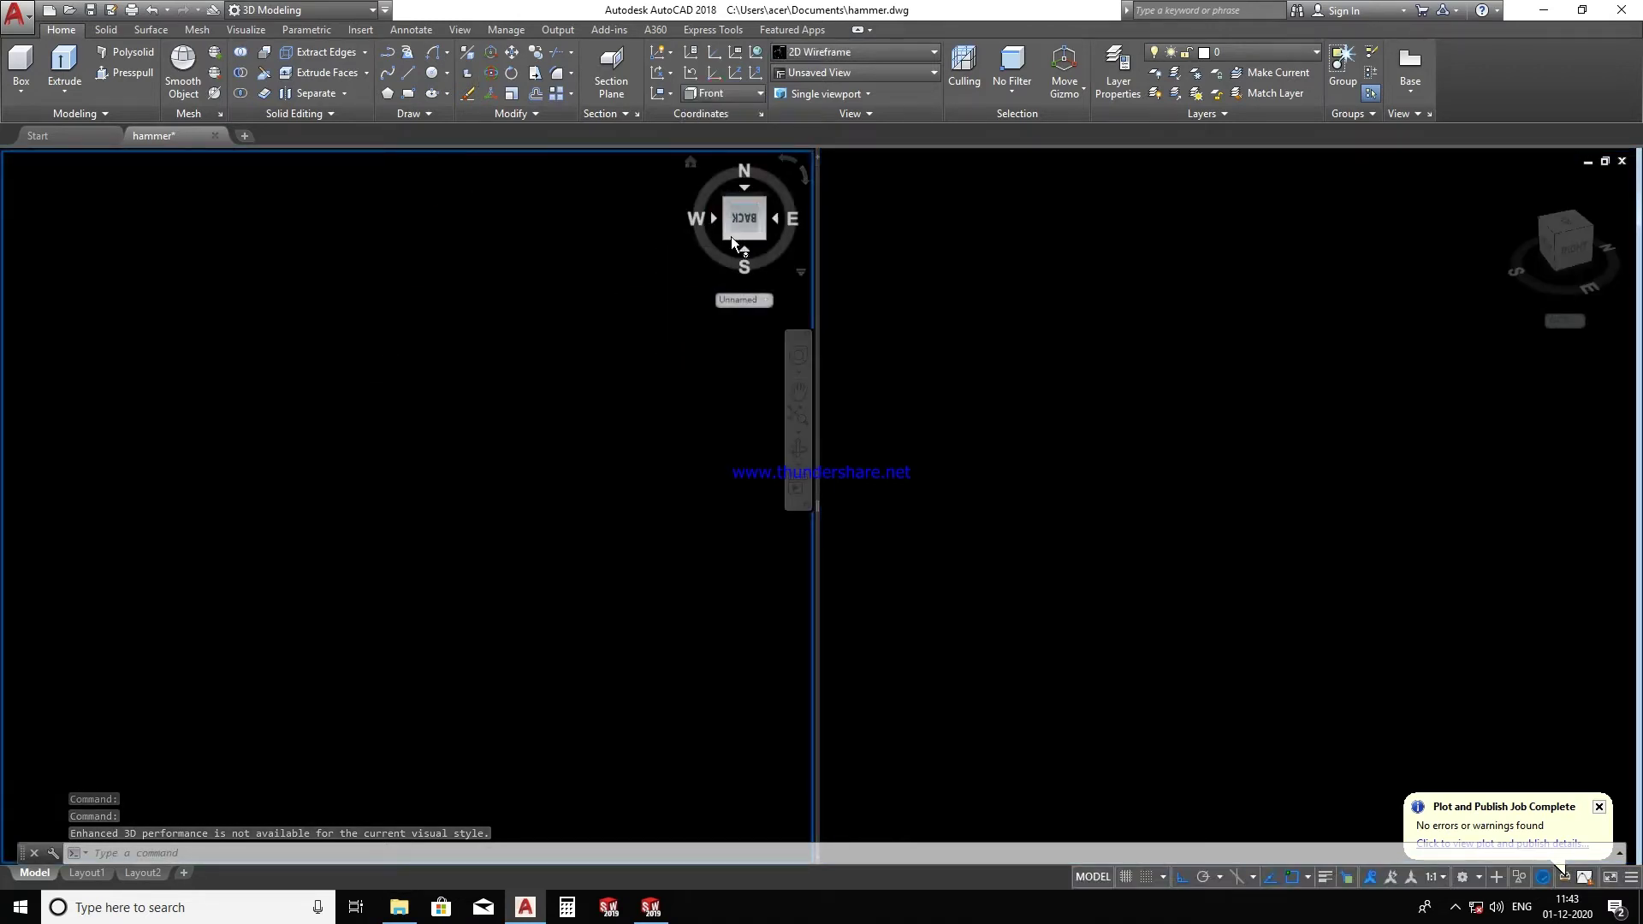
pyautogui.keyDown('shift'); pyautogui.moveTo(741, 256); pyautogui.dragTo(709, 217, button='middle'); pyautogui.keyUp('shift')
pyautogui.click(737, 234)
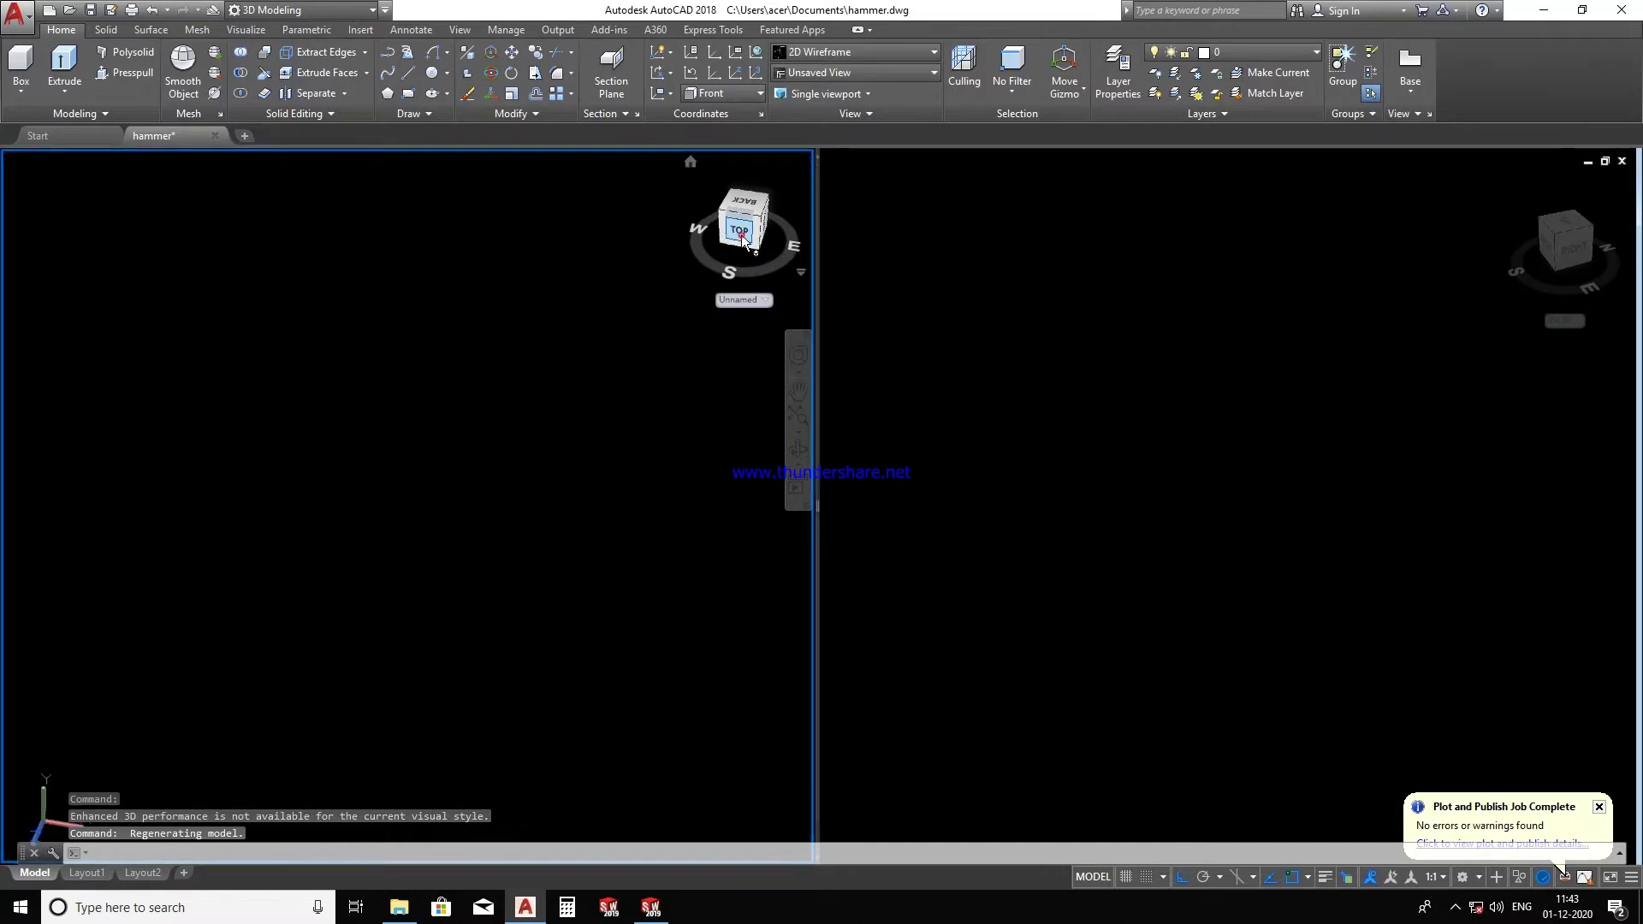
pyautogui.click(787, 160)
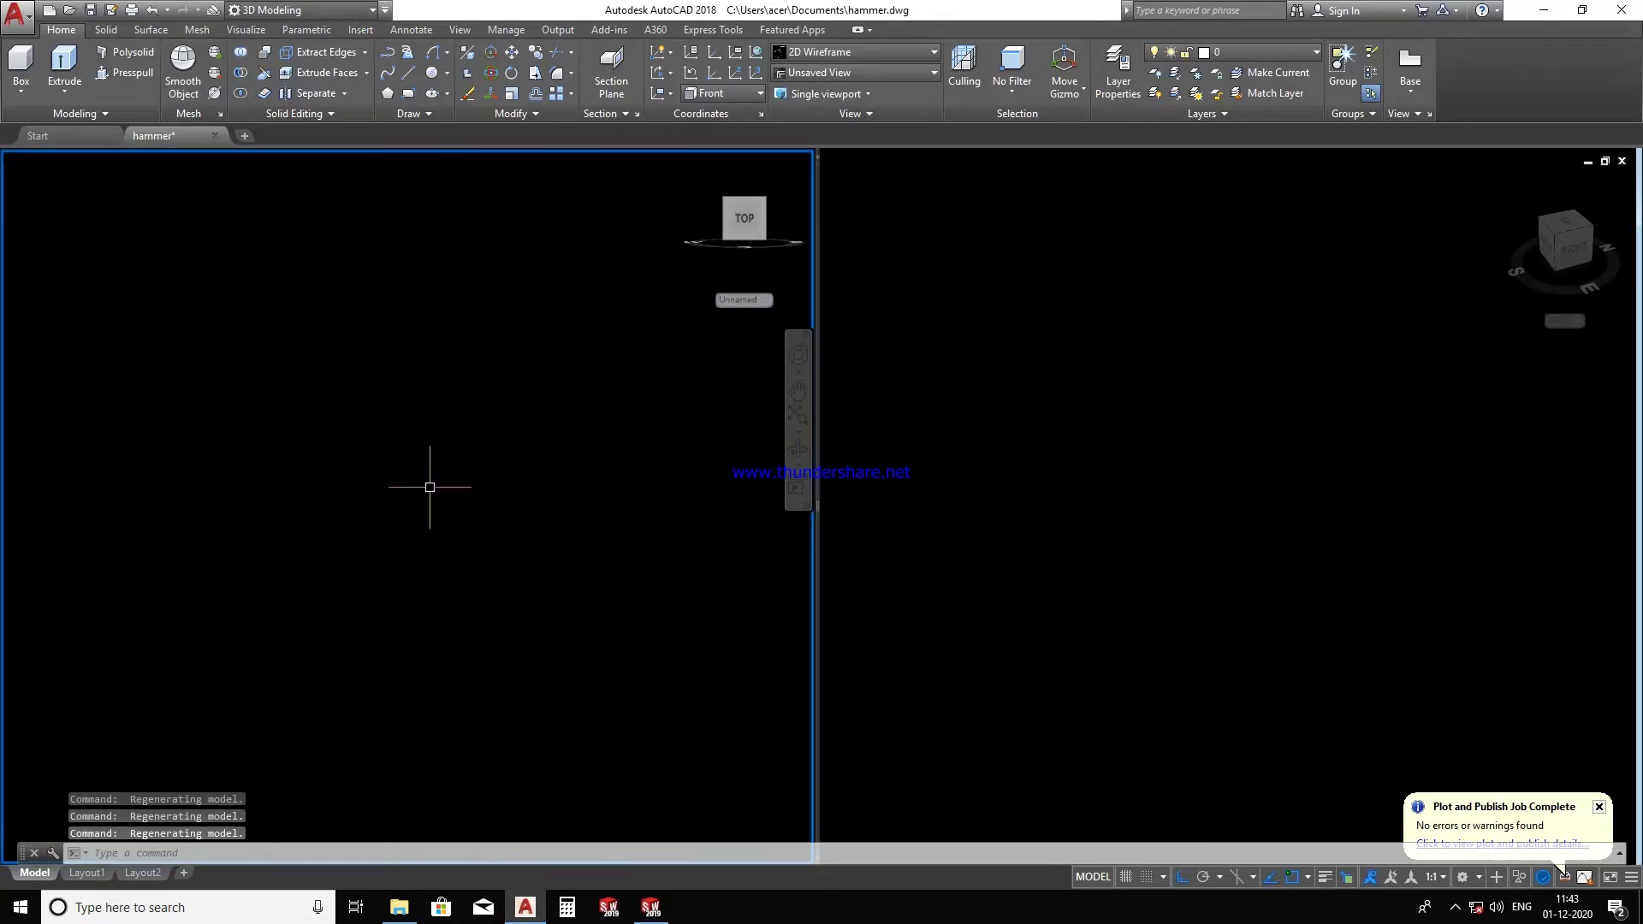
# - Draw a 150 × 60 rectangle with the RECTANG command
pyautogui.write('rec')
pyautogui.press('Return')
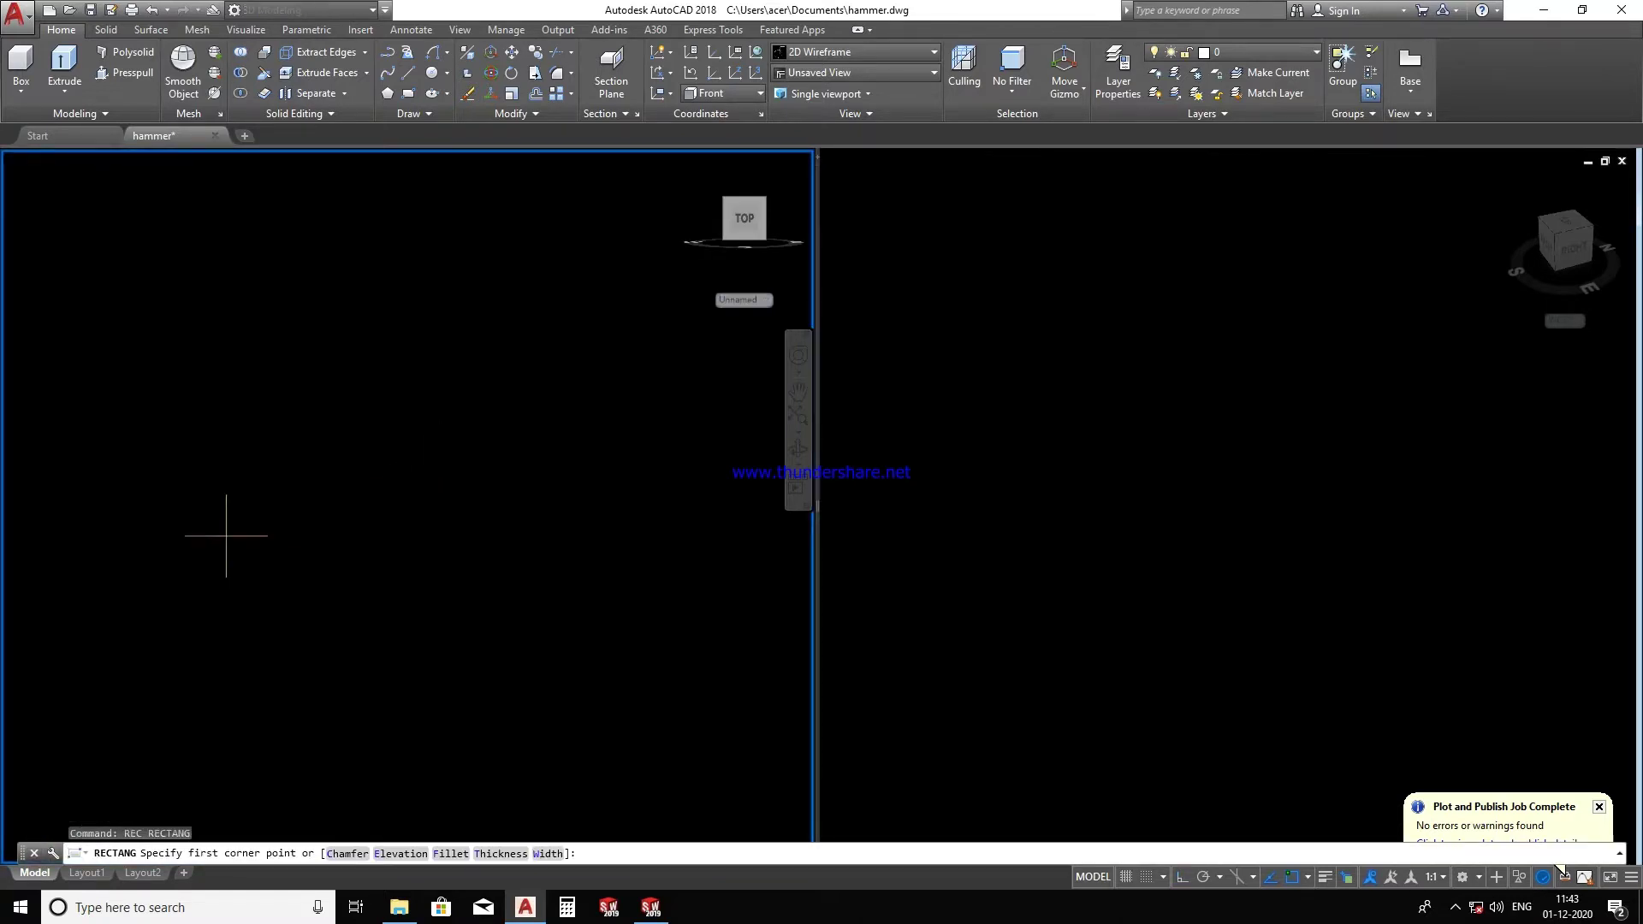
pyautogui.click(201, 517)
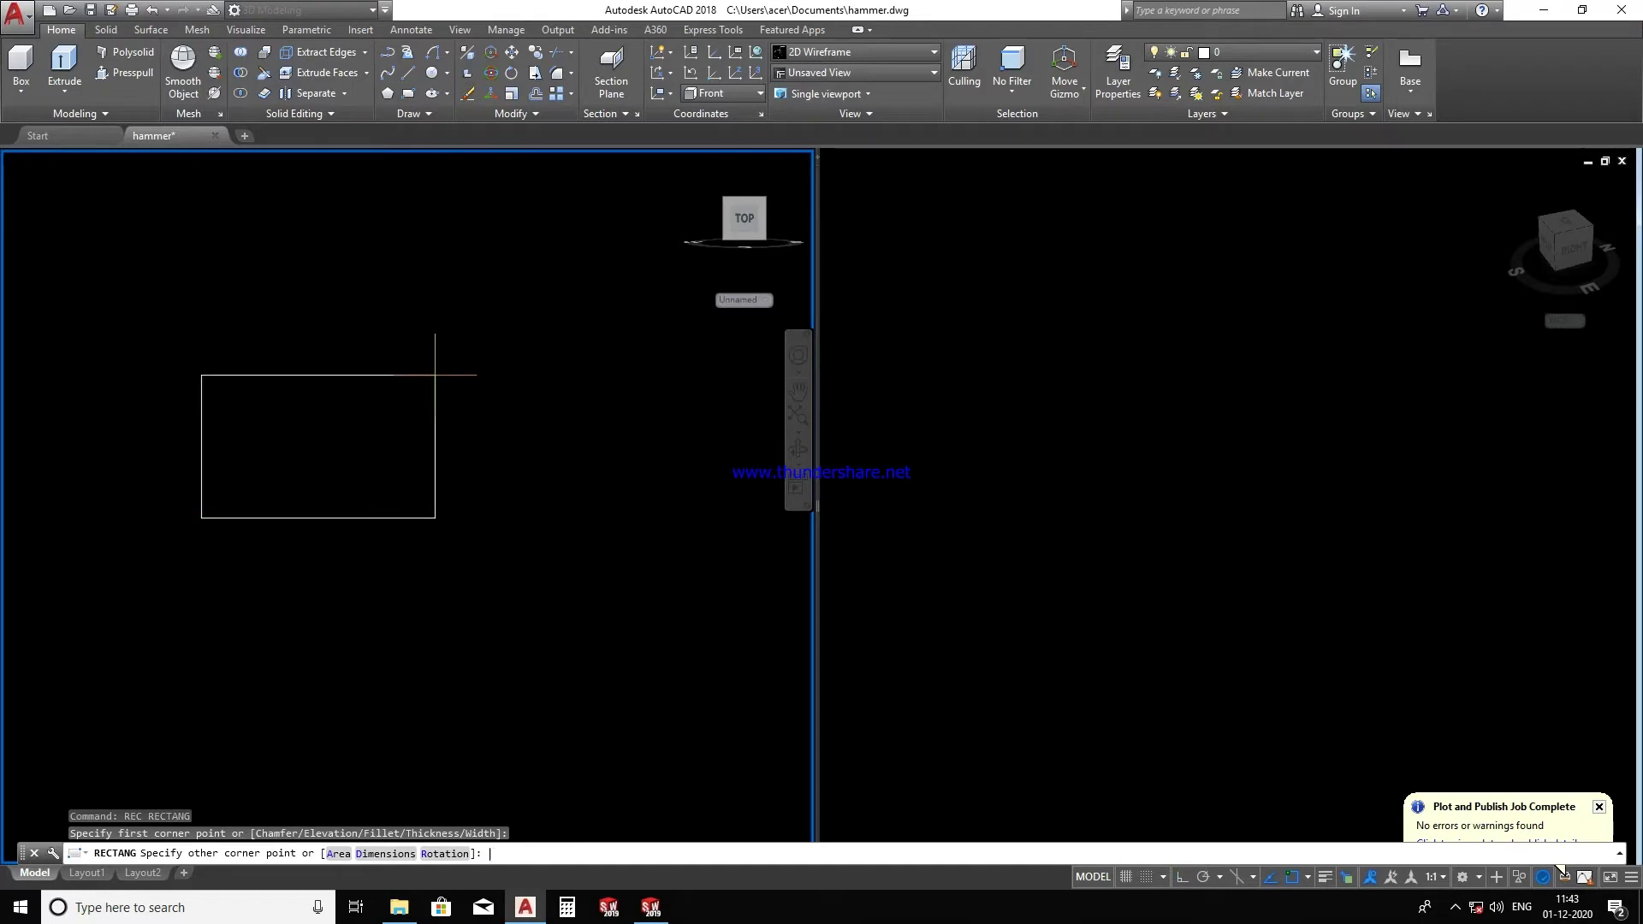
pyautogui.write('d')
pyautogui.press('Return')
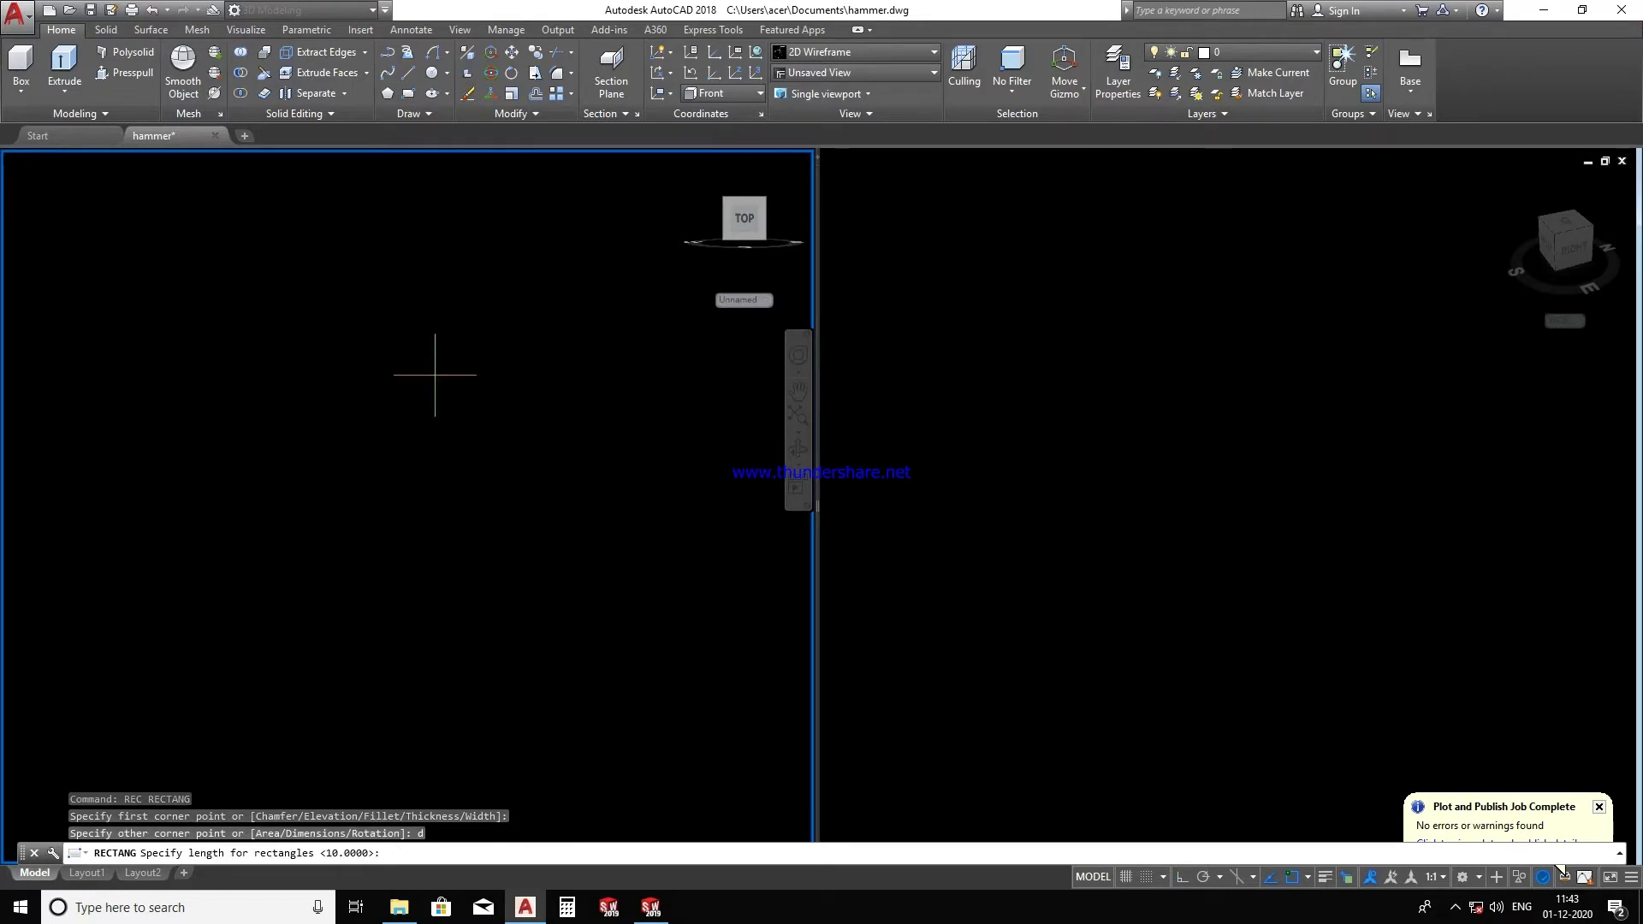
pyautogui.write('150')
pyautogui.press('Return')
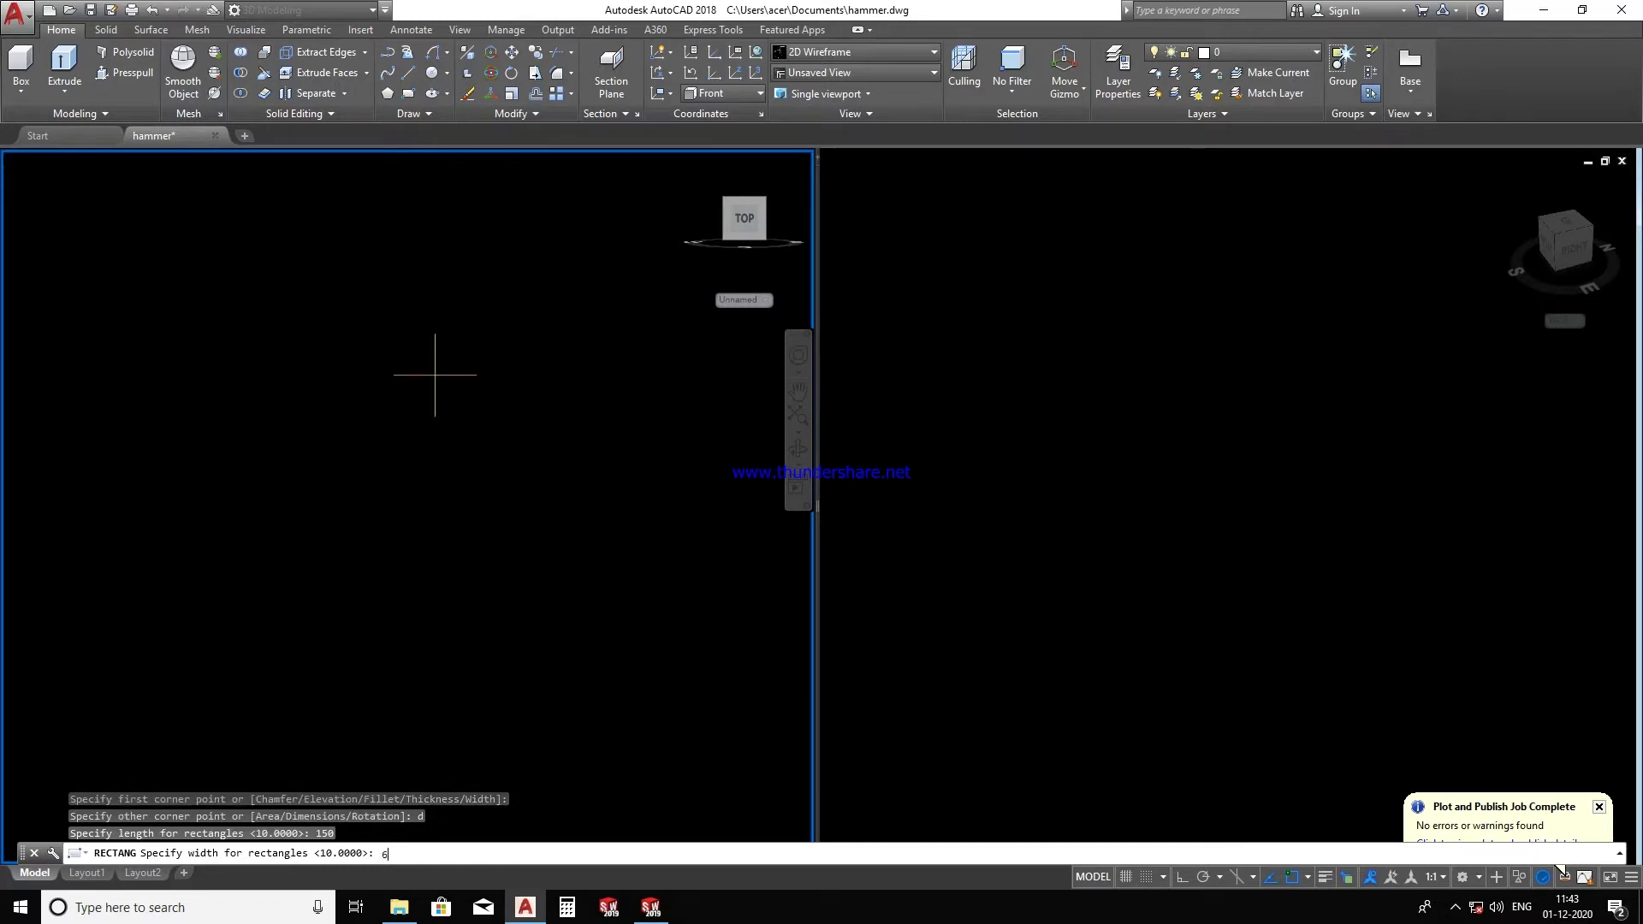
pyautogui.write('0')
pyautogui.press('Return')
pyautogui.click(483, 315)
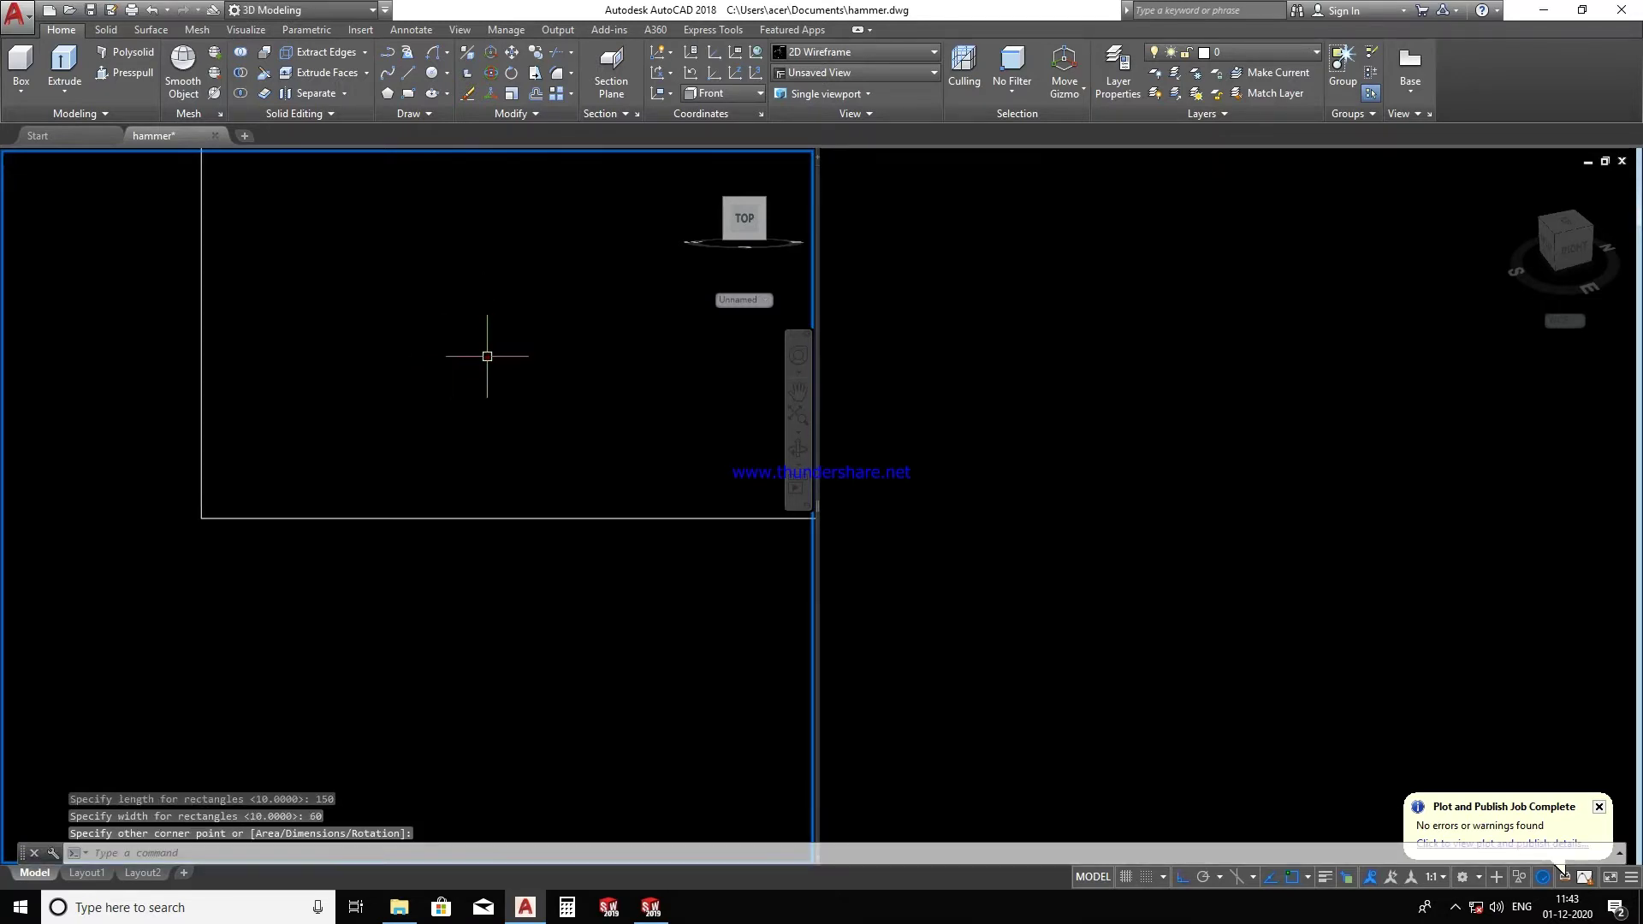
# - Extrude the rectangle 60 units into a solid box
pyautogui.middleClick(488, 440)
pyautogui.middleClick(488, 440)
pyautogui.scroll(-2, 489, 453)
pyautogui.moveTo(491, 470)
pyautogui.mouseDown(button='middle')
pyautogui.moveTo(466, 568)
pyautogui.moveTo(599, 641)
pyautogui.mouseUp(button='middle')
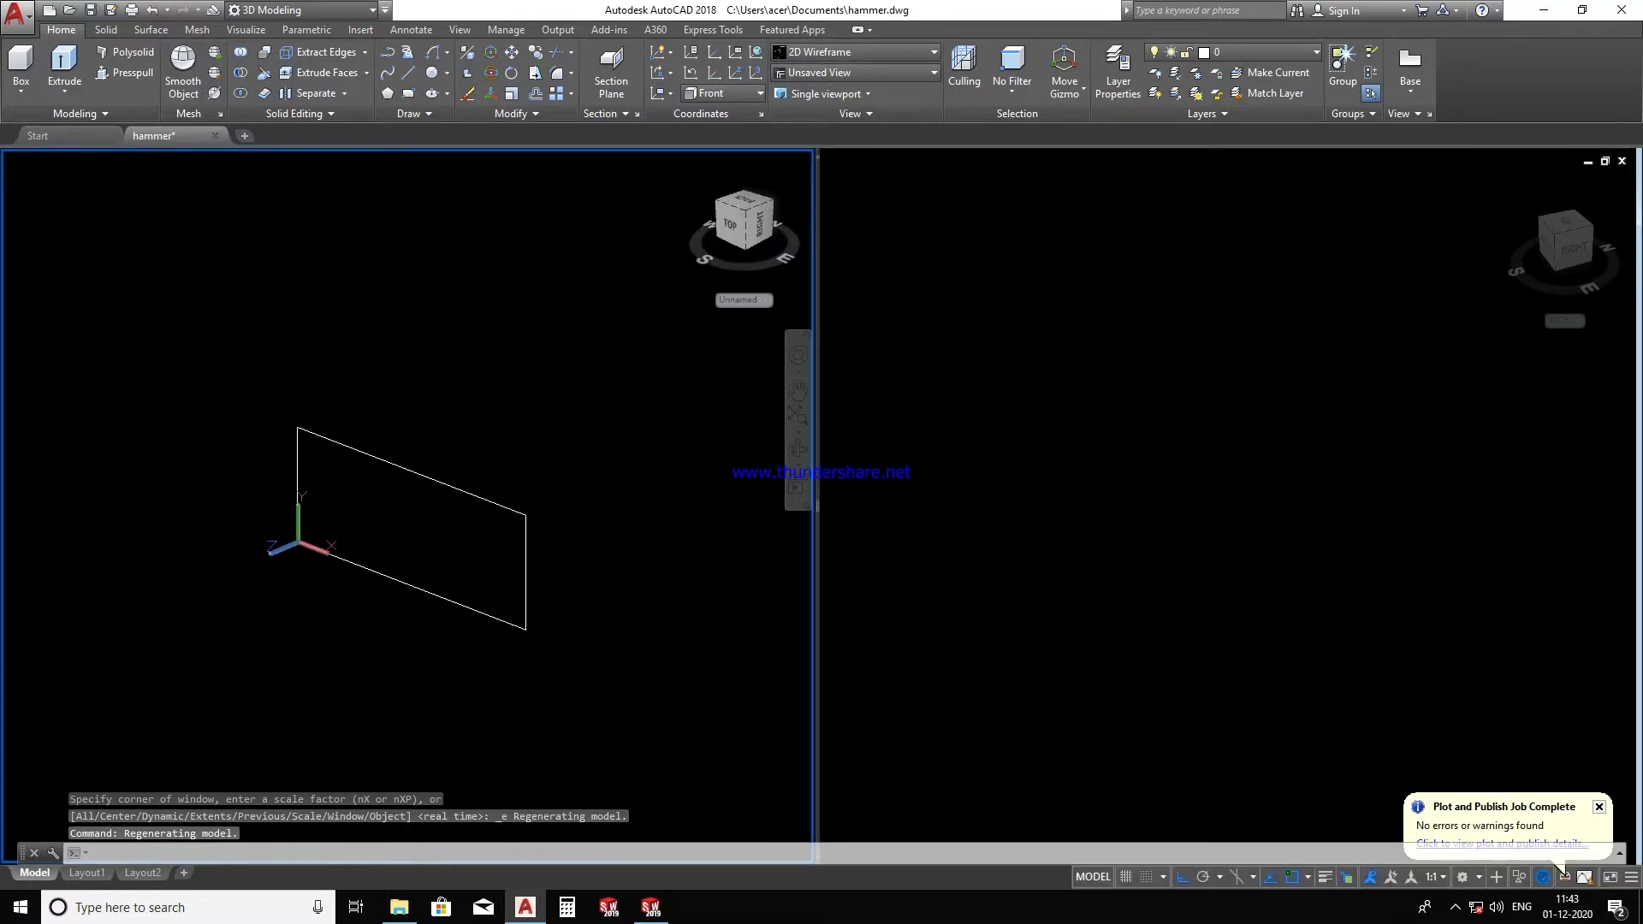
pyautogui.click(605, 650)
pyautogui.click(414, 521)
pyautogui.click(64, 62)
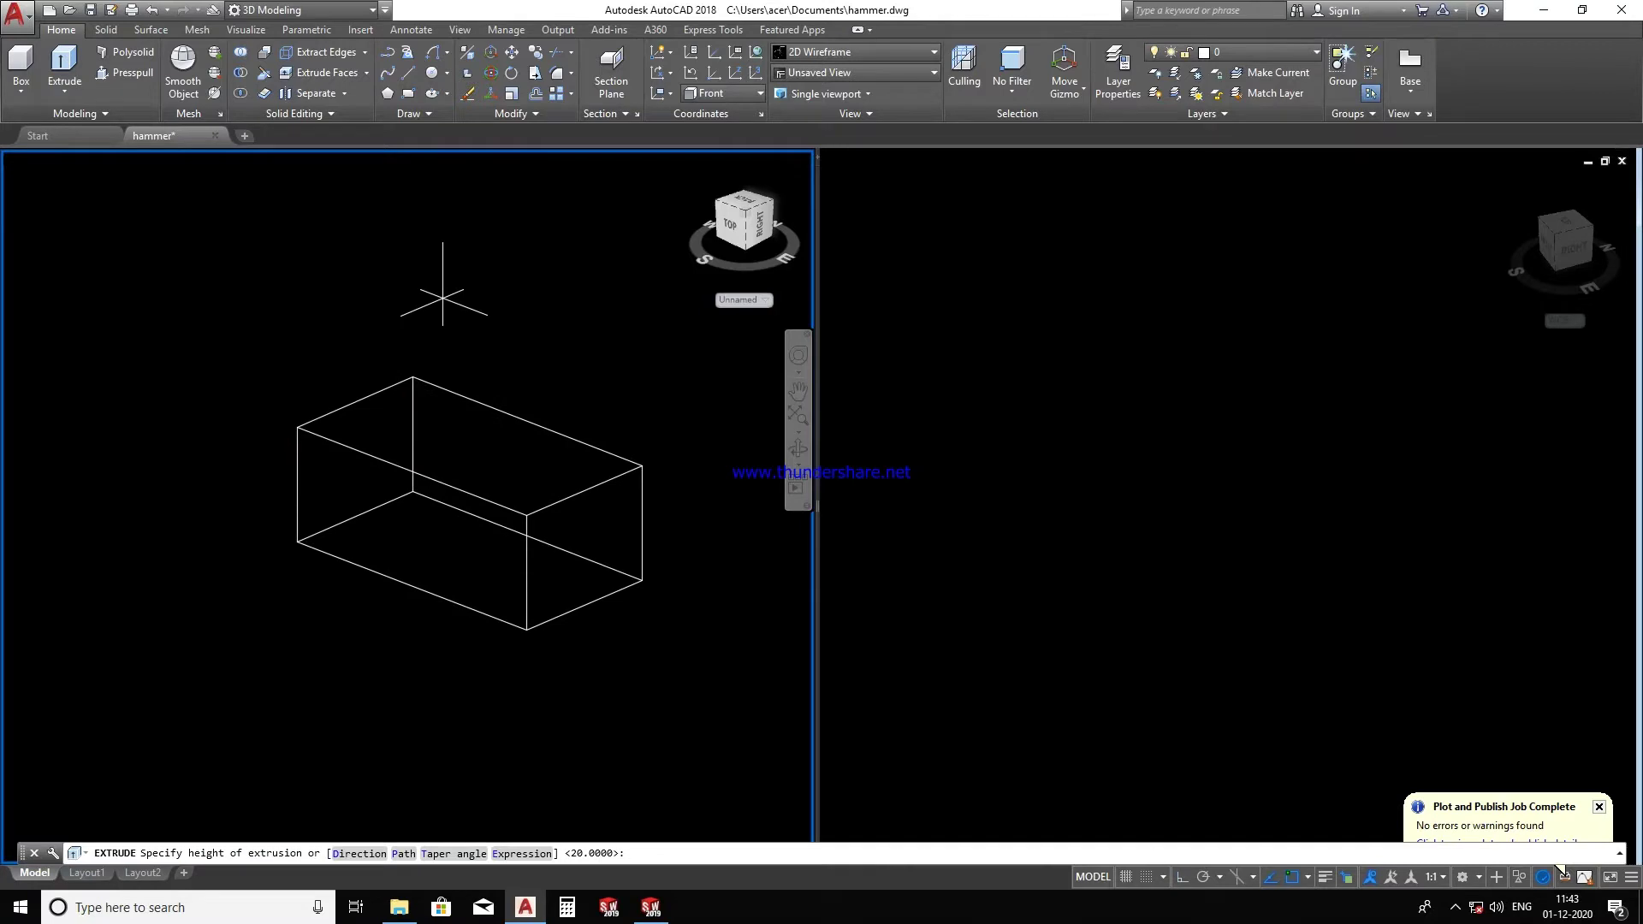
pyautogui.write('60')
pyautogui.press('Return')
pyautogui.press('Escape')
# - Fit the box in both viewports and return the left viewport to Top
pyautogui.click(1074, 477)
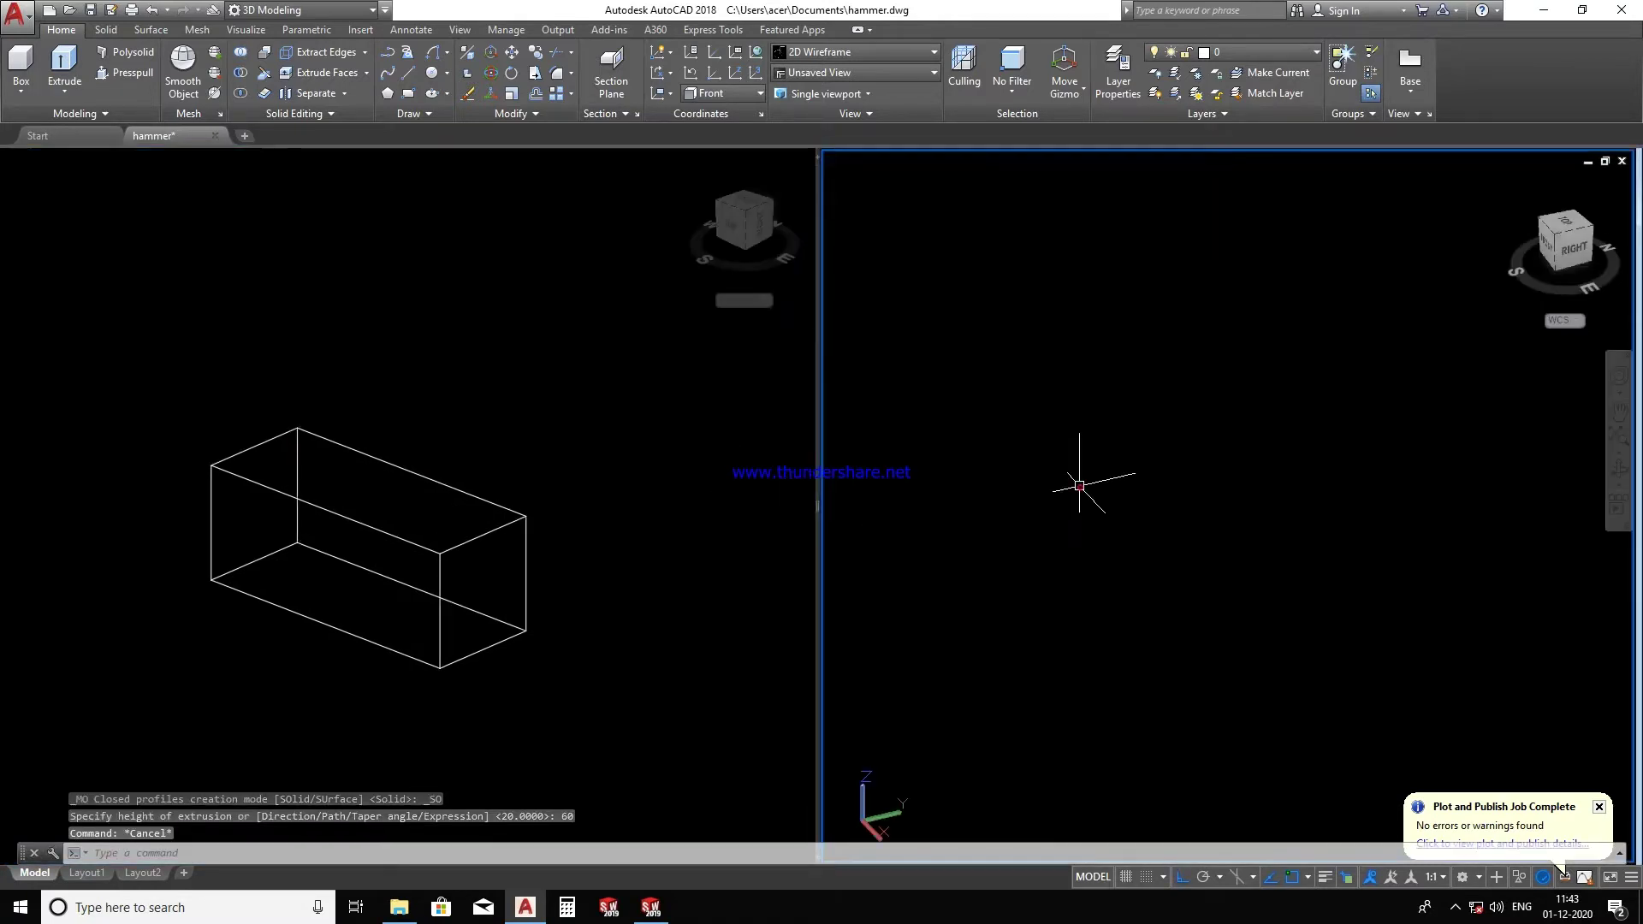
pyautogui.middleClick(1080, 487)
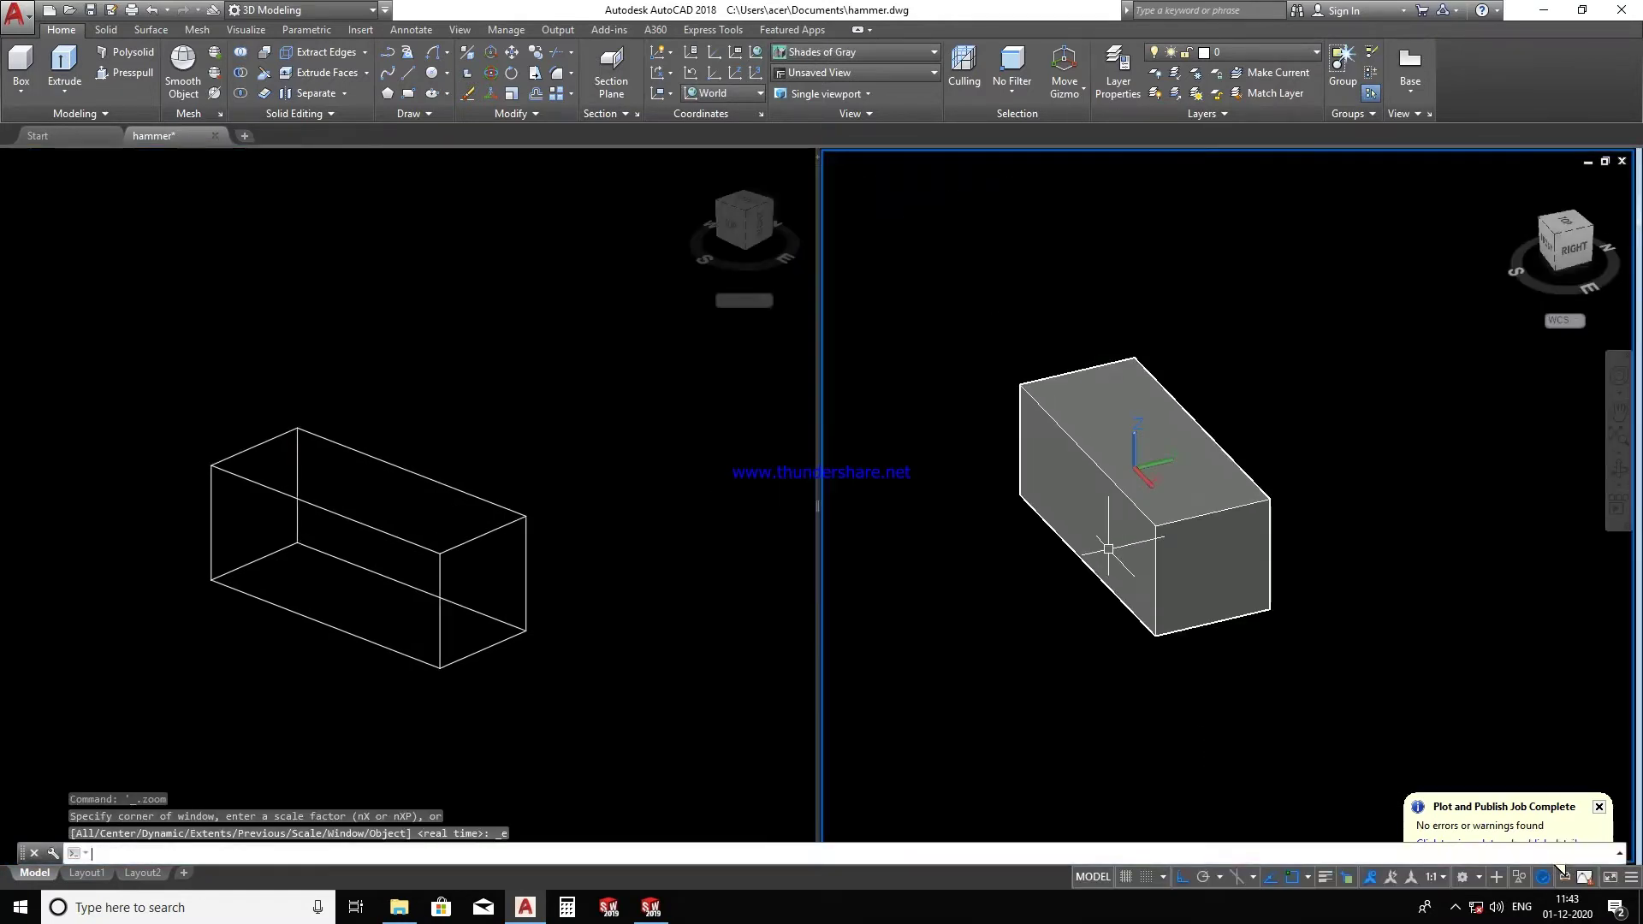
pyautogui.keyDown('shift'); pyautogui.moveTo(1214, 550); pyautogui.dragTo(1309, 667, button='middle'); pyautogui.keyUp('shift')
pyautogui.click(436, 417)
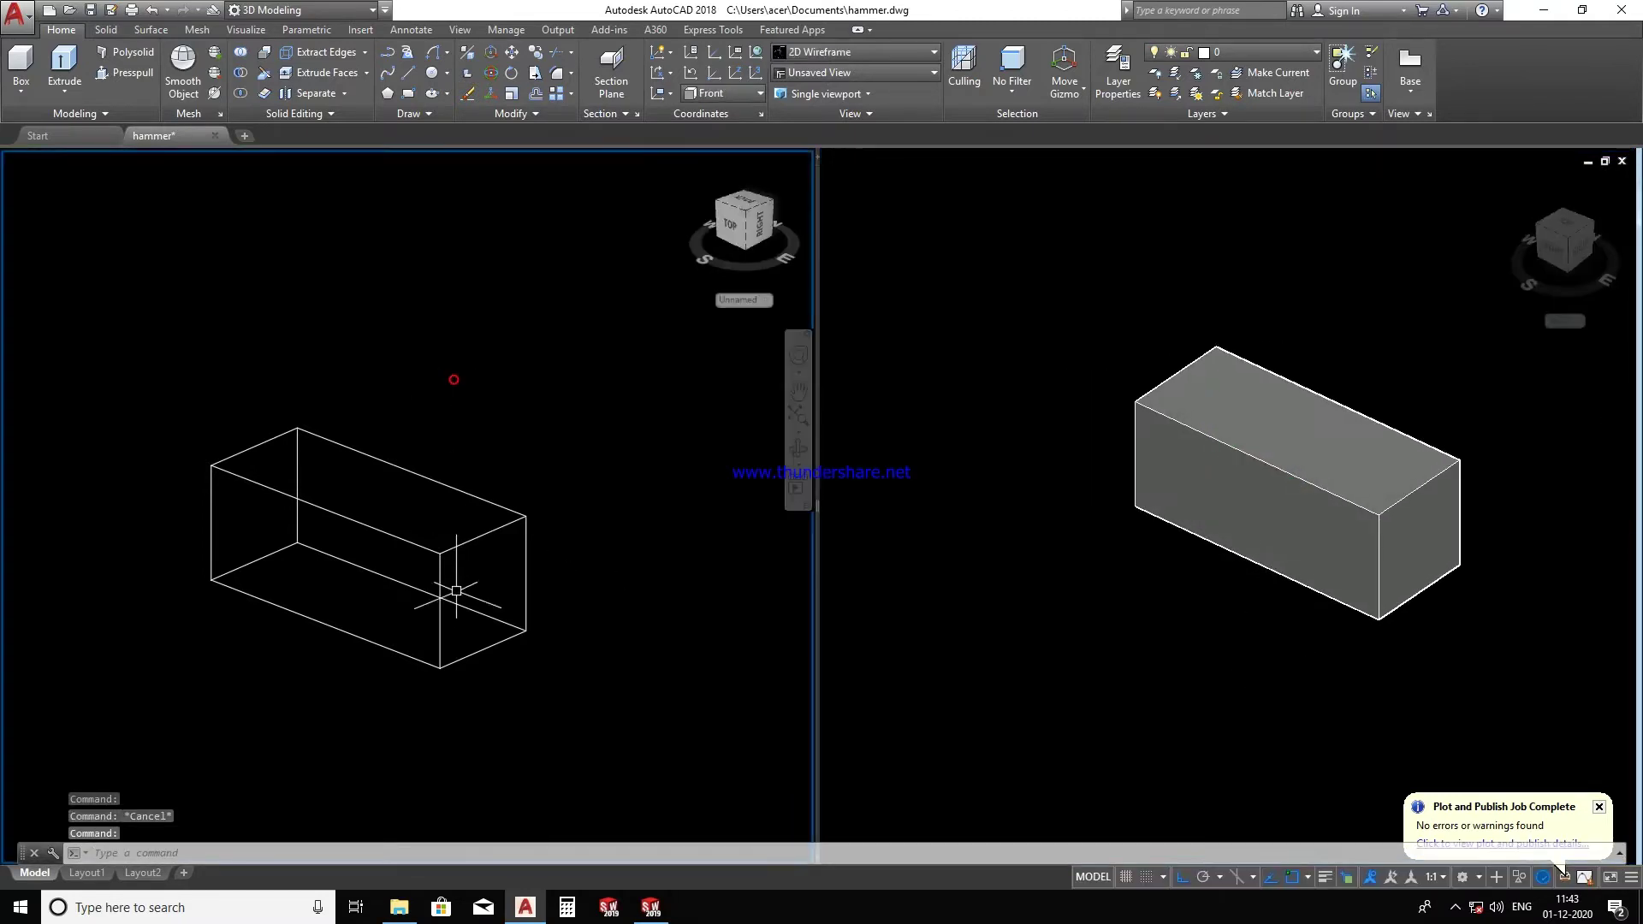
pyautogui.moveTo(448, 579); pyautogui.dragTo(494, 485, button='middle')
pyautogui.scroll(-2, 549, 532)
pyautogui.moveTo(549, 532)
pyautogui.keyDown('shift'); pyautogui.mouseDown(button='middle')
pyautogui.moveTo(579, 587)
pyautogui.moveTo(616, 496)
pyautogui.mouseUp(button='middle'); pyautogui.keyUp('shift')
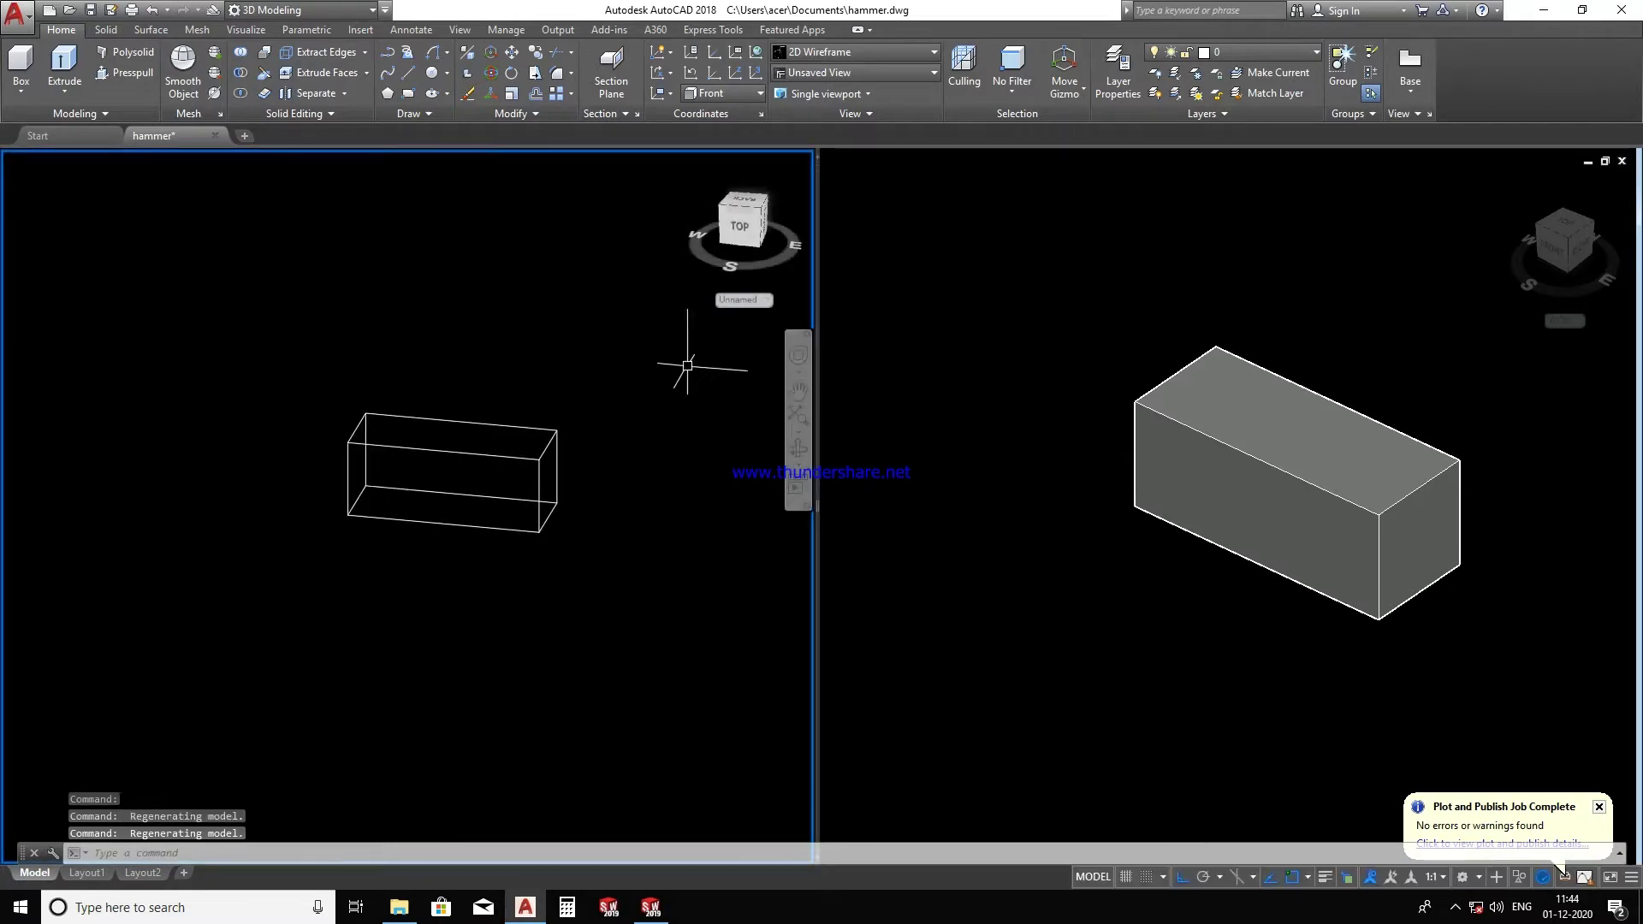
pyautogui.click(741, 228)
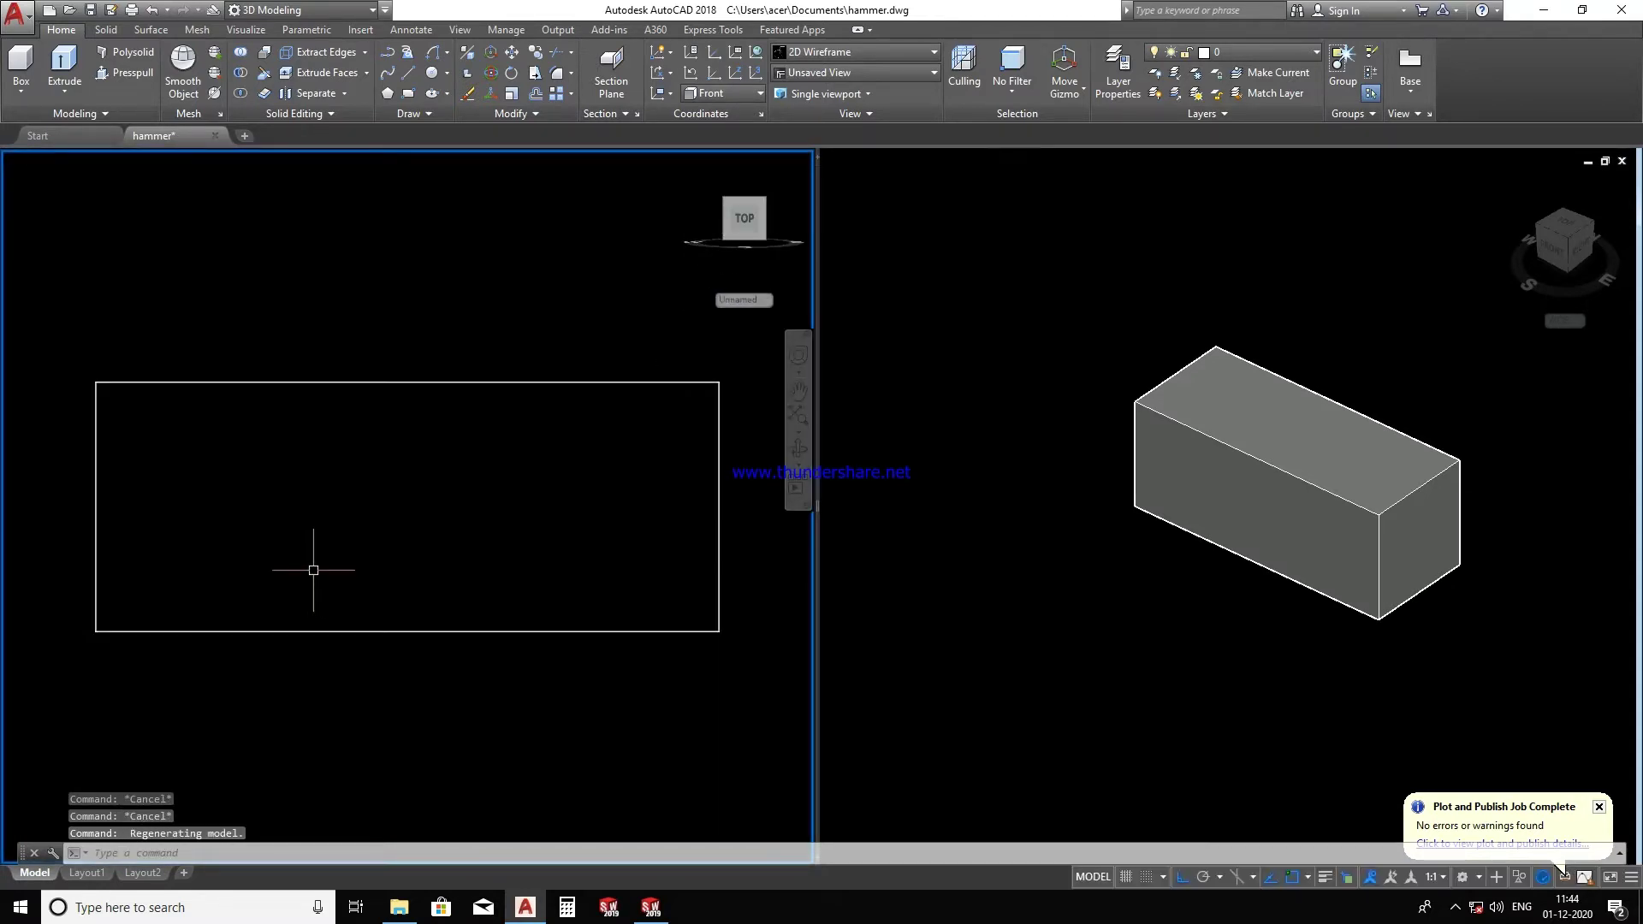
# - Draw a 120-long line along the bottom edge with a short segment dropping below
pyautogui.write('l')
pyautogui.press('Return')
pyautogui.click(96, 630)
pyautogui.write('120')
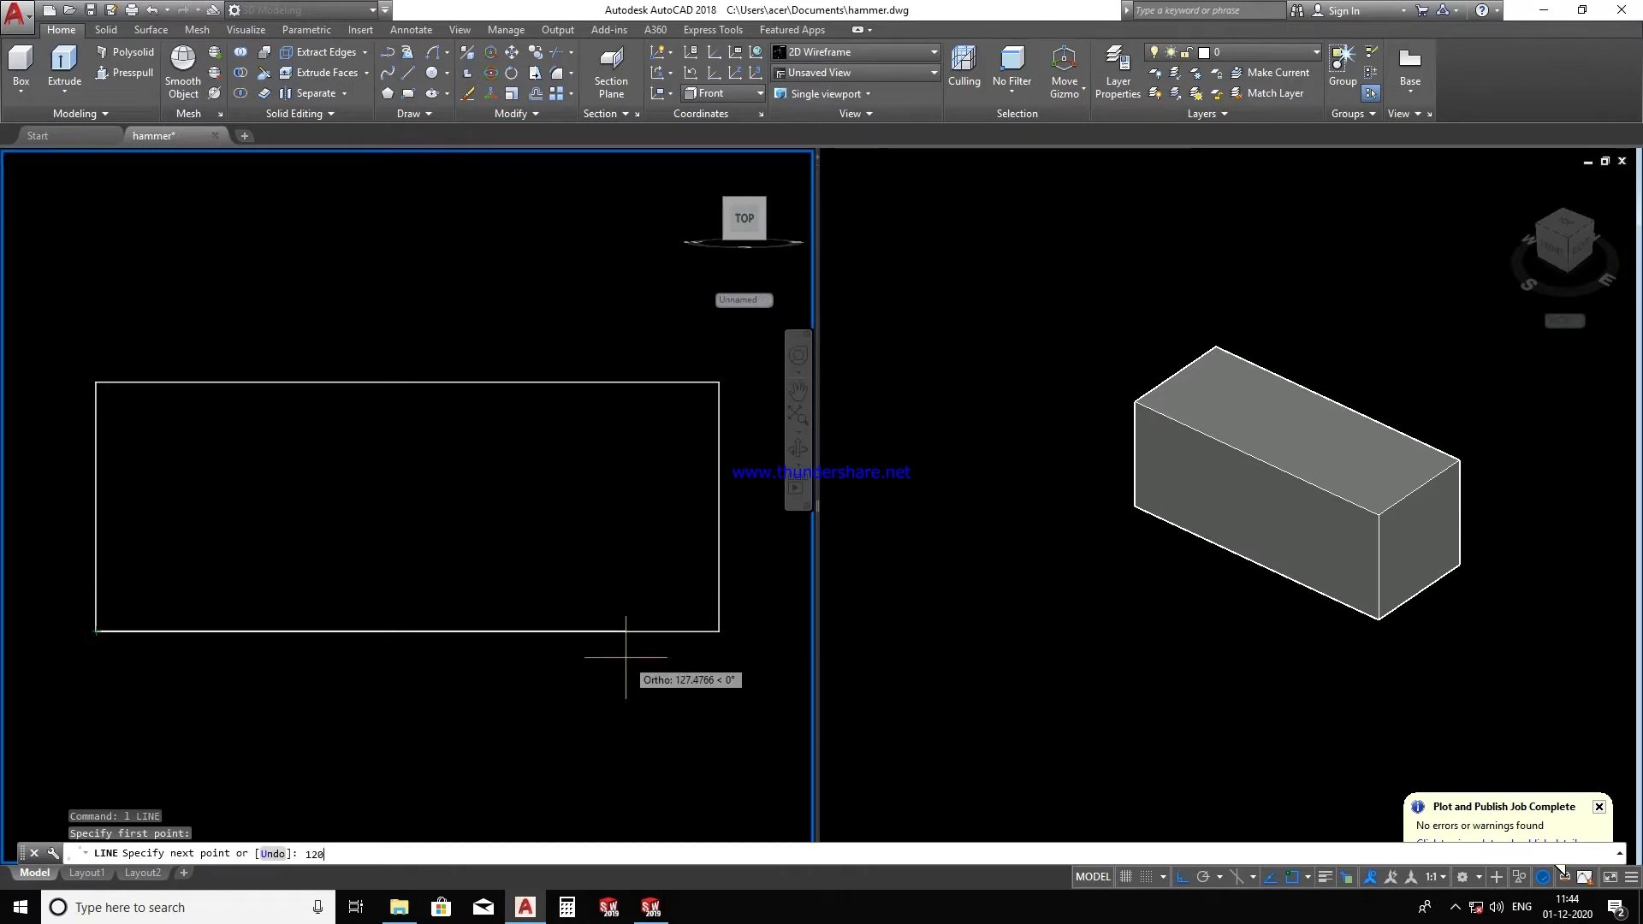
pyautogui.press('Return')
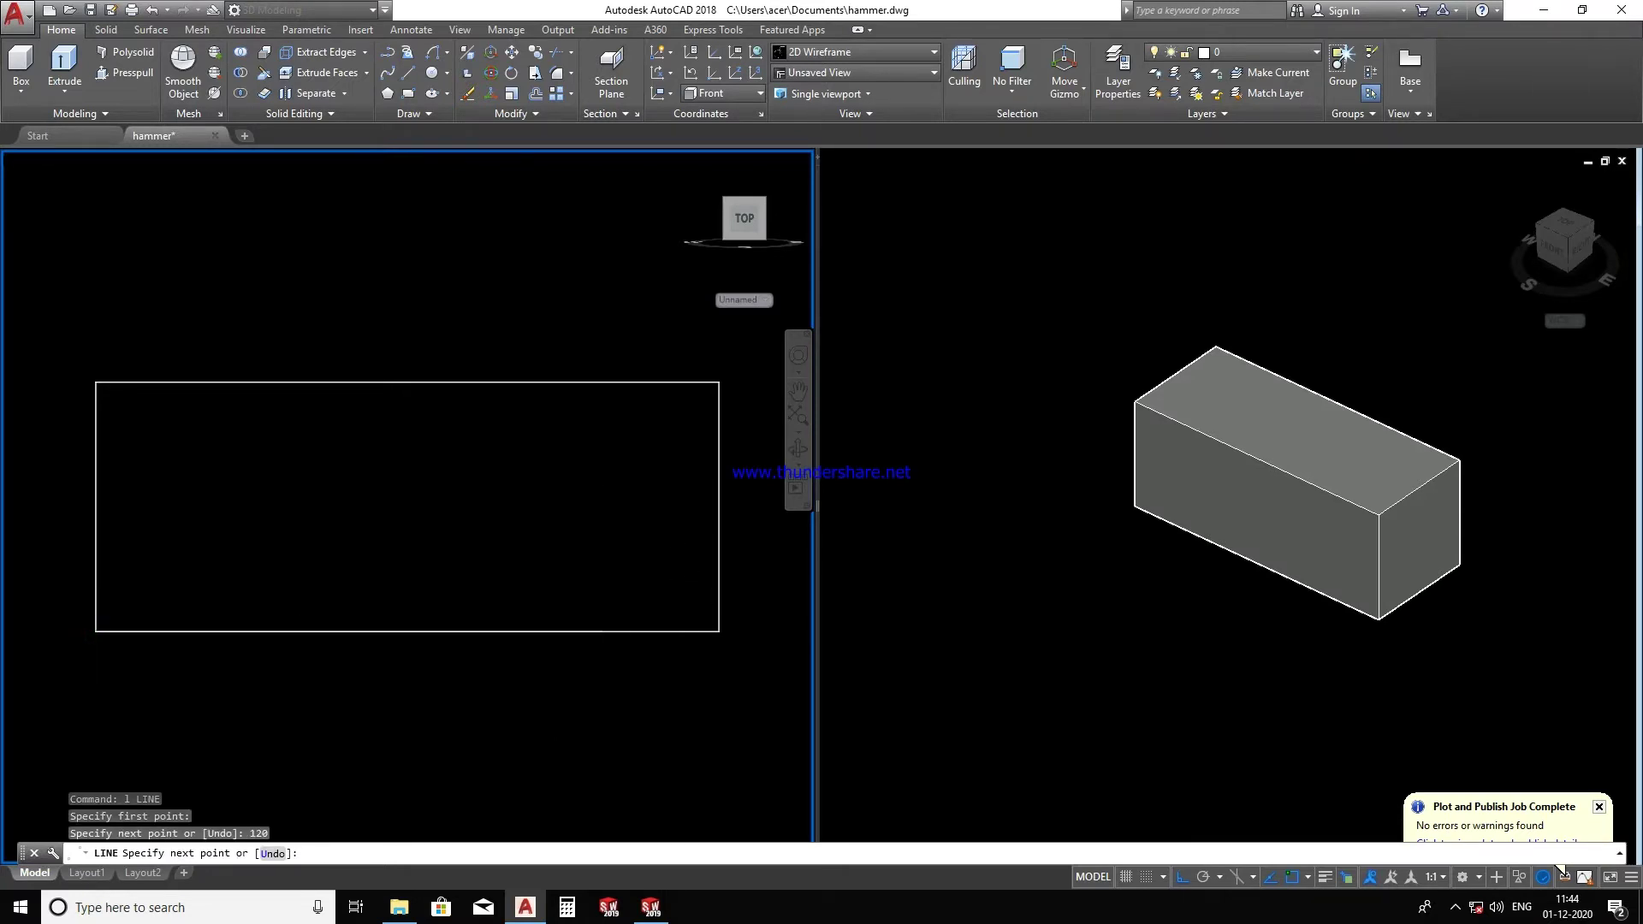
pyautogui.click(562, 691)
pyautogui.press('Escape')
pyautogui.press('Escape')
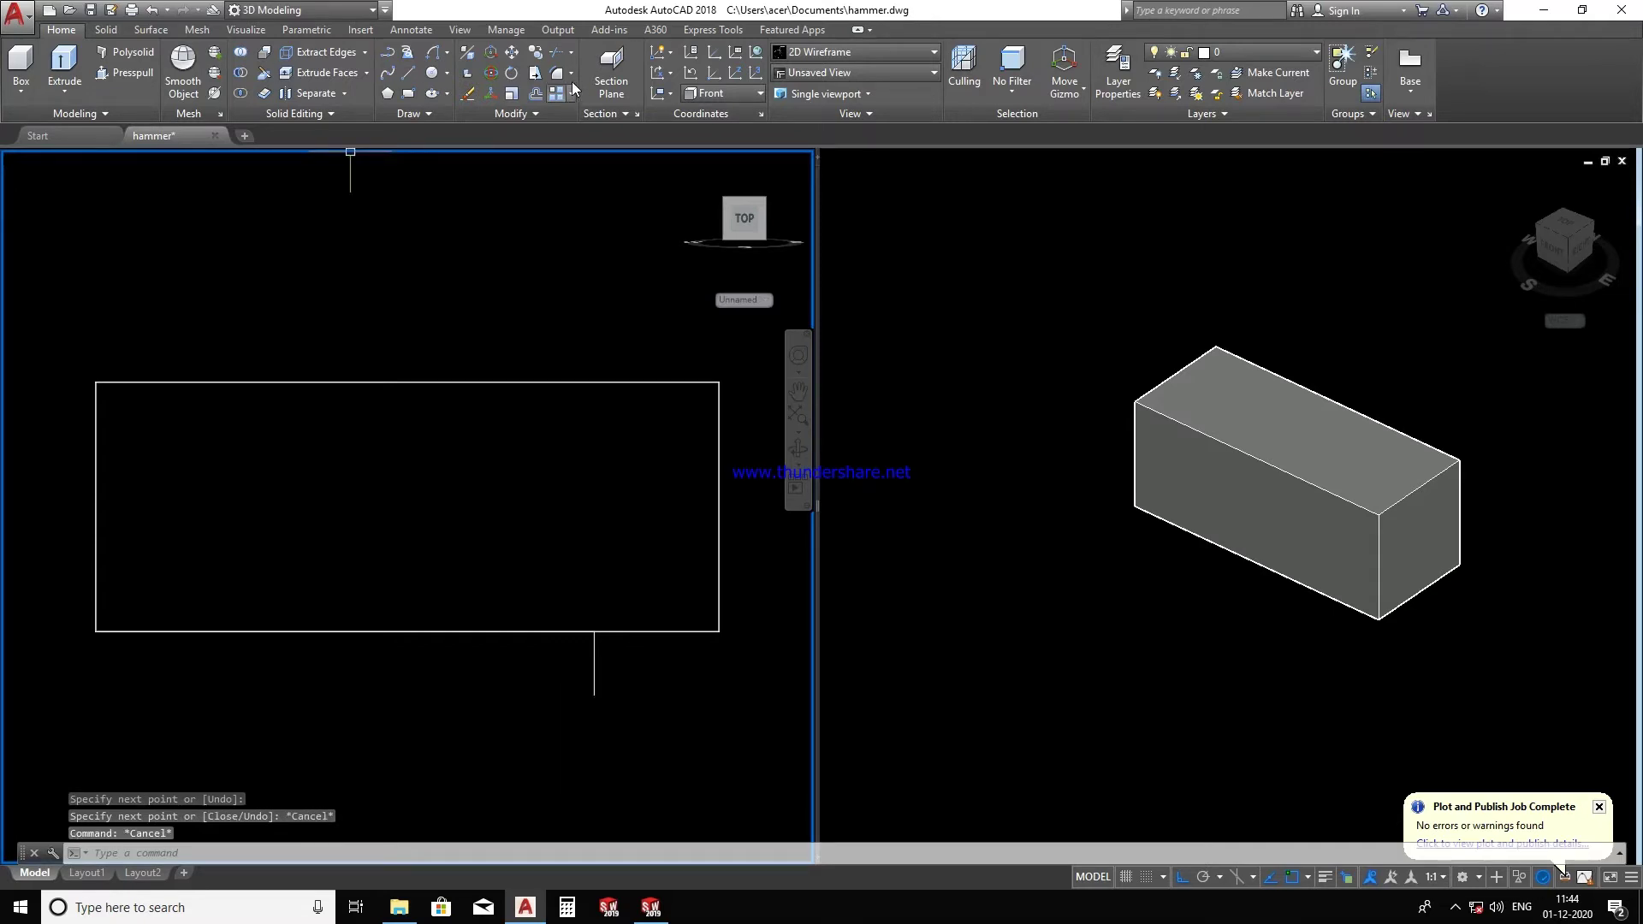
# - Draw a start-end-radius arc of radius 100 along the profile's bottom edge
pyautogui.click(445, 55)
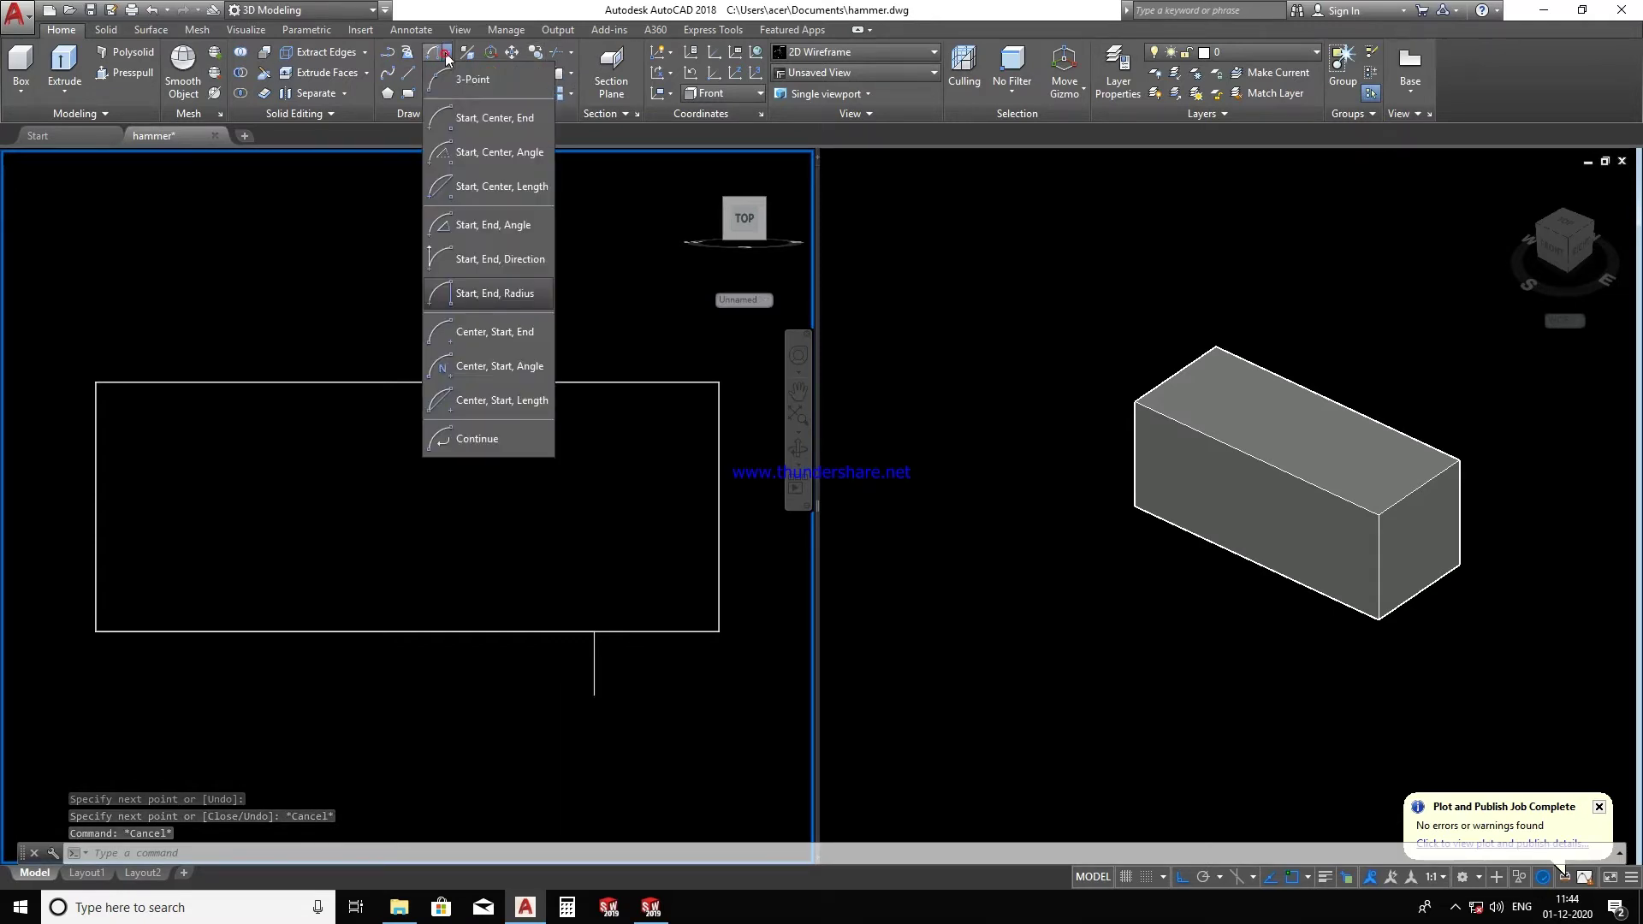
pyautogui.click(484, 295)
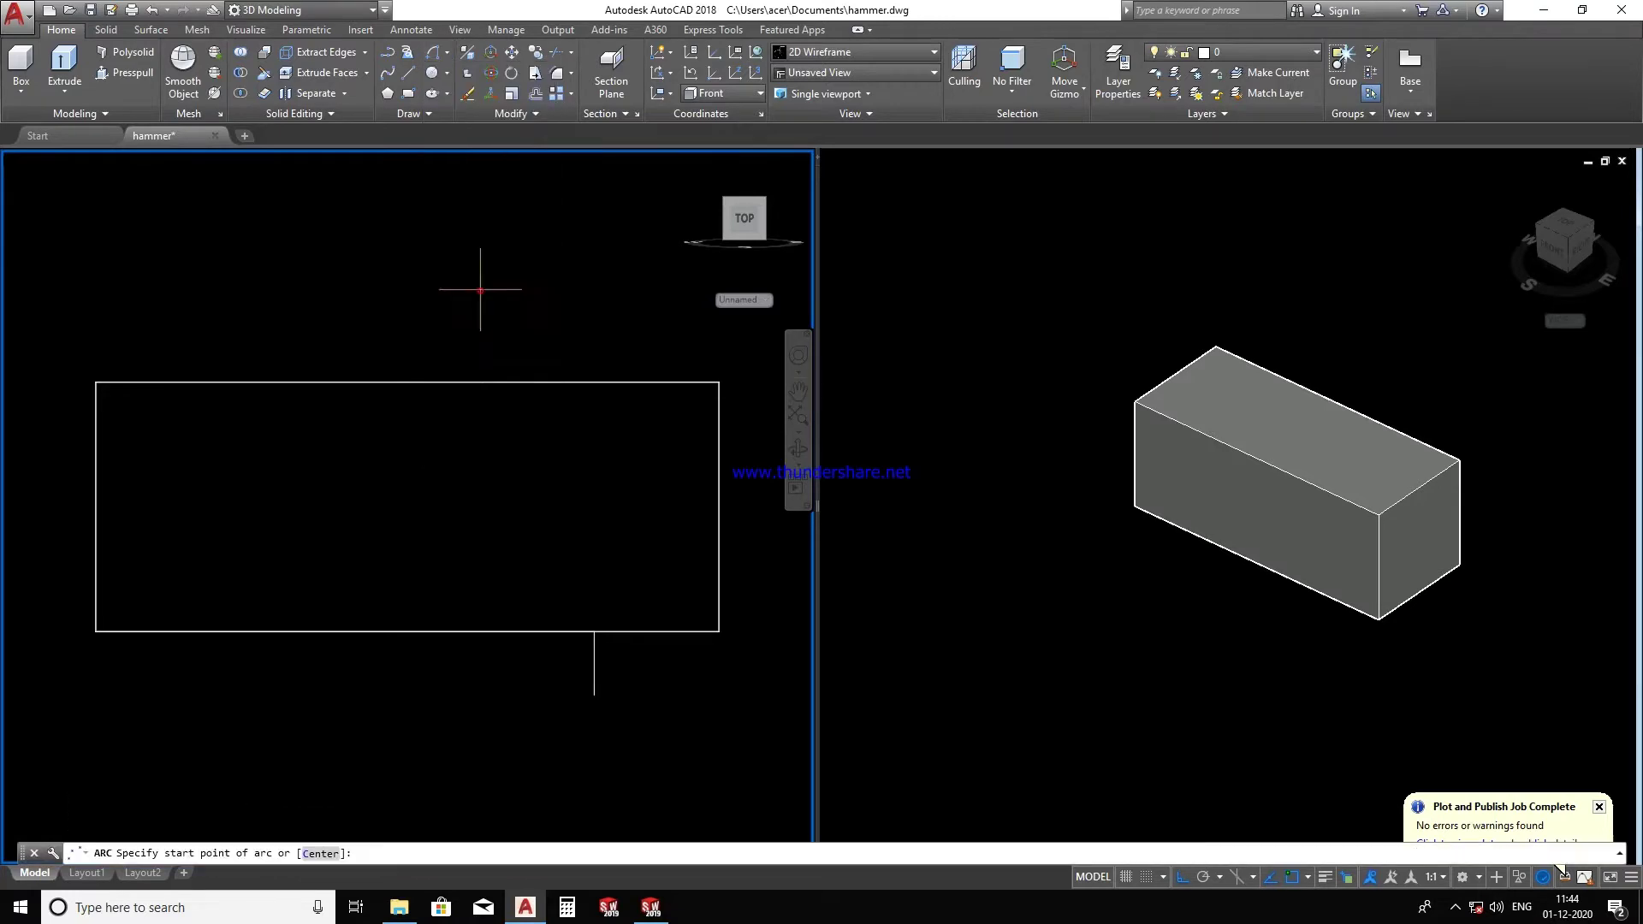
pyautogui.click(595, 630)
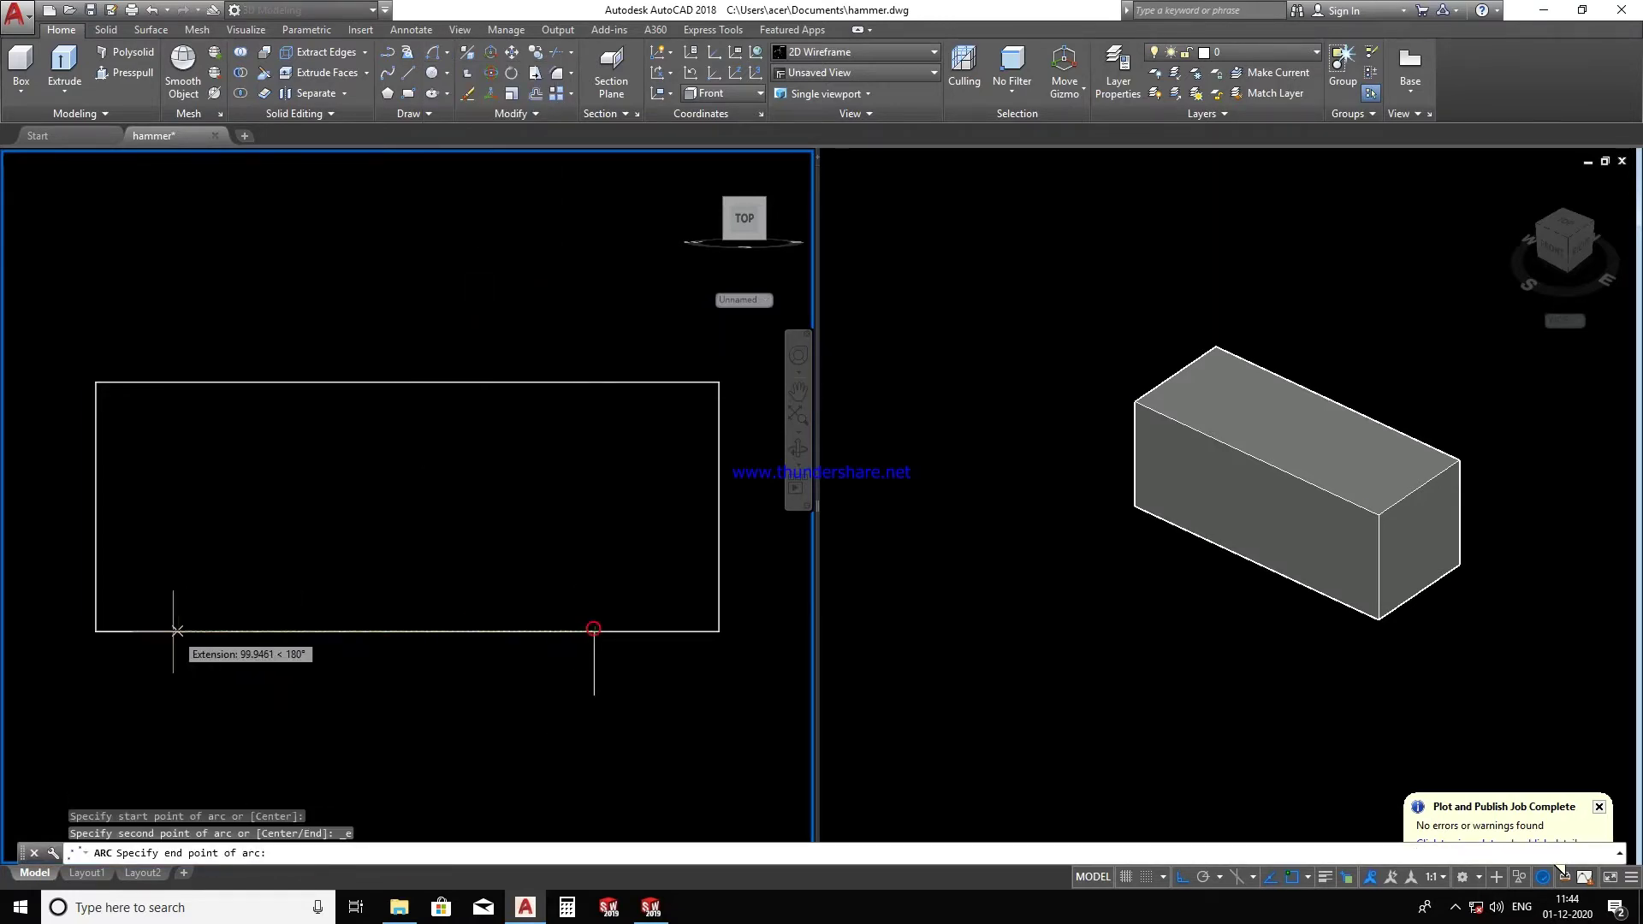
pyautogui.click(95, 632)
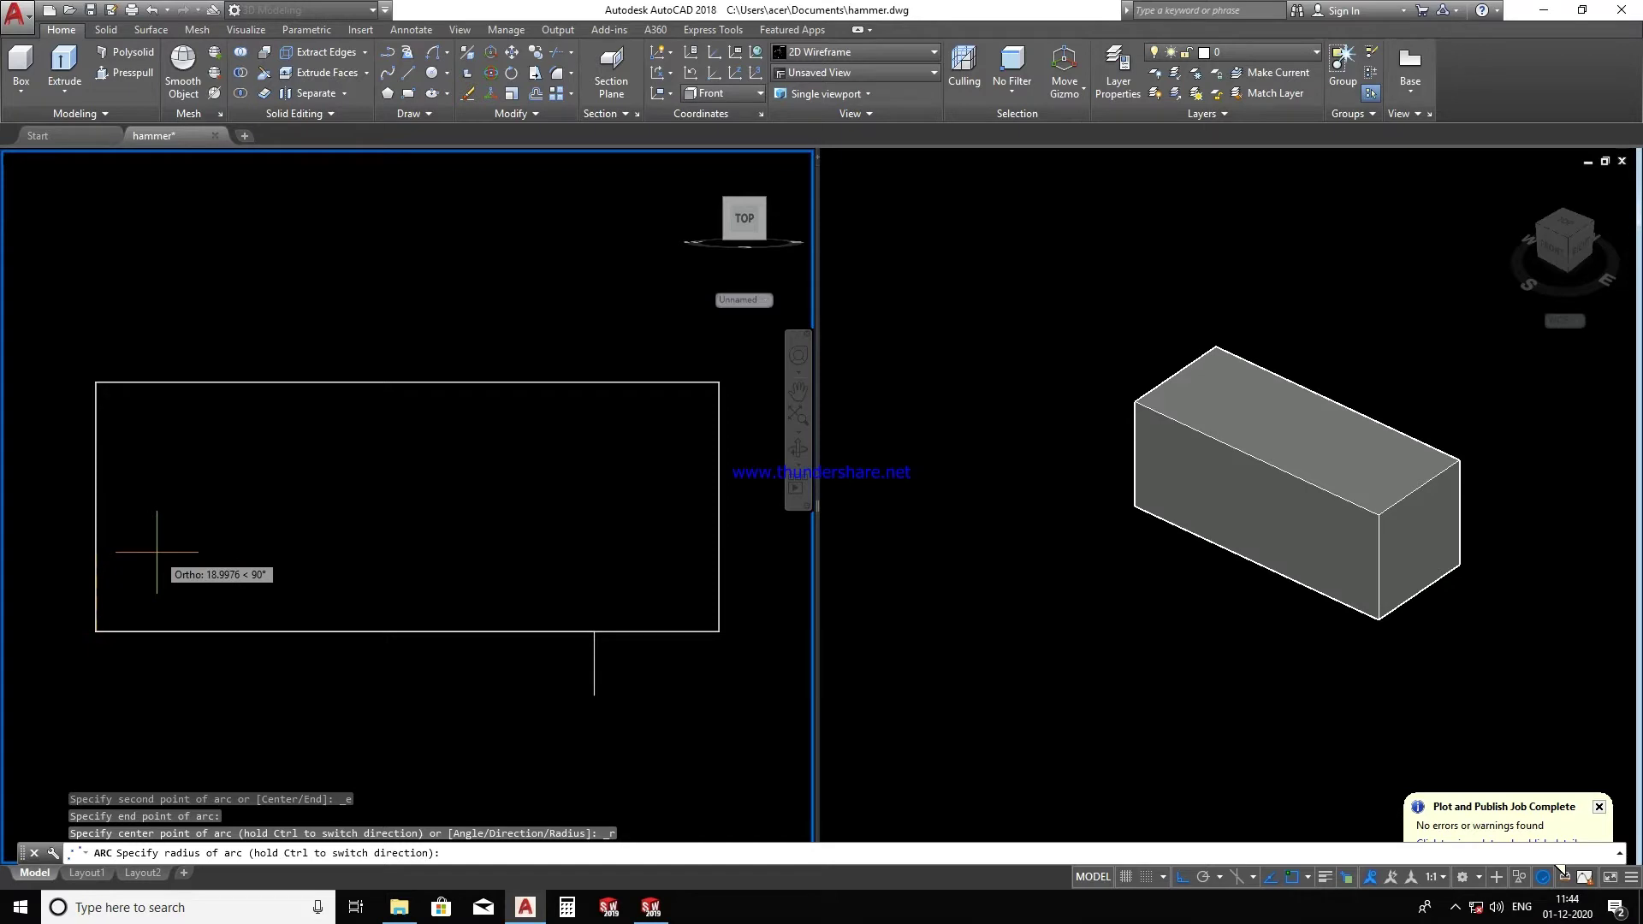
pyautogui.write('100')
pyautogui.press('Return')
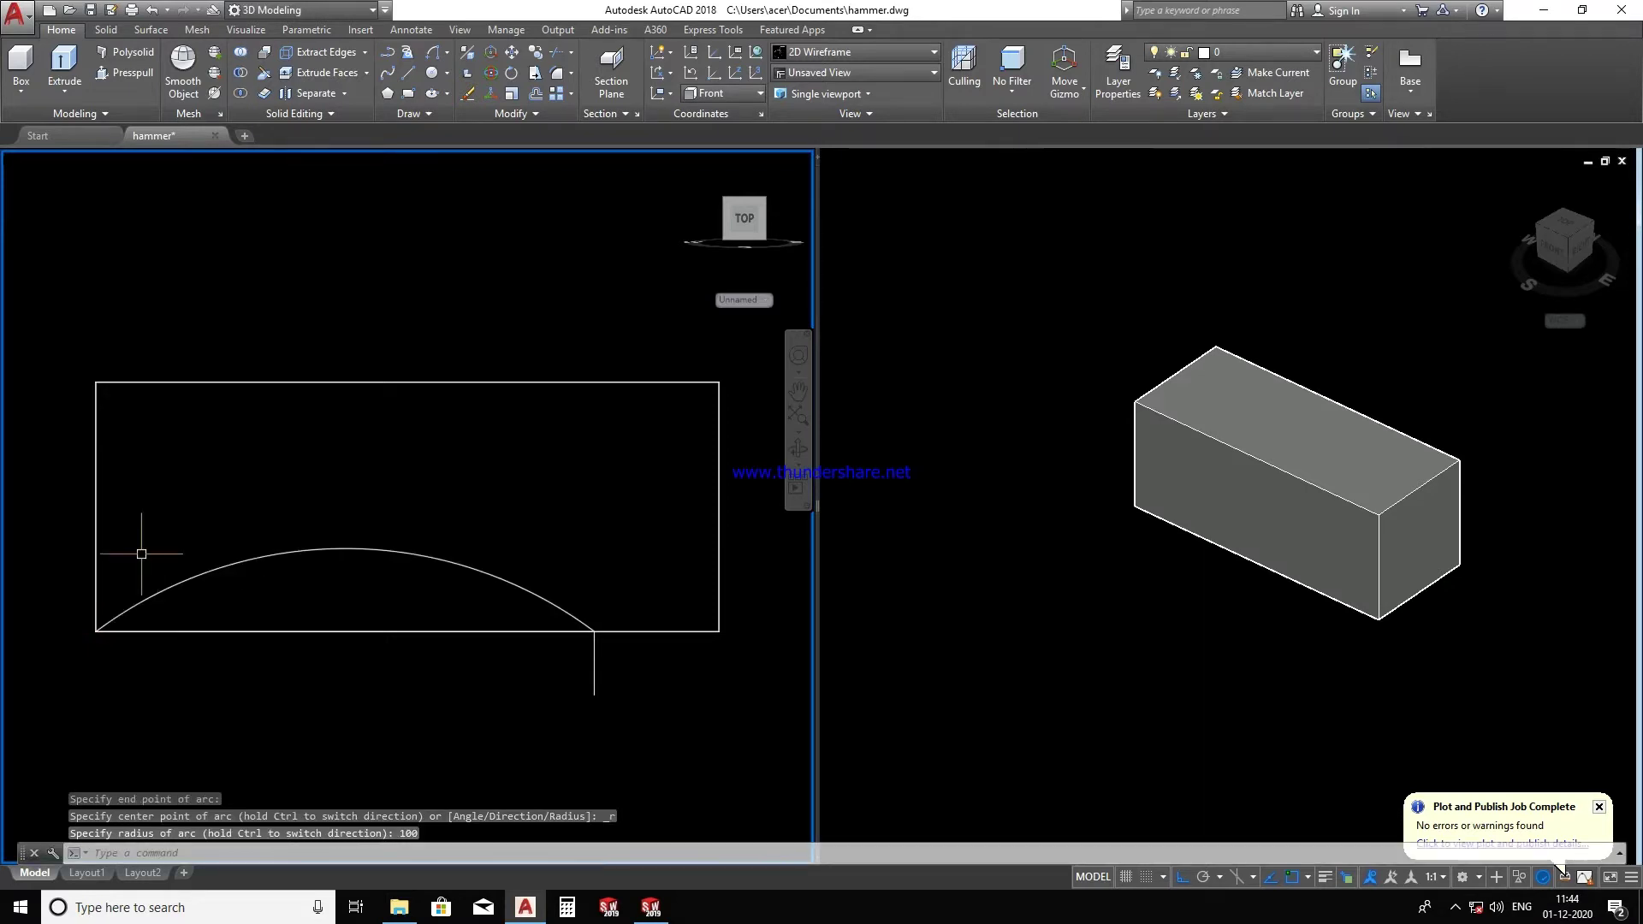
pyautogui.press('Escape')
pyautogui.moveTo(366, 686)
pyautogui.keyDown('shift'); pyautogui.mouseDown(button='middle')
pyautogui.moveTo(330, 708)
pyautogui.moveTo(454, 552)
pyautogui.moveTo(445, 598)
pyautogui.mouseUp(button='middle'); pyautogui.keyUp('shift')
# - Presspull the area under the arc to cut an arch through the box
pyautogui.click(123, 73)
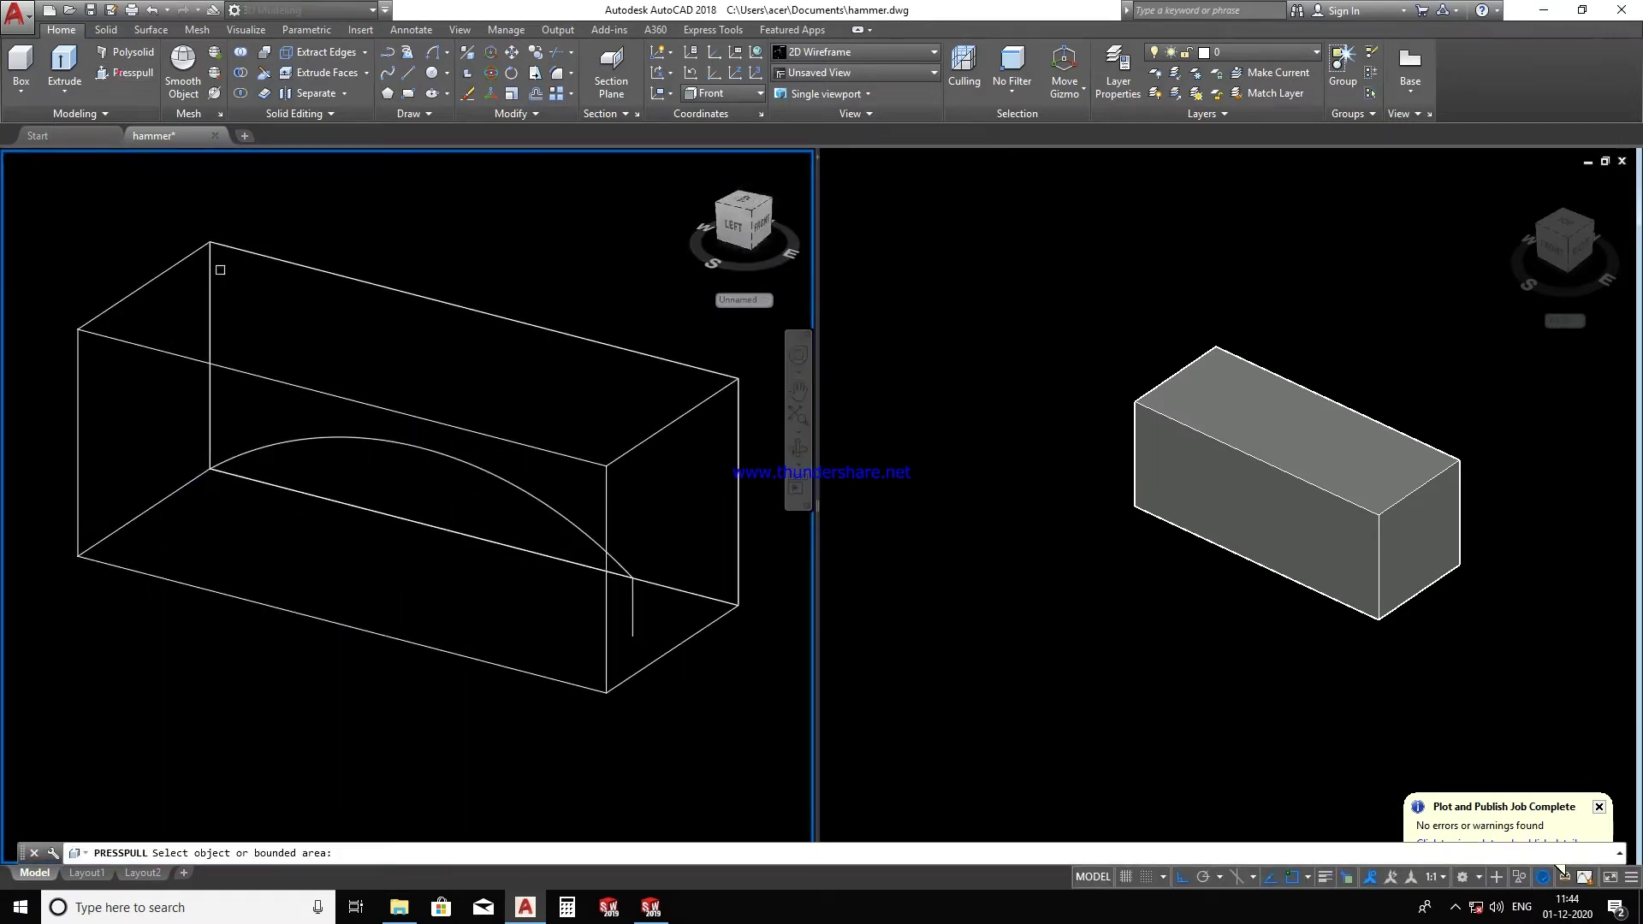
pyautogui.keyDown('shift'); pyautogui.moveTo(444, 521); pyautogui.dragTo(513, 594, button='middle'); pyautogui.keyUp('shift')
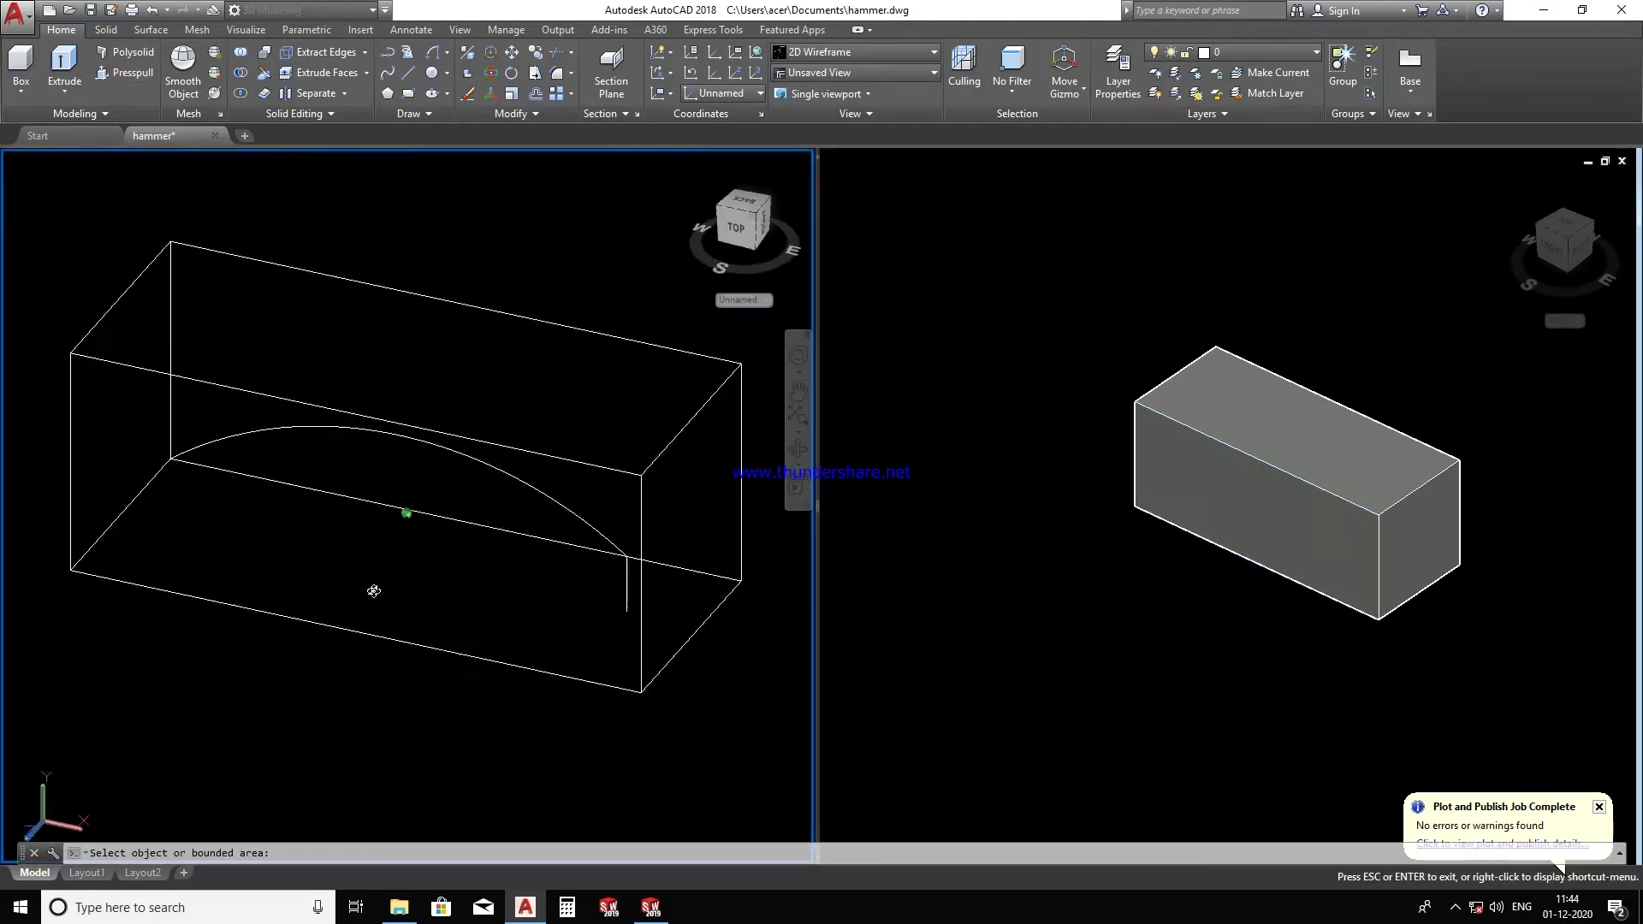
pyautogui.click(325, 620)
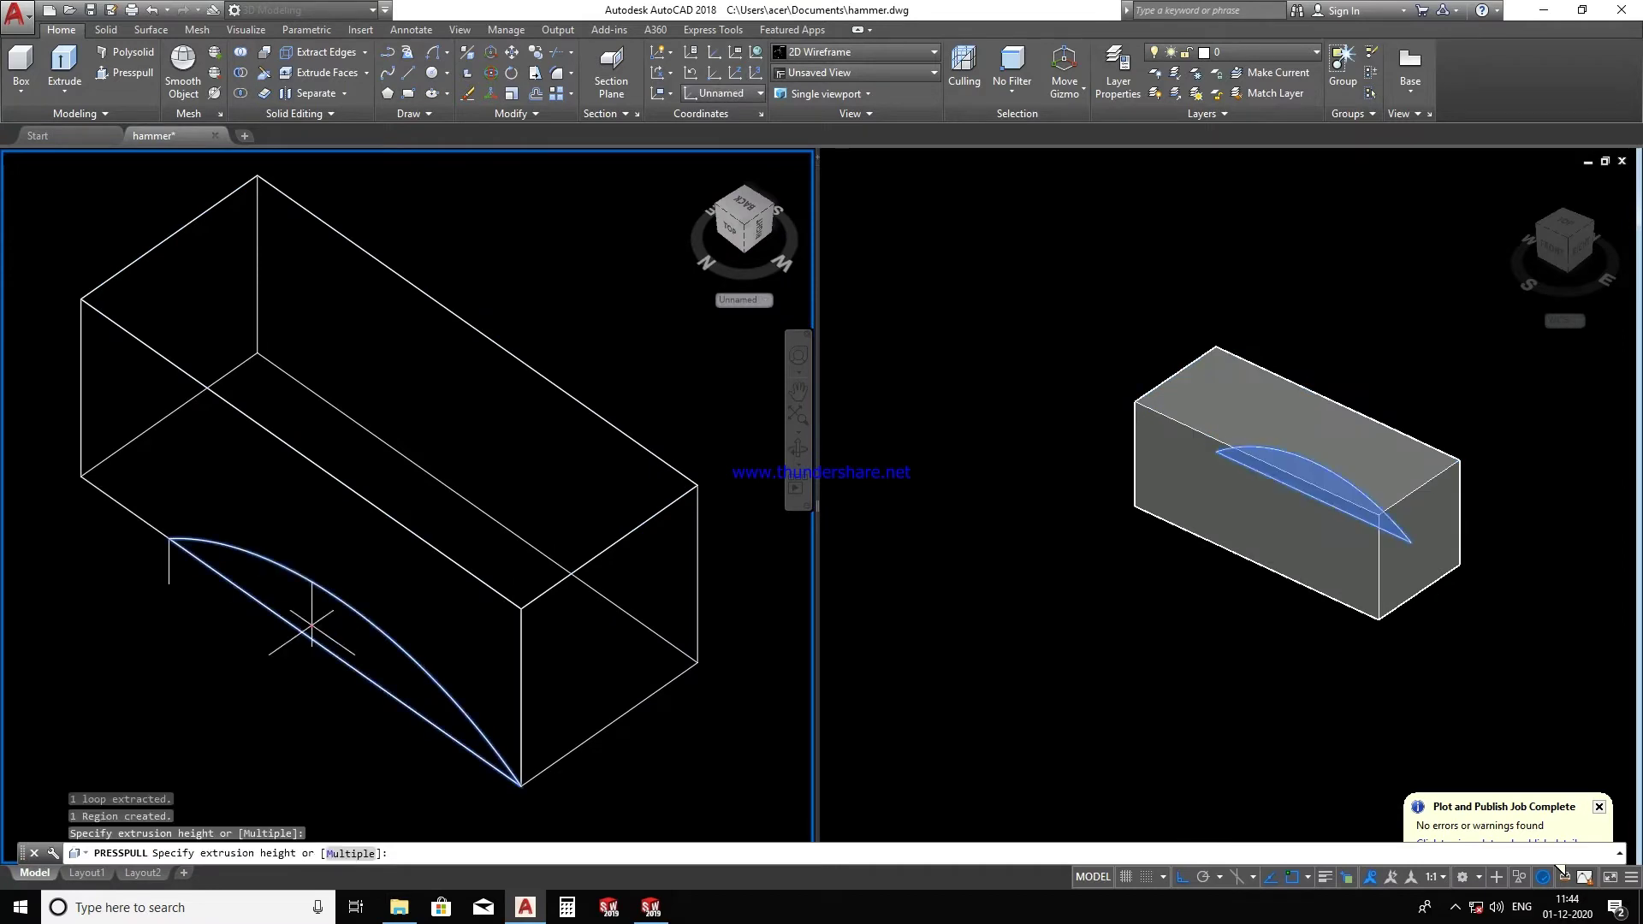
pyautogui.click(671, 324)
pyautogui.press('Escape')
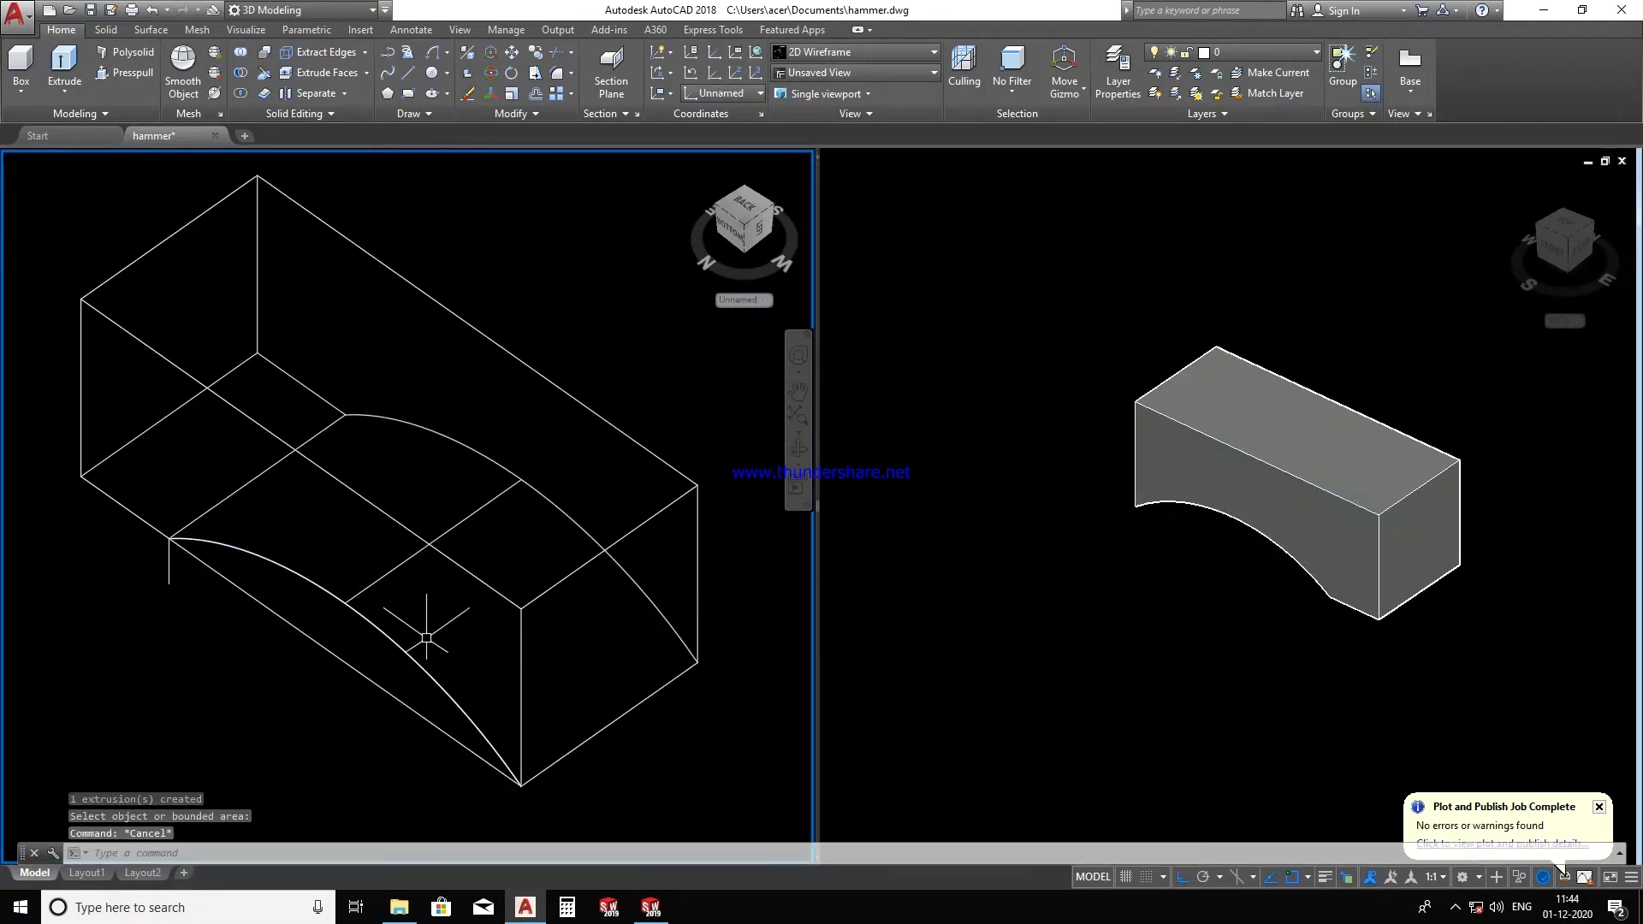
pyautogui.moveTo(422, 631)
pyautogui.keyDown('shift'); pyautogui.mouseDown(button='middle')
pyautogui.moveTo(330, 569)
pyautogui.moveTo(422, 543)
pyautogui.mouseUp(button='middle'); pyautogui.keyUp('shift')
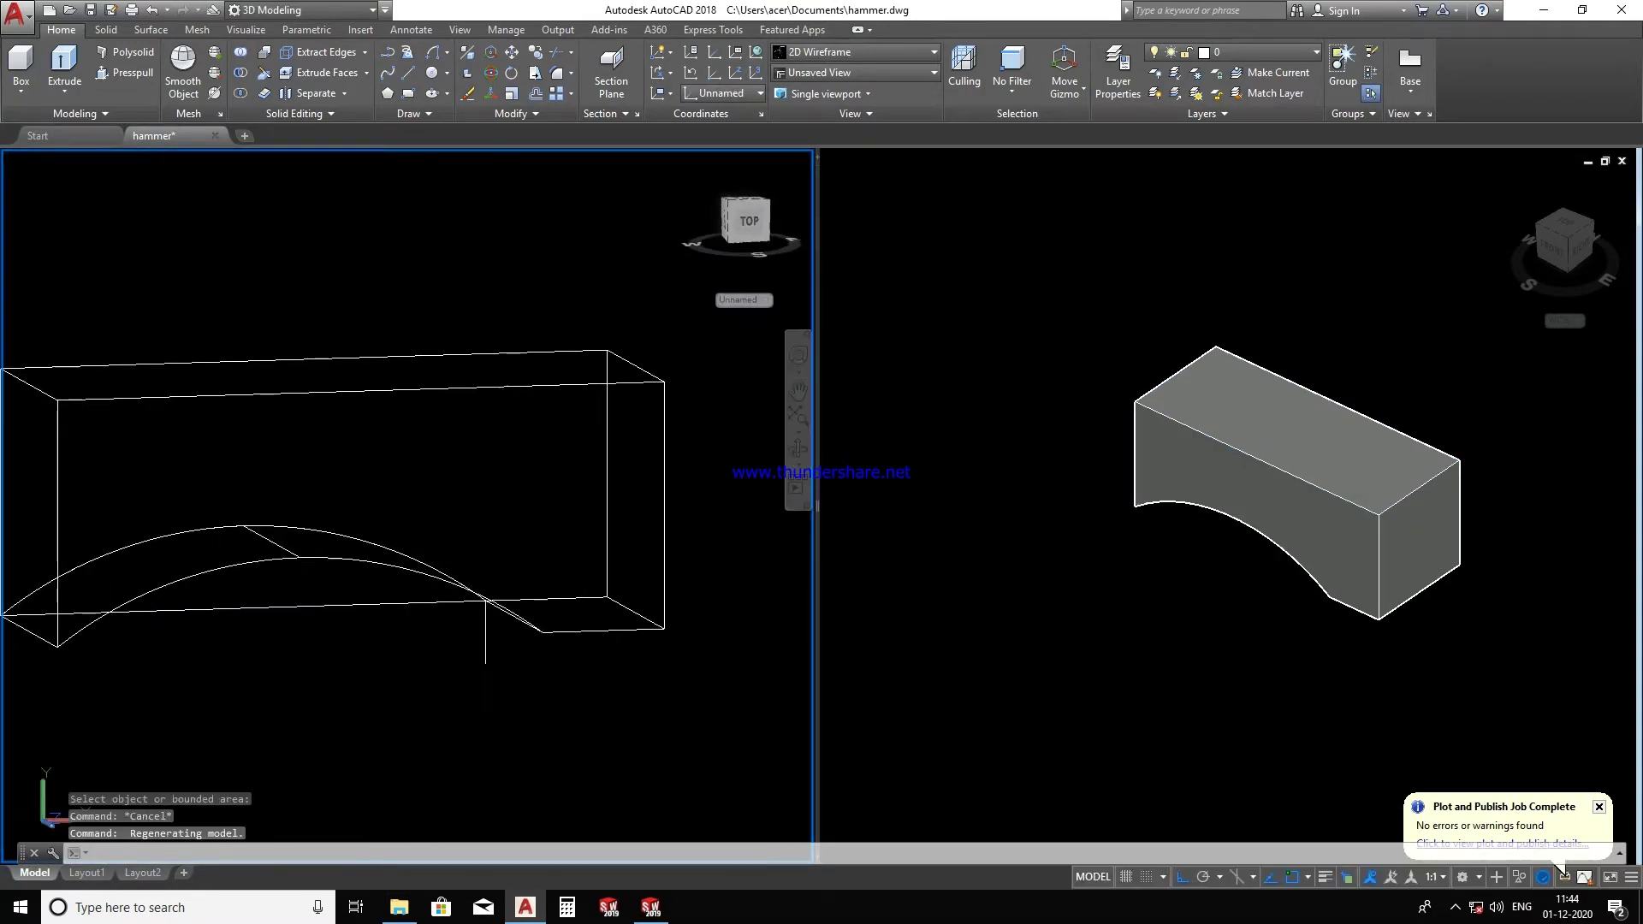
# - Erase the leftover guide arc and the short vertical helper line
pyautogui.click(419, 563)
pyautogui.click(514, 624)
pyautogui.write('e')
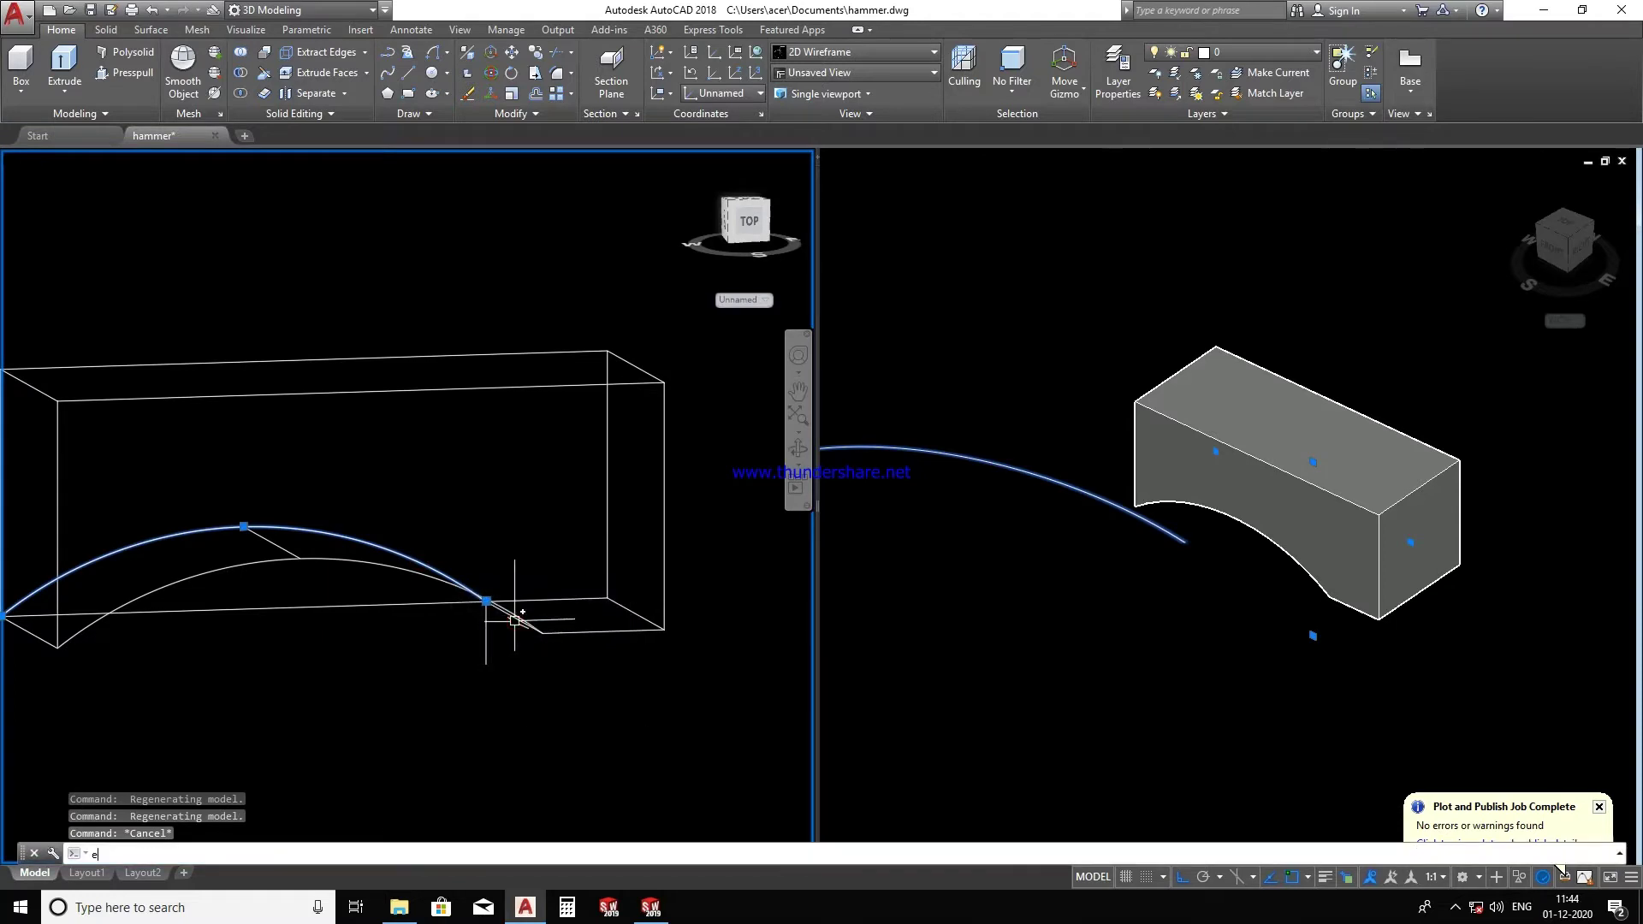
pyautogui.press('Return')
pyautogui.click(480, 630)
pyautogui.press('Return')
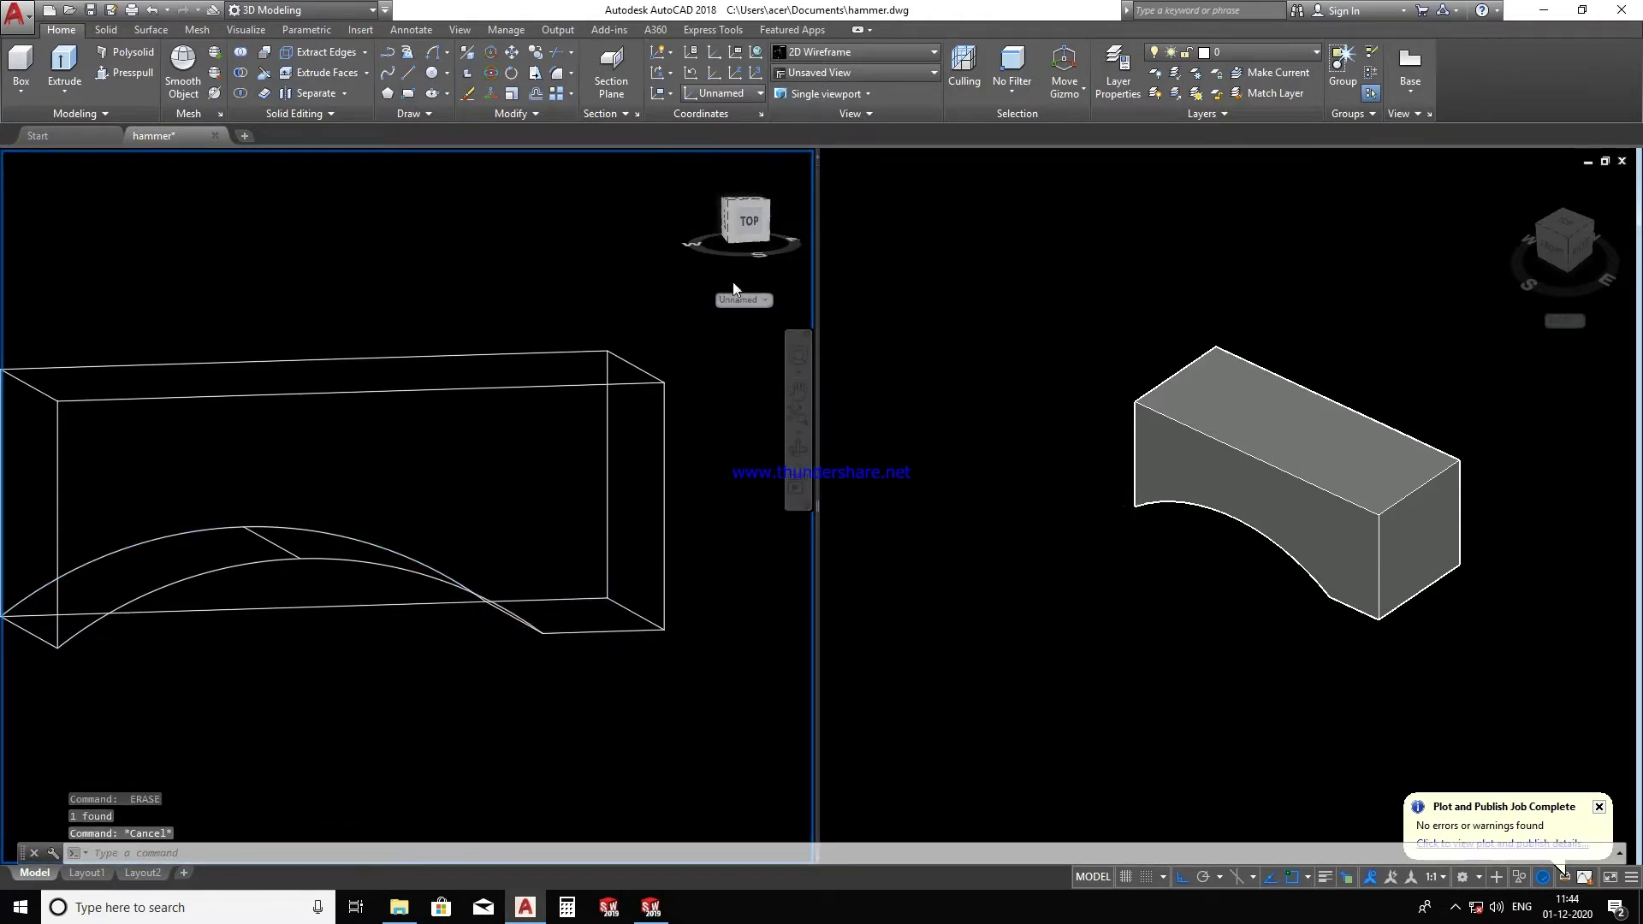
# - Erase the profile's bottom line from the top view
pyautogui.moveTo(743, 224); pyautogui.dragTo(737, 230)
pyautogui.click(743, 221)
pyautogui.scroll(-5, 465, 550)
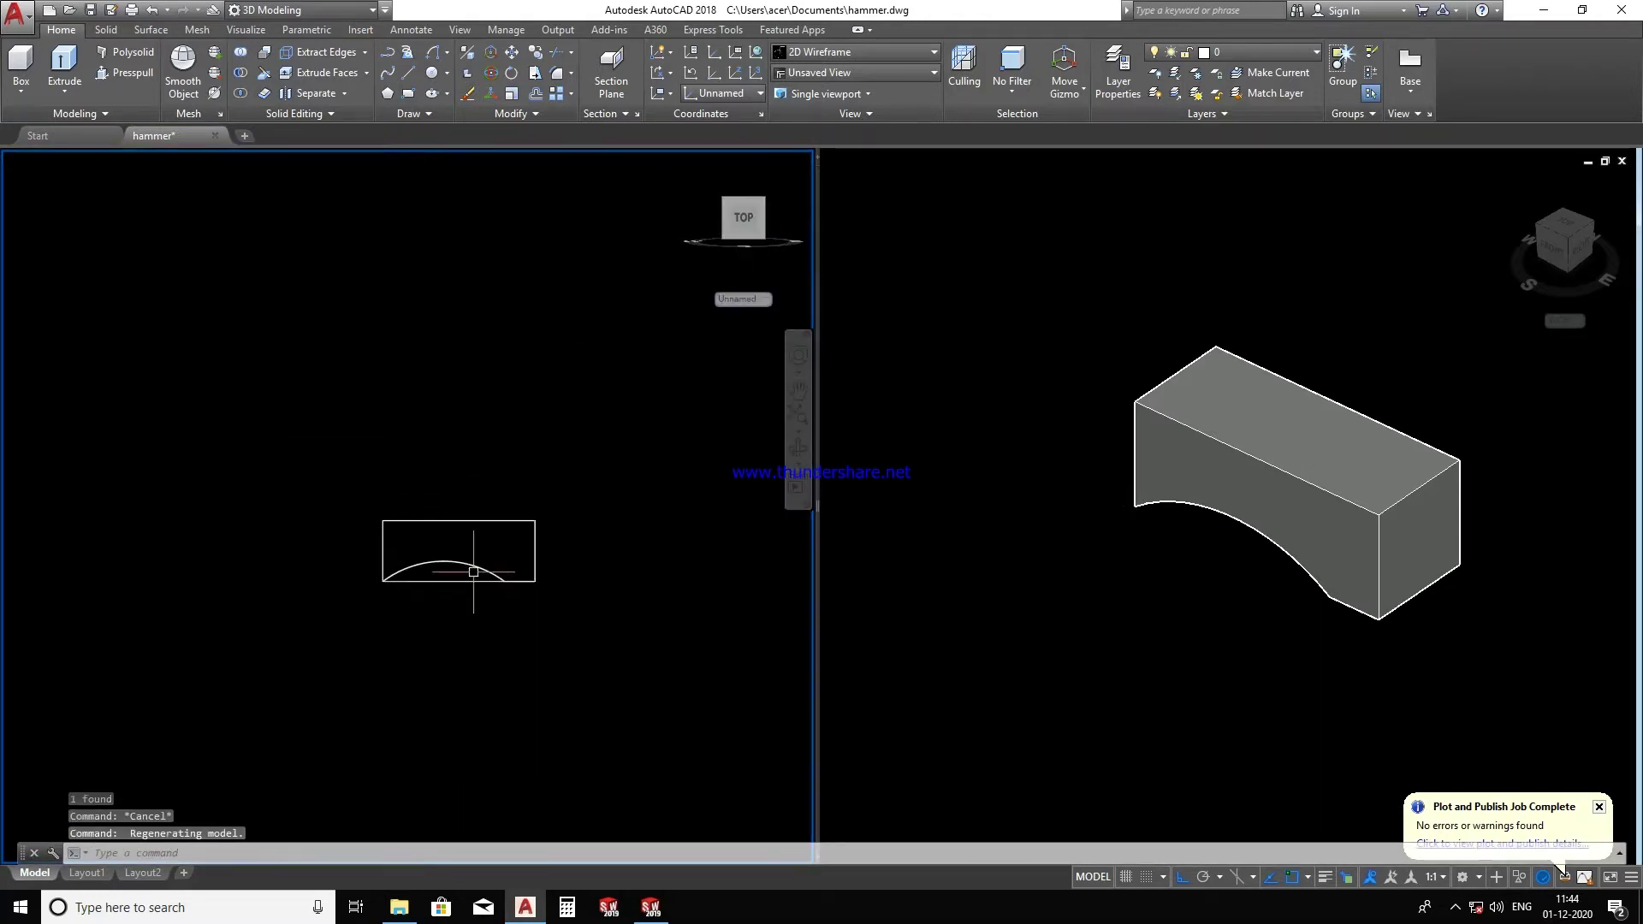
pyautogui.scroll(5, 476, 565)
pyautogui.click(376, 612)
pyautogui.click(374, 639)
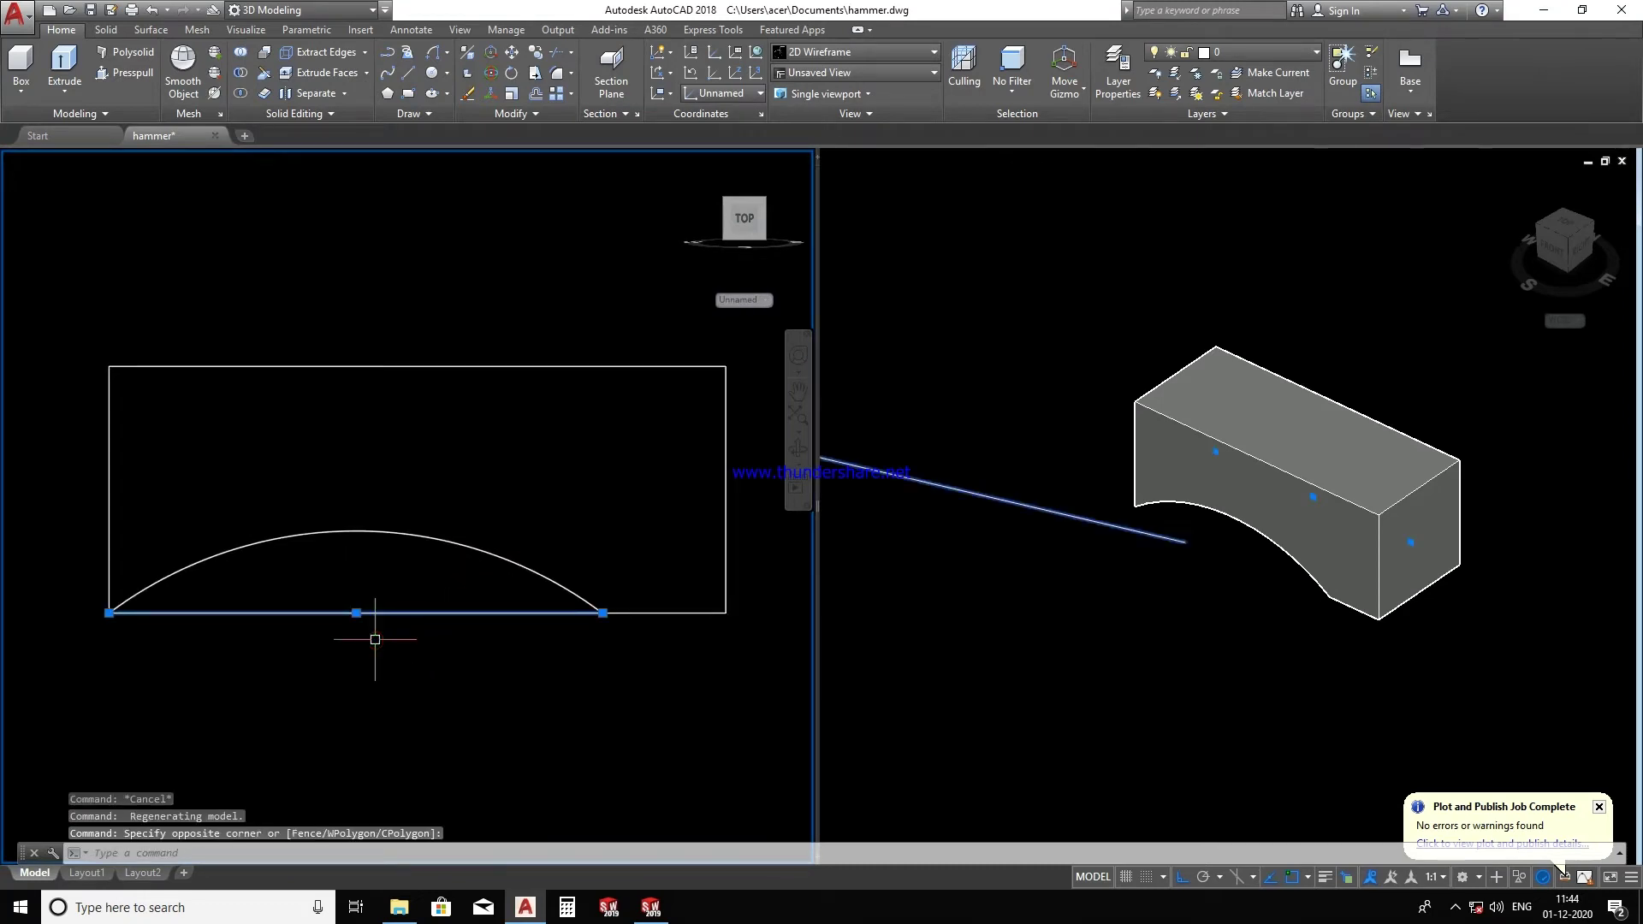
pyautogui.write('e')
pyautogui.press('Return')
pyautogui.scroll(-4, 439, 469)
pyautogui.scroll(2, 433, 459)
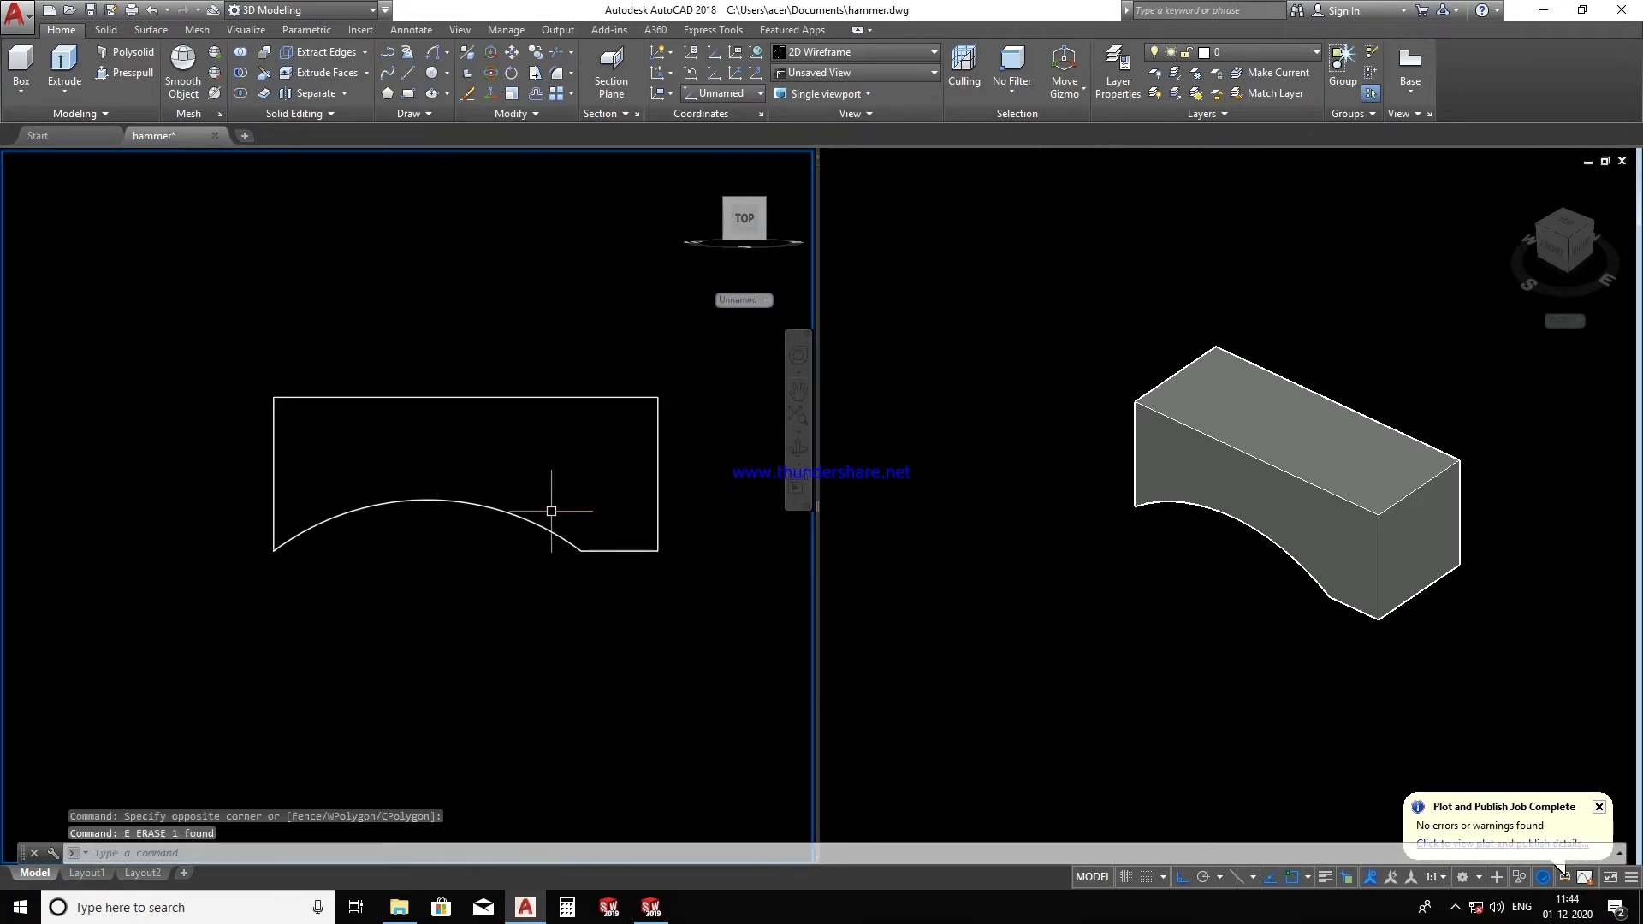
pyautogui.press('Escape')
pyautogui.press('Escape')
pyautogui.press('Escape')
# - Draw a 50-unit vertical line upward from the profile's top edge
pyautogui.write('l')
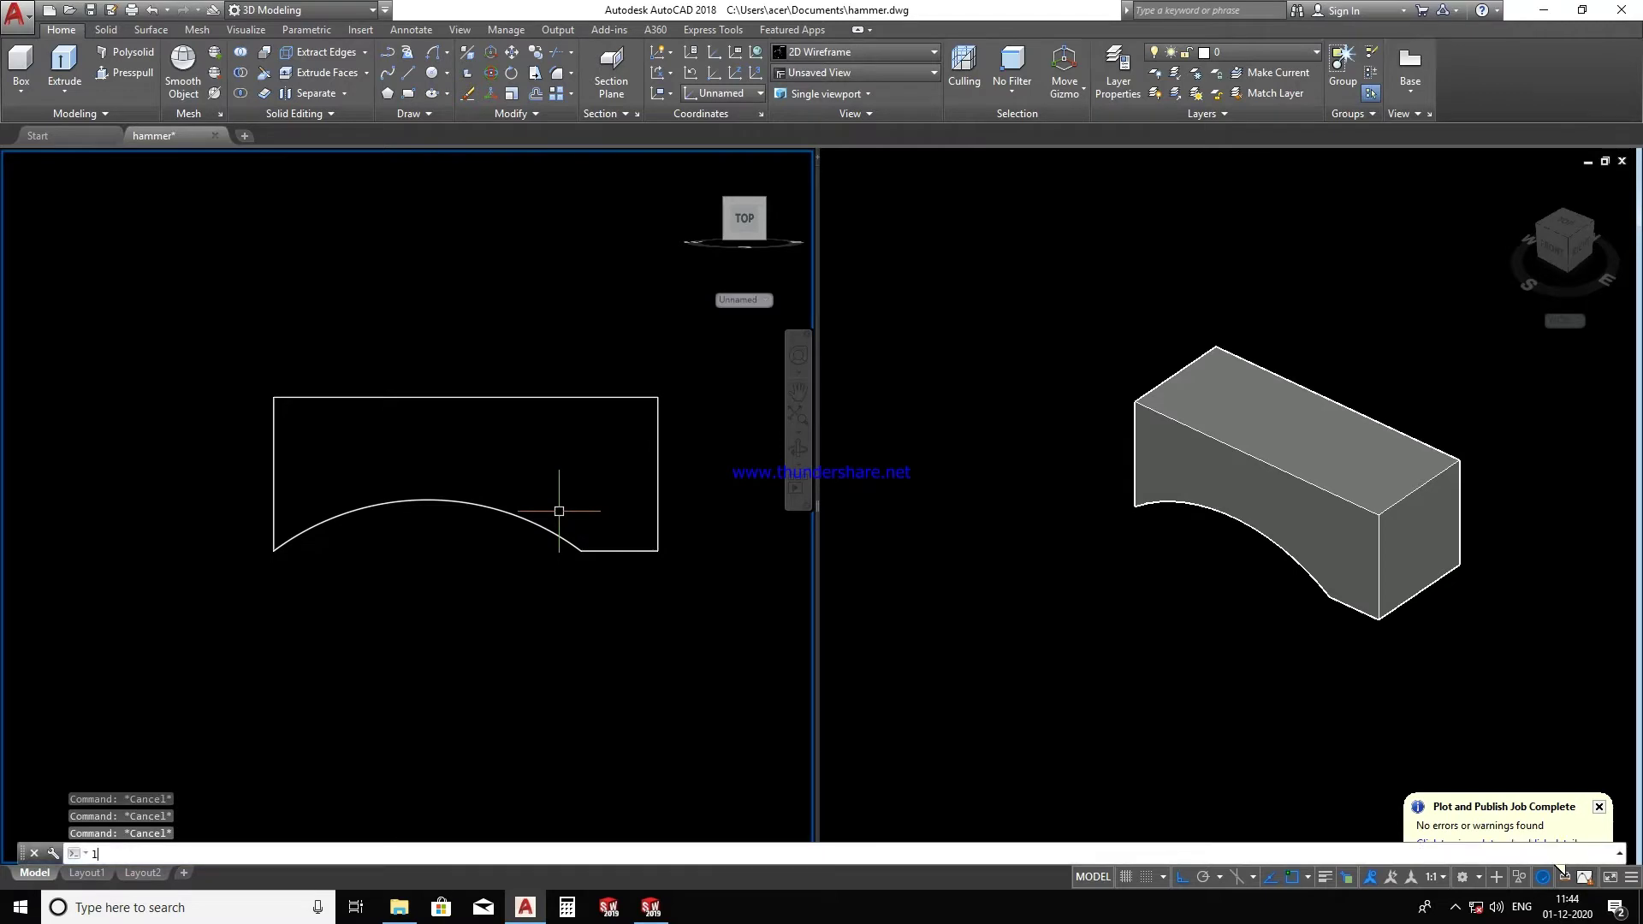
pyautogui.press('Return')
pyautogui.click(658, 396)
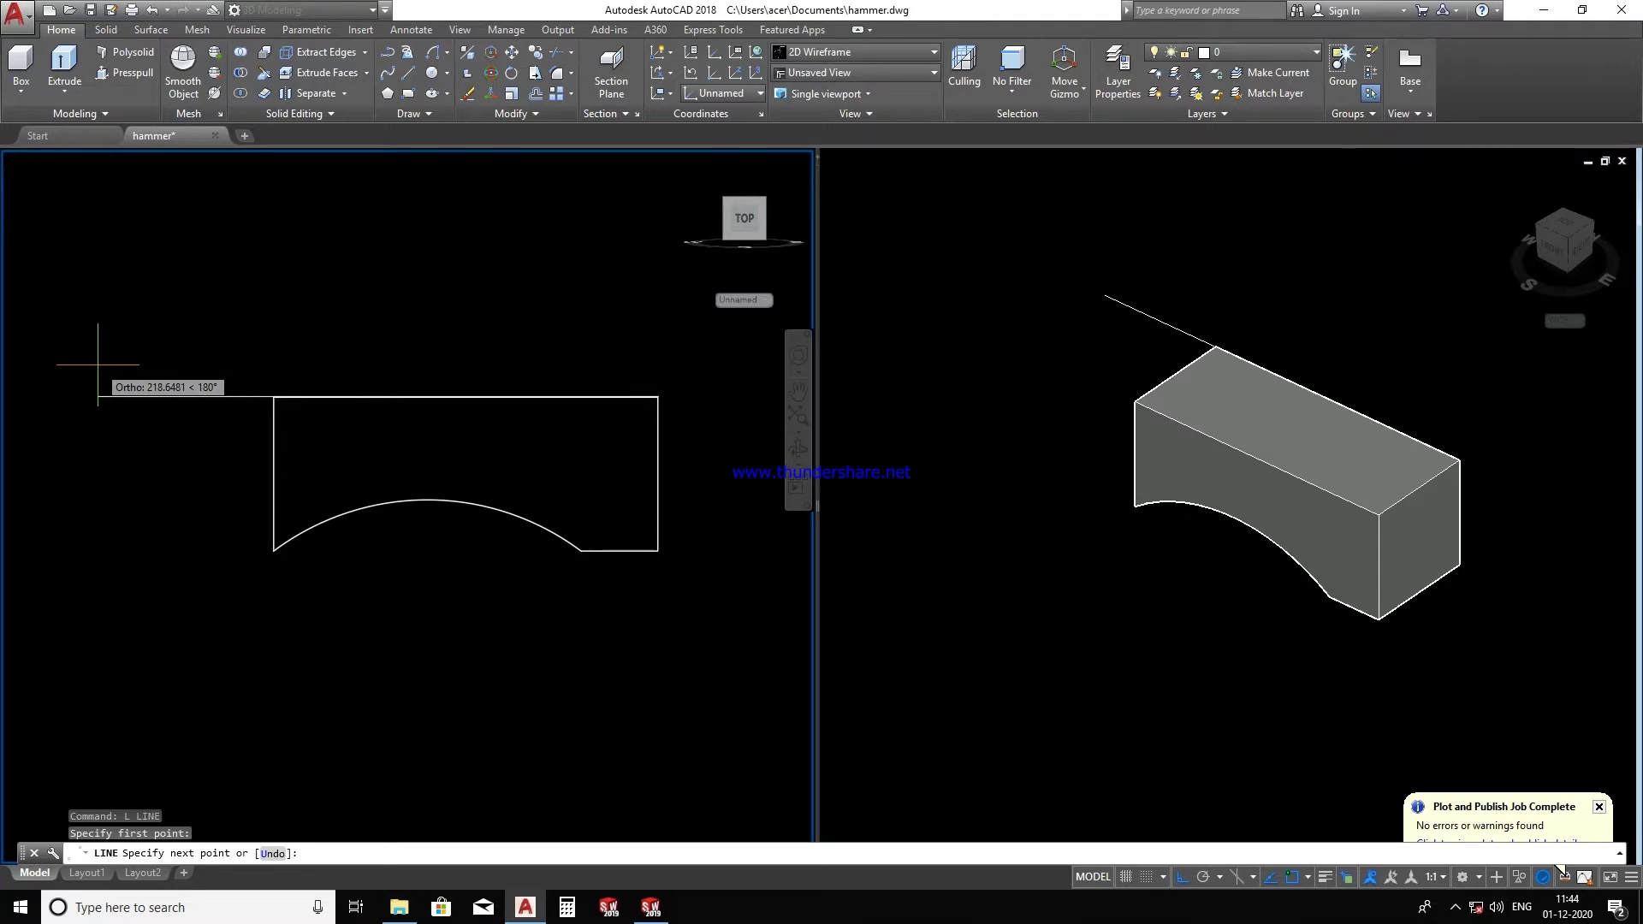
pyautogui.press('Escape')
pyautogui.press('Return')
pyautogui.scroll(5, 656, 425)
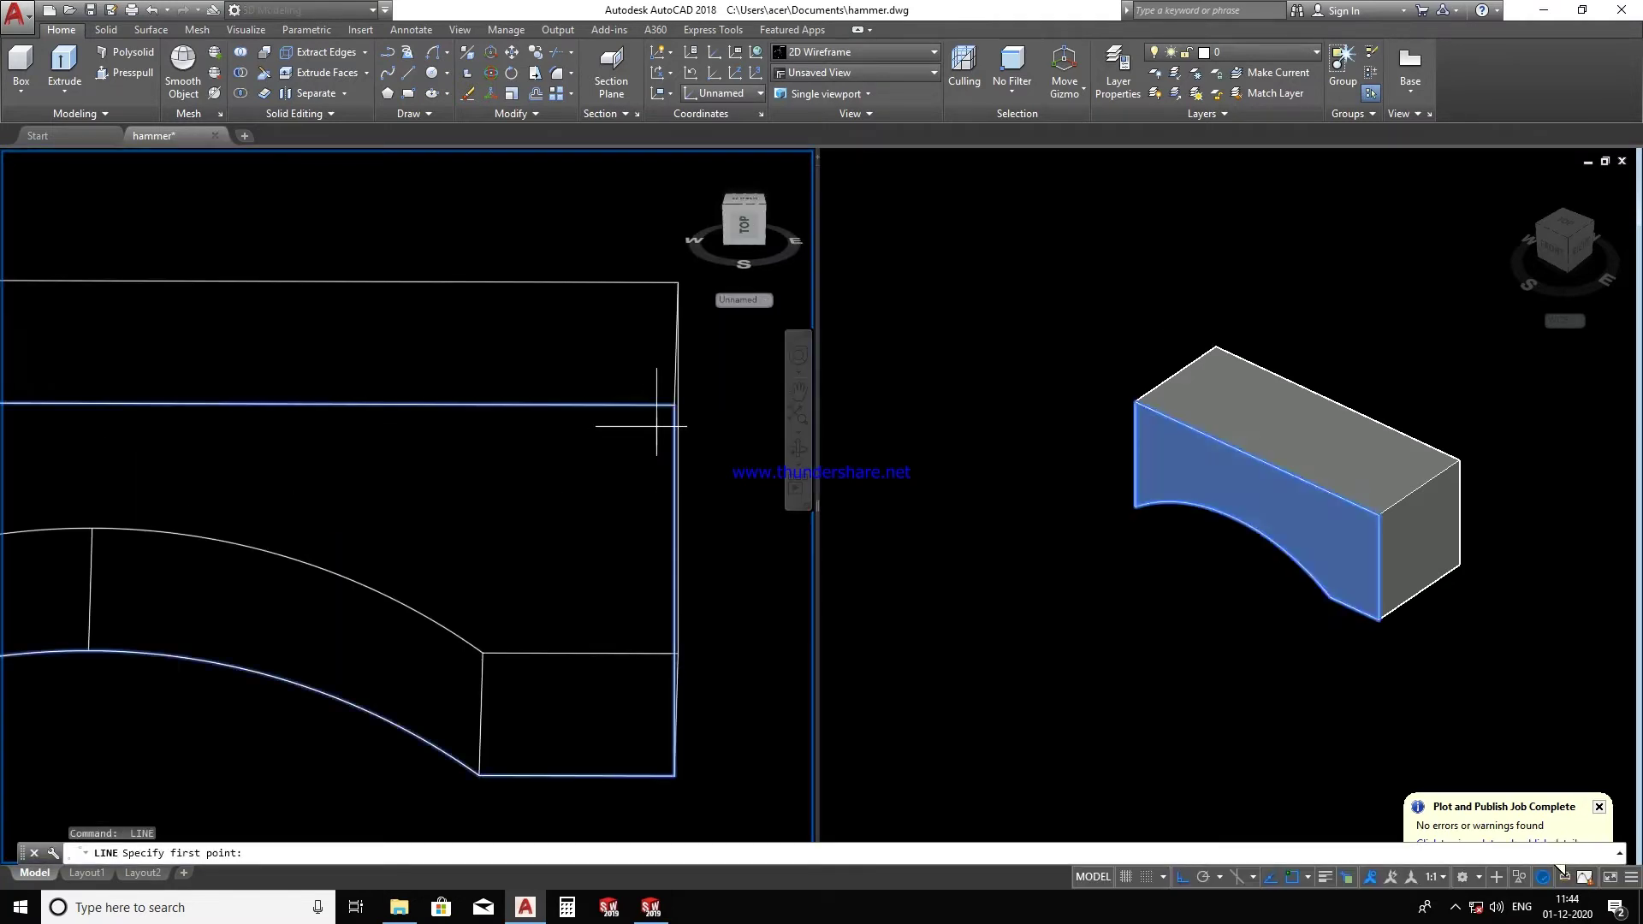
pyautogui.click(674, 404)
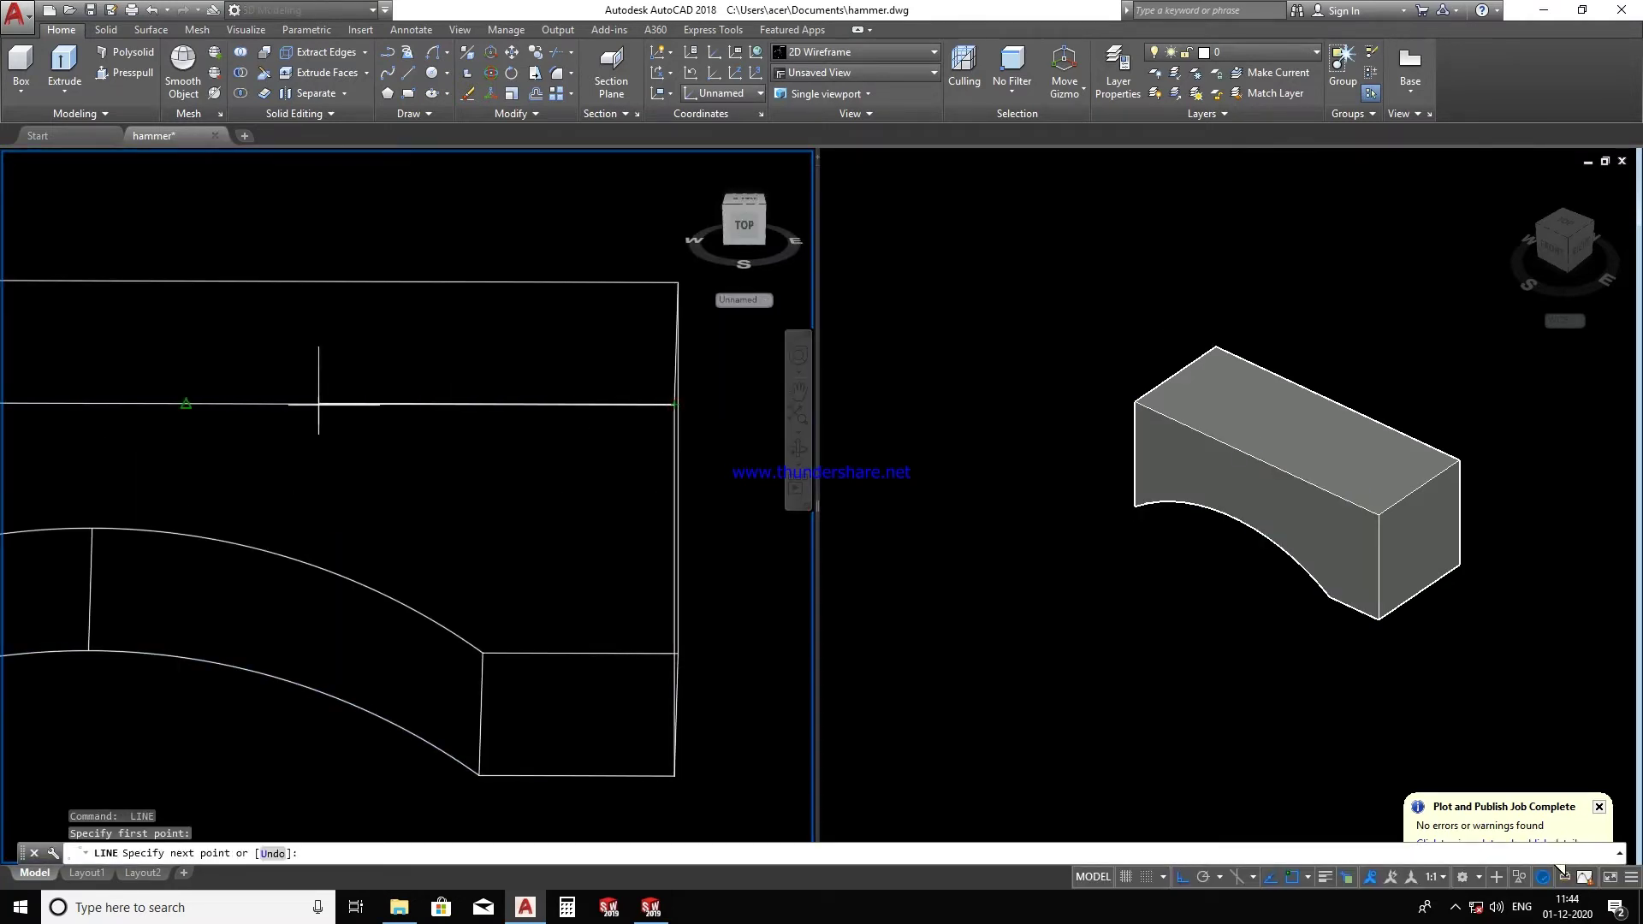
pyautogui.write('50')
pyautogui.press('Return')
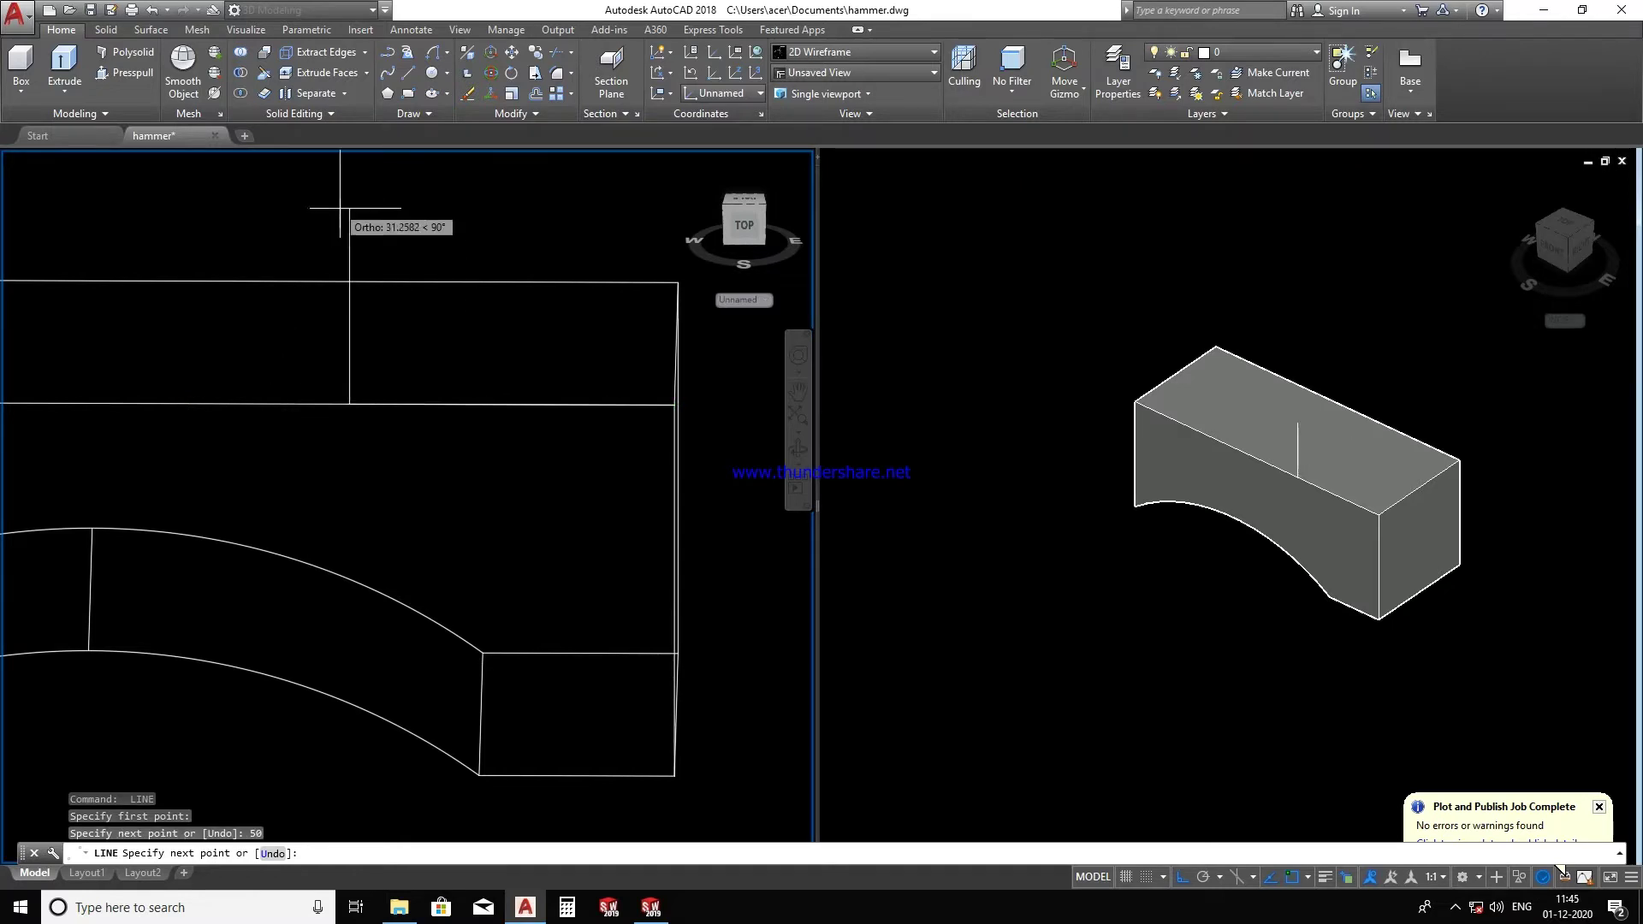
pyautogui.click(326, 197)
pyautogui.press('Escape')
pyautogui.click(742, 242)
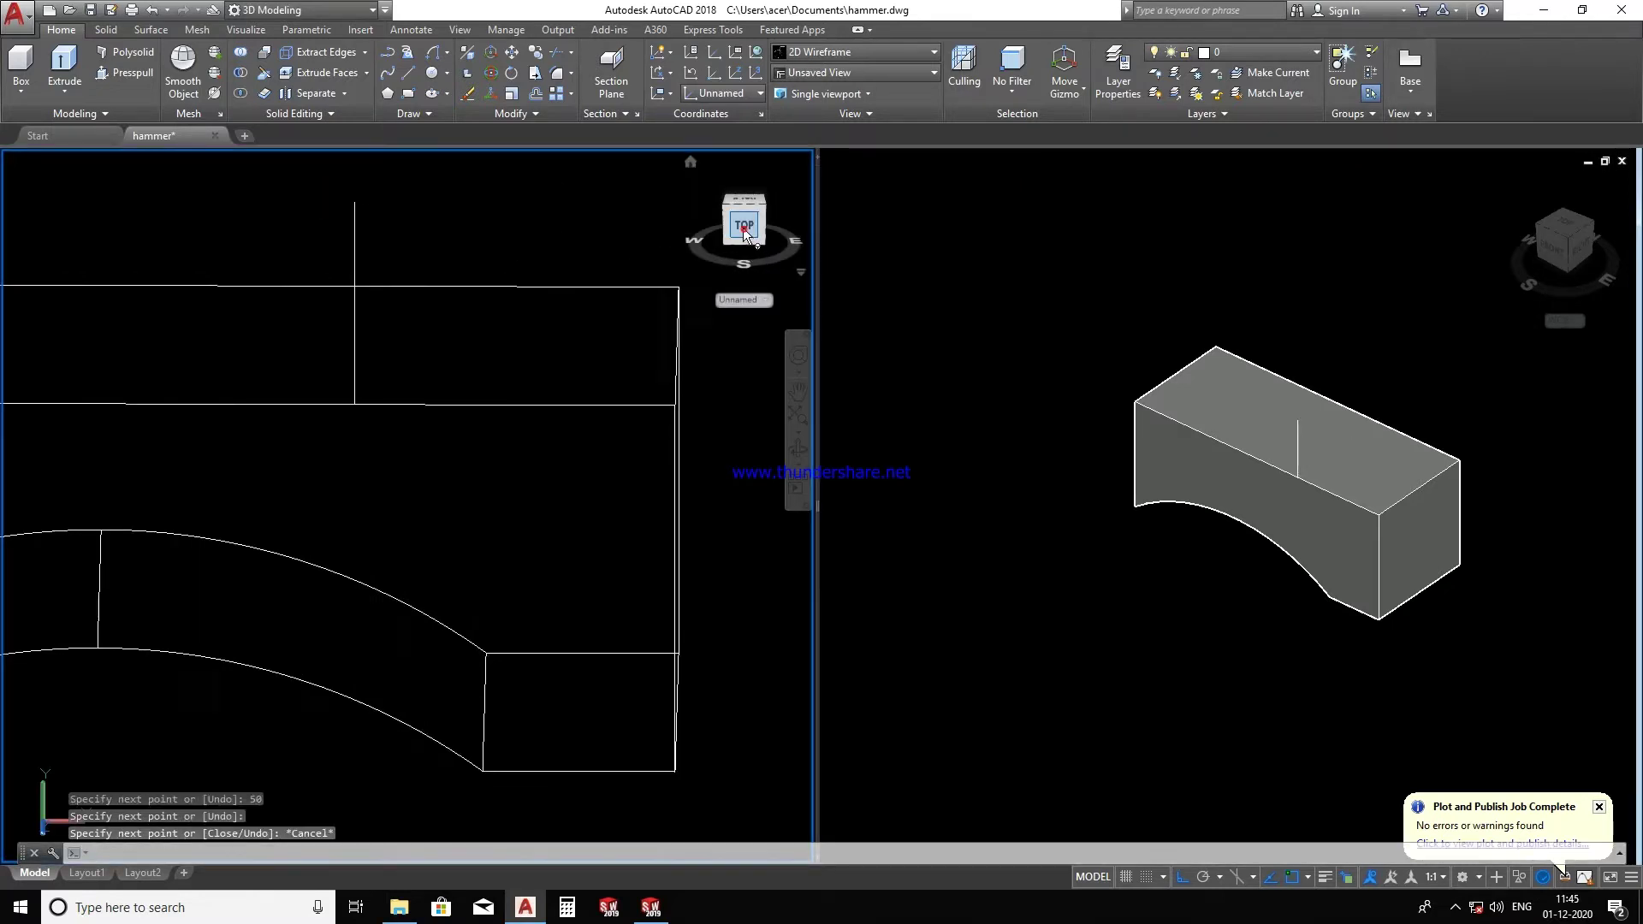
pyautogui.press('Escape')
pyautogui.press('Escape')
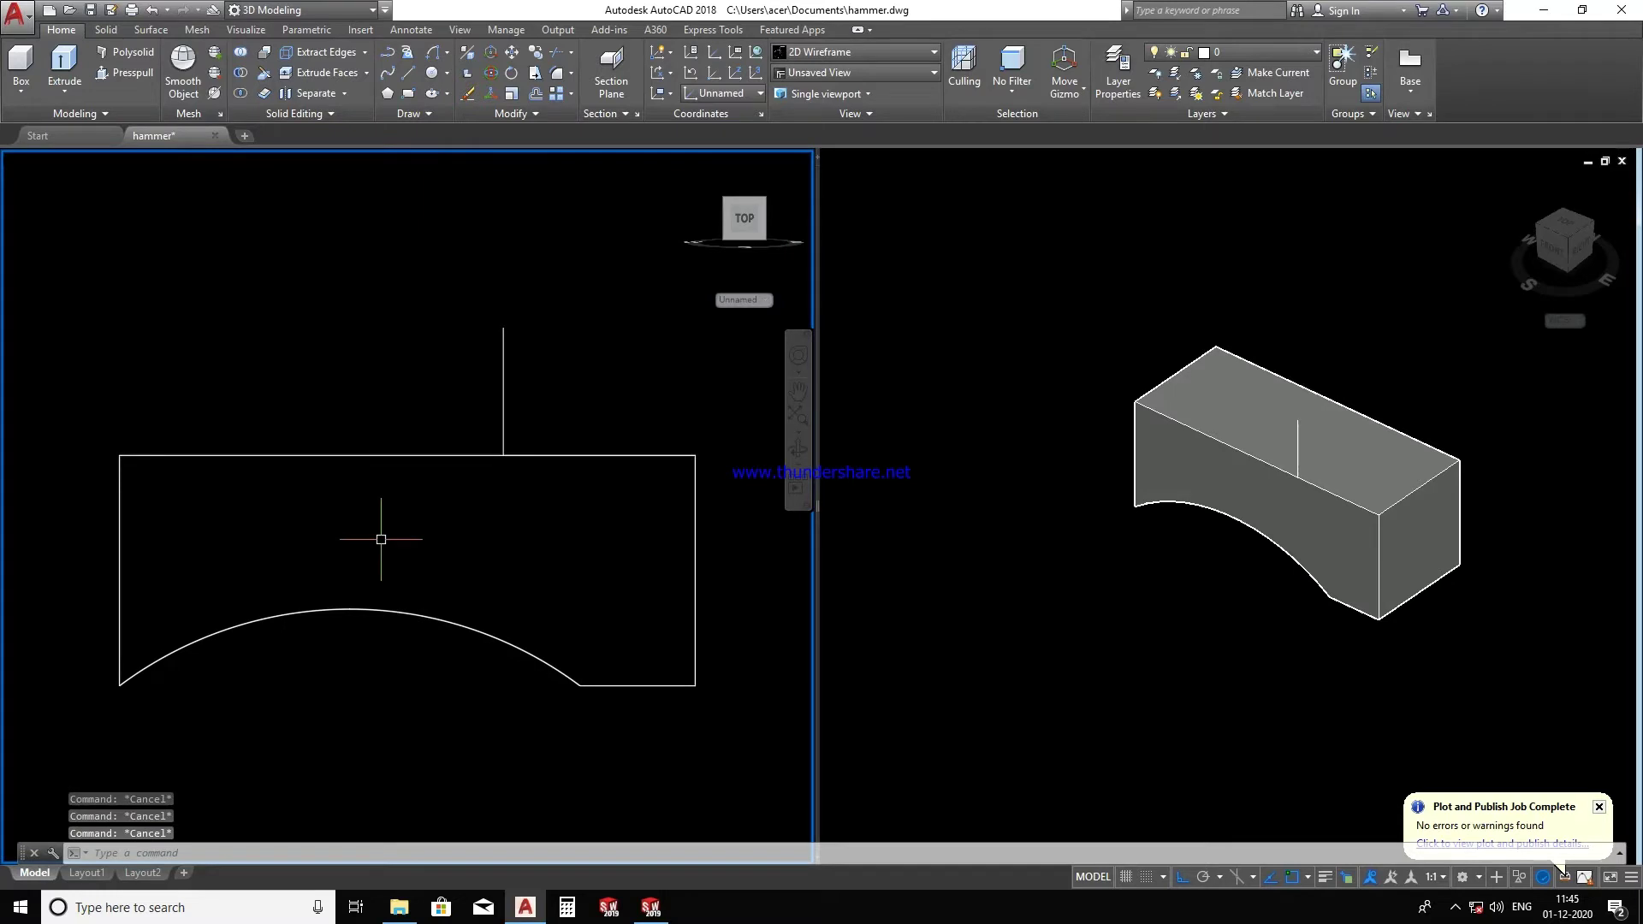
# - Draw a radius-150 circle centred on the guide line's top end
pyautogui.write('c')
pyautogui.press('Return')
pyautogui.click(504, 455)
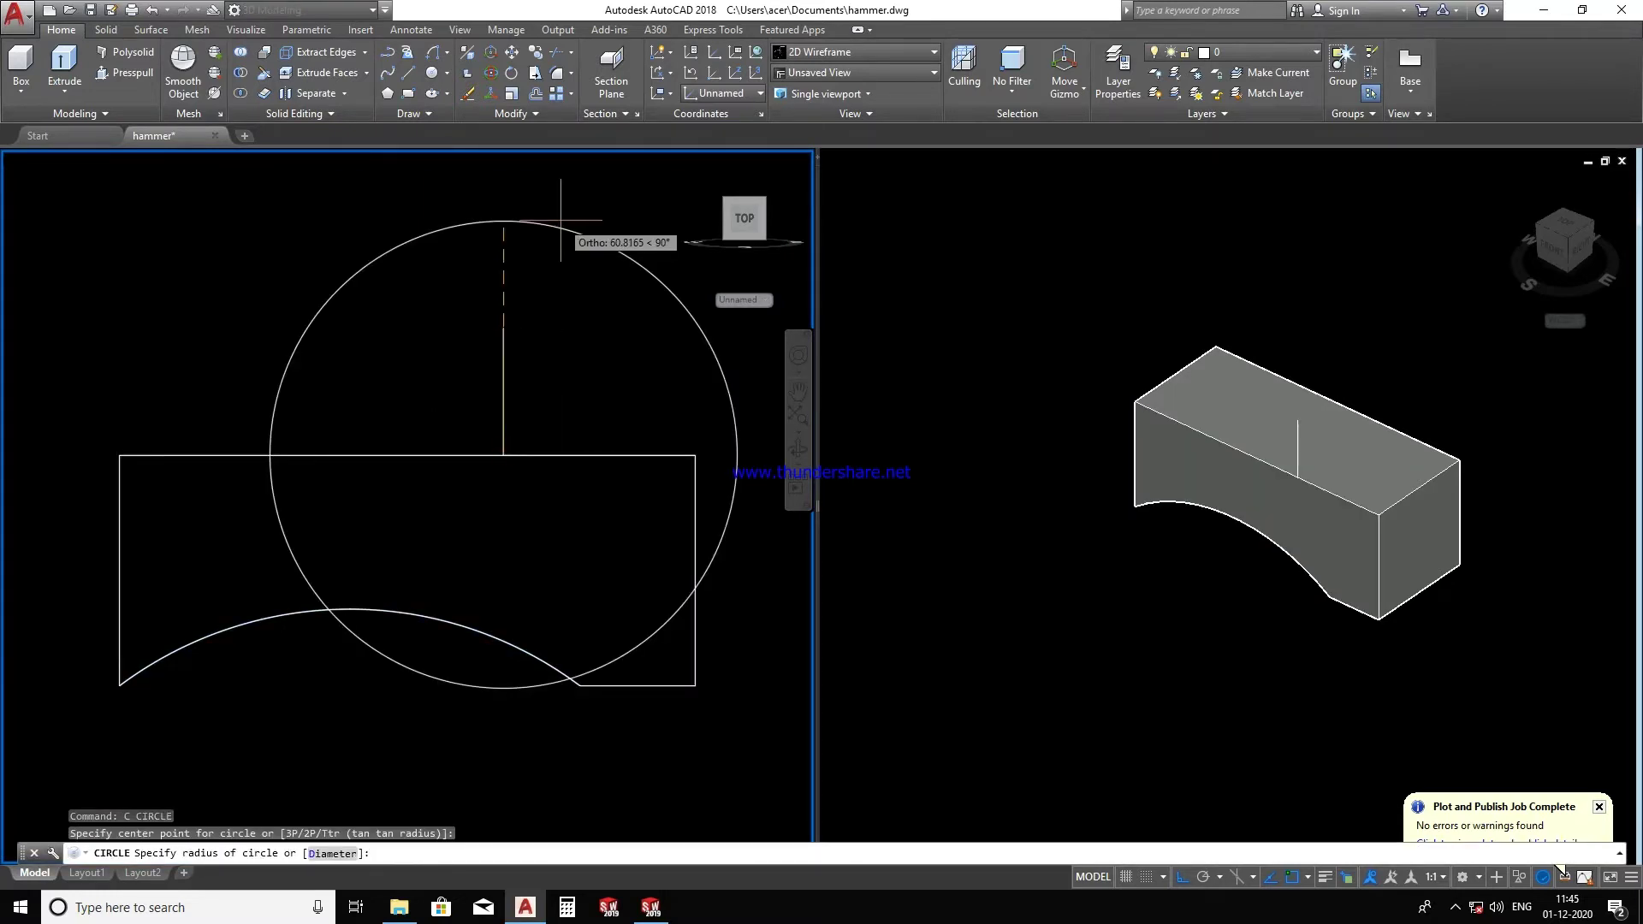
pyautogui.write('150')
pyautogui.press('Return')
pyautogui.scroll(-5, 505, 368)
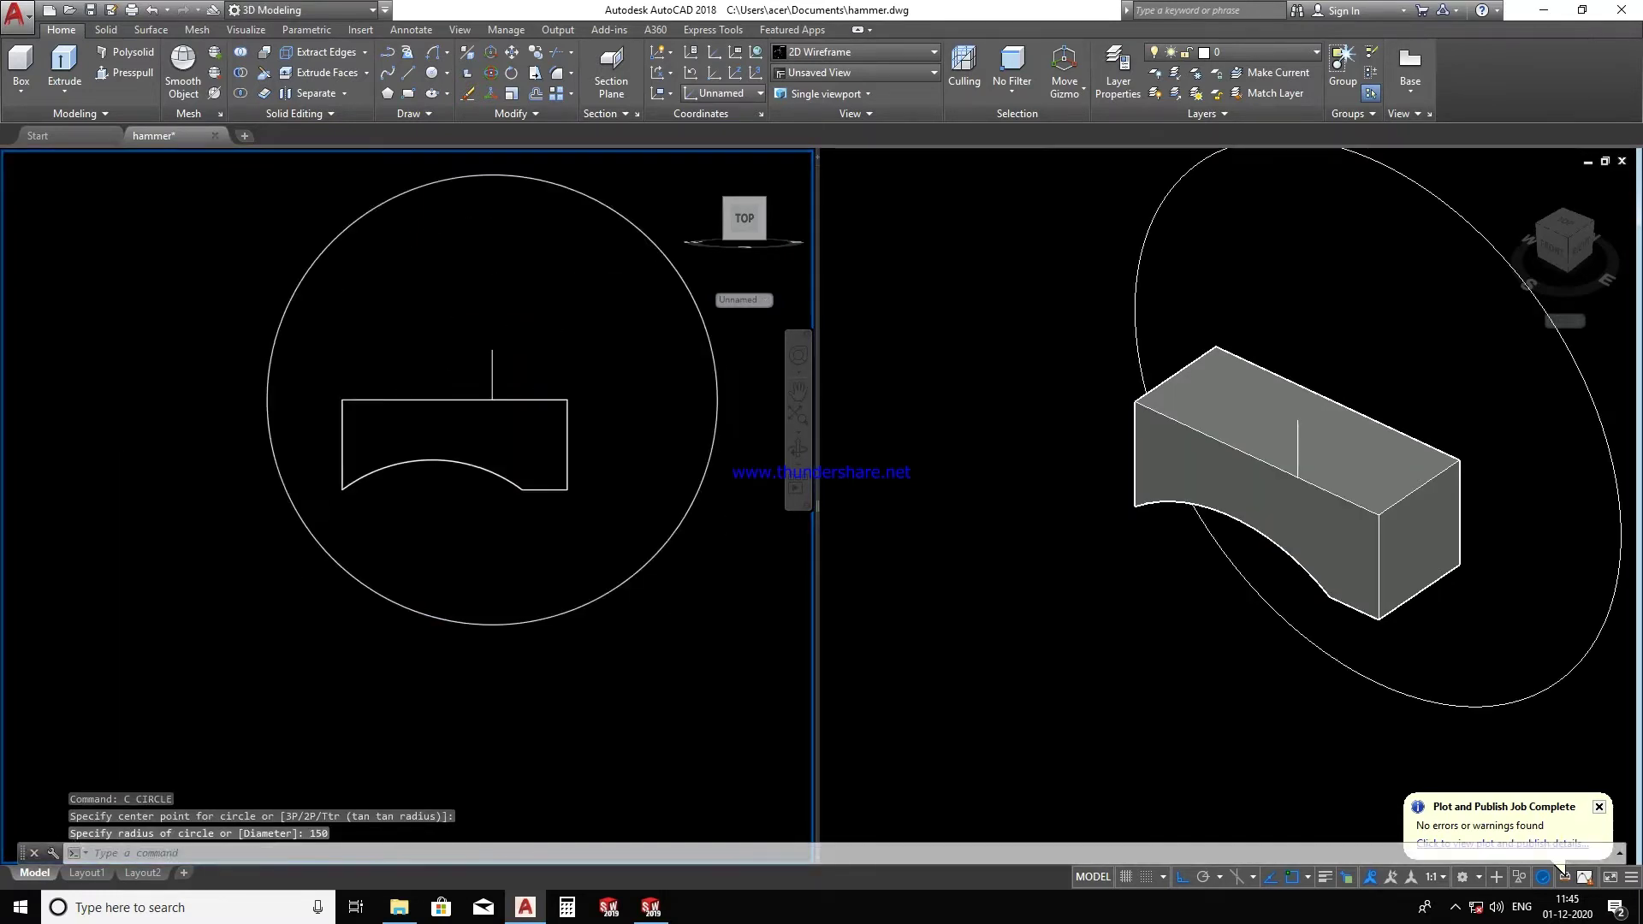
pyautogui.scroll(-4, 513, 342)
pyautogui.press('Escape')
pyautogui.press('Escape')
# - Move the circle down below the block so its arc crosses the profile
pyautogui.moveTo(525, 322); pyautogui.dragTo(471, 267)
pyautogui.scroll(4, 493, 385)
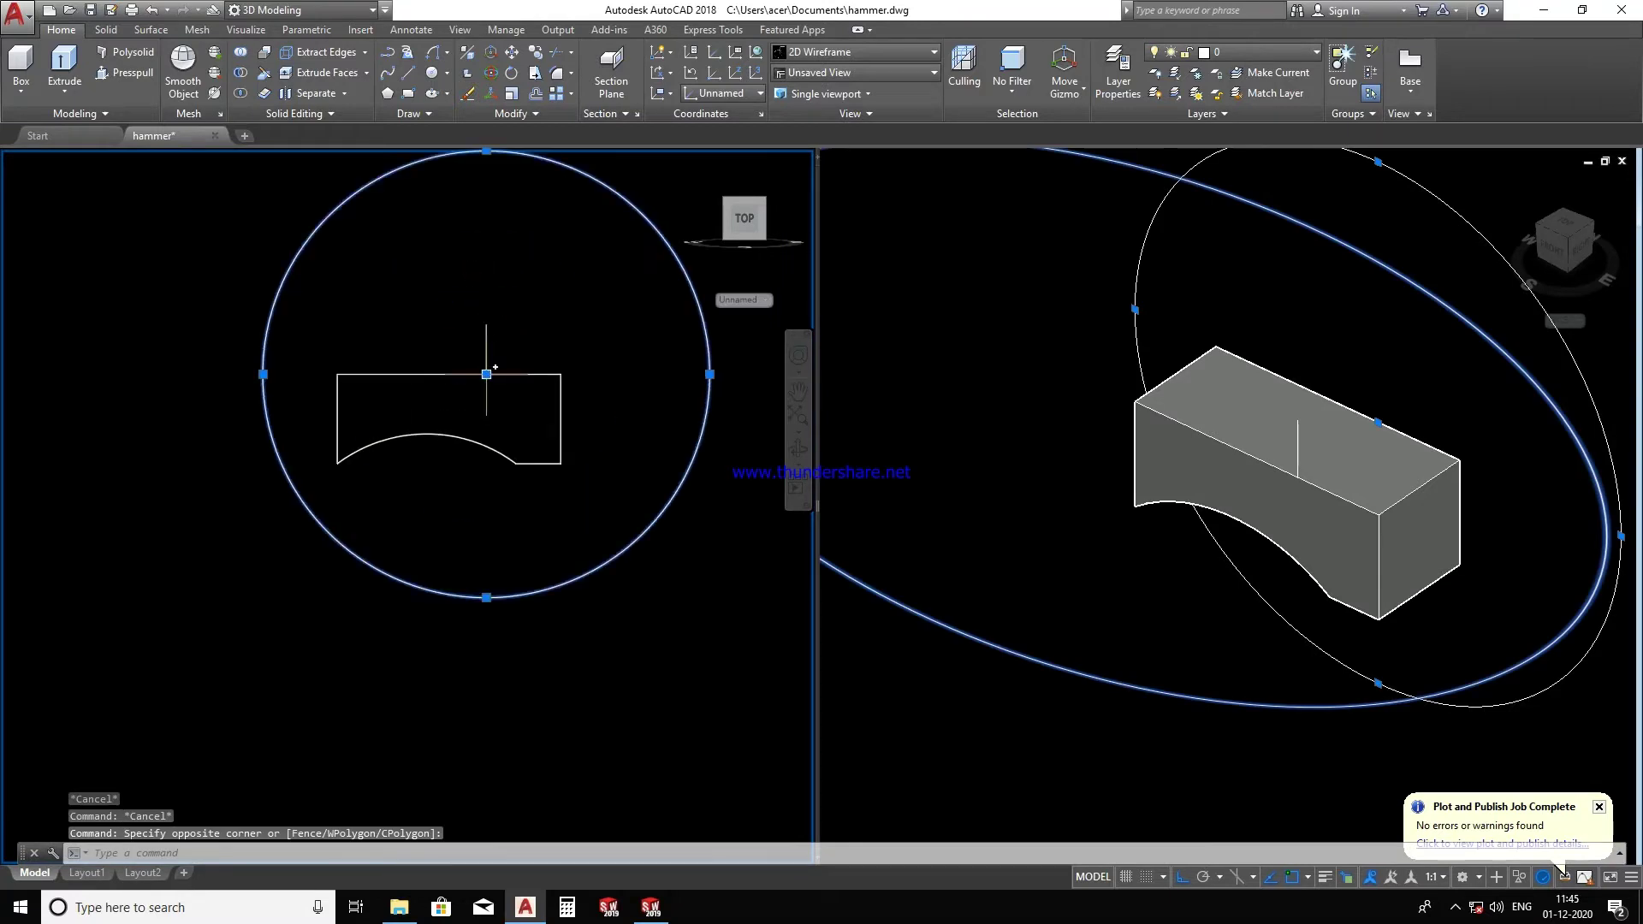
pyautogui.click(487, 375)
pyautogui.press('Escape')
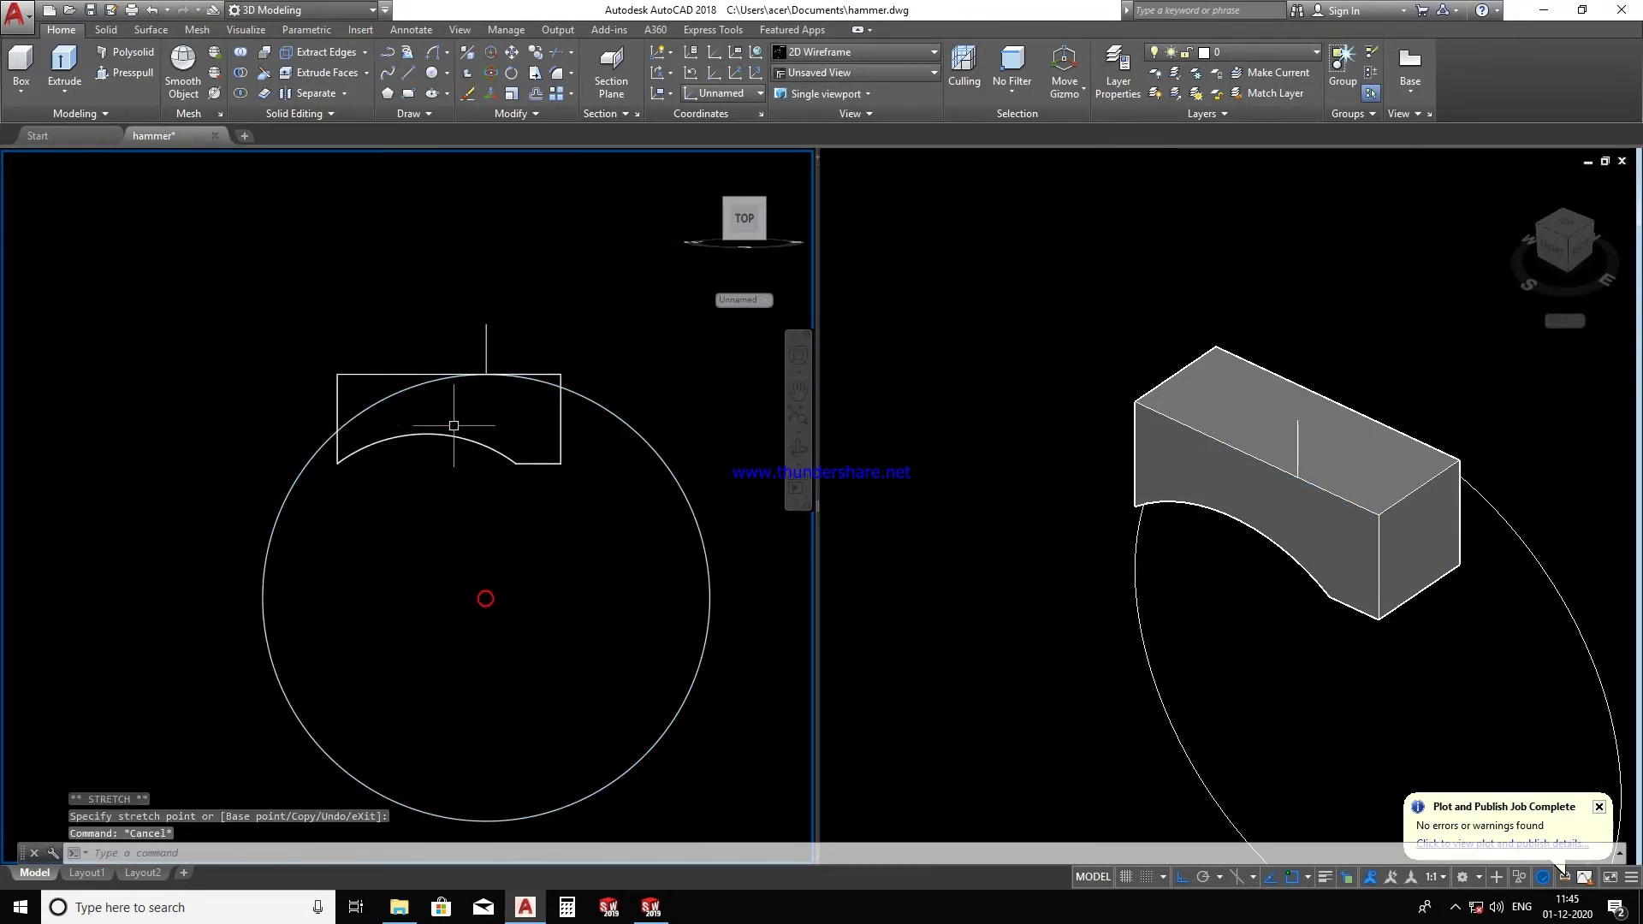
pyautogui.moveTo(479, 594)
pyautogui.keyDown('shift'); pyautogui.mouseDown(button='middle')
pyautogui.moveTo(377, 551)
pyautogui.moveTo(675, 586)
pyautogui.moveTo(257, 524)
pyautogui.moveTo(459, 576)
pyautogui.moveTo(605, 551)
pyautogui.mouseUp(button='middle'); pyautogui.keyUp('shift')
pyautogui.scroll(5, 513, 479)
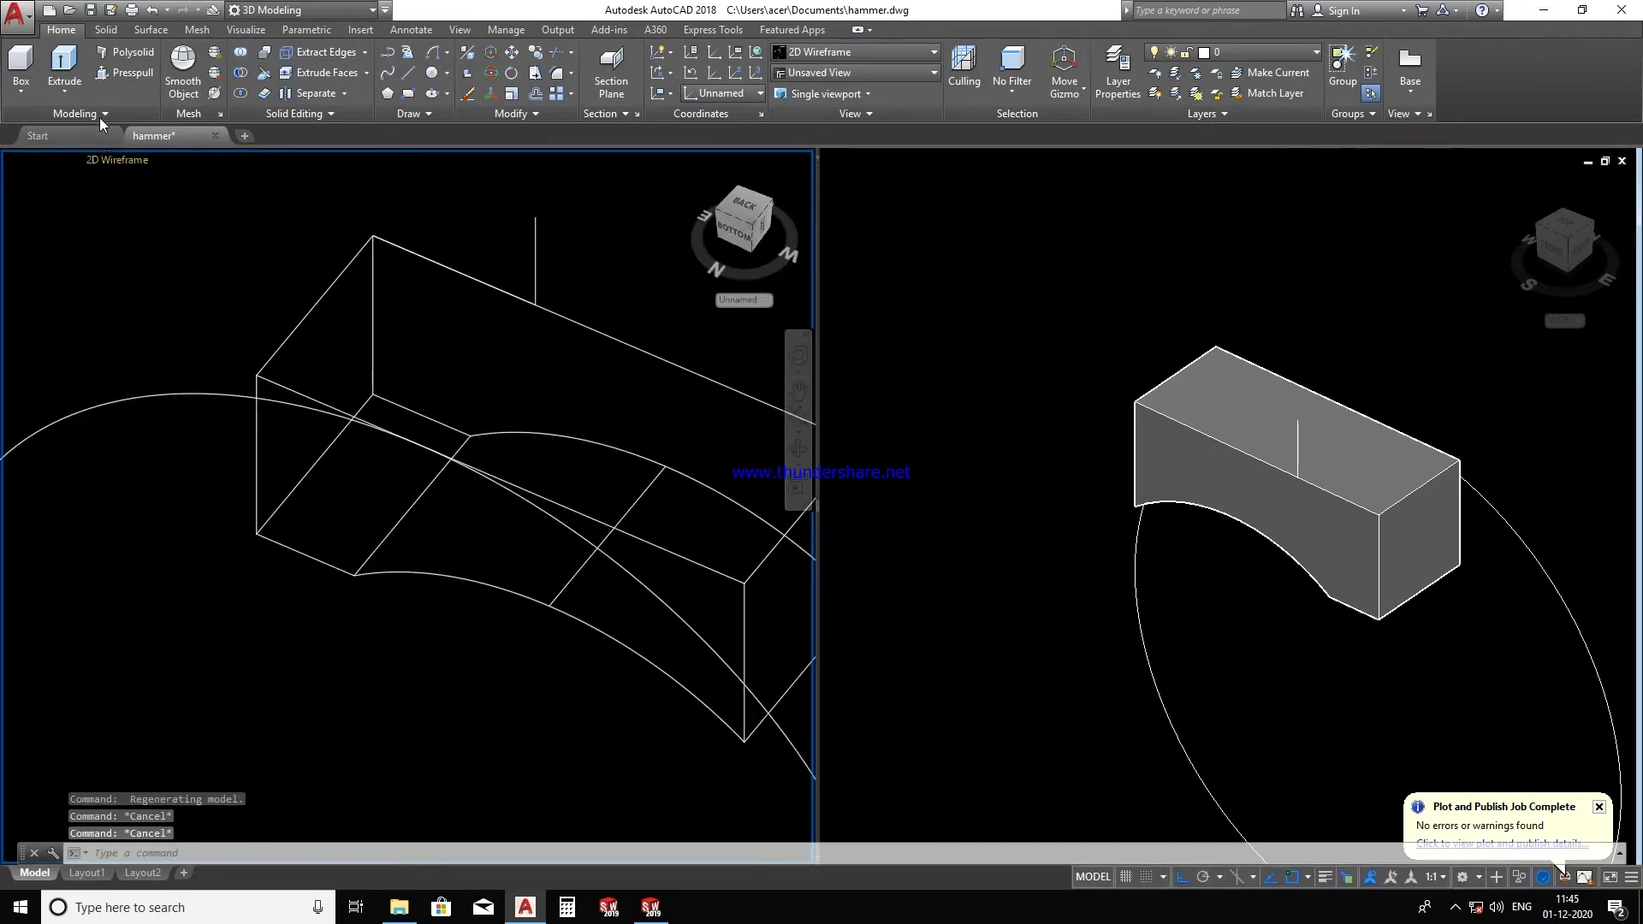
# - Presspull the curved areas on the block top to form a crowned top
pyautogui.click(111, 75)
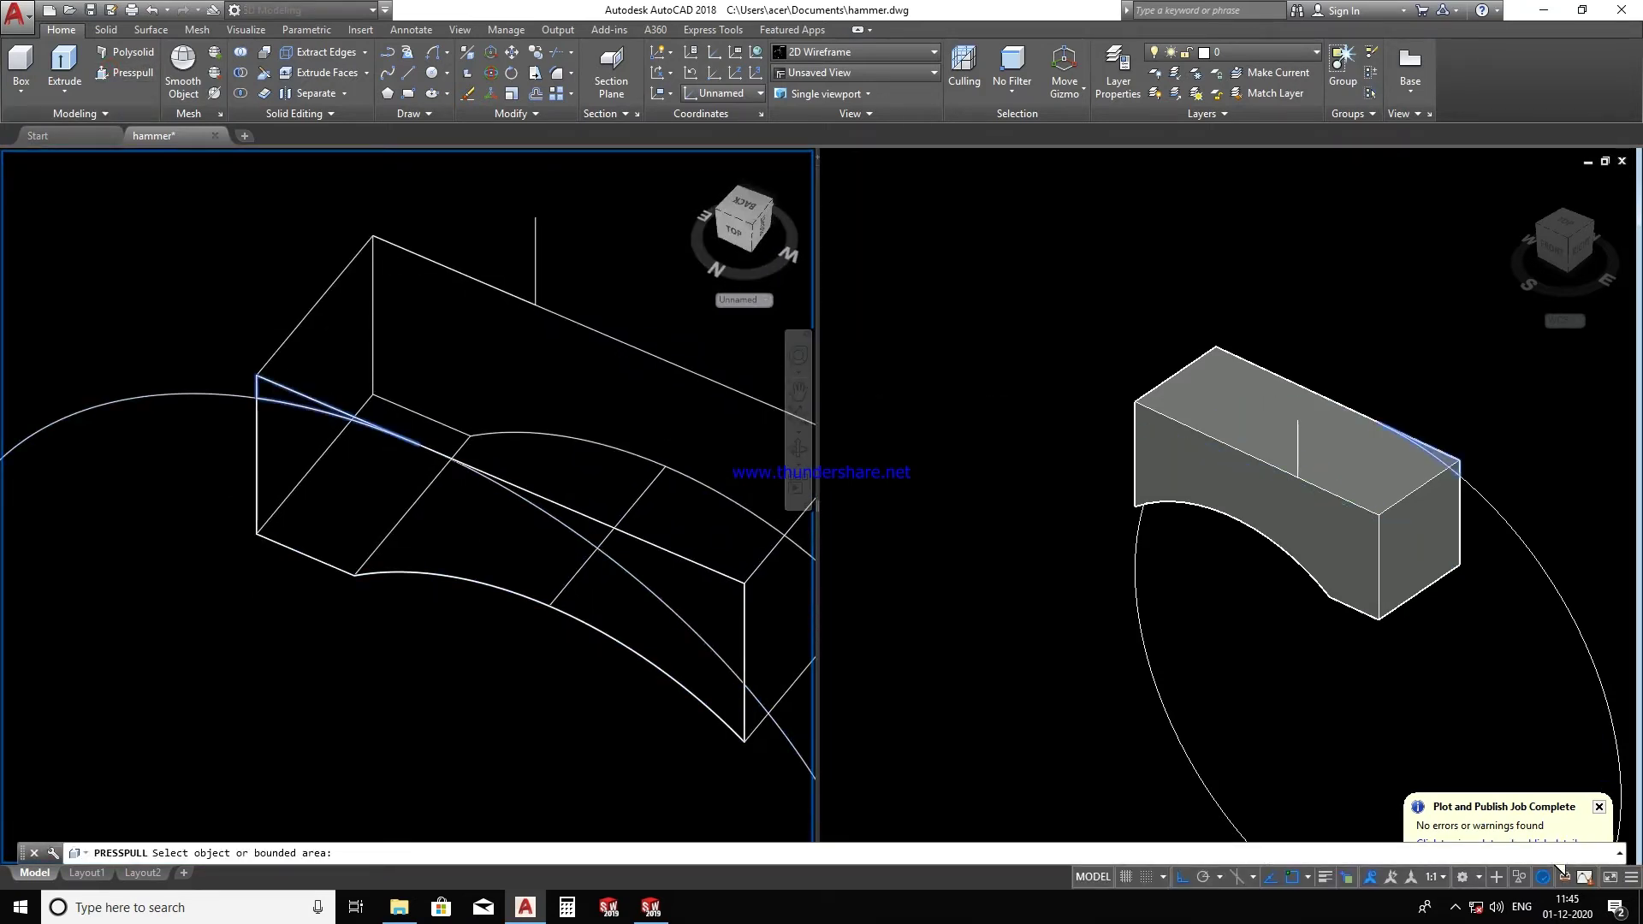
pyautogui.click(359, 416)
pyautogui.click(477, 447)
pyautogui.scroll(3, 389, 539)
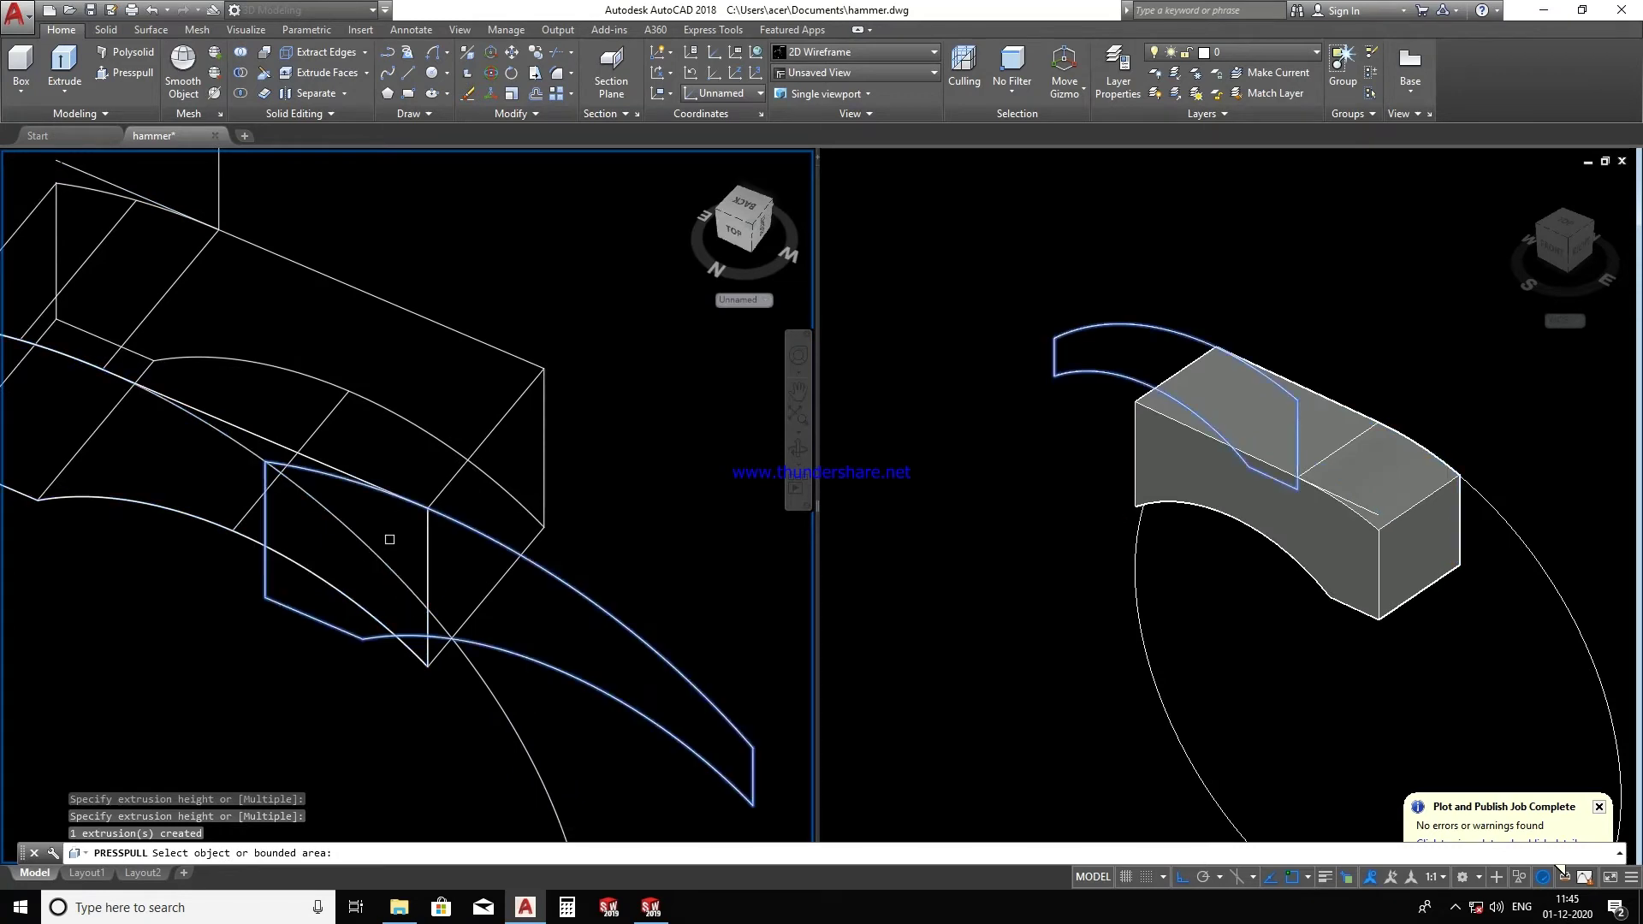
pyautogui.scroll(-2, 392, 530)
pyautogui.click(330, 476)
pyautogui.click(560, 225)
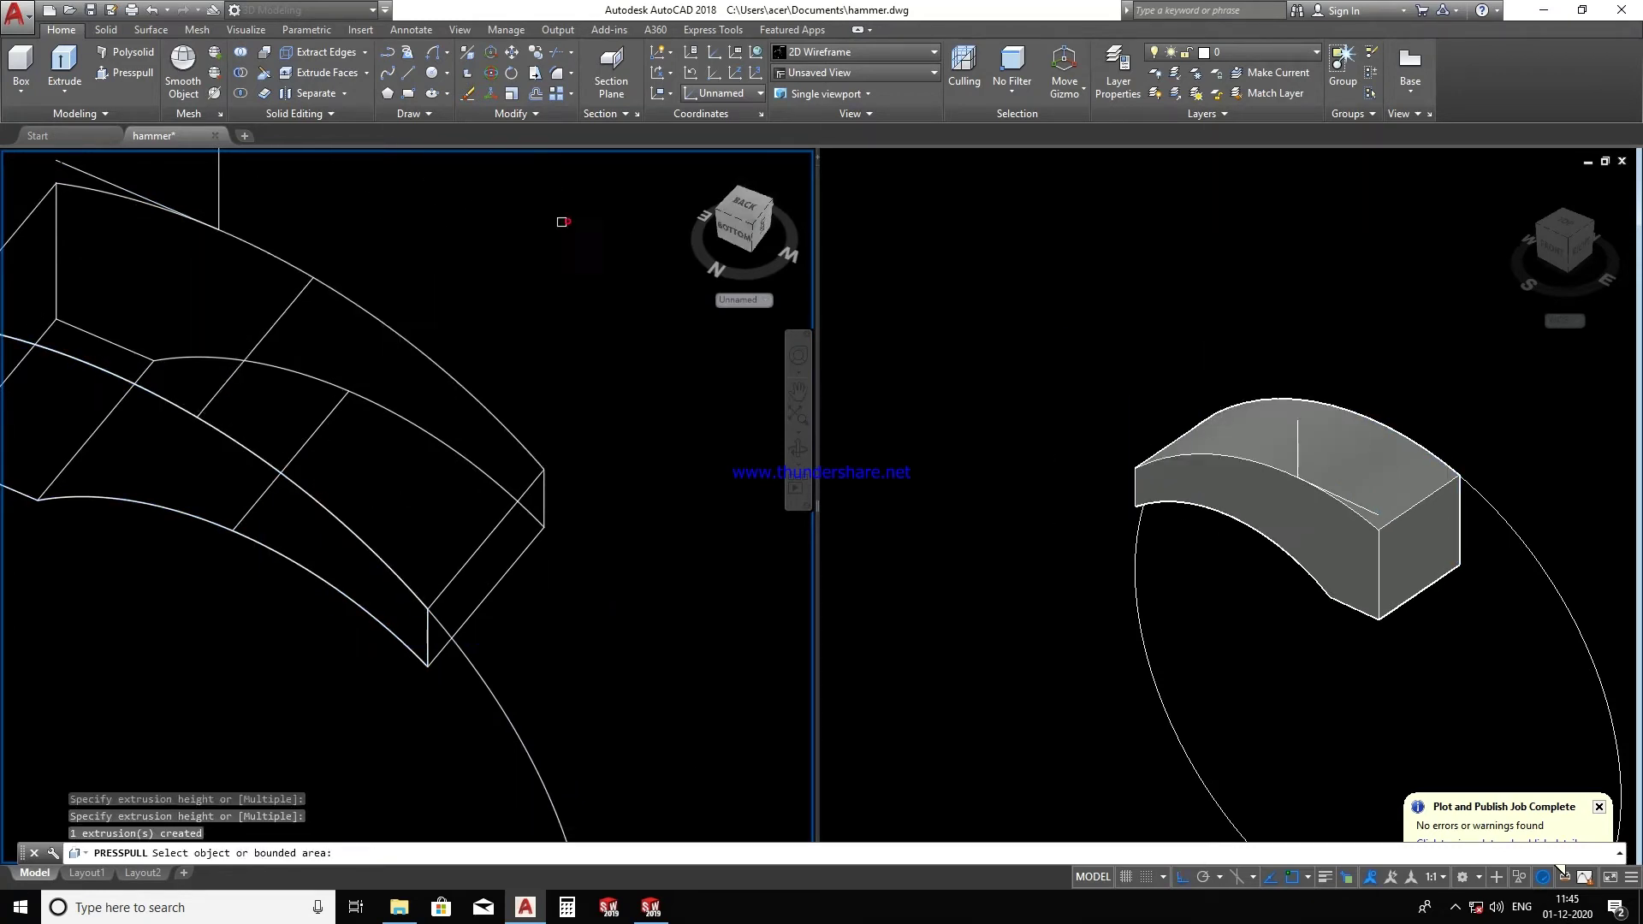
pyautogui.press('Escape')
pyautogui.moveTo(561, 225)
pyautogui.keyDown('shift'); pyautogui.mouseDown(button='middle')
pyautogui.moveTo(499, 545)
pyautogui.moveTo(360, 567)
pyautogui.moveTo(344, 502)
pyautogui.mouseUp(button='middle'); pyautogui.keyUp('shift')
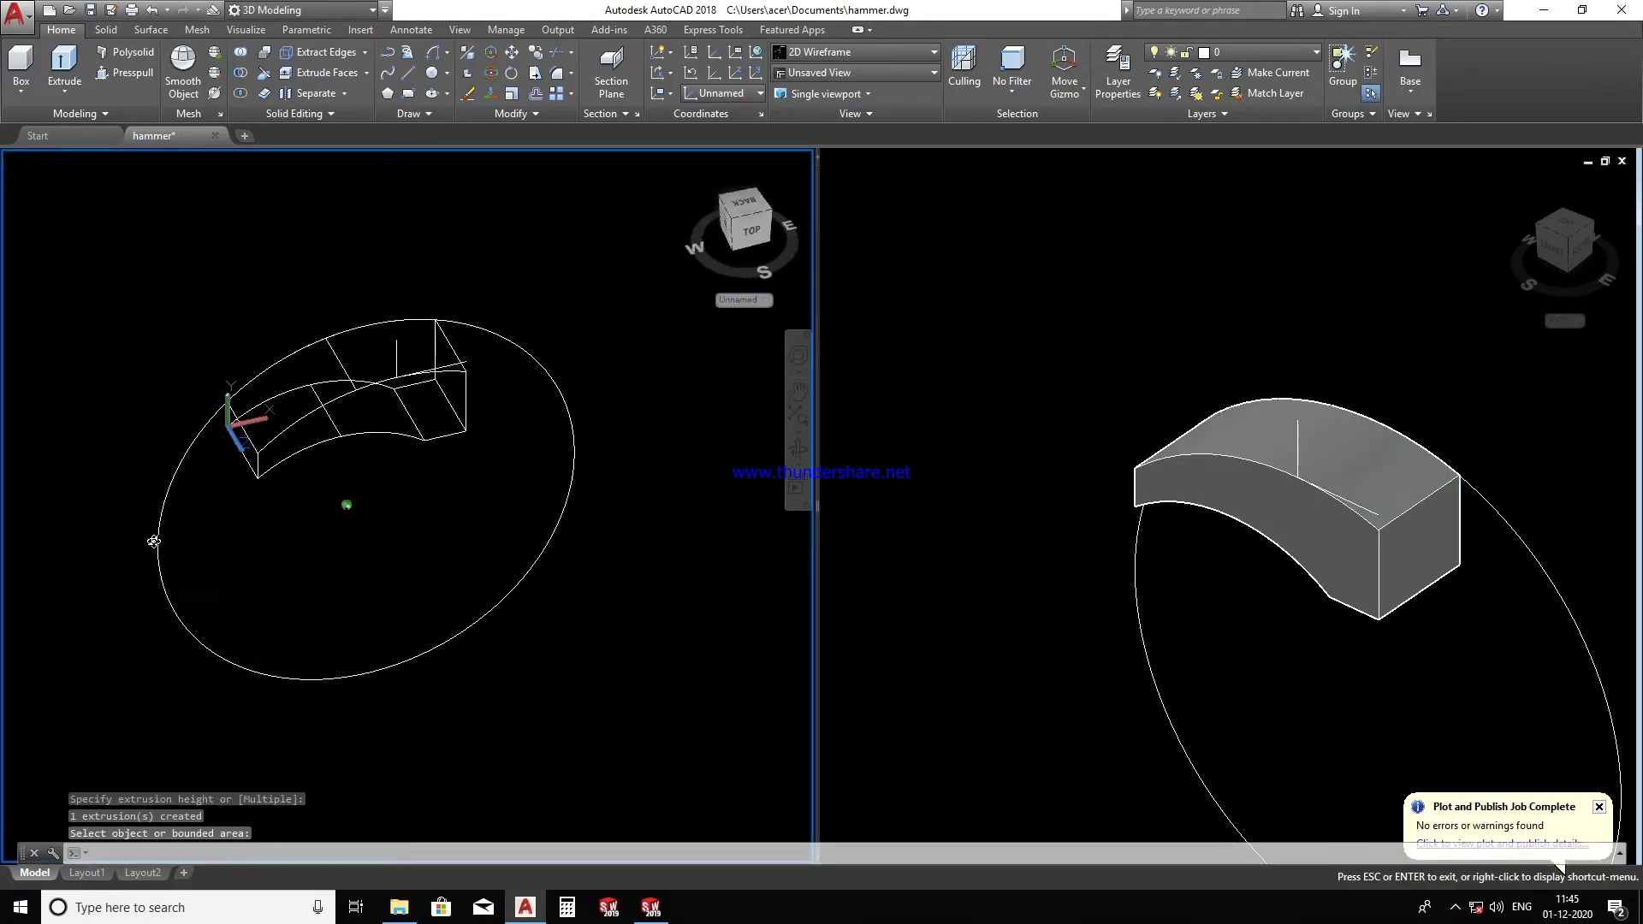
pyautogui.press('Escape')
# - Erase the guide circle, stray ellipse and leftover guide lines
pyautogui.click(556, 475)
pyautogui.click(513, 342)
pyautogui.scroll(4, 513, 342)
pyautogui.click(453, 342)
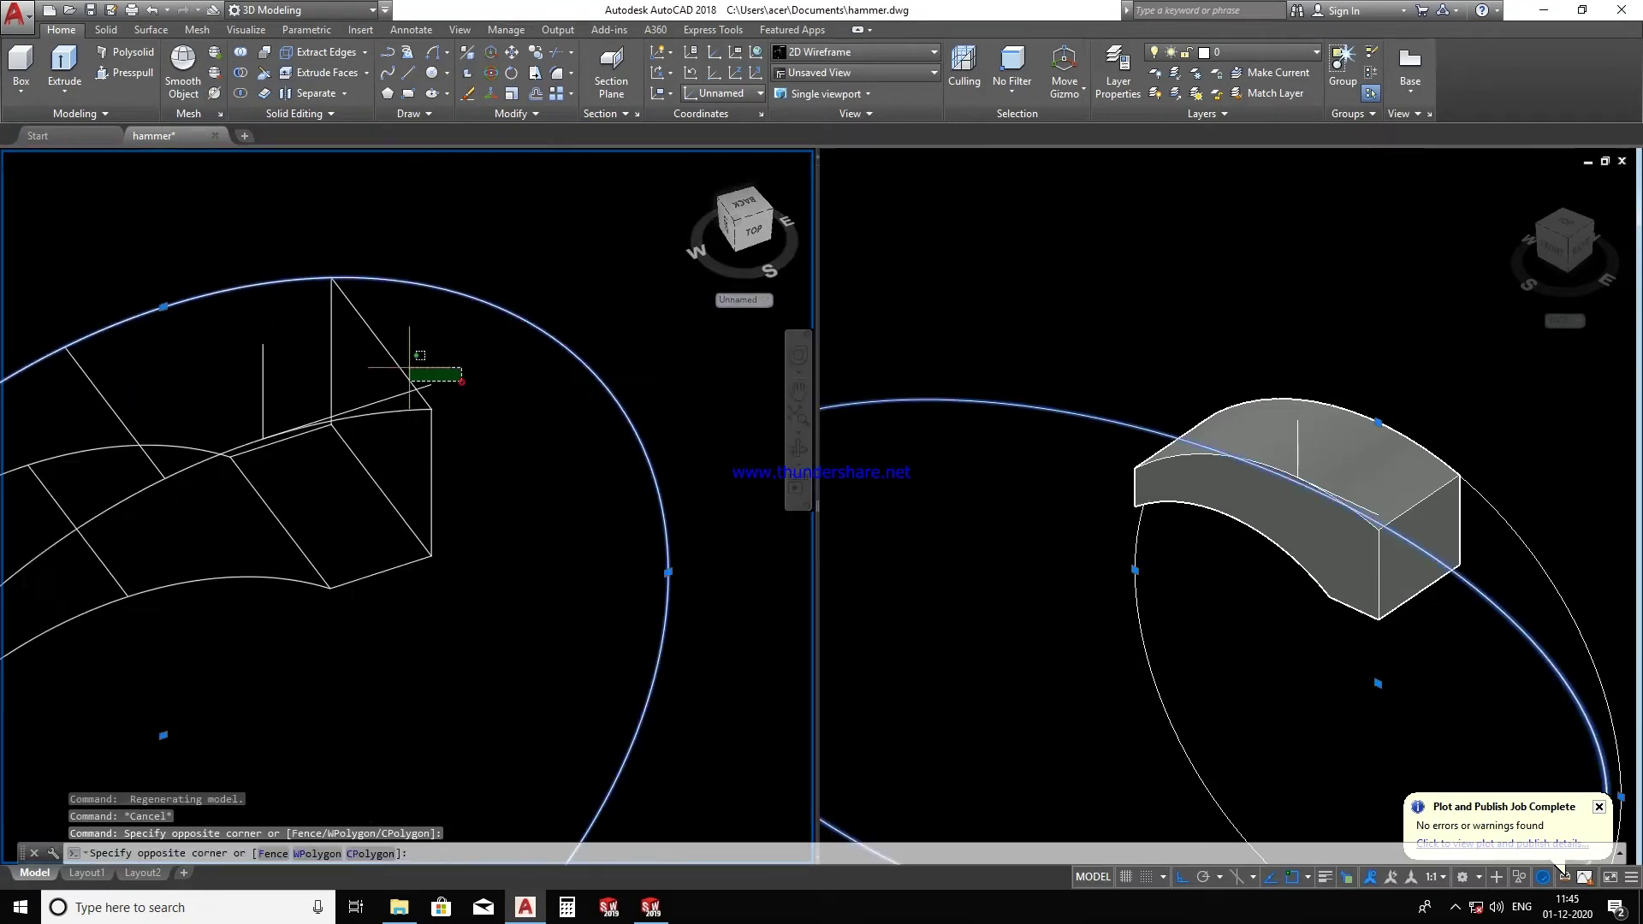
pyautogui.click(409, 366)
pyautogui.scroll(2, 462, 382)
pyautogui.click(488, 407)
pyautogui.click(432, 356)
pyautogui.scroll(-2, 432, 356)
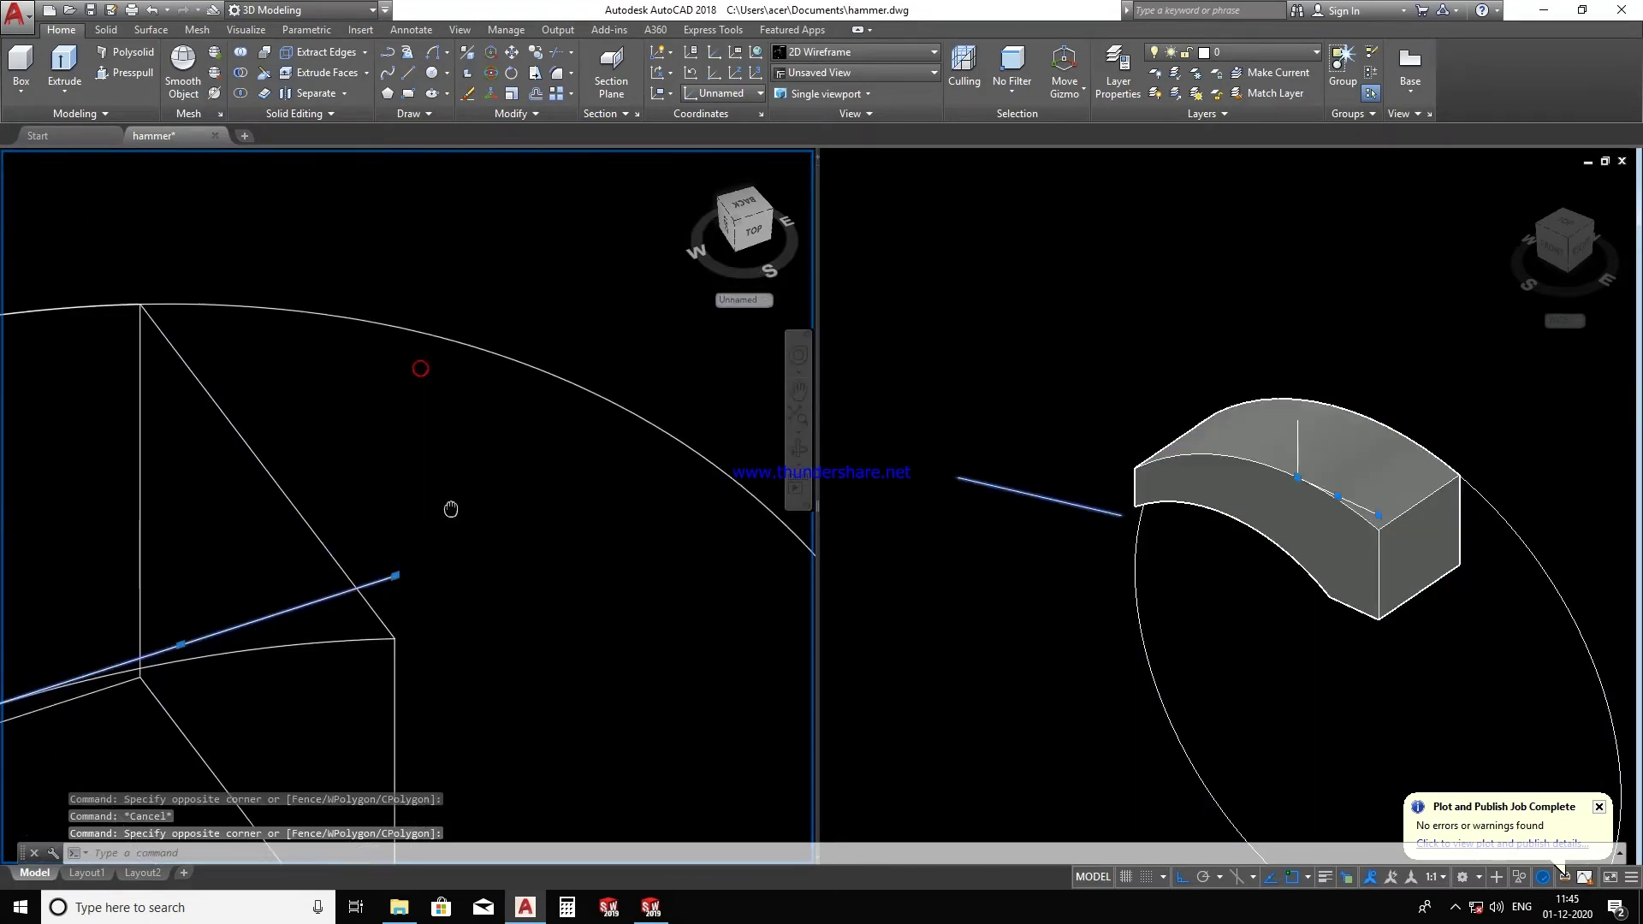
pyautogui.click(551, 459)
pyautogui.click(489, 317)
pyautogui.scroll(-3, 510, 423)
pyautogui.scroll(3, 470, 440)
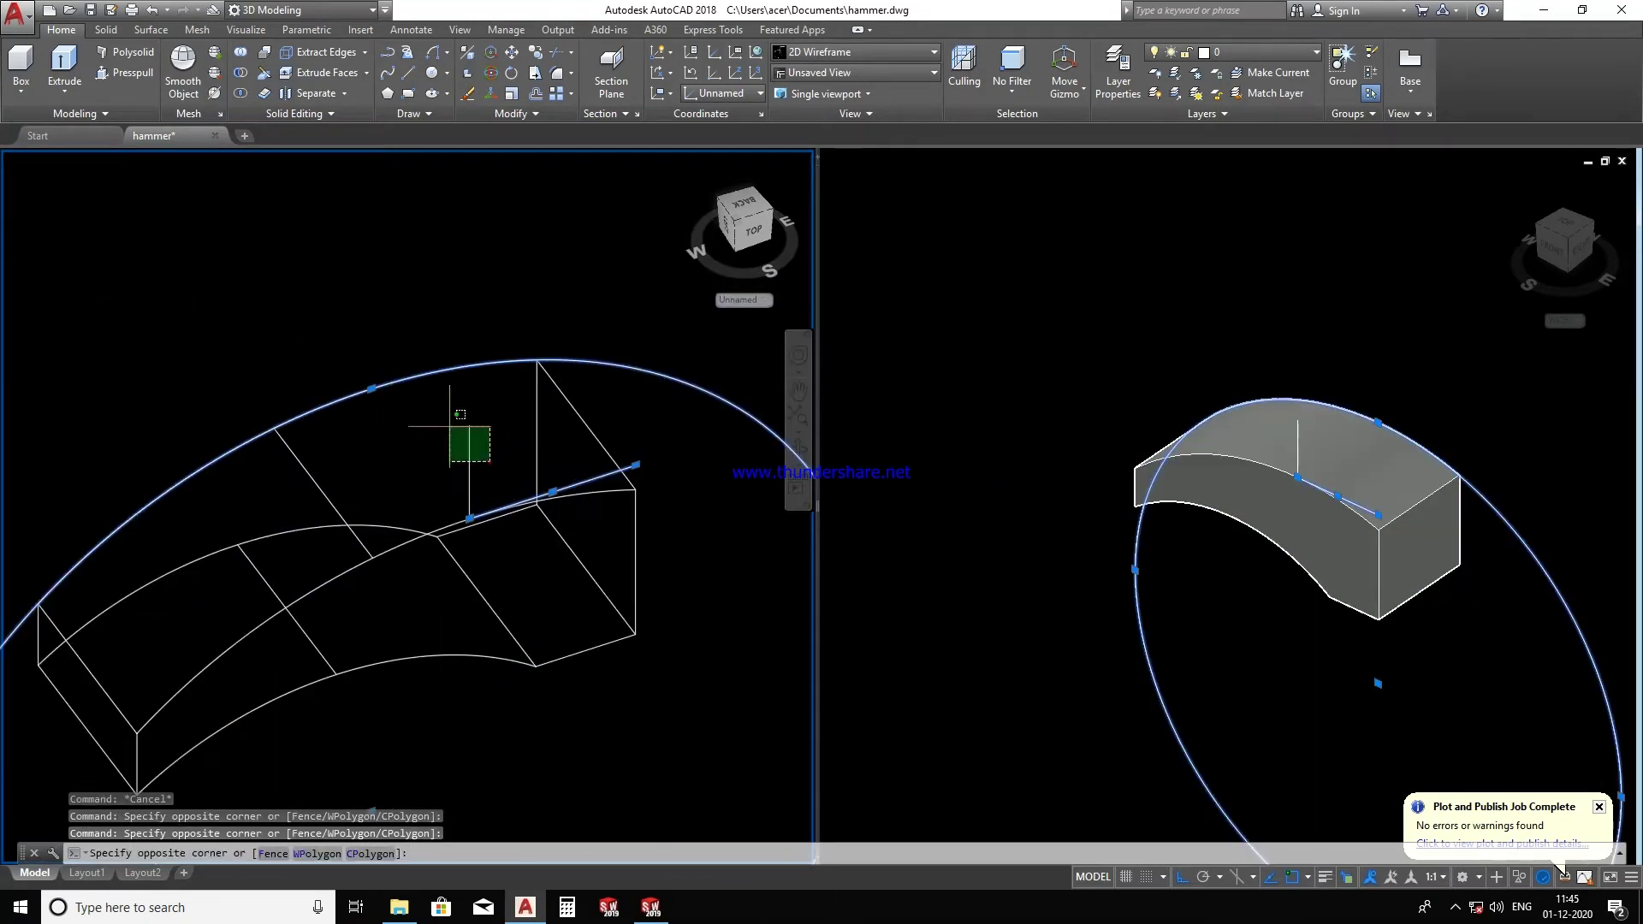
pyautogui.write('e')
pyautogui.press('Return')
pyautogui.scroll(-4, 425, 535)
pyautogui.moveTo(426, 536)
pyautogui.keyDown('shift'); pyautogui.mouseDown(button='middle')
pyautogui.moveTo(422, 590)
pyautogui.moveTo(509, 622)
pyautogui.moveTo(257, 594)
pyautogui.moveTo(256, 650)
pyautogui.mouseUp(button='middle'); pyautogui.keyUp('shift')
pyautogui.scroll(3, 453, 584)
pyautogui.scroll(3, 411, 500)
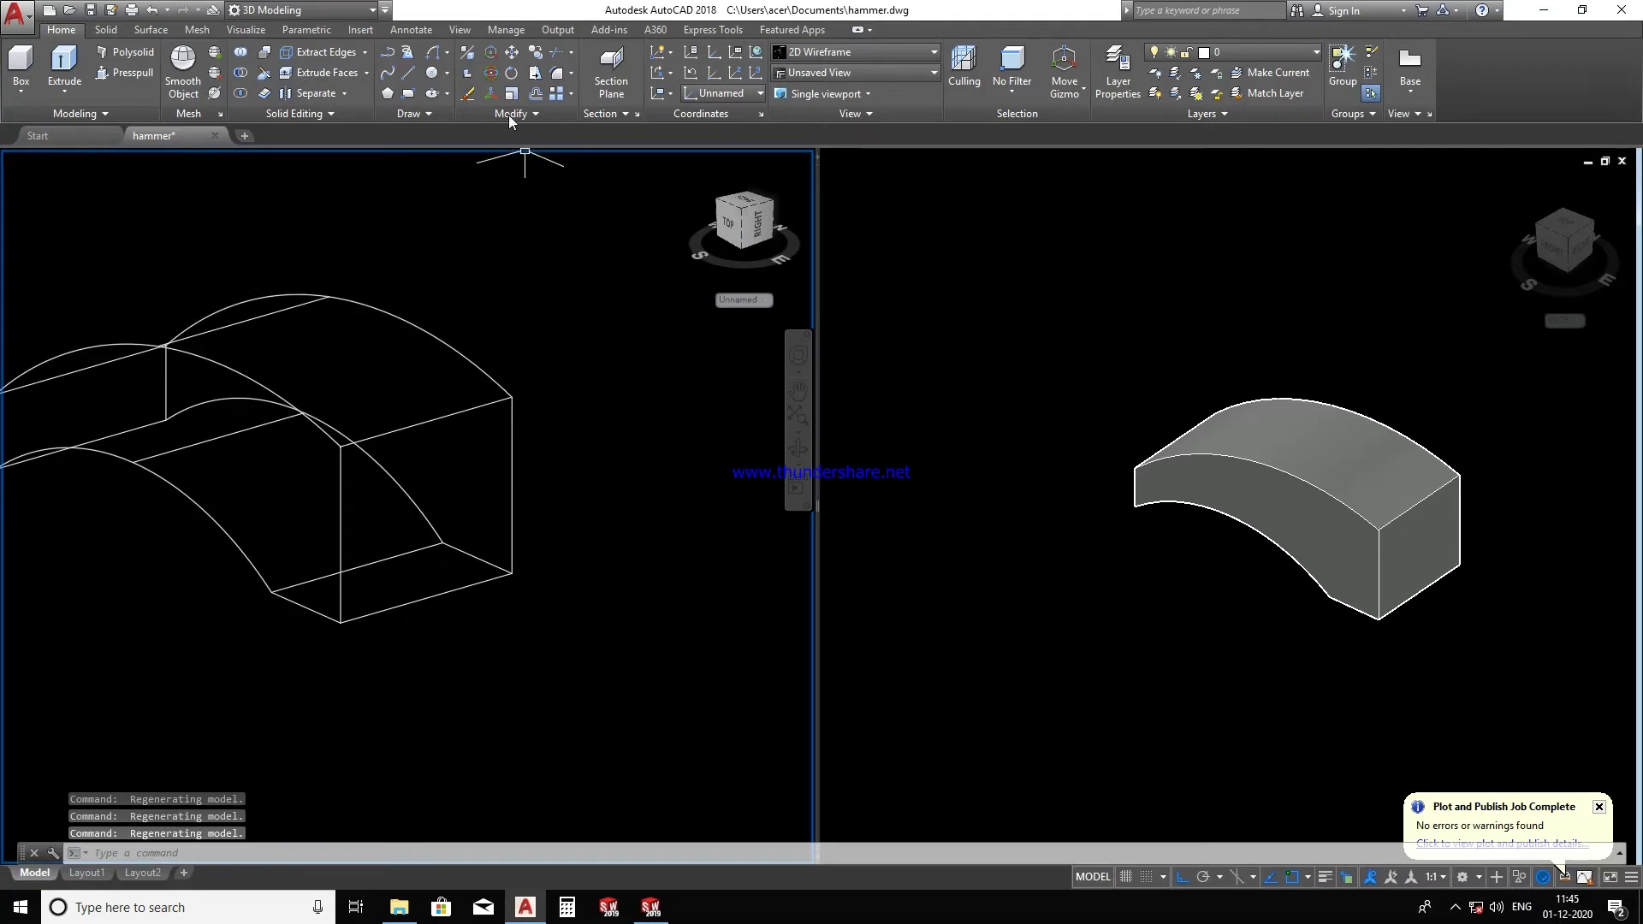
# - Set the UCS to Right and view the model from the top
pyautogui.click(718, 94)
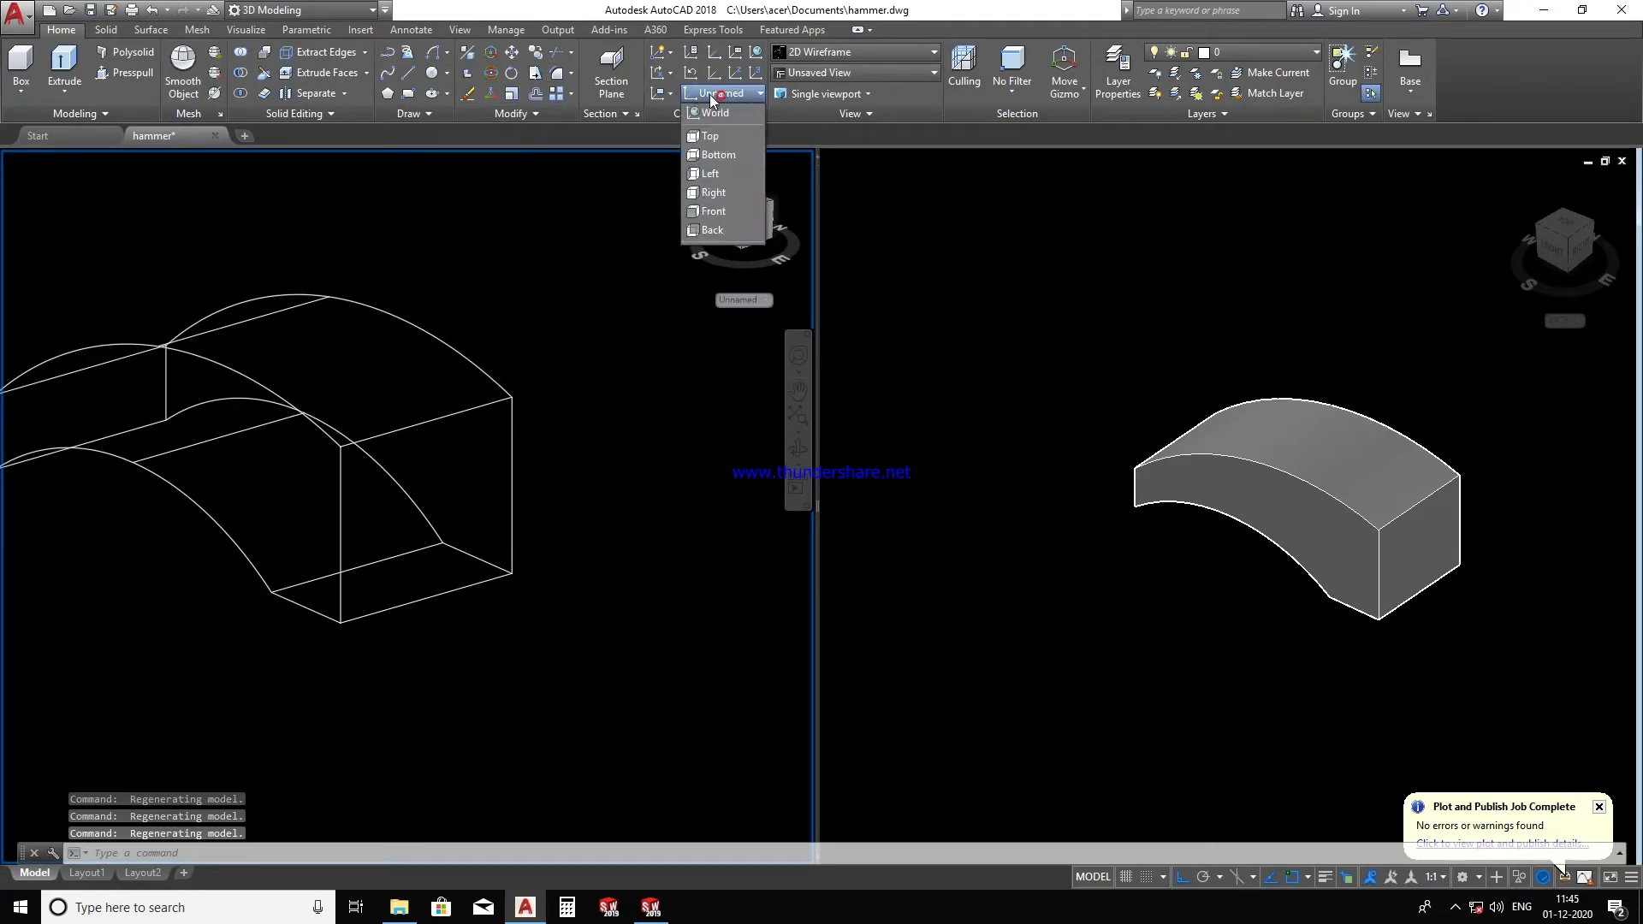
pyautogui.click(711, 193)
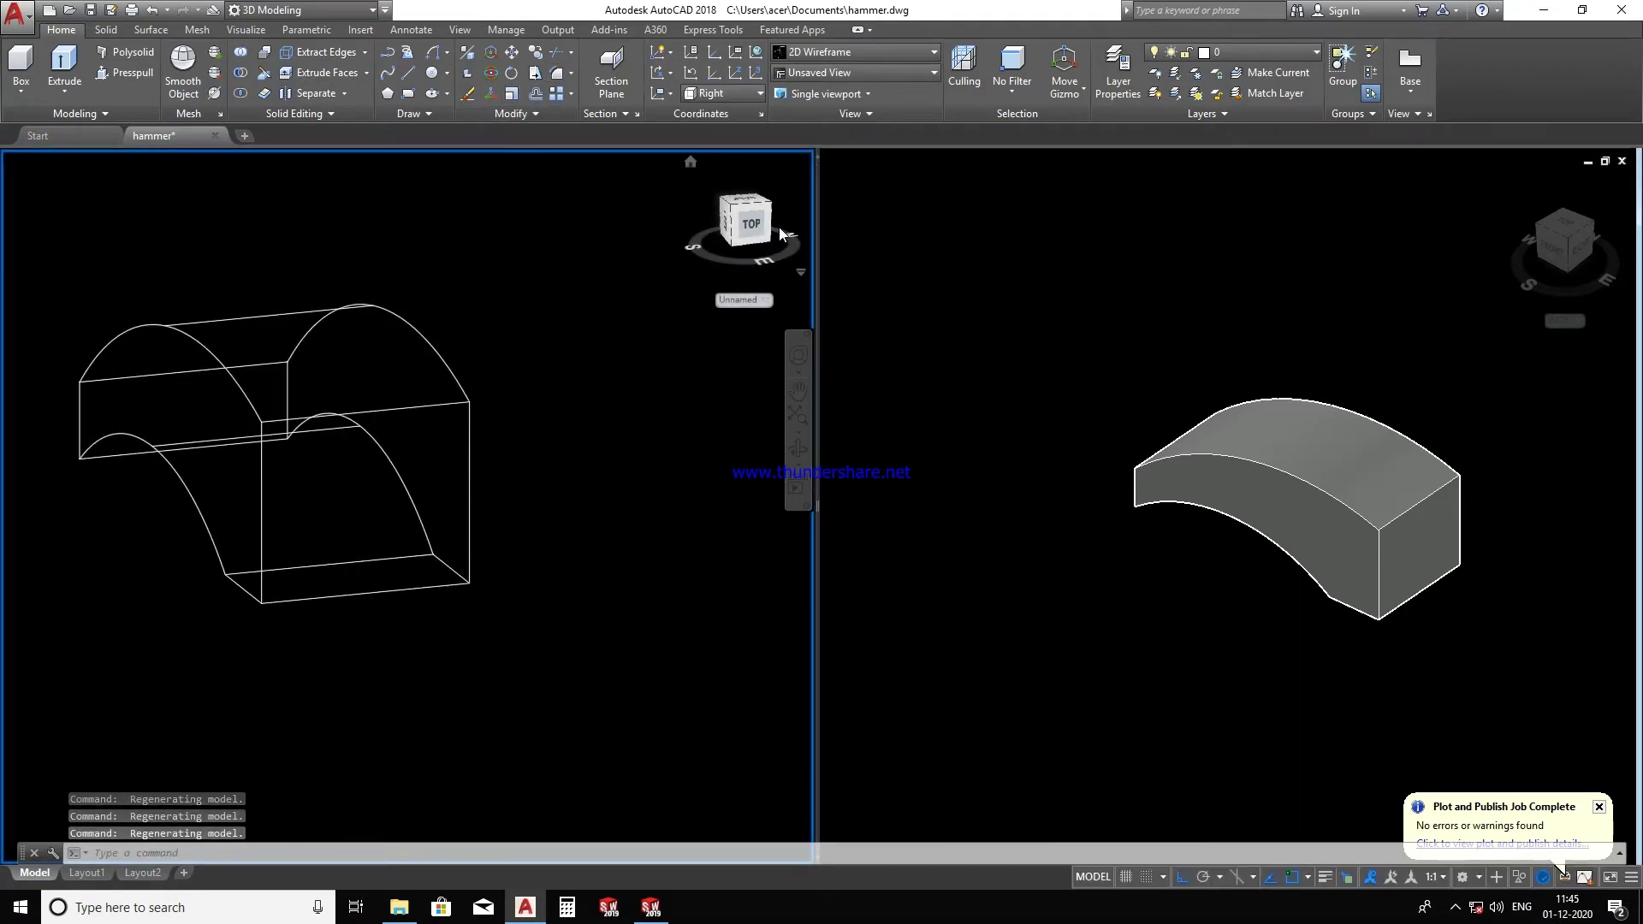
pyautogui.click(753, 225)
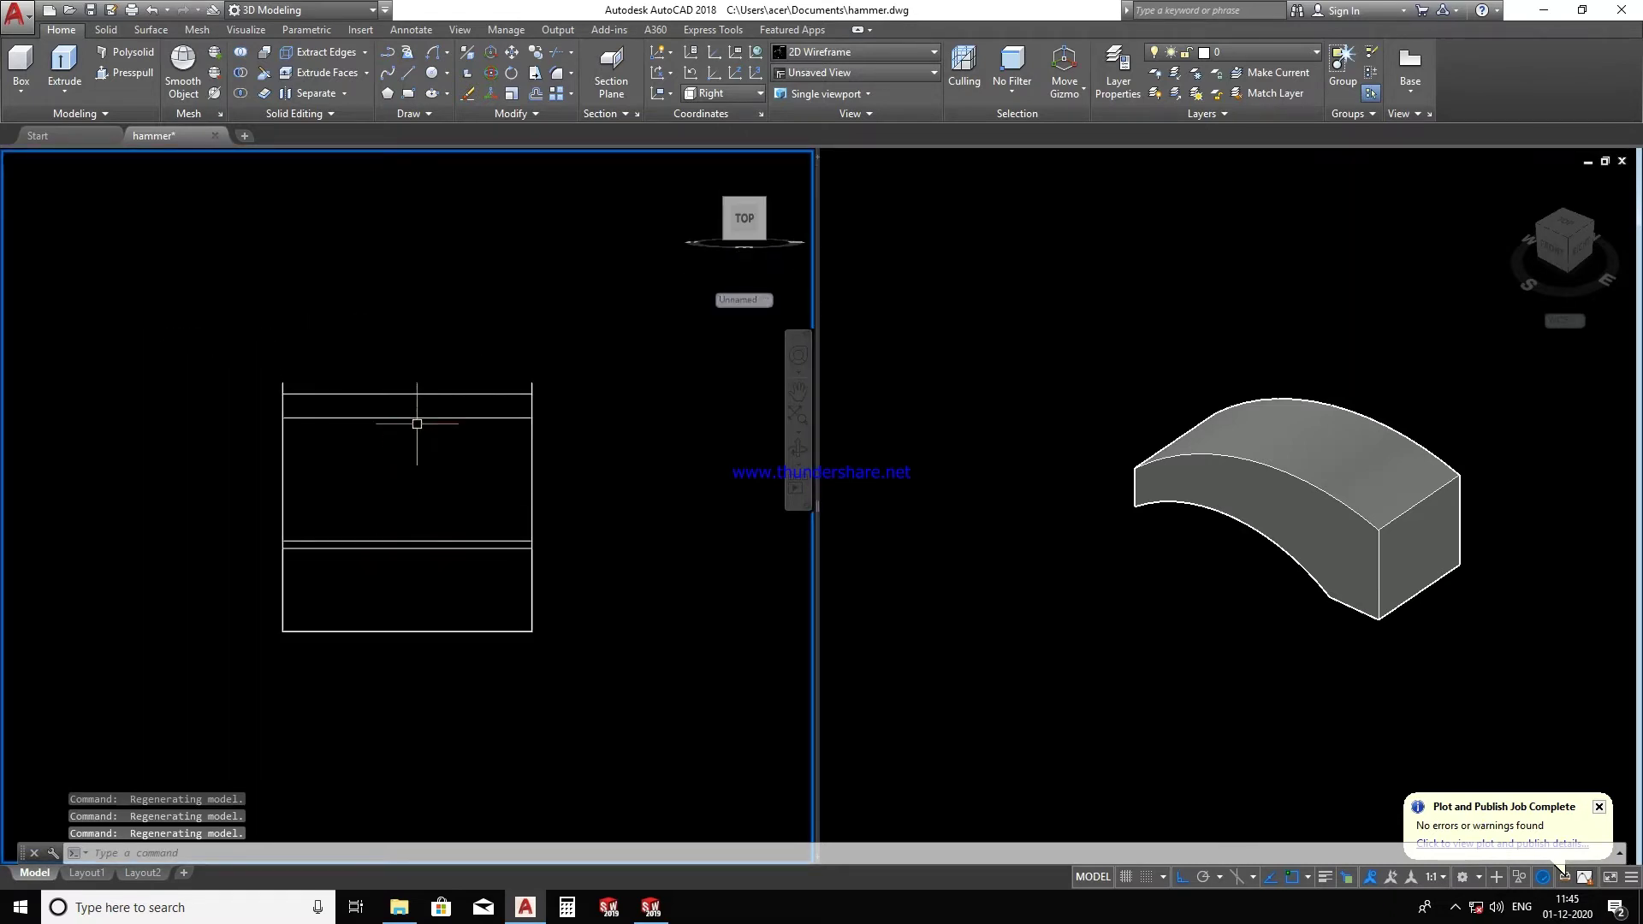
# - Draw a radius-60 circle centred on the block's top edge
pyautogui.write('c')
pyautogui.press('Return')
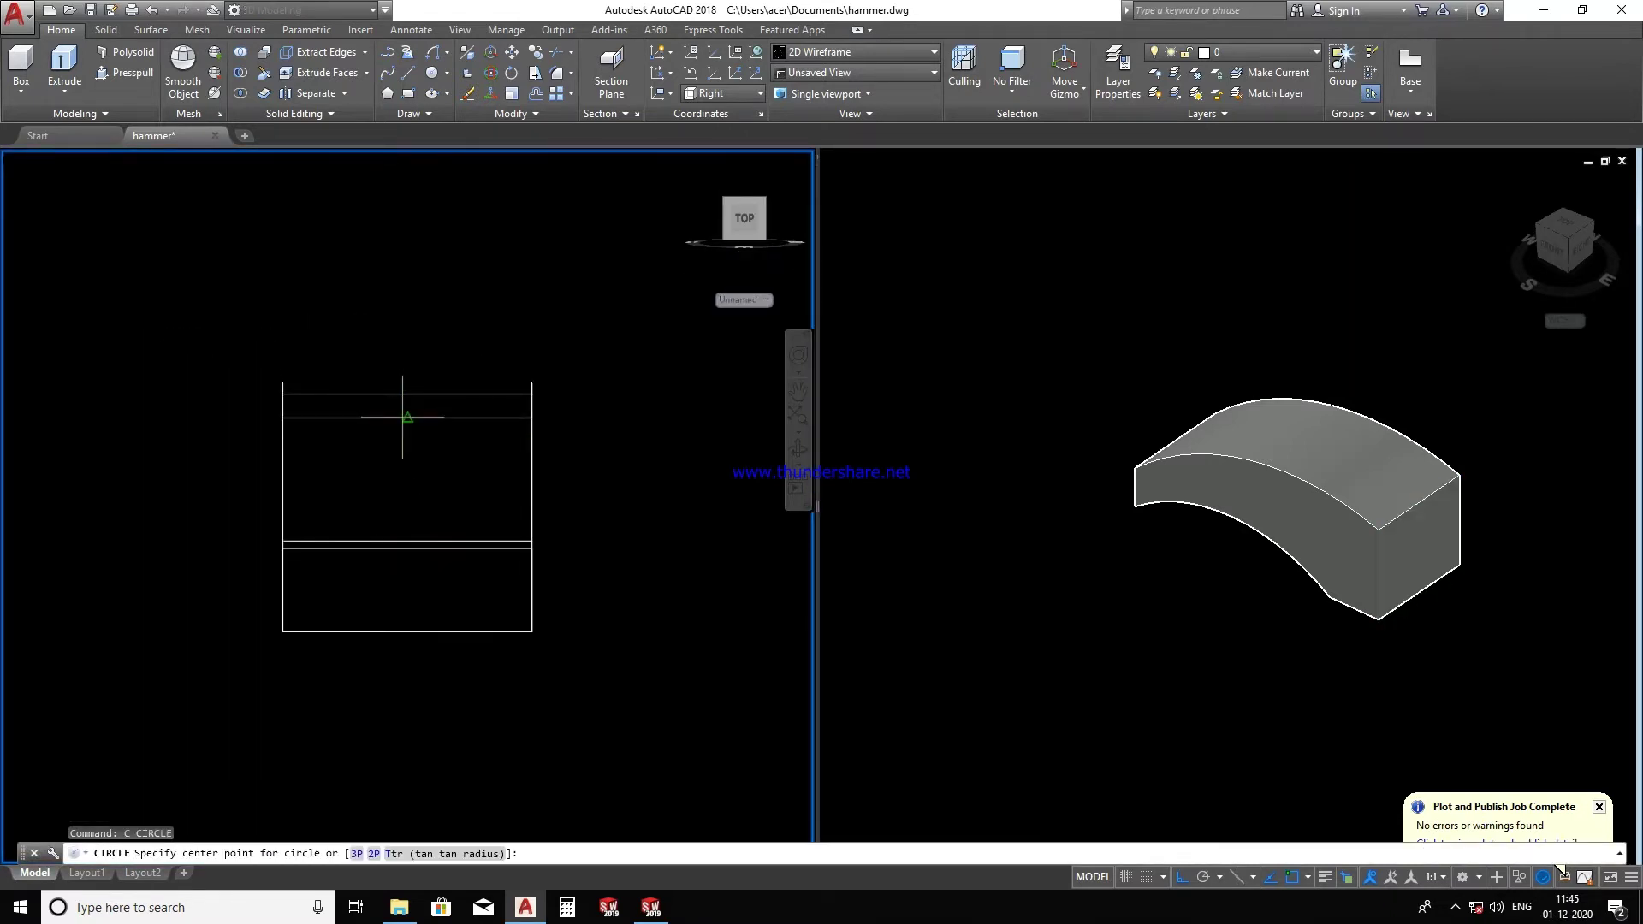
pyautogui.click(408, 419)
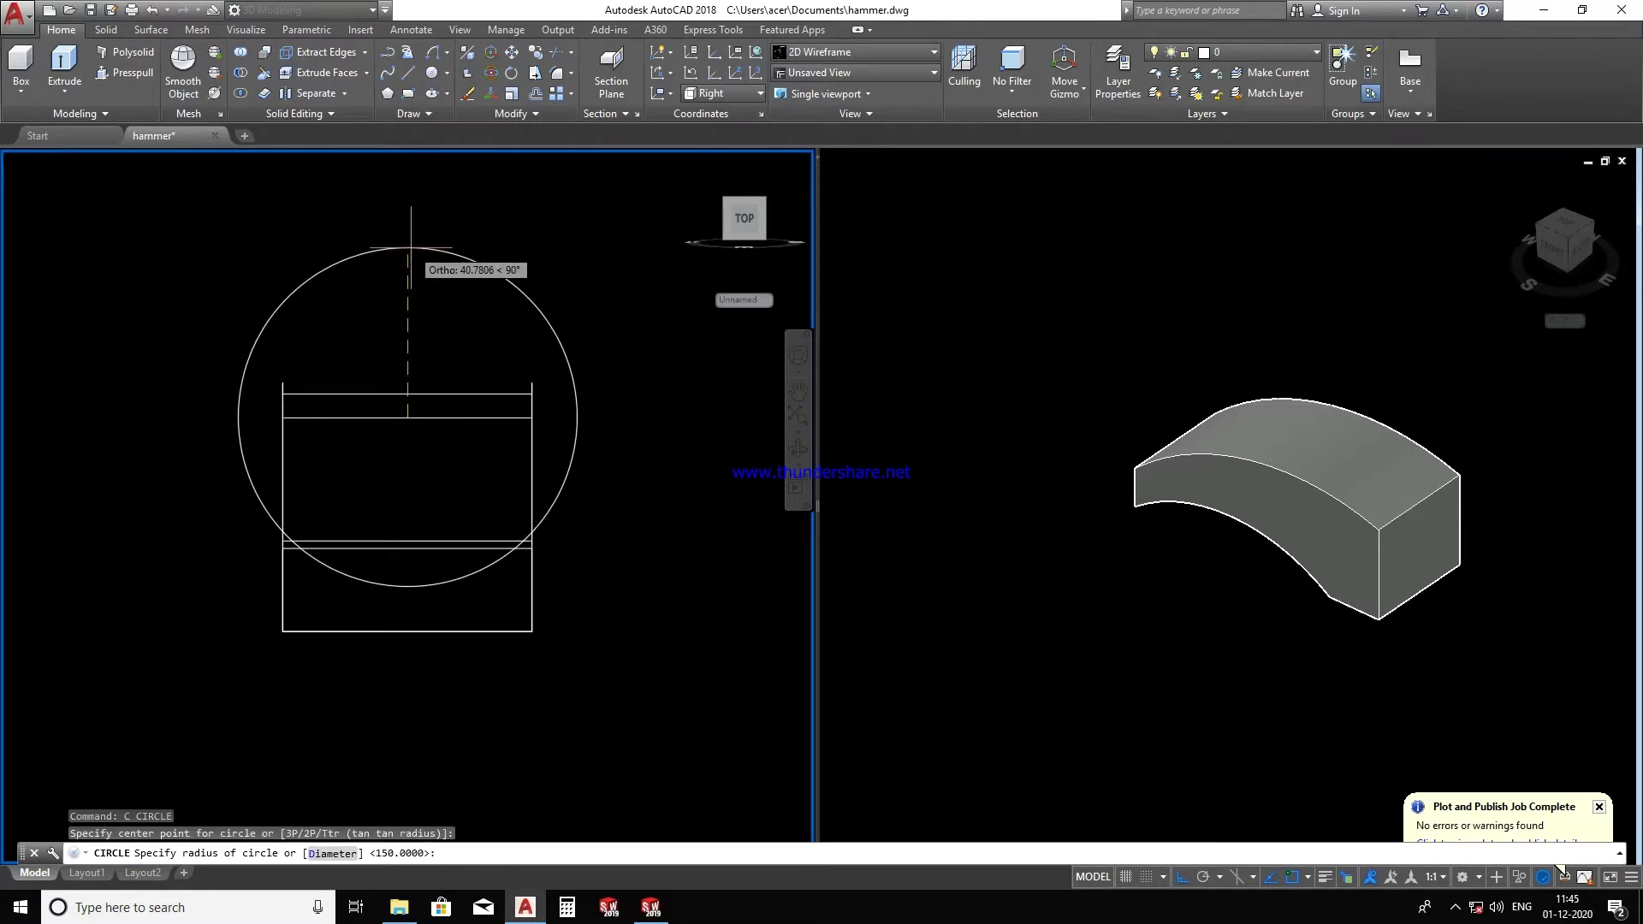
pyautogui.write('60')
pyautogui.press('Return')
pyautogui.press('Escape')
# - Move the circle down by its centre grip so it overlaps the block's lower portion
pyautogui.click(317, 280)
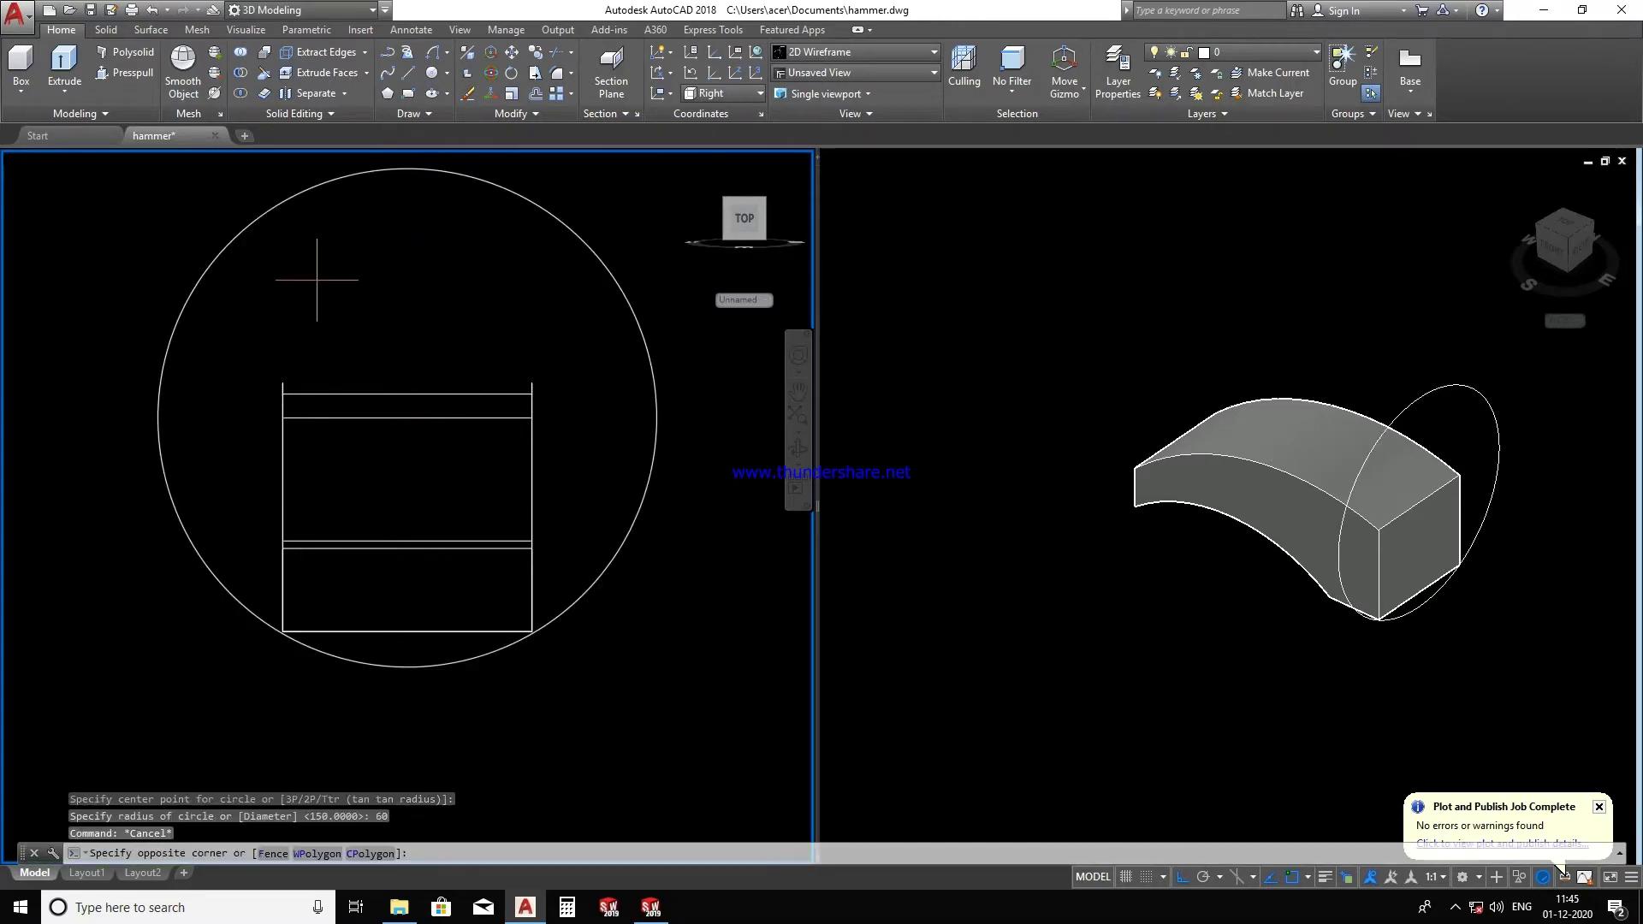
pyautogui.click(129, 219)
pyautogui.click(407, 416)
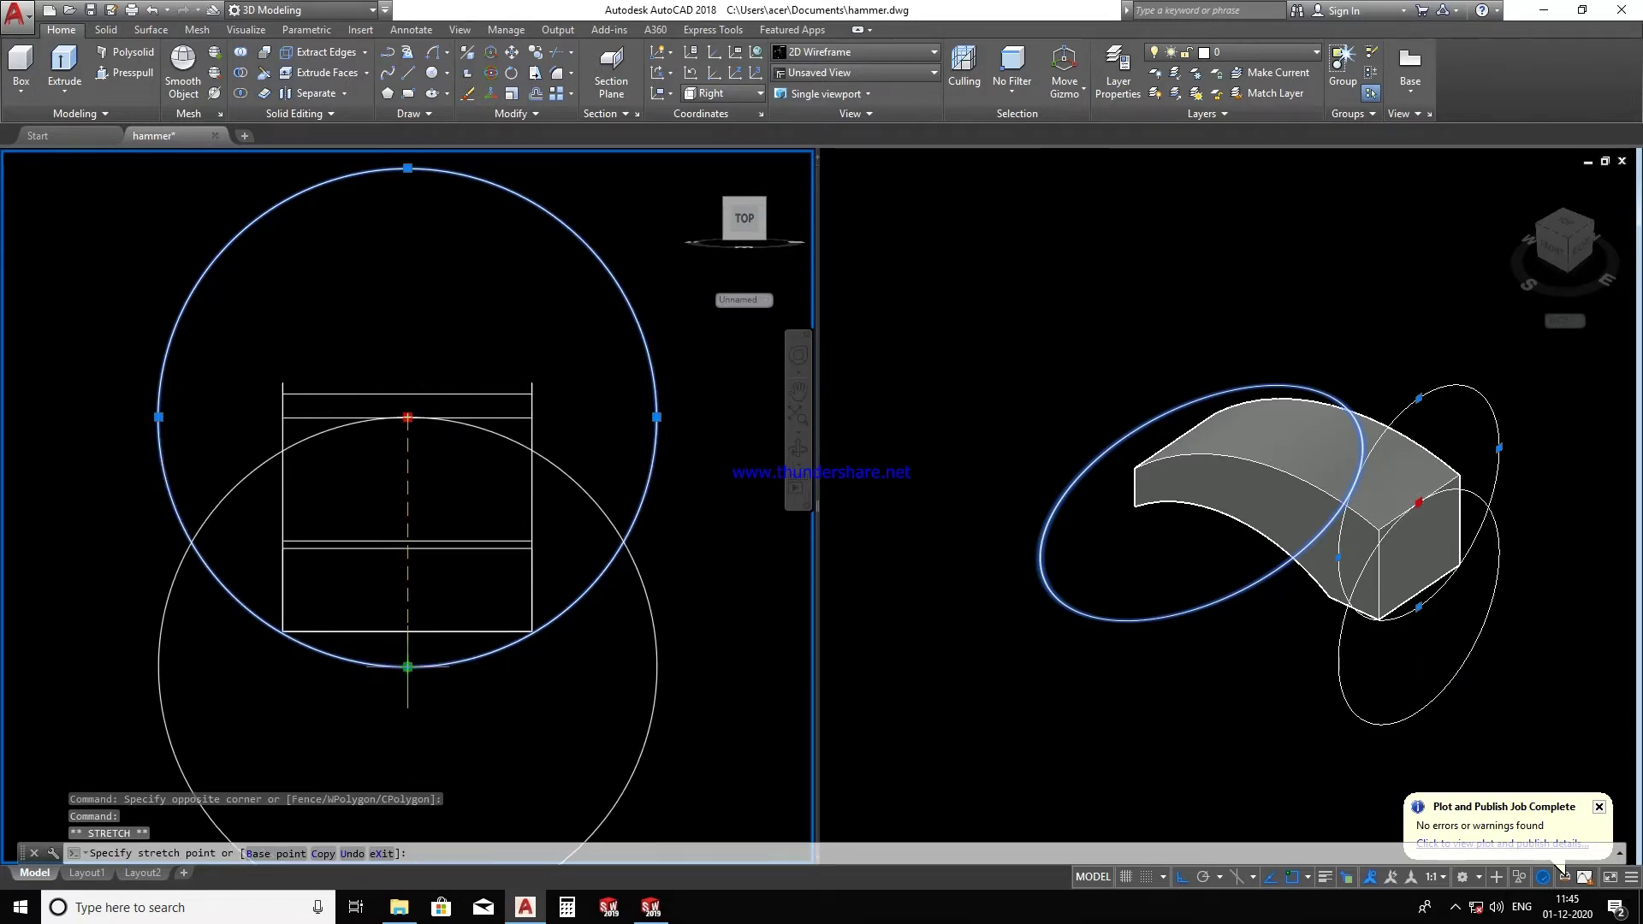
pyautogui.click(403, 673)
pyautogui.press('Escape')
pyautogui.scroll(-2, 441, 681)
pyautogui.press('Escape')
pyautogui.press('Escape')
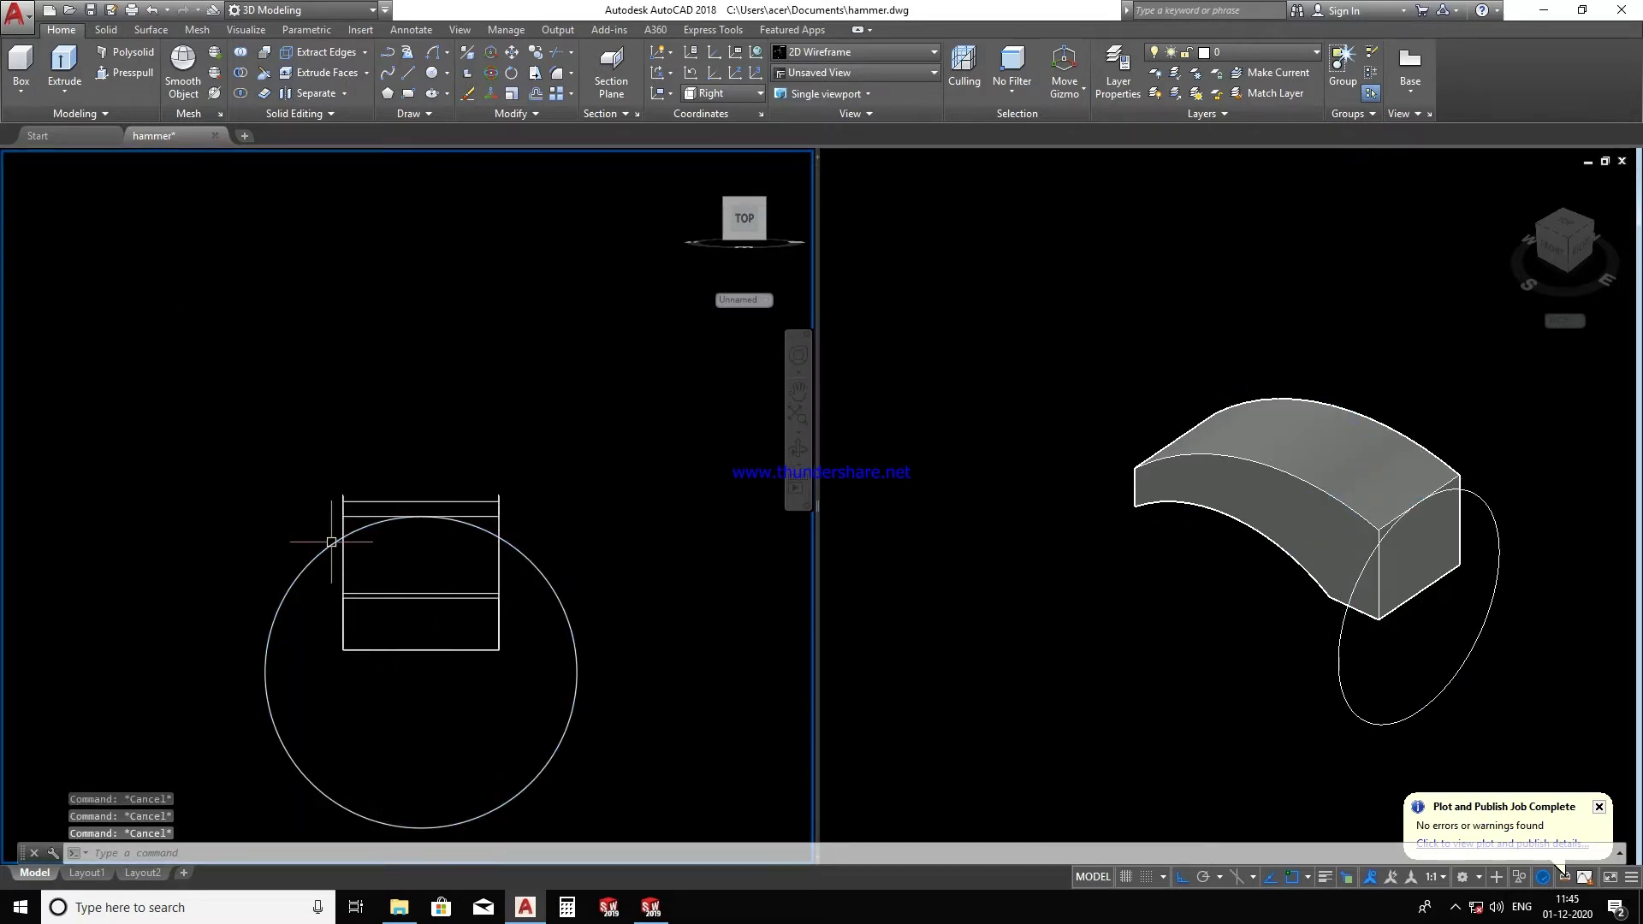
pyautogui.scroll(2, 344, 574)
pyautogui.write('l')
pyautogui.press('Return')
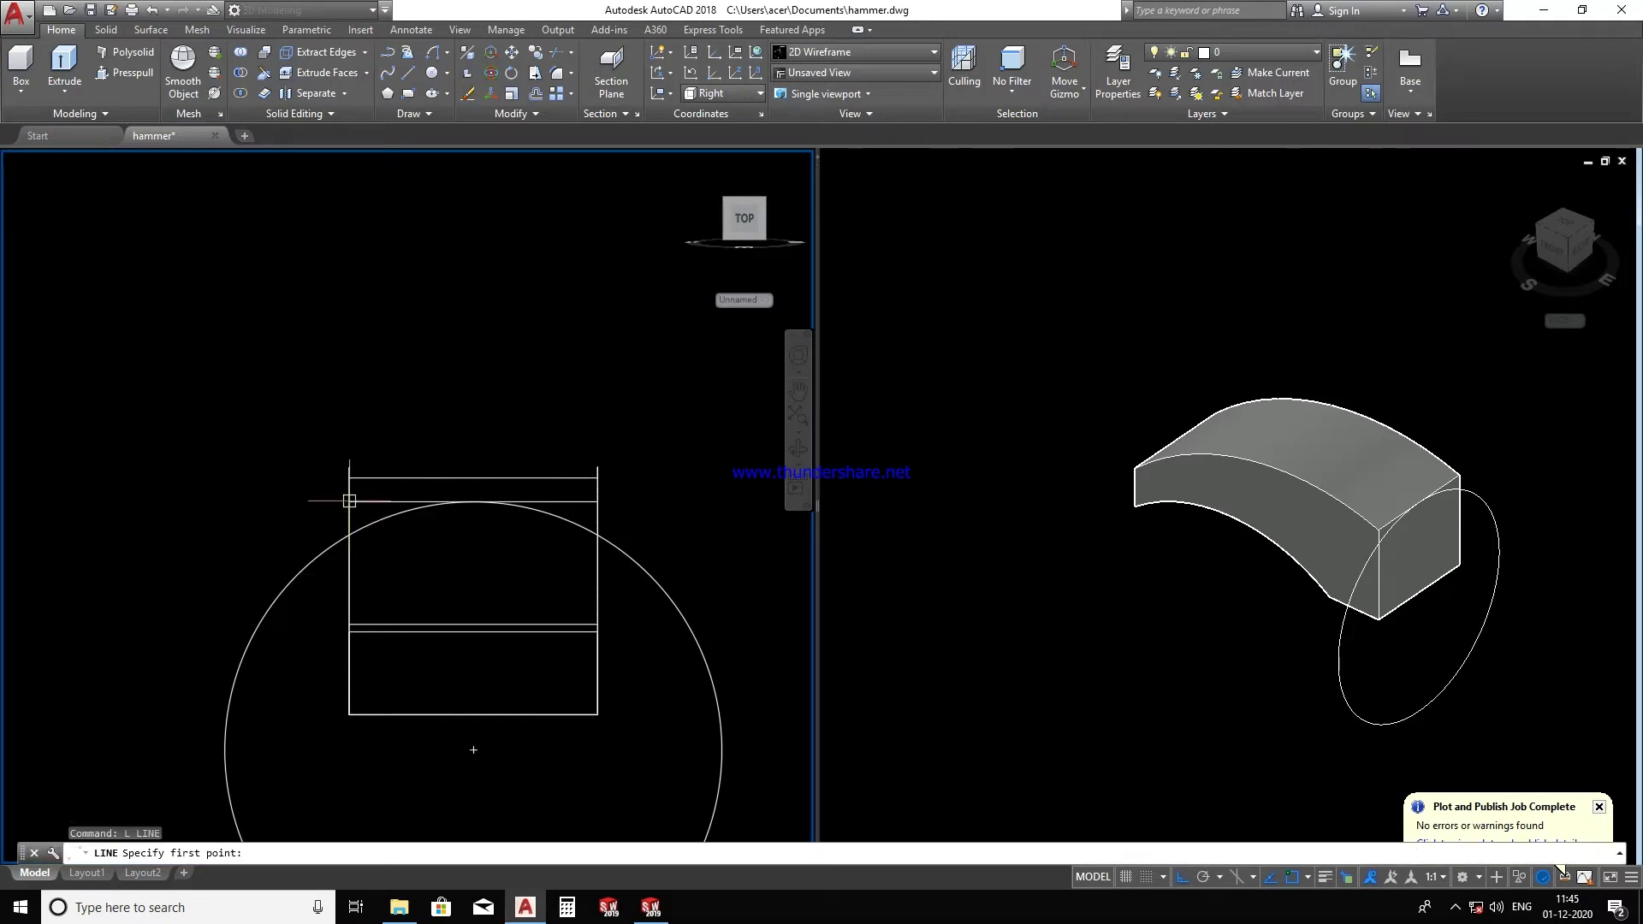
# - Draw a line from the block's corner up above it and across as the frame's top segment
pyautogui.moveTo(352, 535)
pyautogui.keyDown('shift'); pyautogui.mouseDown(button='middle')
pyautogui.moveTo(454, 633)
pyautogui.moveTo(355, 568)
pyautogui.mouseUp(button='middle'); pyautogui.keyUp('shift')
pyautogui.scroll(3, 450, 643)
pyautogui.scroll(-3, 460, 638)
pyautogui.scroll(3, 339, 614)
pyautogui.click(334, 614)
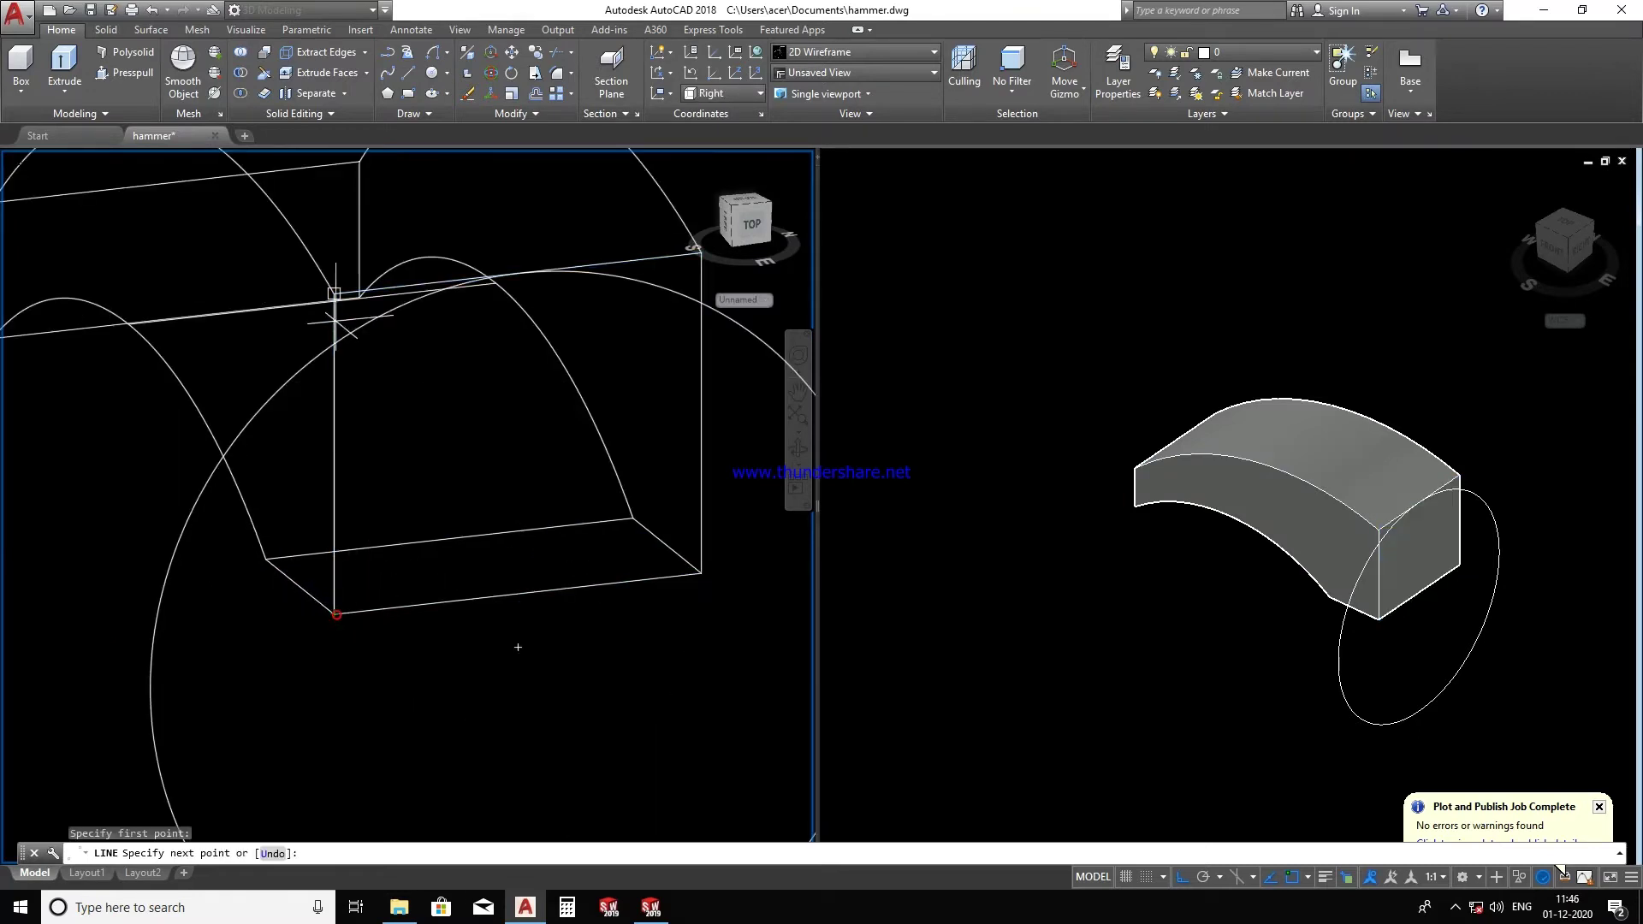
pyautogui.moveTo(324, 308); pyautogui.dragTo(301, 374, button='middle')
pyautogui.click(291, 316)
pyautogui.moveTo(621, 323); pyautogui.dragTo(580, 331, button='middle')
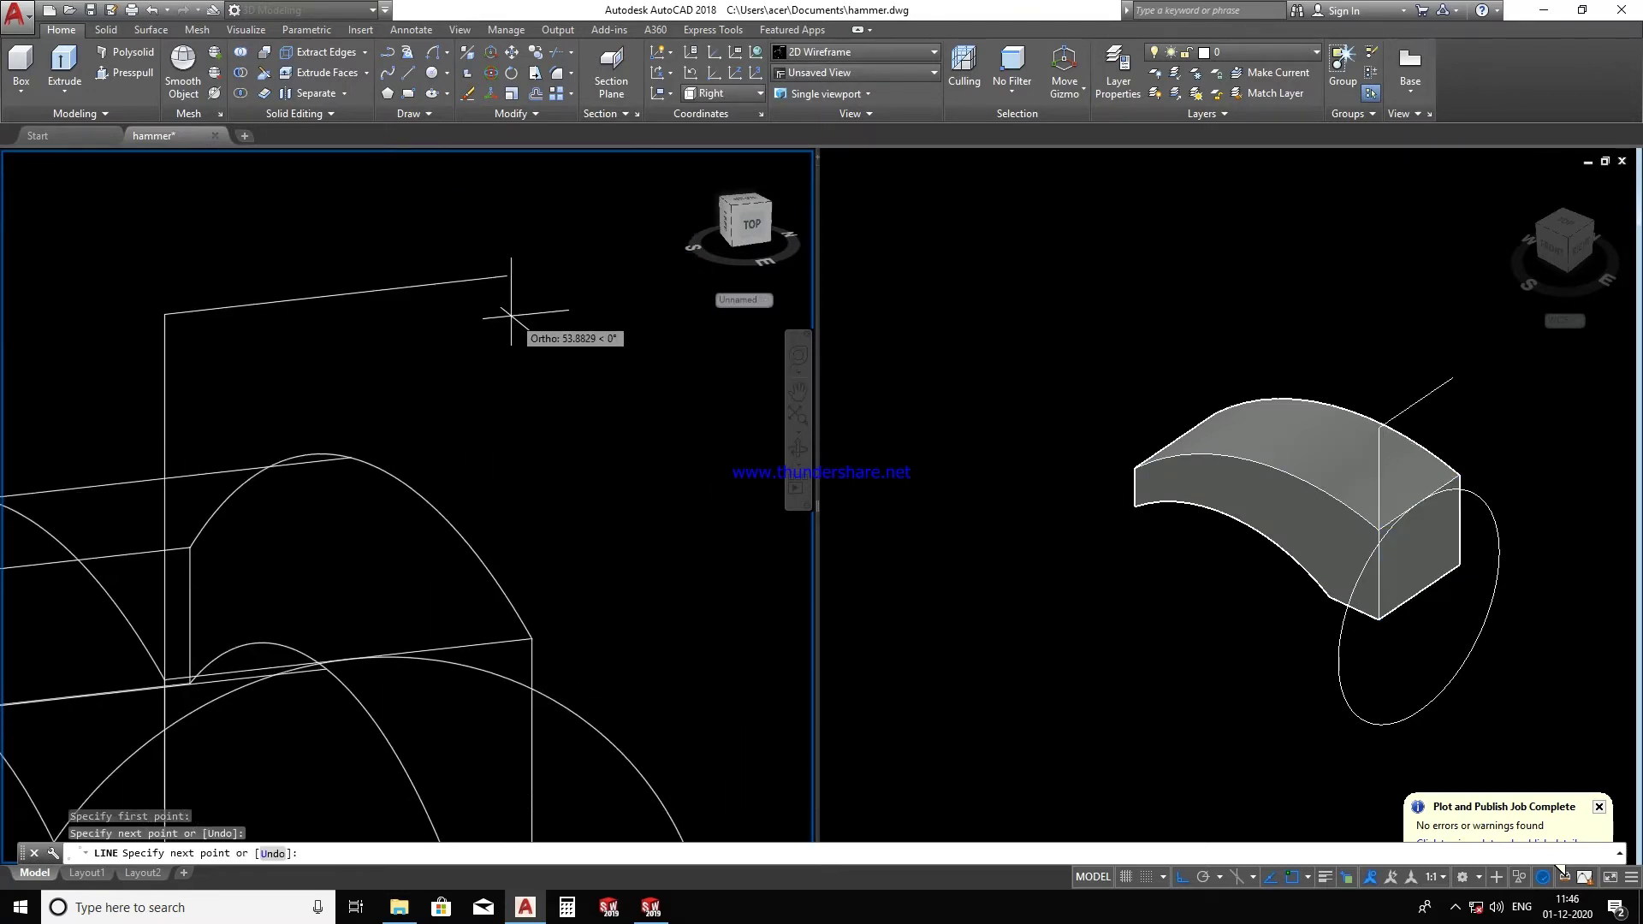
pyautogui.click(587, 265)
pyautogui.press('Return')
pyautogui.press('Return')
# - Draw the second upright line from the block's other corner to the top segment
pyautogui.scroll(-2, 470, 676)
pyautogui.scroll(2, 466, 688)
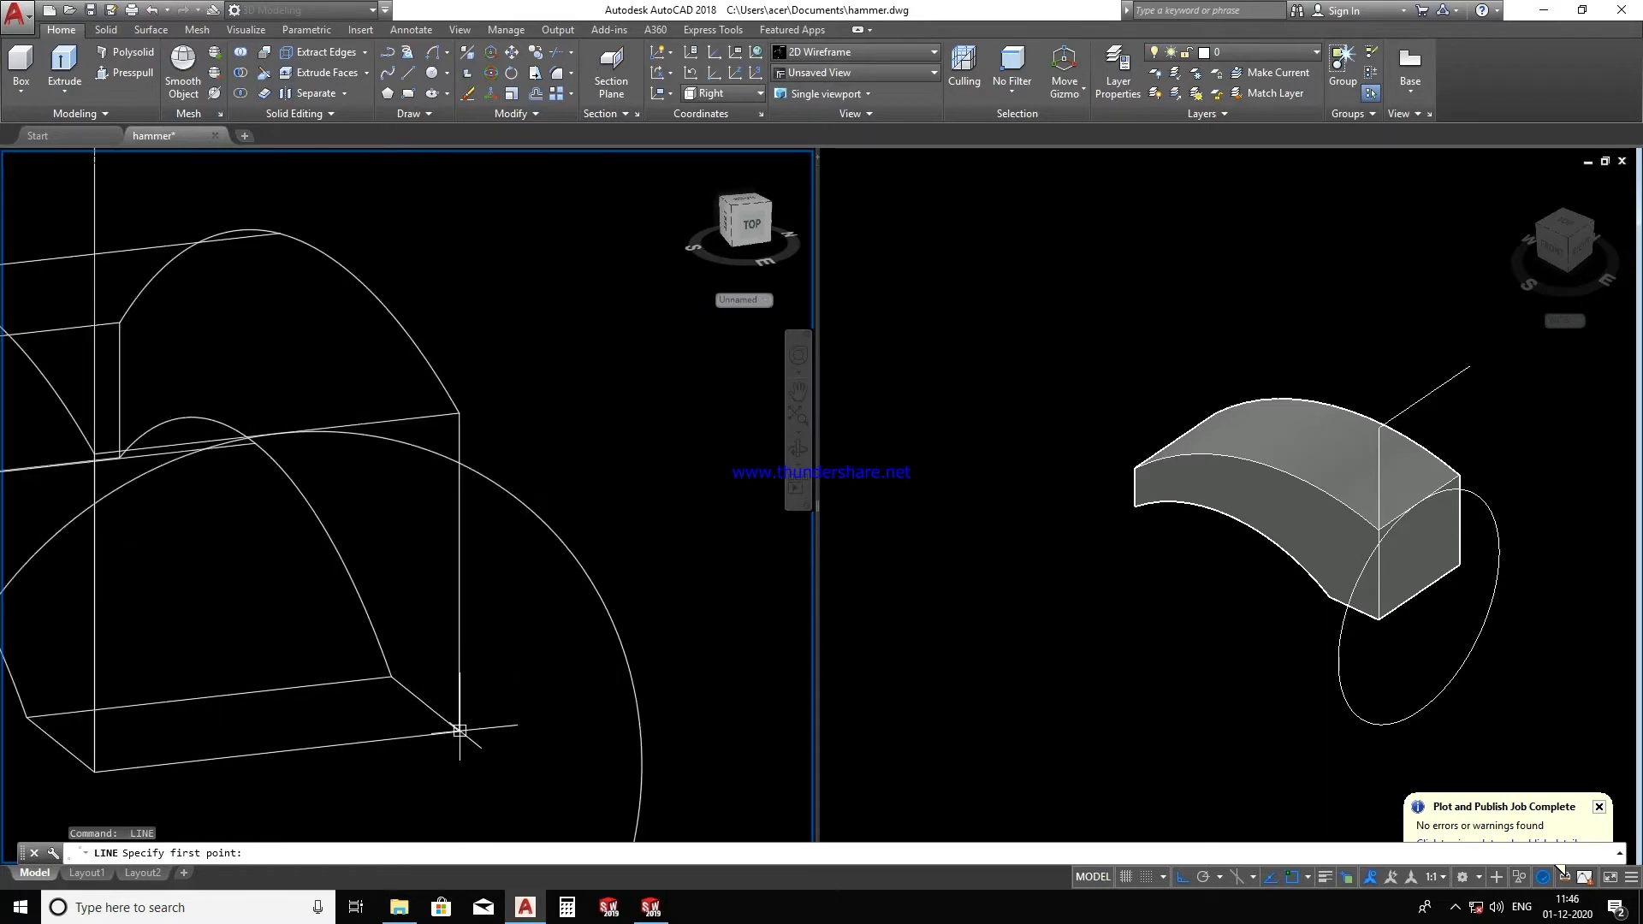
pyautogui.click(458, 722)
pyautogui.moveTo(465, 469); pyautogui.dragTo(479, 360, button='middle')
pyautogui.click(442, 300)
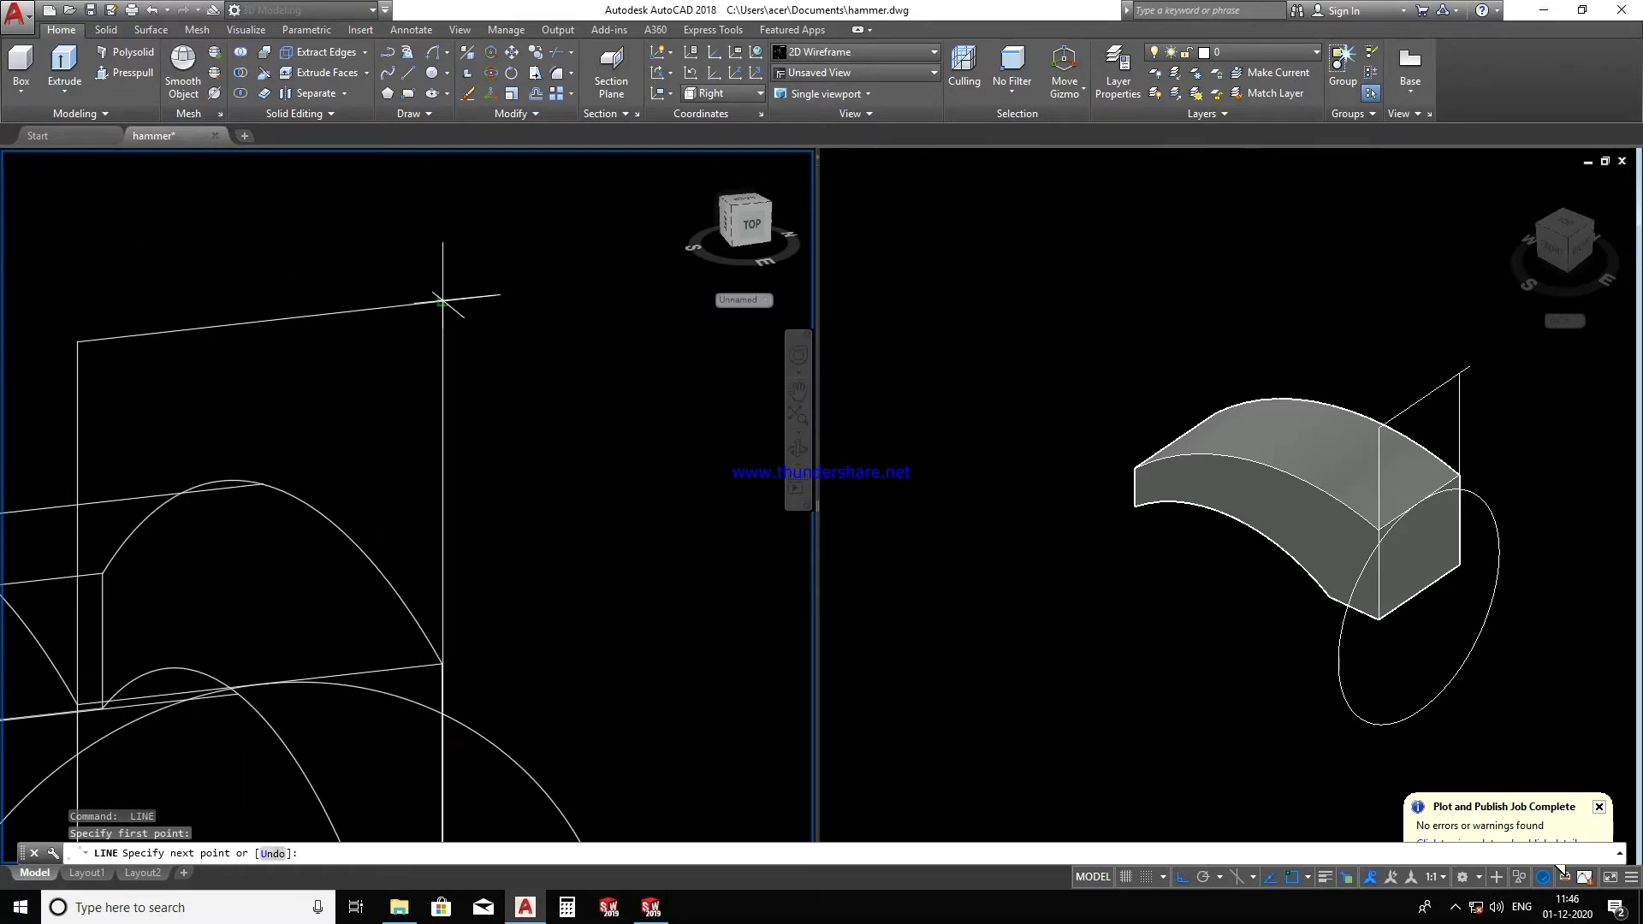
pyautogui.press('Return')
# - Trim the overlapping circle and line ends, leaving an arc through the block
pyautogui.write('tr')
pyautogui.press('Return')
pyautogui.press('Return')
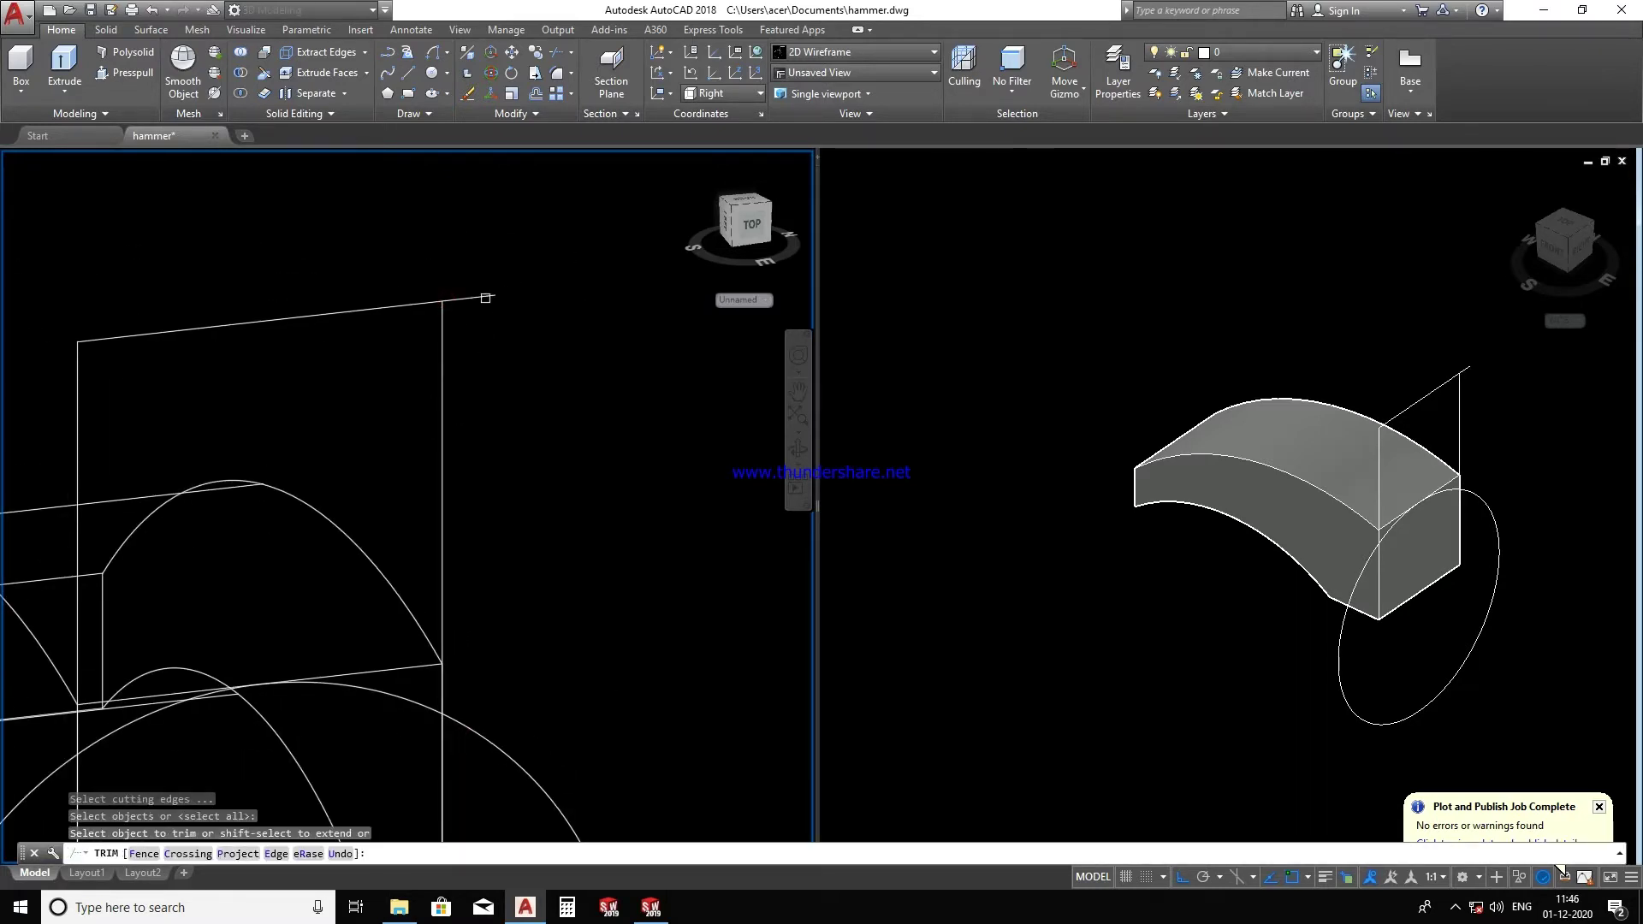
pyautogui.scroll(-2, 476, 368)
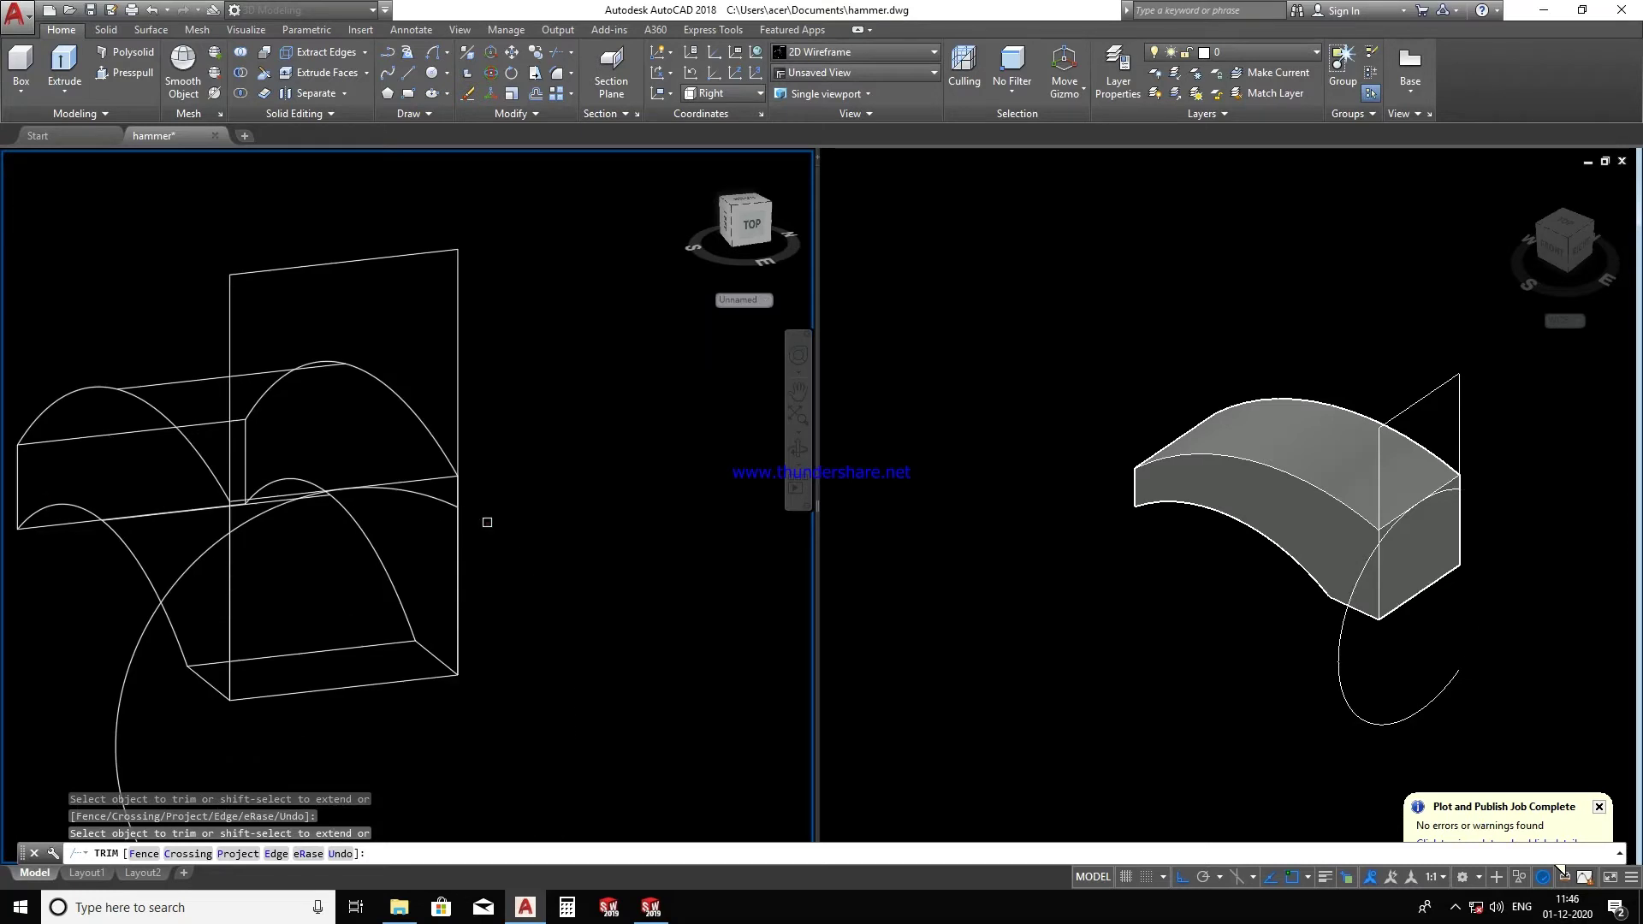
pyautogui.click(238, 575)
pyautogui.click(309, 637)
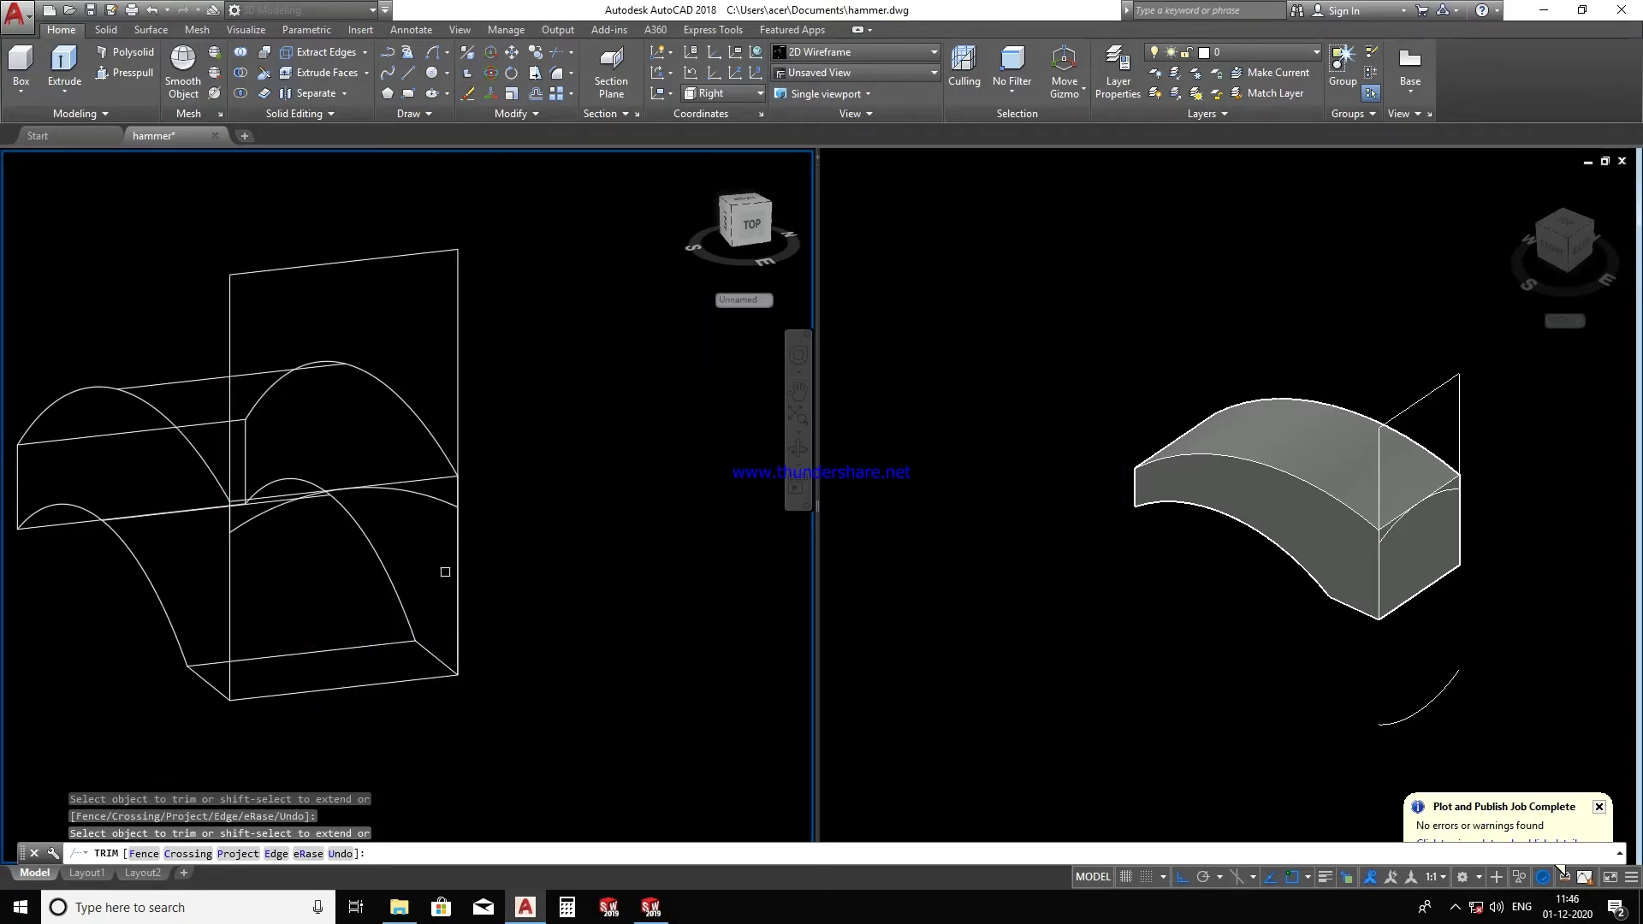
pyautogui.click(456, 569)
pyautogui.click(504, 630)
pyautogui.press('Escape')
# - Select the upright frame lines and the arc together as one profile
pyautogui.click(277, 309)
pyautogui.click(180, 245)
pyautogui.click(505, 328)
pyautogui.click(430, 229)
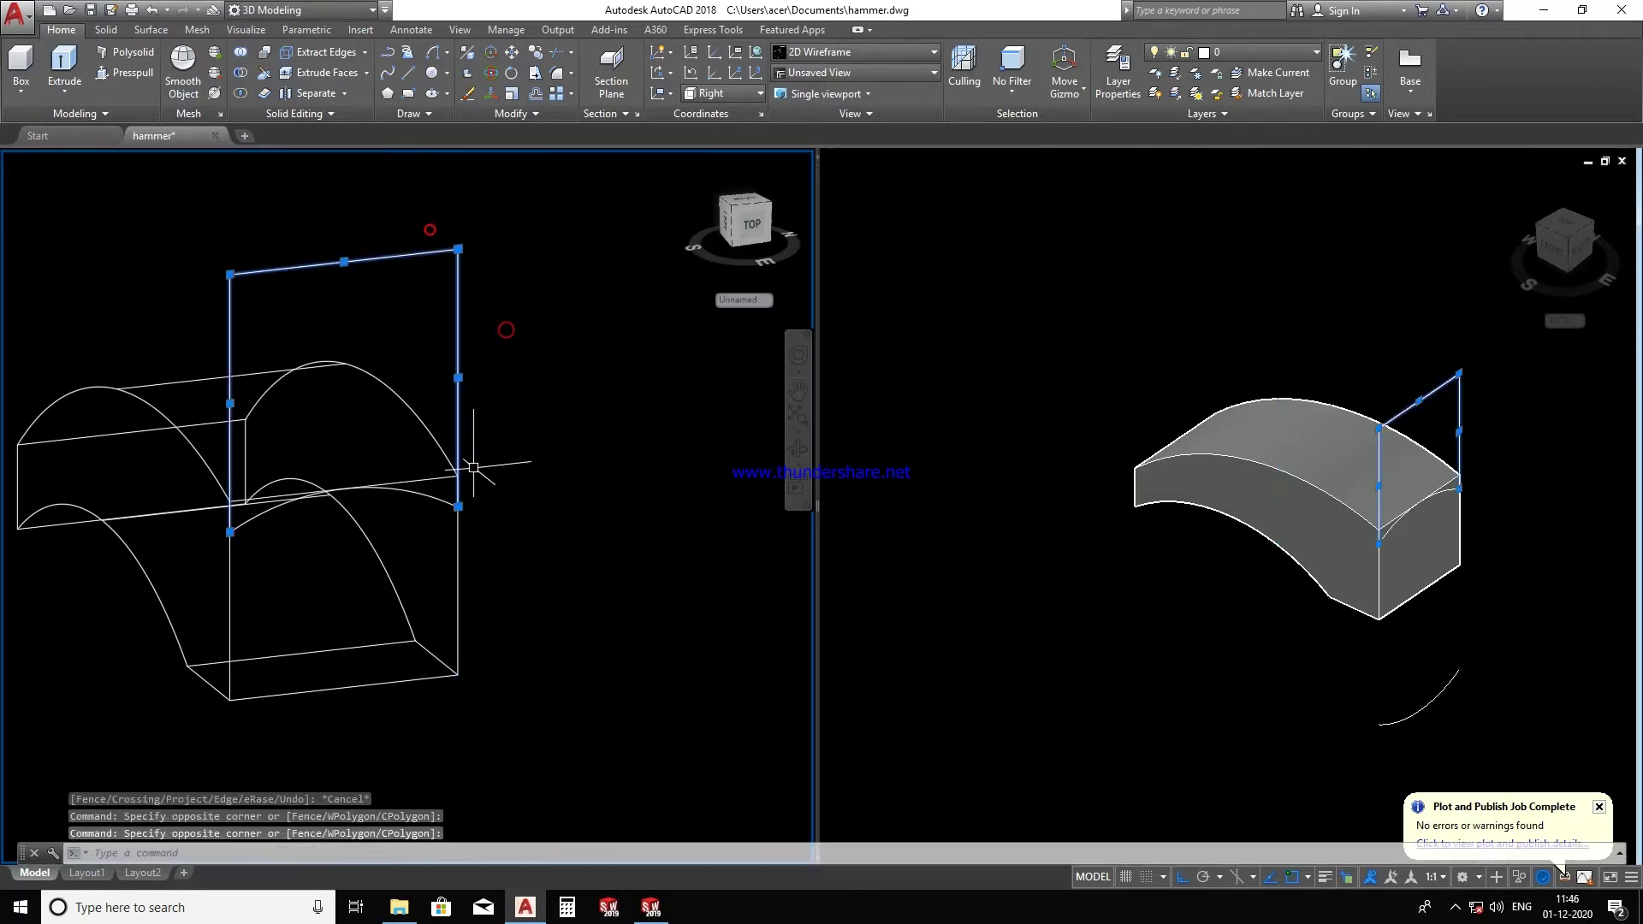
pyautogui.click(437, 501)
pyautogui.click(590, 575)
pyautogui.click(548, 485)
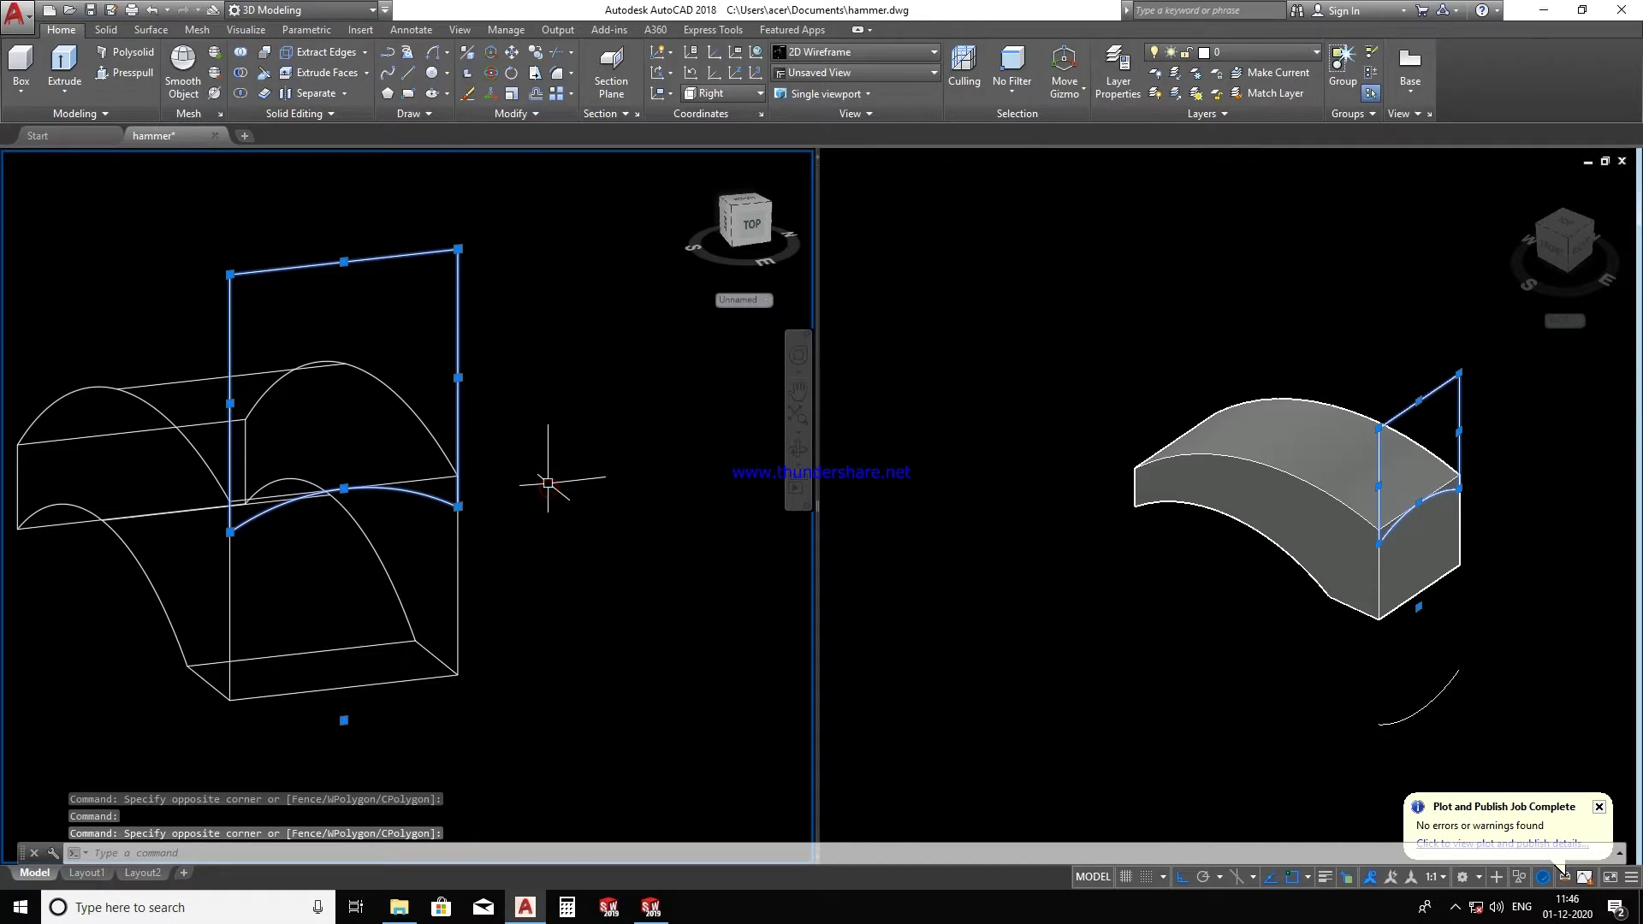
pyautogui.write('j')
pyautogui.press('Escape')
pyautogui.press('Escape')
# - Orbit to a back-left view and select the leftover arc below the block
pyautogui.scroll(-5, 469, 513)
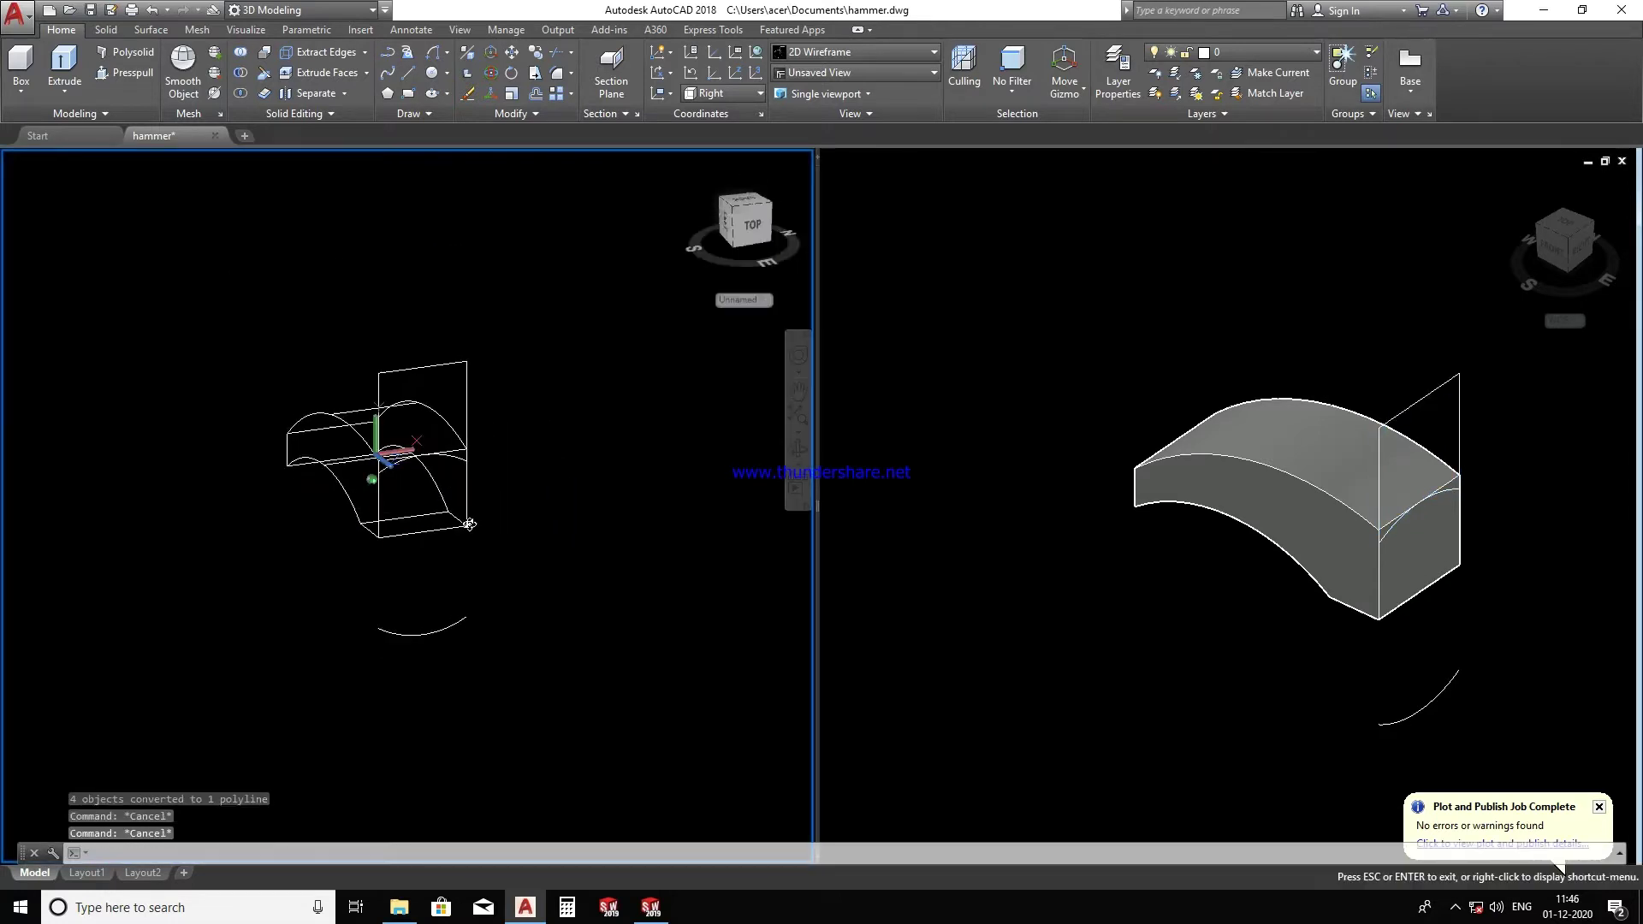
pyautogui.keyDown('shift'); pyautogui.moveTo(469, 523); pyautogui.dragTo(526, 654, button='middle'); pyautogui.keyUp('shift')
pyautogui.click(526, 654)
# - Set the UCS to Front and turn the view to face the profile squarely
pyautogui.press('Escape')
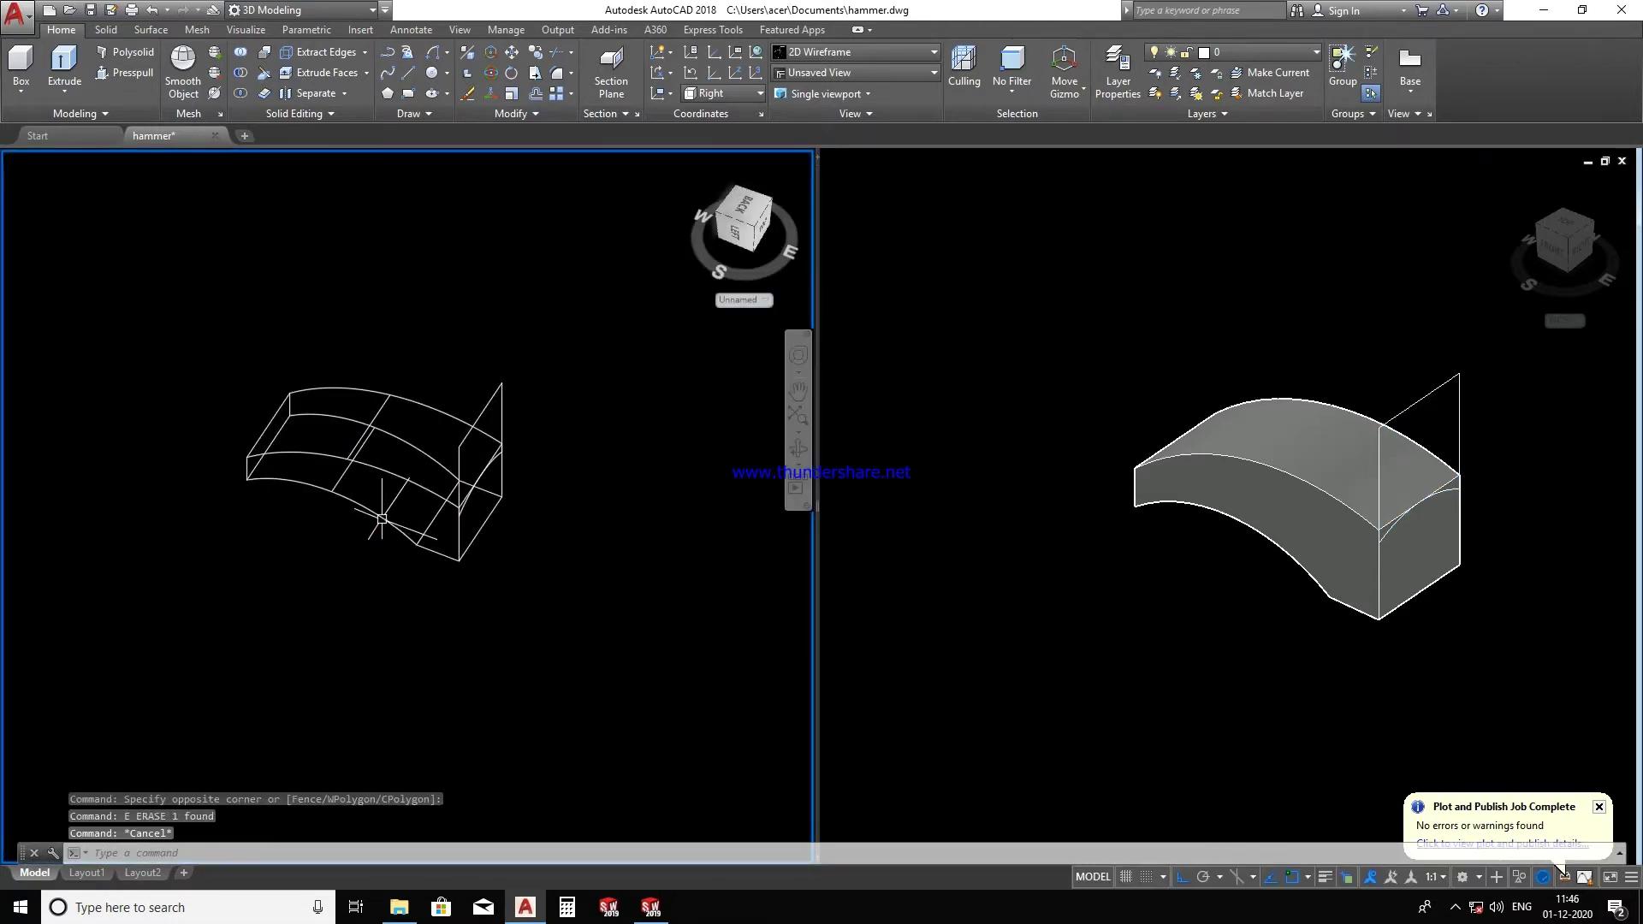
pyautogui.keyDown('shift'); pyautogui.moveTo(385, 513); pyautogui.dragTo(312, 404, button='middle'); pyautogui.keyUp('shift')
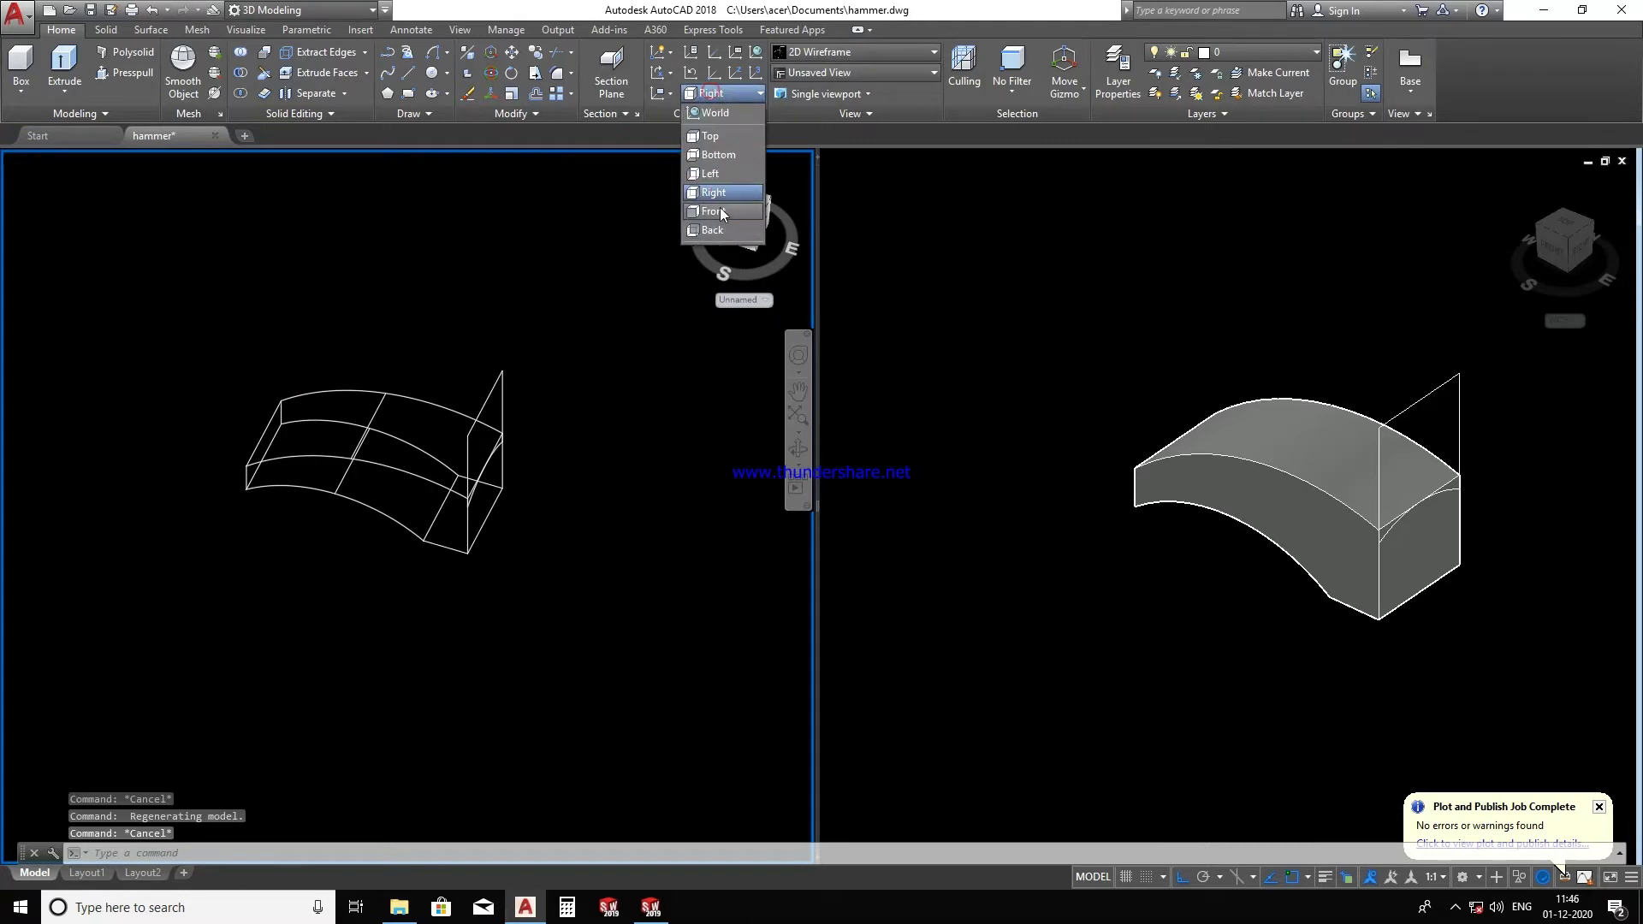
pyautogui.click(717, 213)
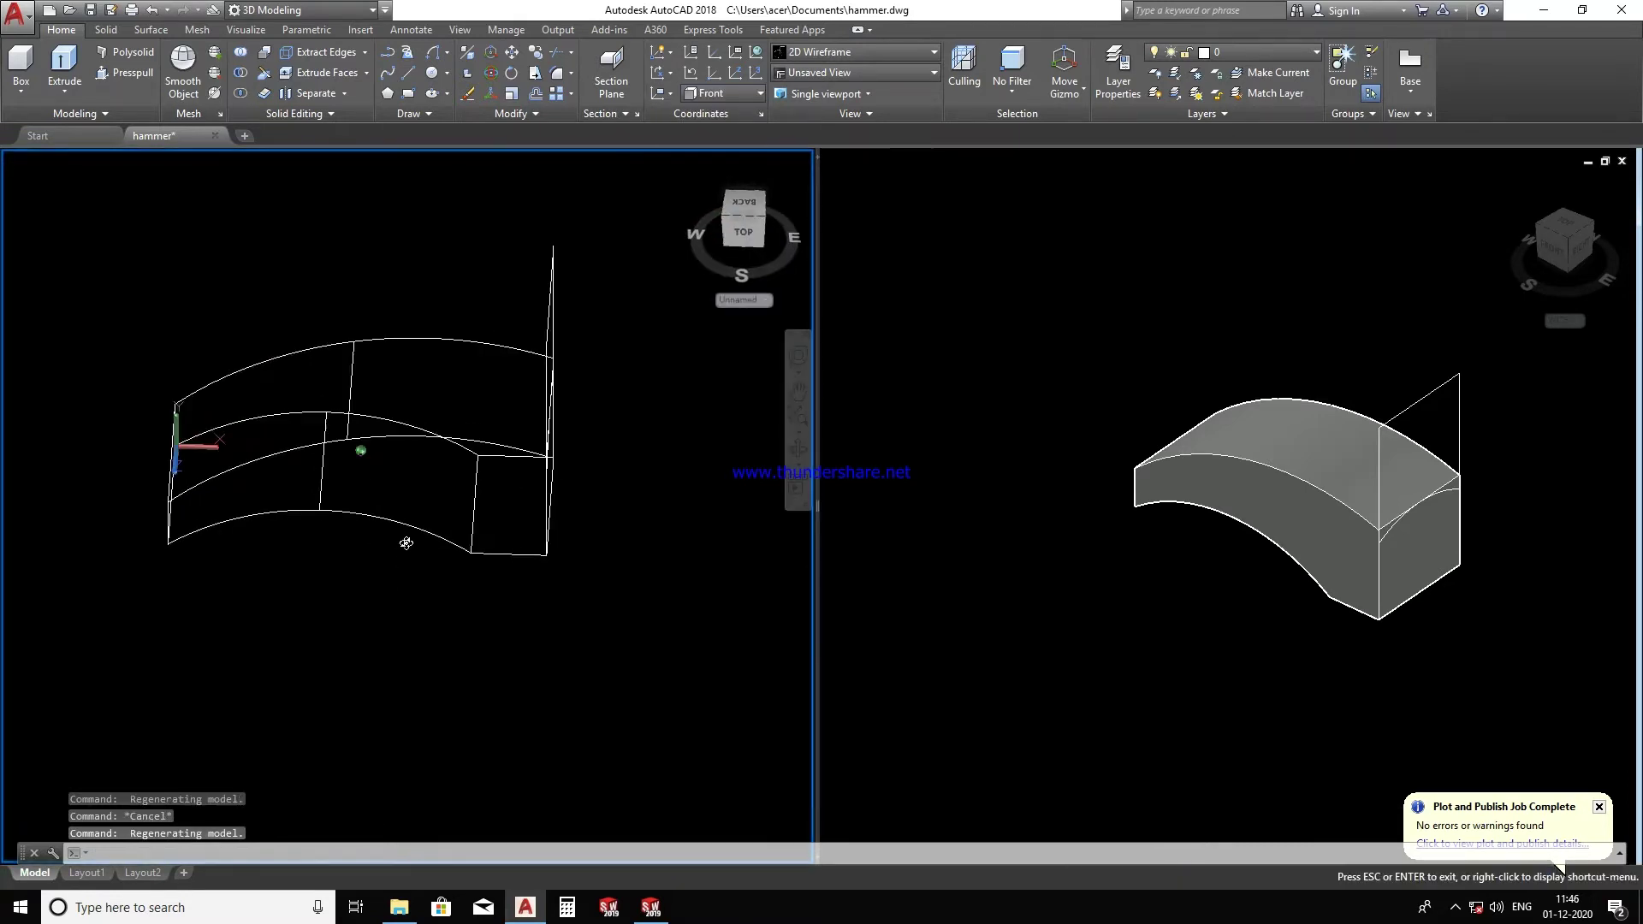
pyautogui.moveTo(513, 471)
pyautogui.keyDown('shift'); pyautogui.mouseDown(button='middle')
pyautogui.moveTo(360, 450)
pyautogui.moveTo(454, 556)
pyautogui.mouseUp(button='middle'); pyautogui.keyUp('shift')
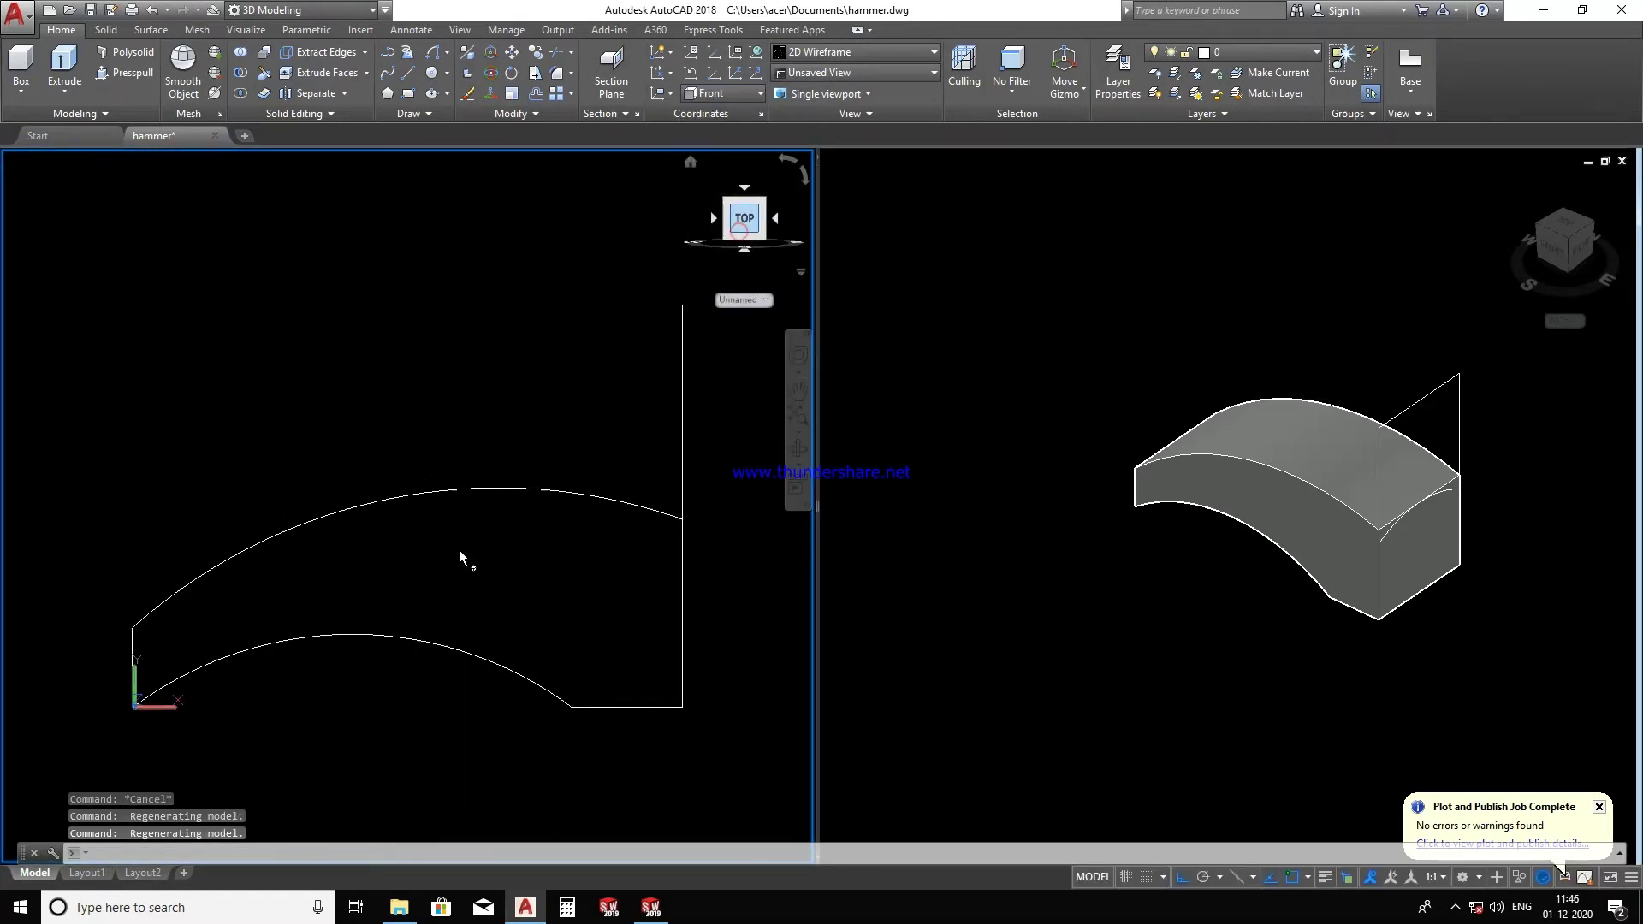
# - Draw a radius-150 circle centred on the top of the upper curve
pyautogui.write('c')
pyautogui.press('Return')
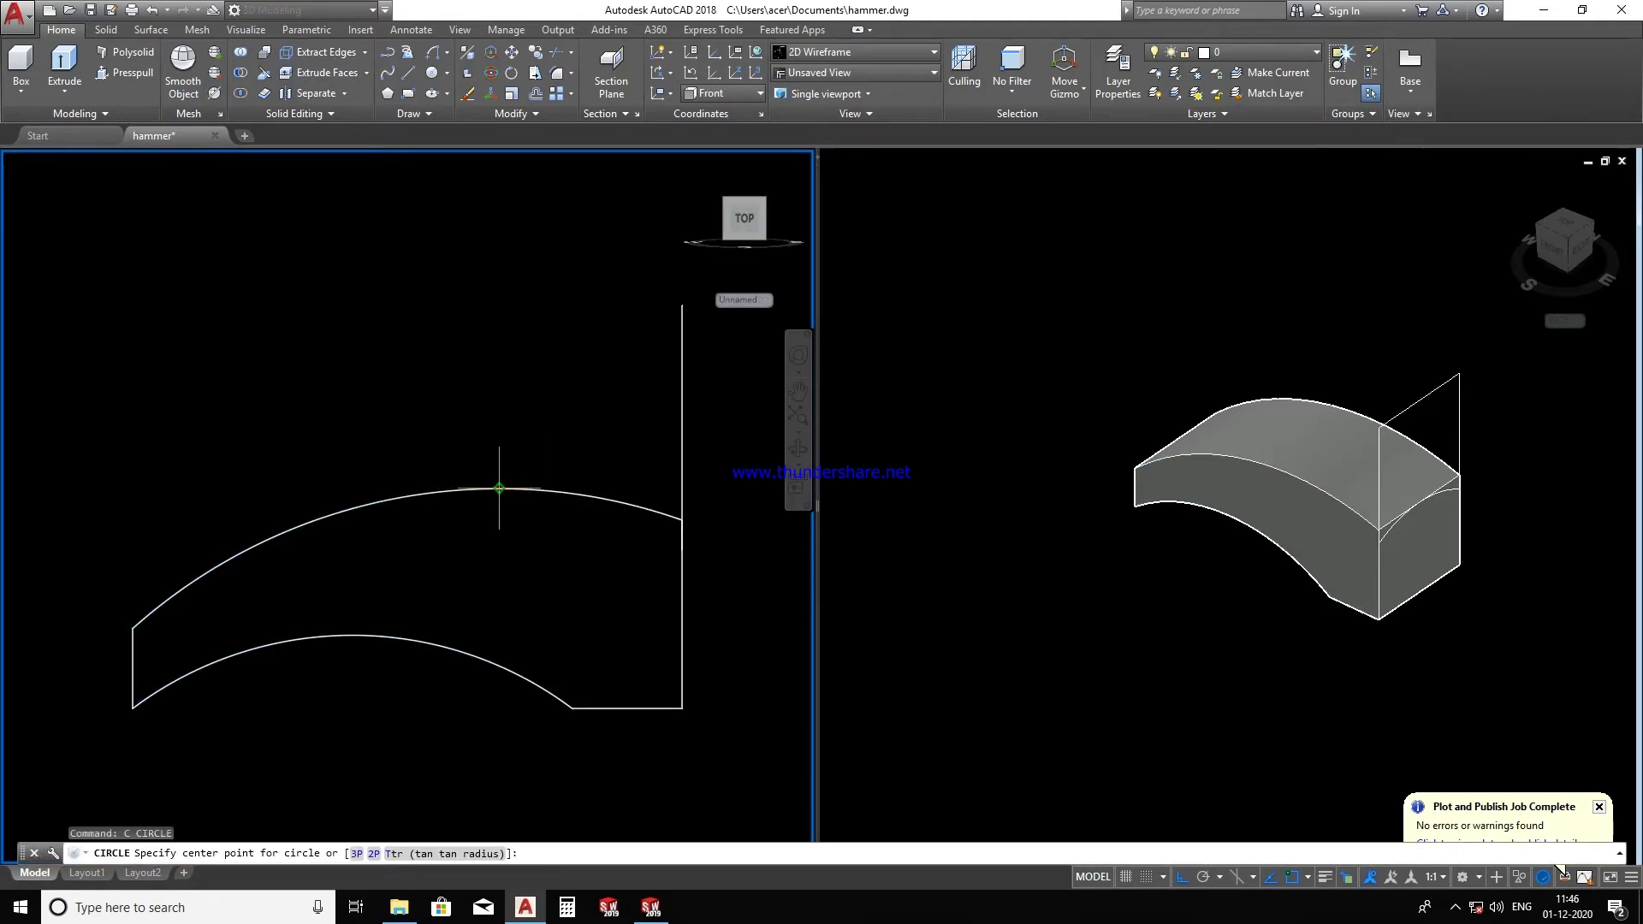
pyautogui.click(498, 489)
pyautogui.press('Return')
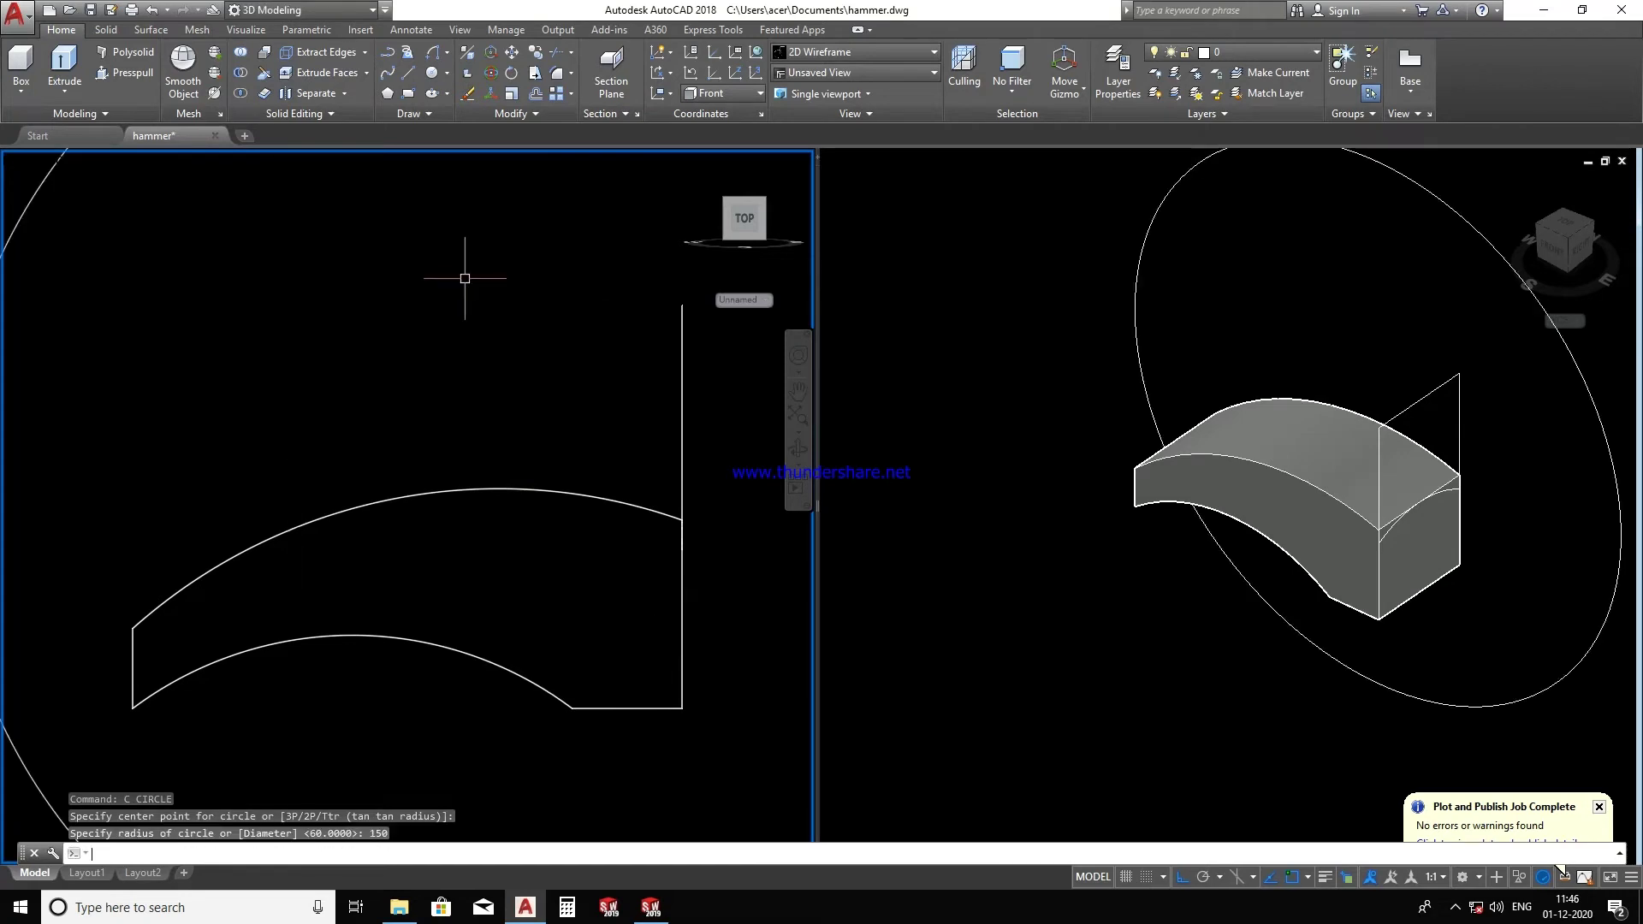
pyautogui.press('Escape')
# - Shift the radius-150 circle down by its centre grip, then orbit to a tilted 3D view
pyautogui.scroll(-8, 378, 311)
pyautogui.click(407, 327)
pyautogui.click(295, 259)
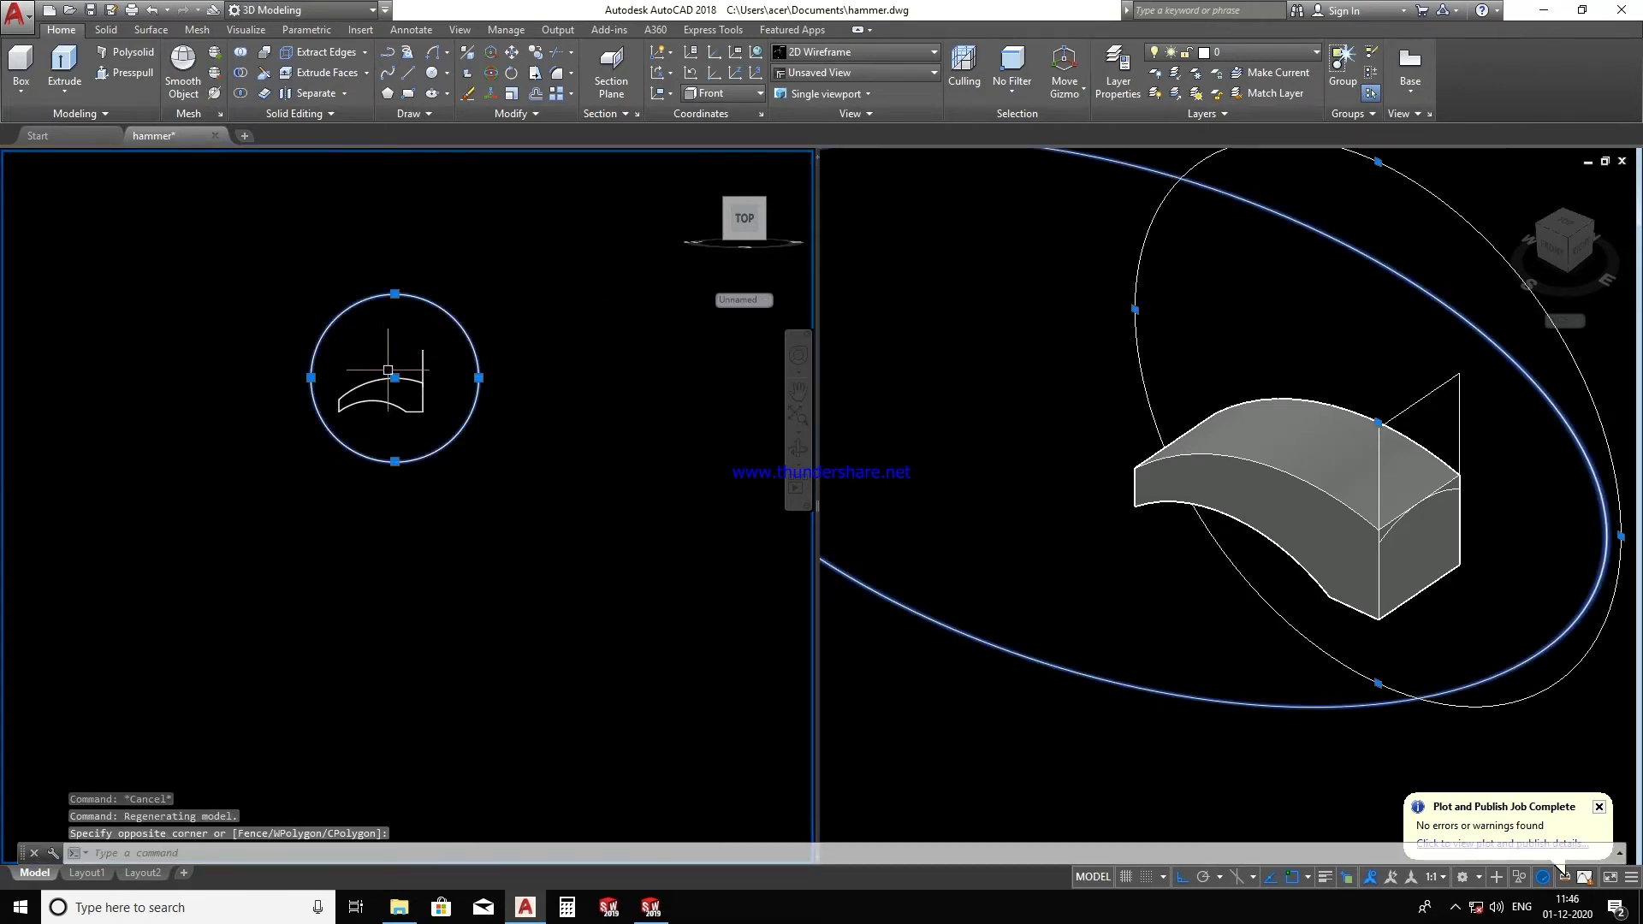
pyautogui.click(395, 377)
pyautogui.press('Escape')
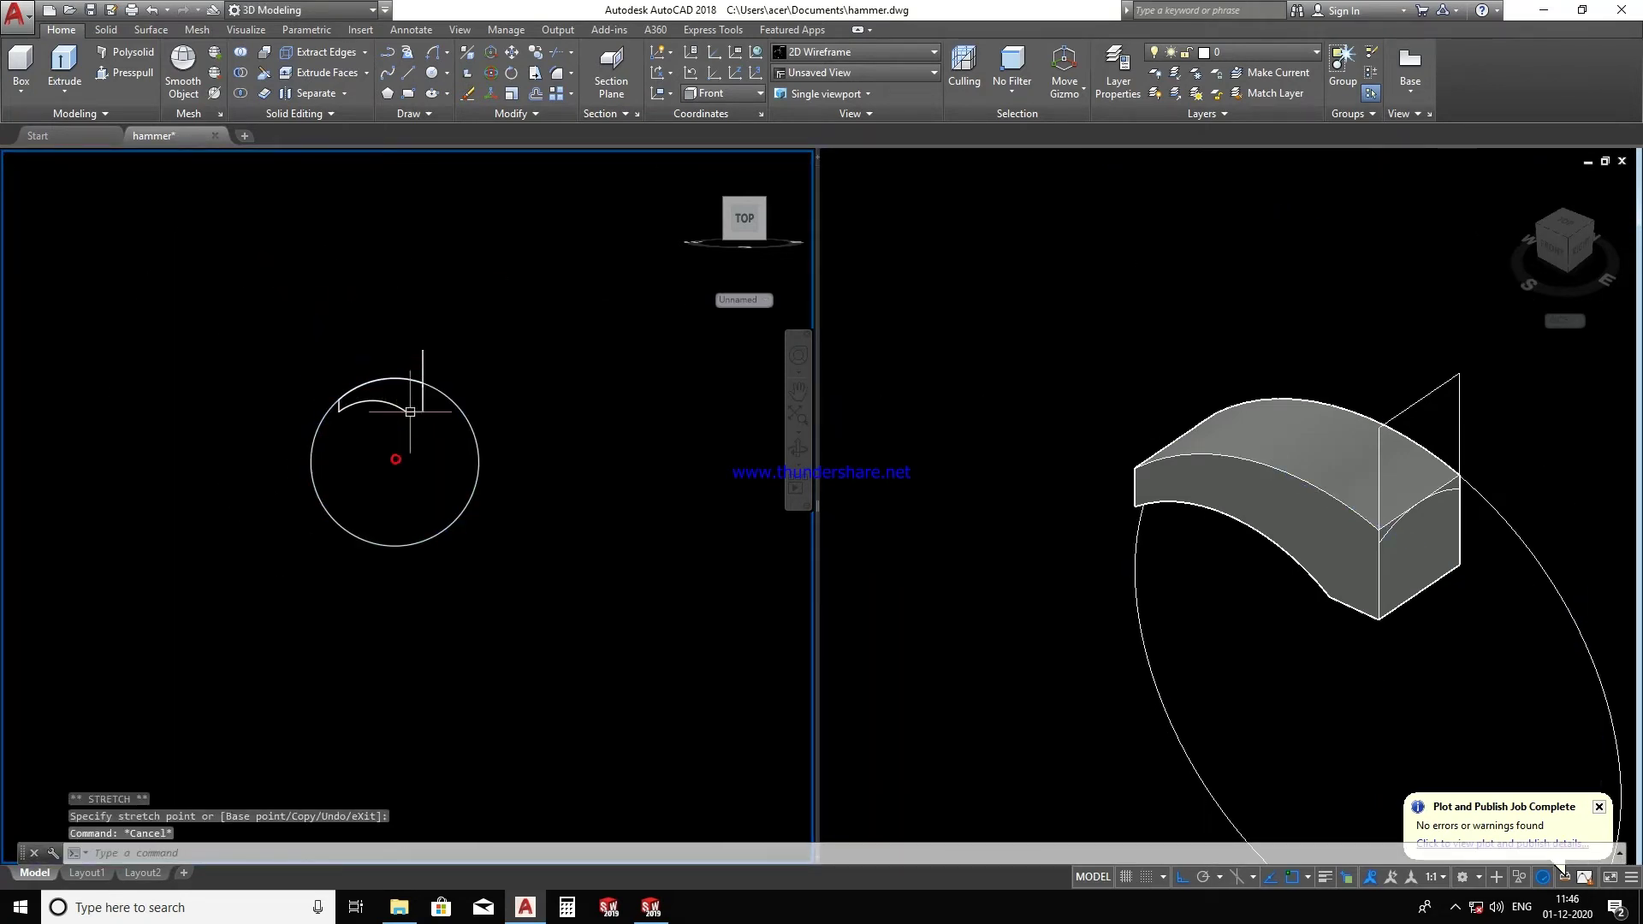
pyautogui.scroll(5, 388, 446)
pyautogui.keyDown('shift'); pyautogui.moveTo(387, 446); pyautogui.dragTo(202, 478, button='middle'); pyautogui.keyUp('shift')
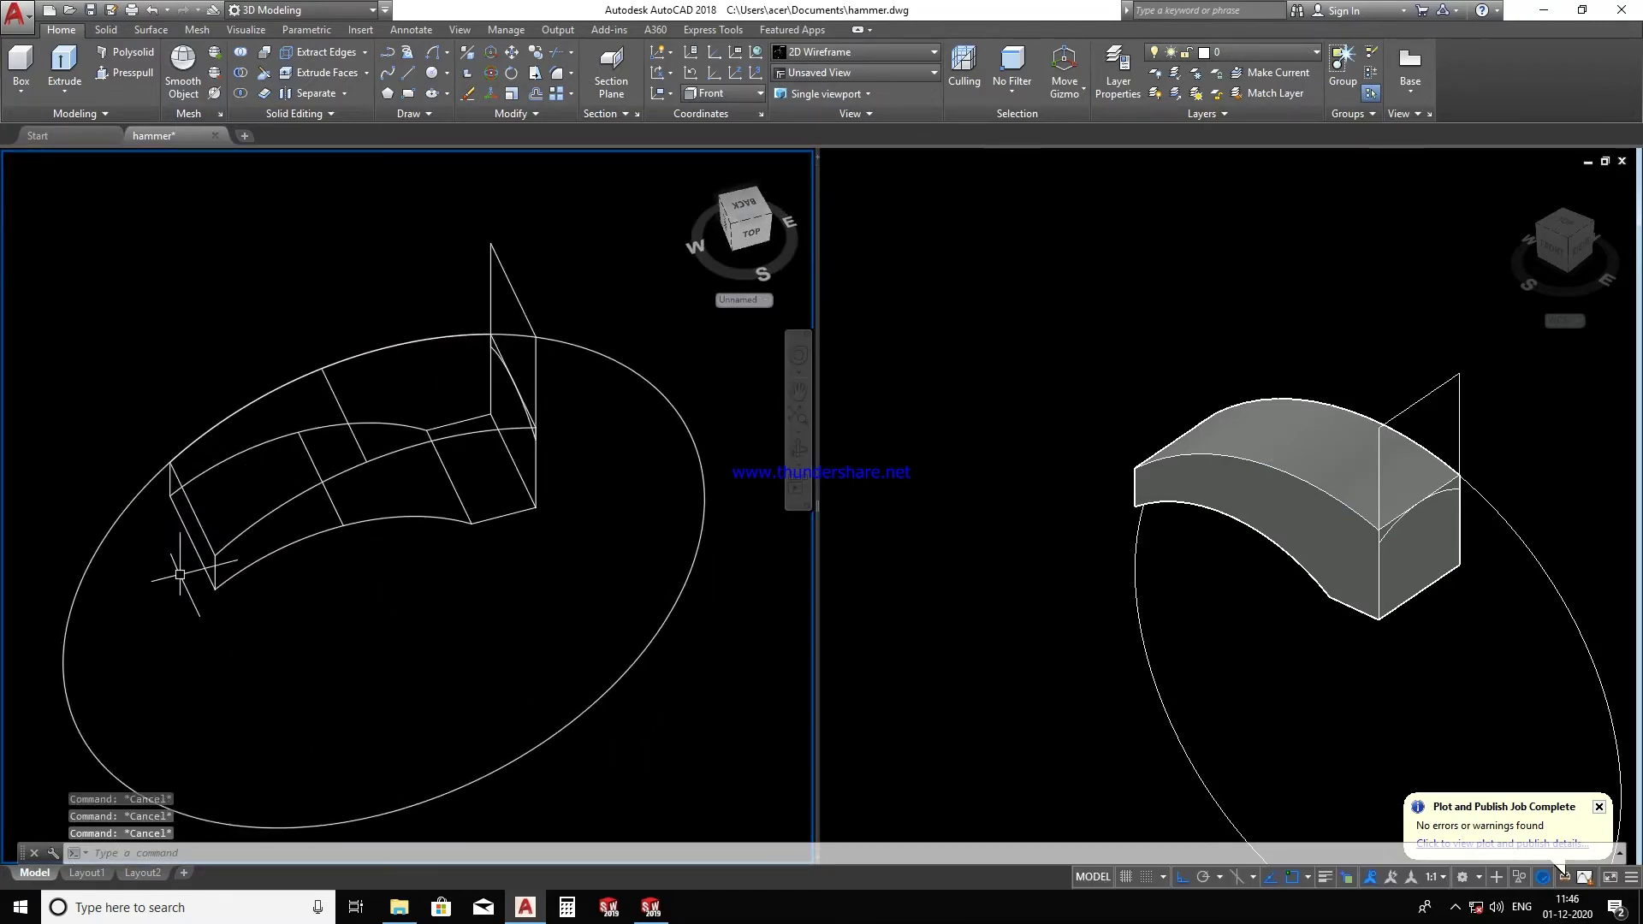
# - Draw a short vertical line up from the solid's corner
pyautogui.write('l')
pyautogui.press('Return')
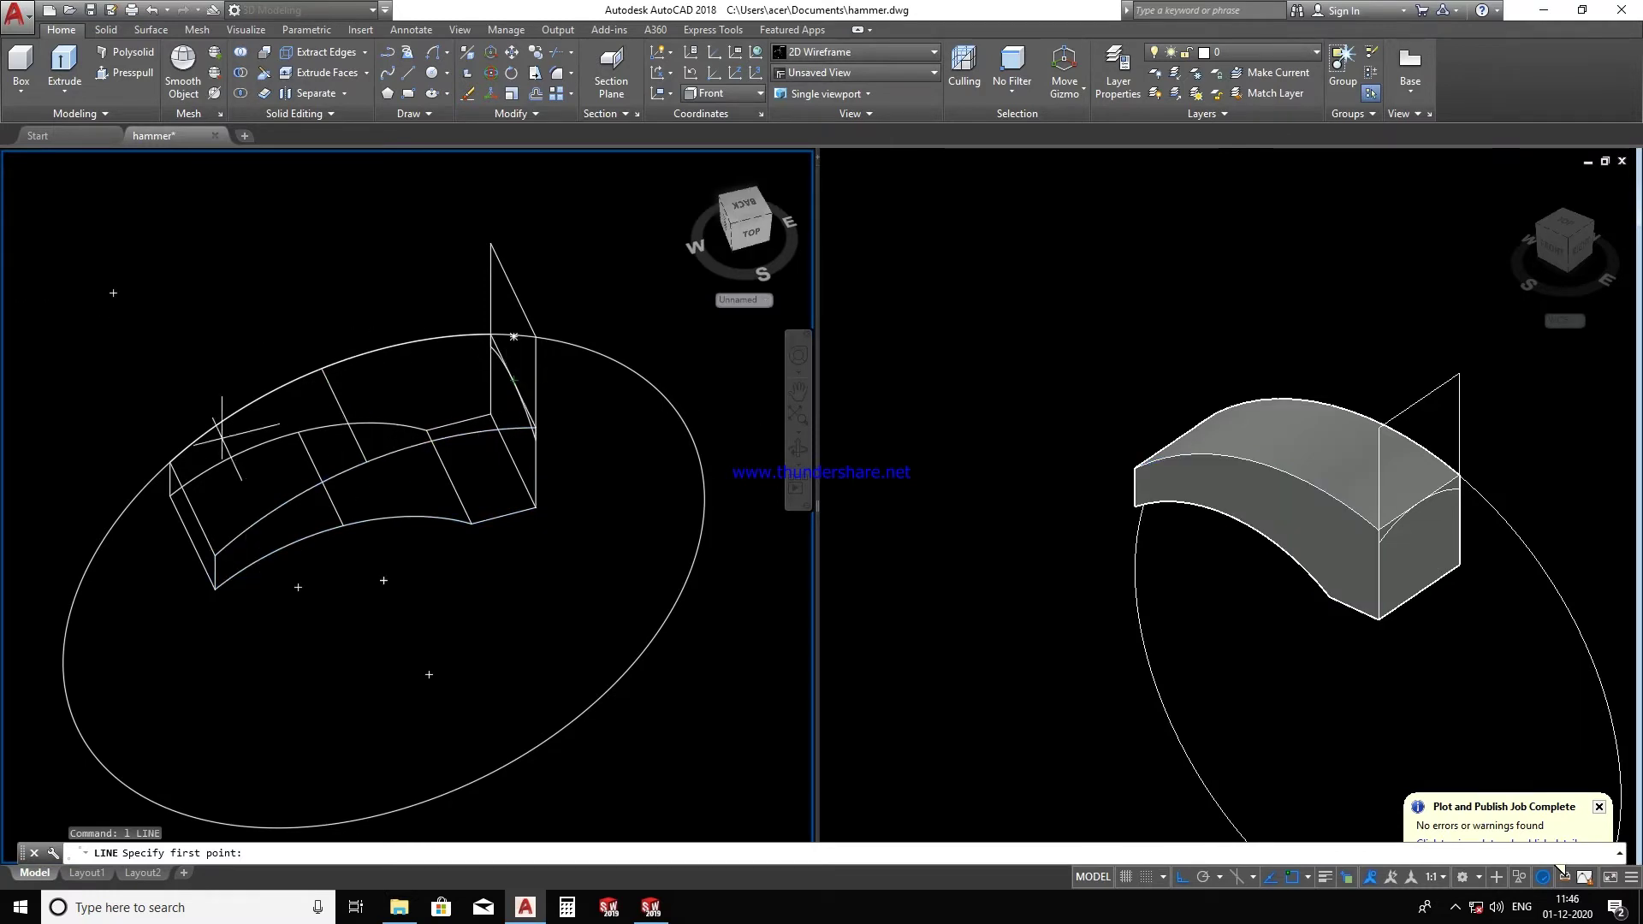
pyautogui.scroll(2, 155, 470)
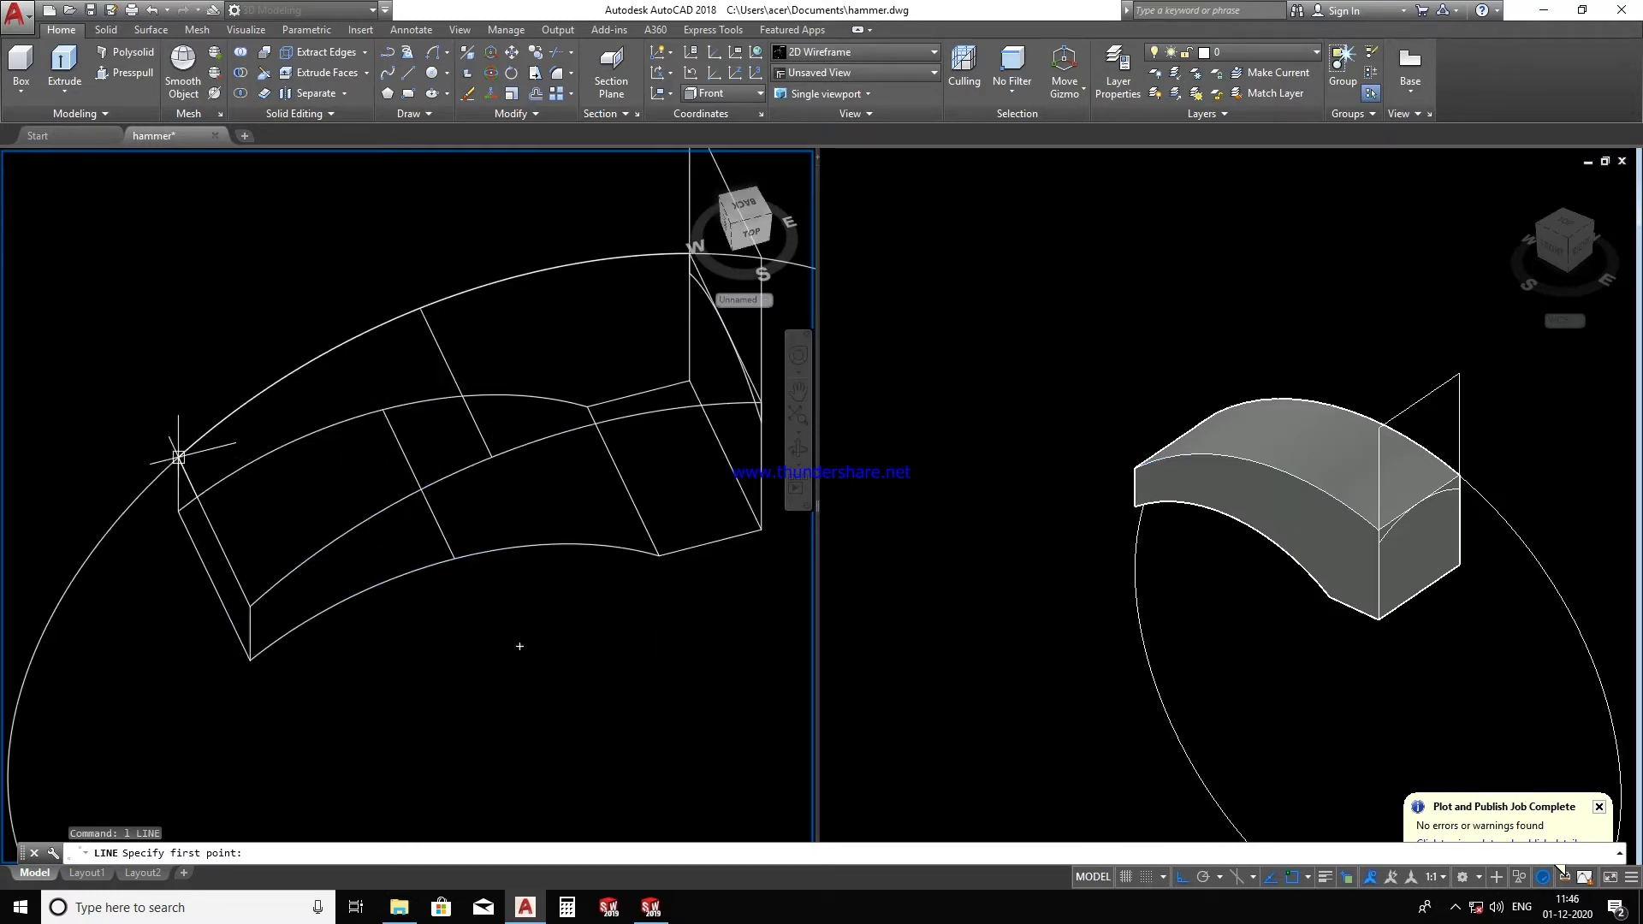
pyautogui.click(178, 457)
pyautogui.click(162, 357)
pyautogui.press('Escape')
pyautogui.scroll(-2, 187, 528)
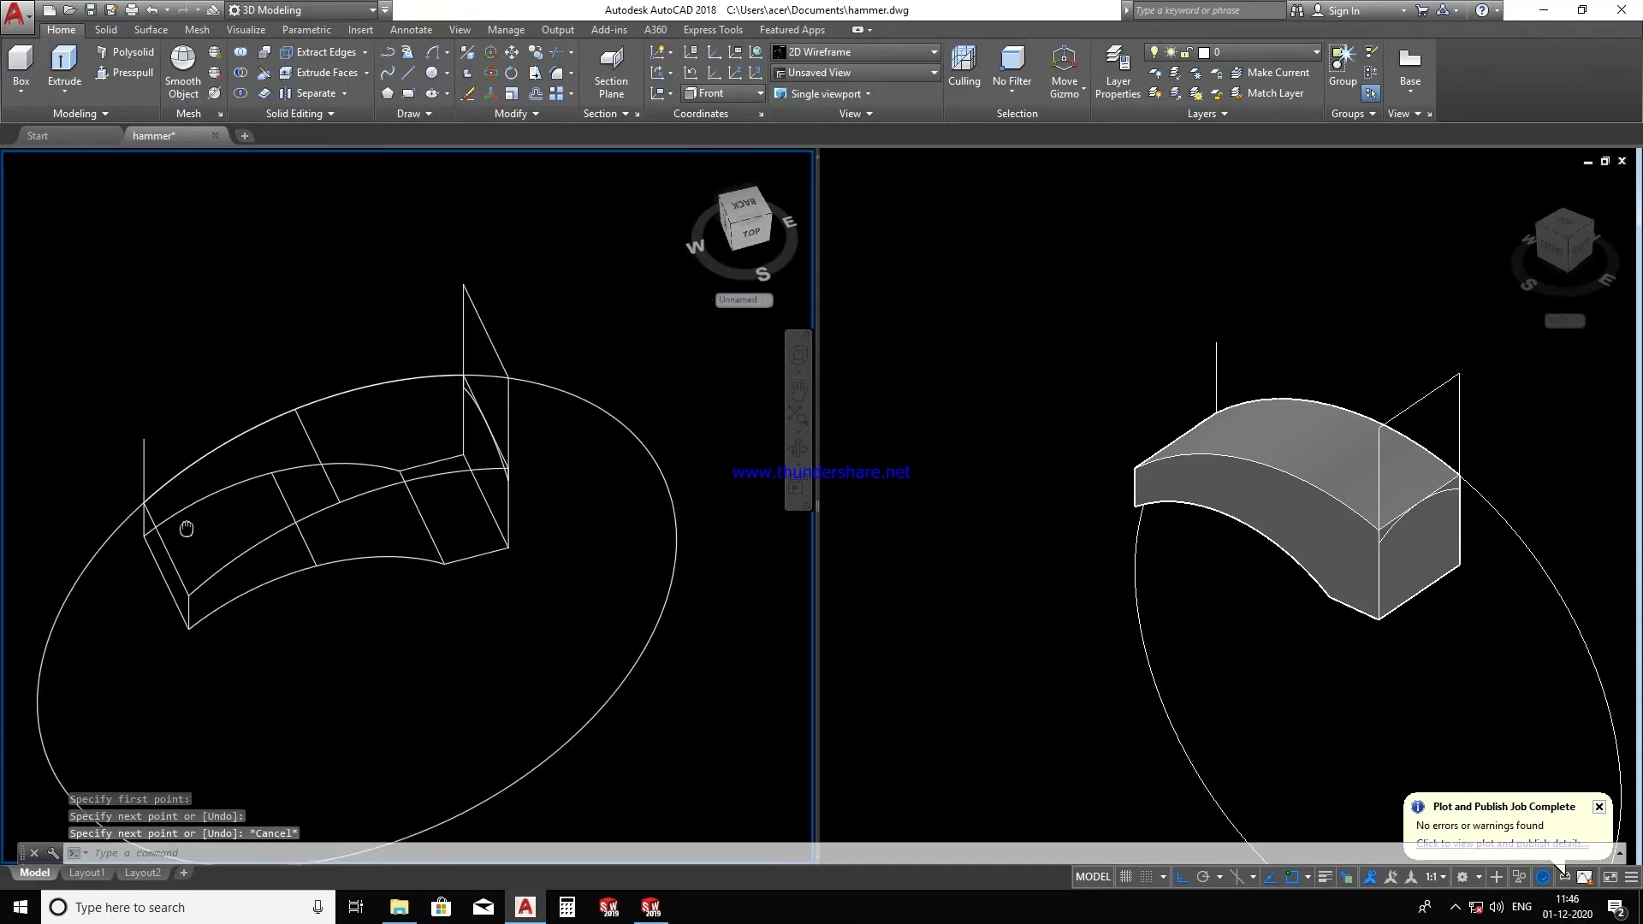
pyautogui.moveTo(186, 528); pyautogui.dragTo(118, 549, button='middle')
pyautogui.press('Escape')
pyautogui.press('Escape')
# - Trim the large circle down to a single arc over the solid
pyautogui.write('tr')
pyautogui.press('Return')
pyautogui.press('Return')
pyautogui.click(47, 543)
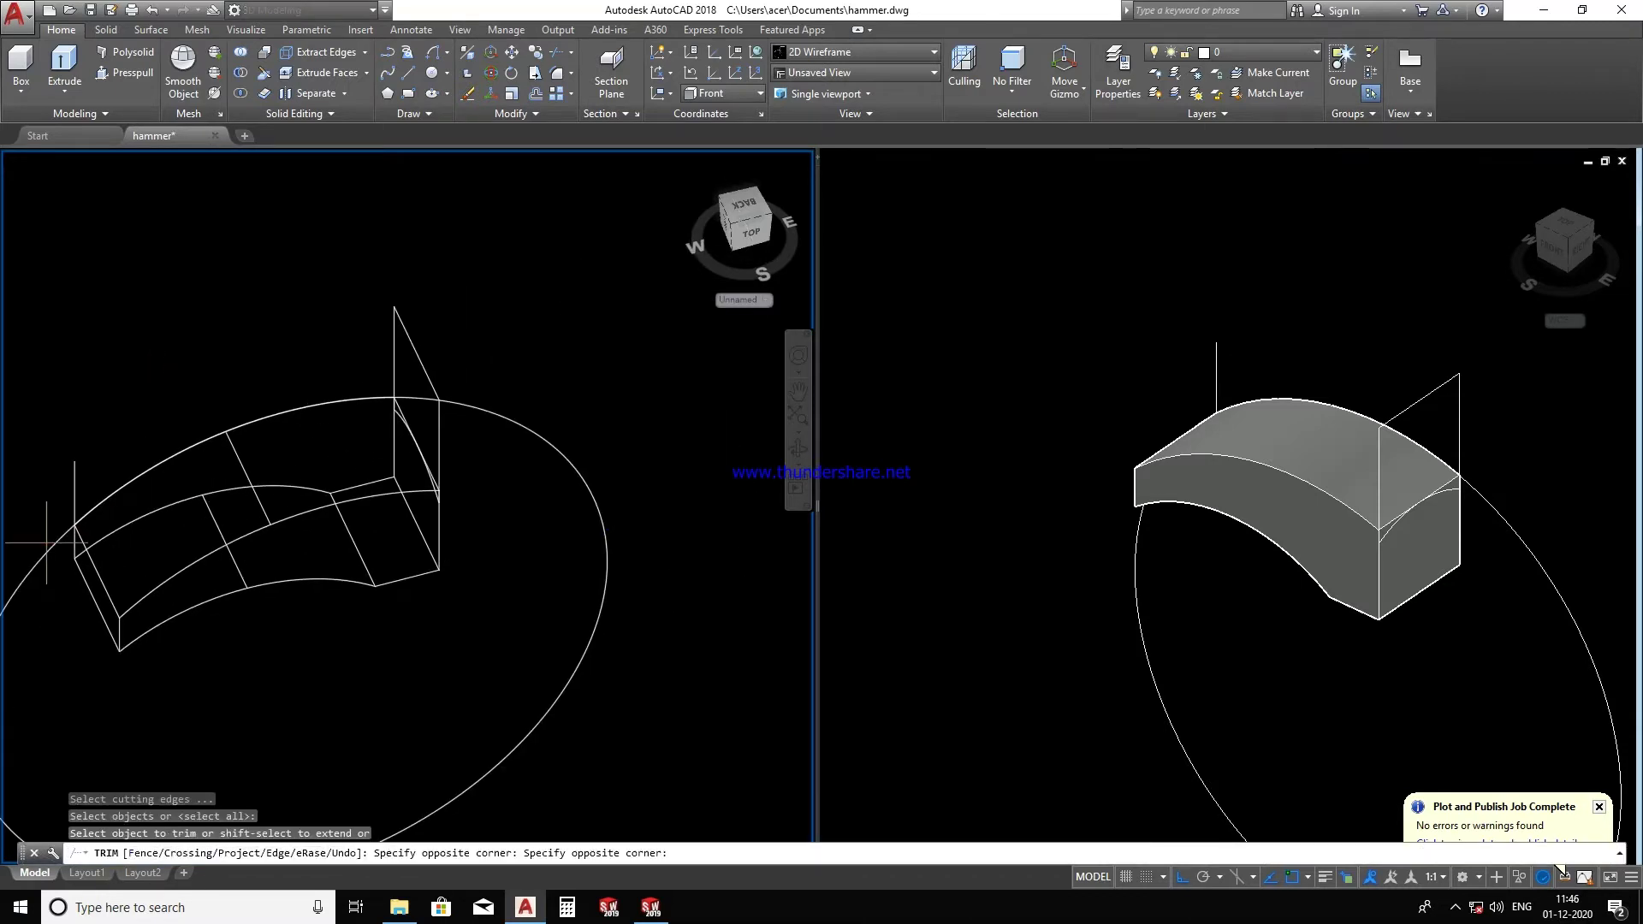
pyautogui.click(53, 556)
pyautogui.click(498, 411)
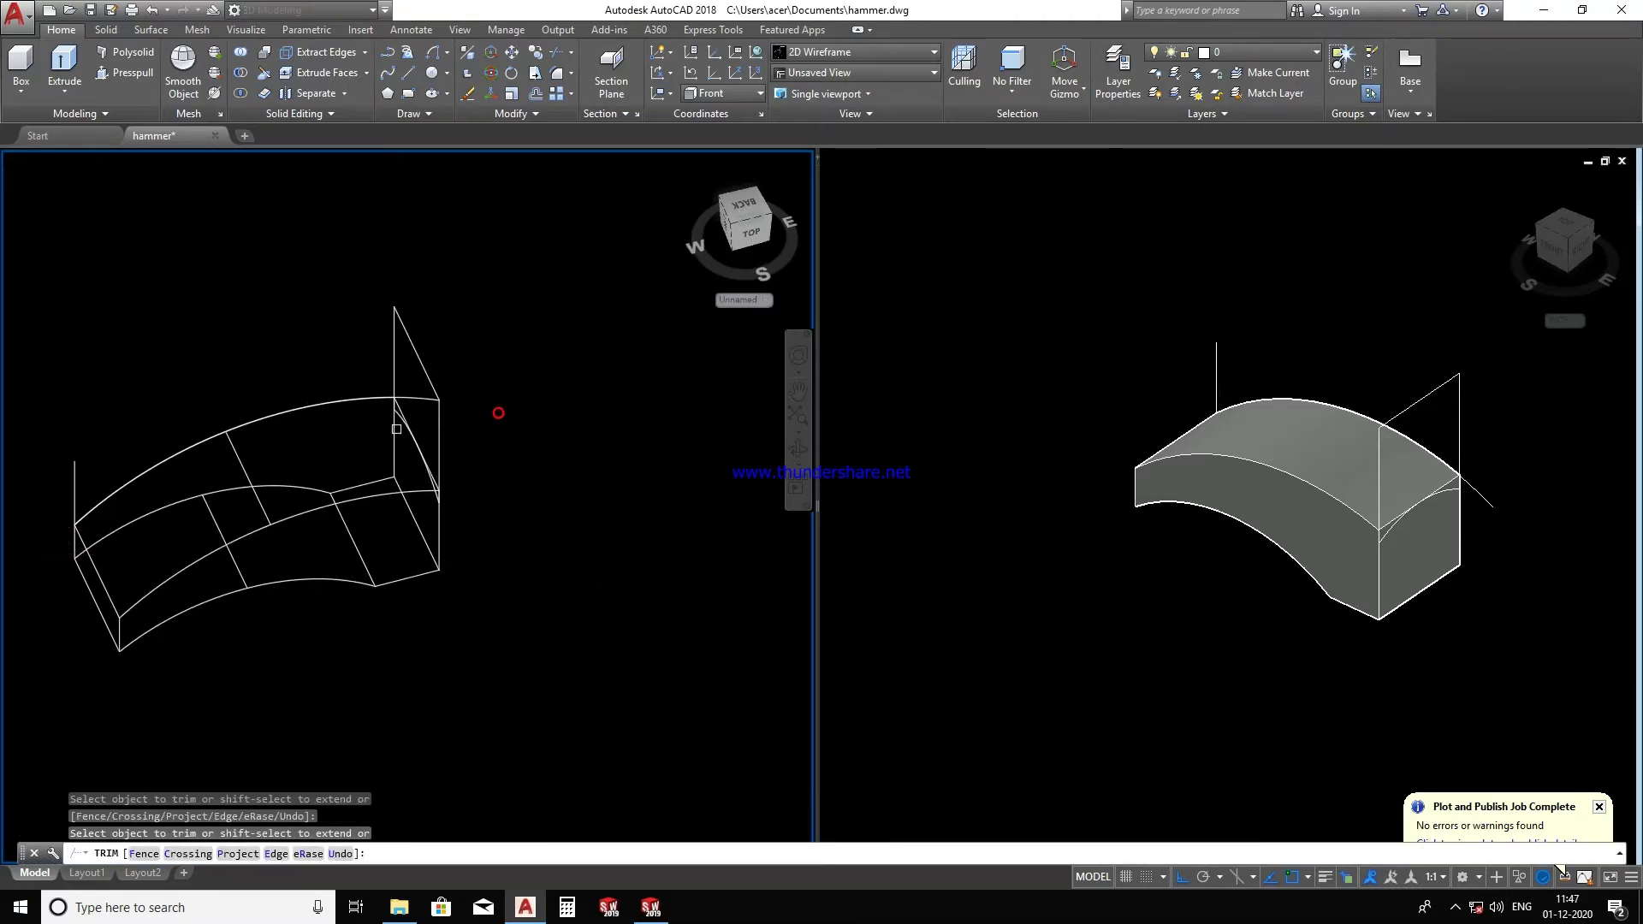
pyautogui.press('Escape')
# - Erase the stray vertical line at the left end
pyautogui.keyDown('shift'); pyautogui.moveTo(282, 444); pyautogui.dragTo(127, 448, button='middle'); pyautogui.keyUp('shift')
pyautogui.scroll(2, 73, 438)
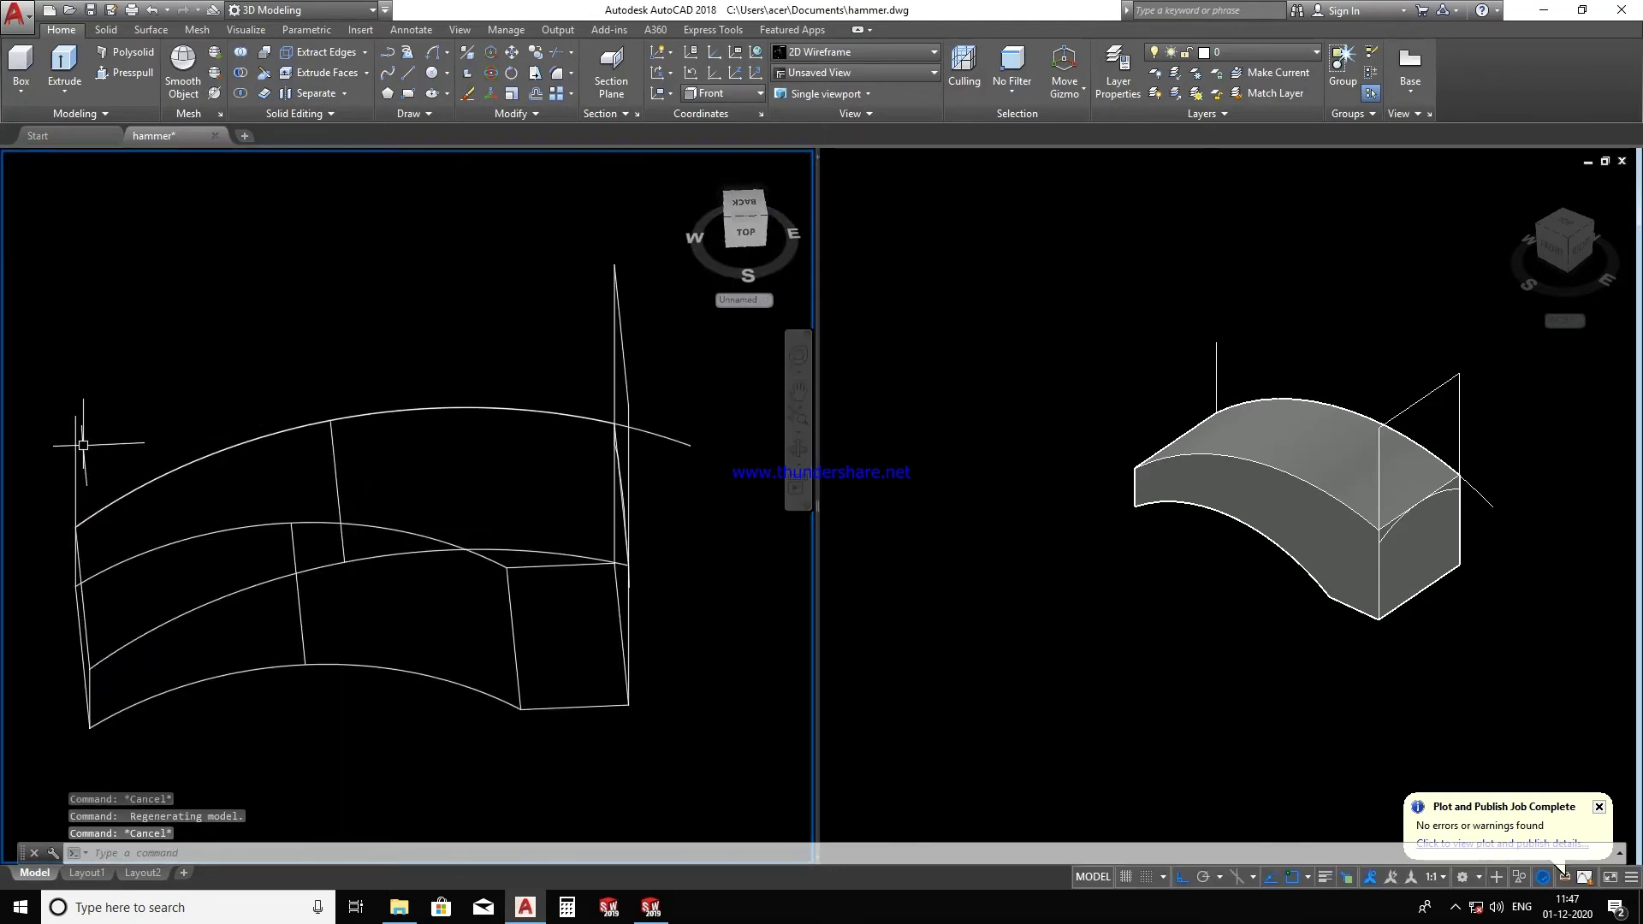
pyautogui.click(76, 444)
pyautogui.click(32, 404)
pyautogui.press('Return')
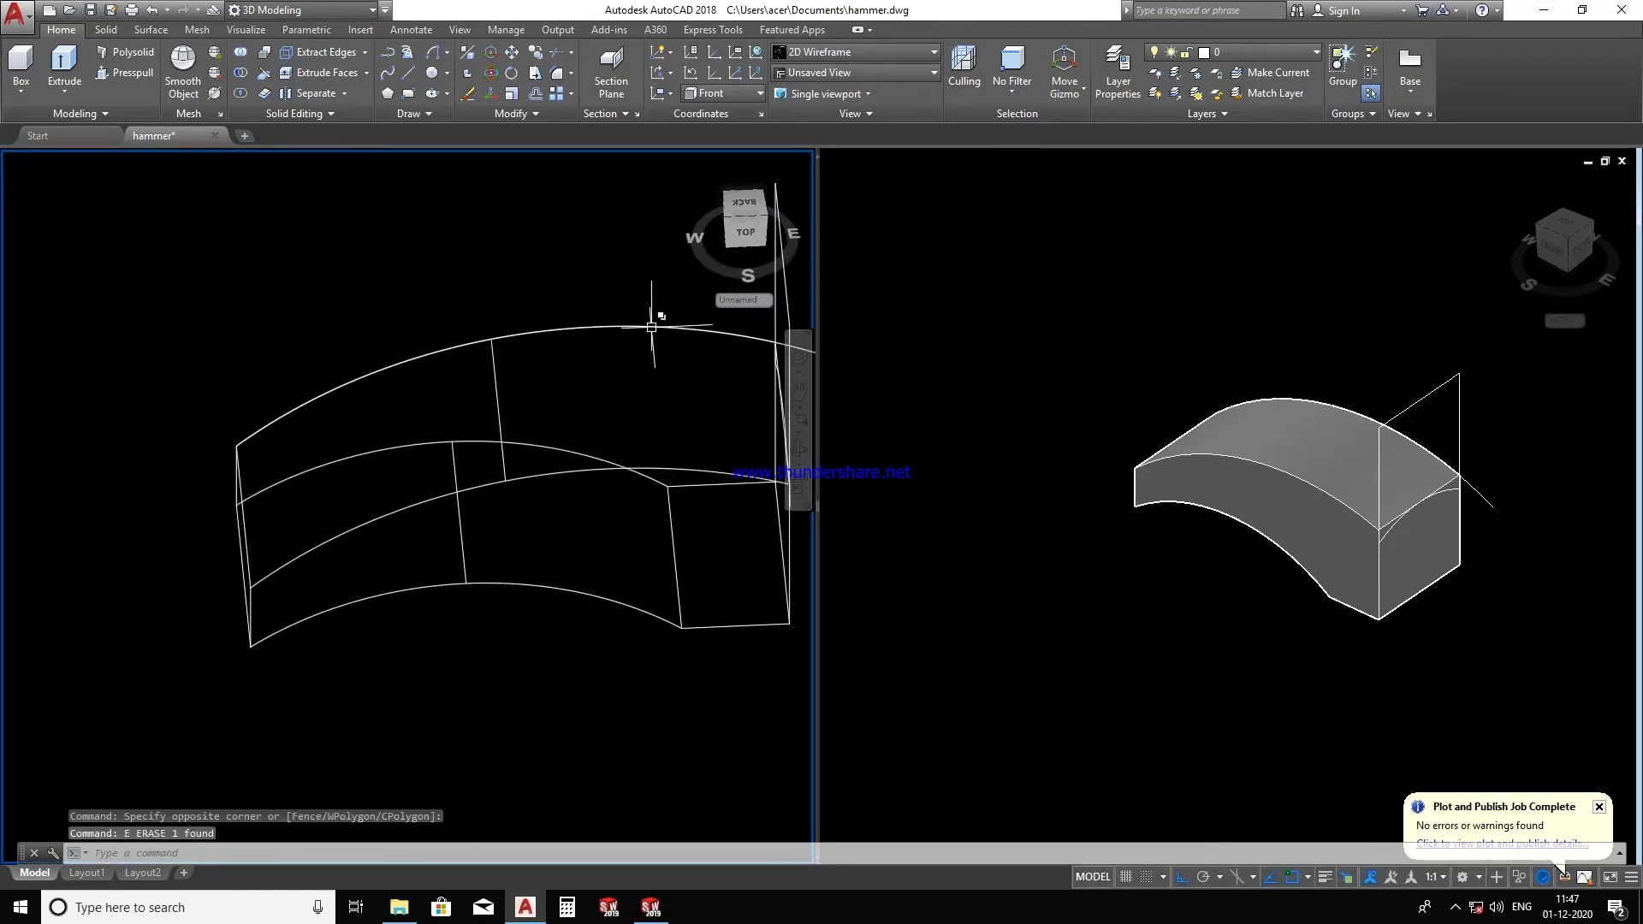
# - Select the guide arc over the solid with a crossing window
pyautogui.click(651, 327)
pyautogui.click(713, 391)
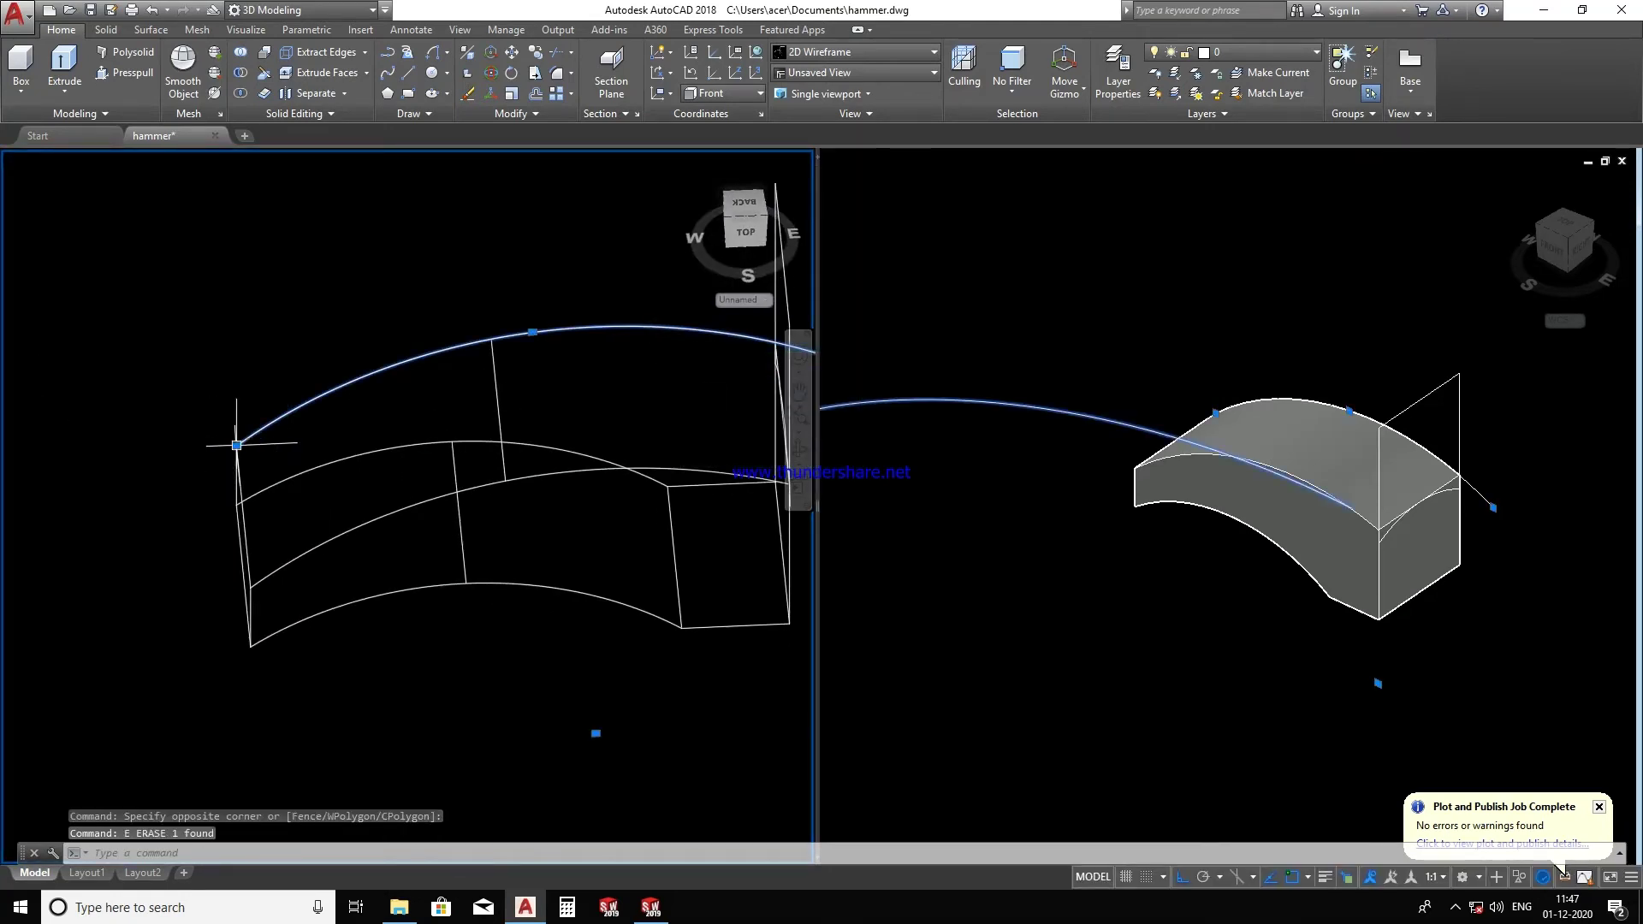
pyautogui.click(273, 489)
pyautogui.press('Escape')
pyautogui.click(206, 491)
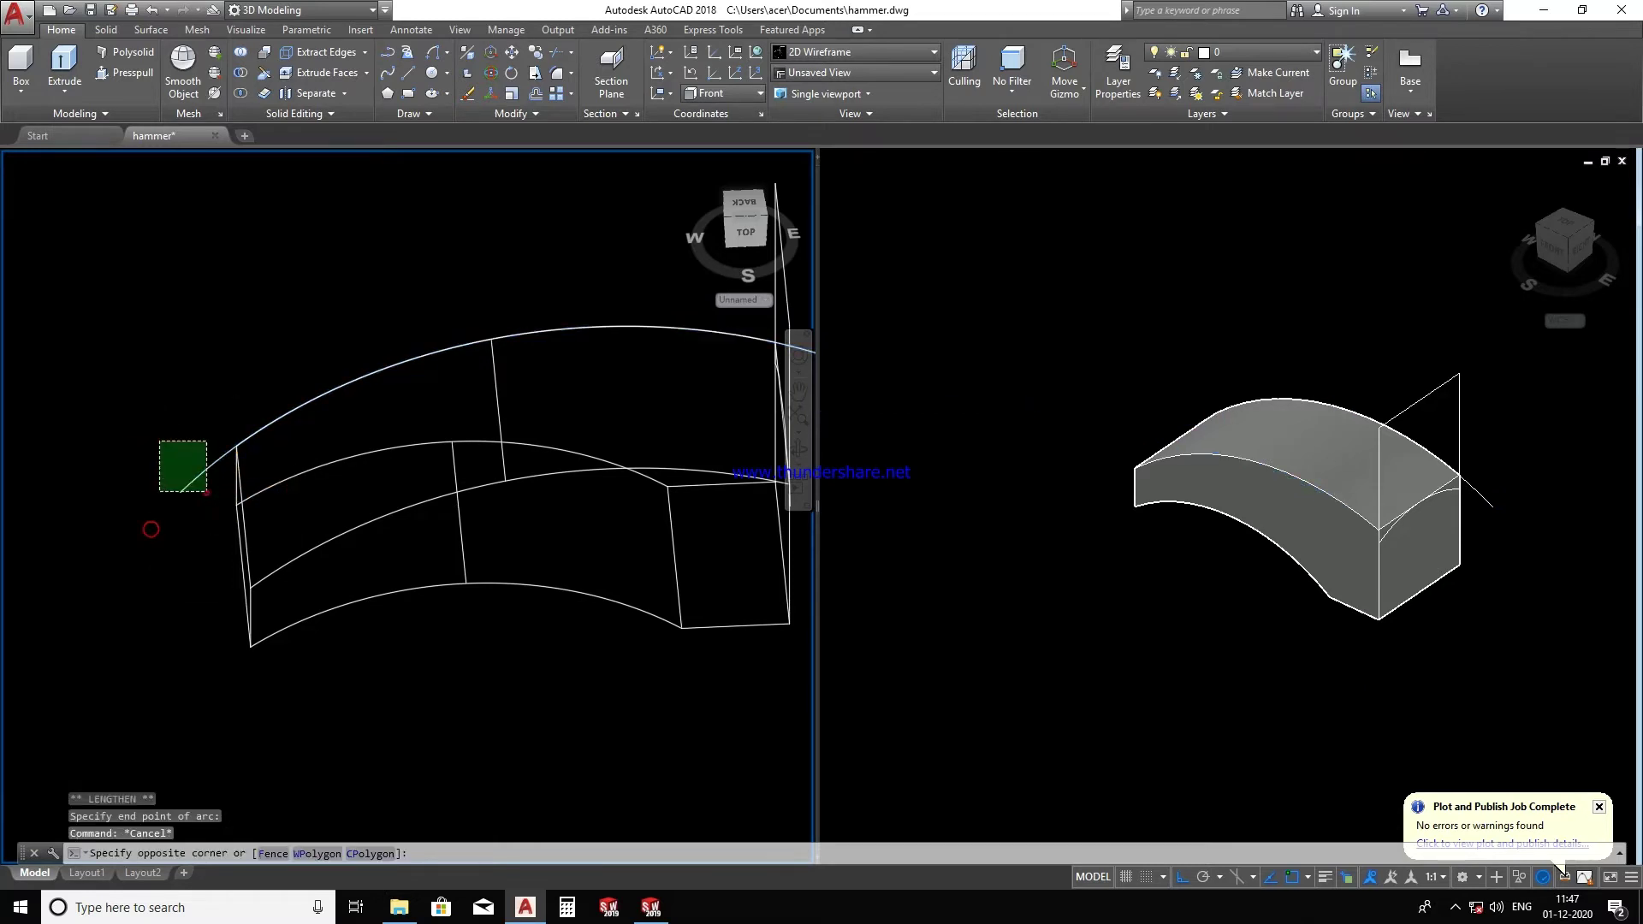
pyautogui.click(159, 441)
pyautogui.scroll(-3, 249, 558)
pyautogui.scroll(-1, 249, 558)
# - Move the arc from its end point toward the end profile's centre
pyautogui.write('m')
pyautogui.press('Return')
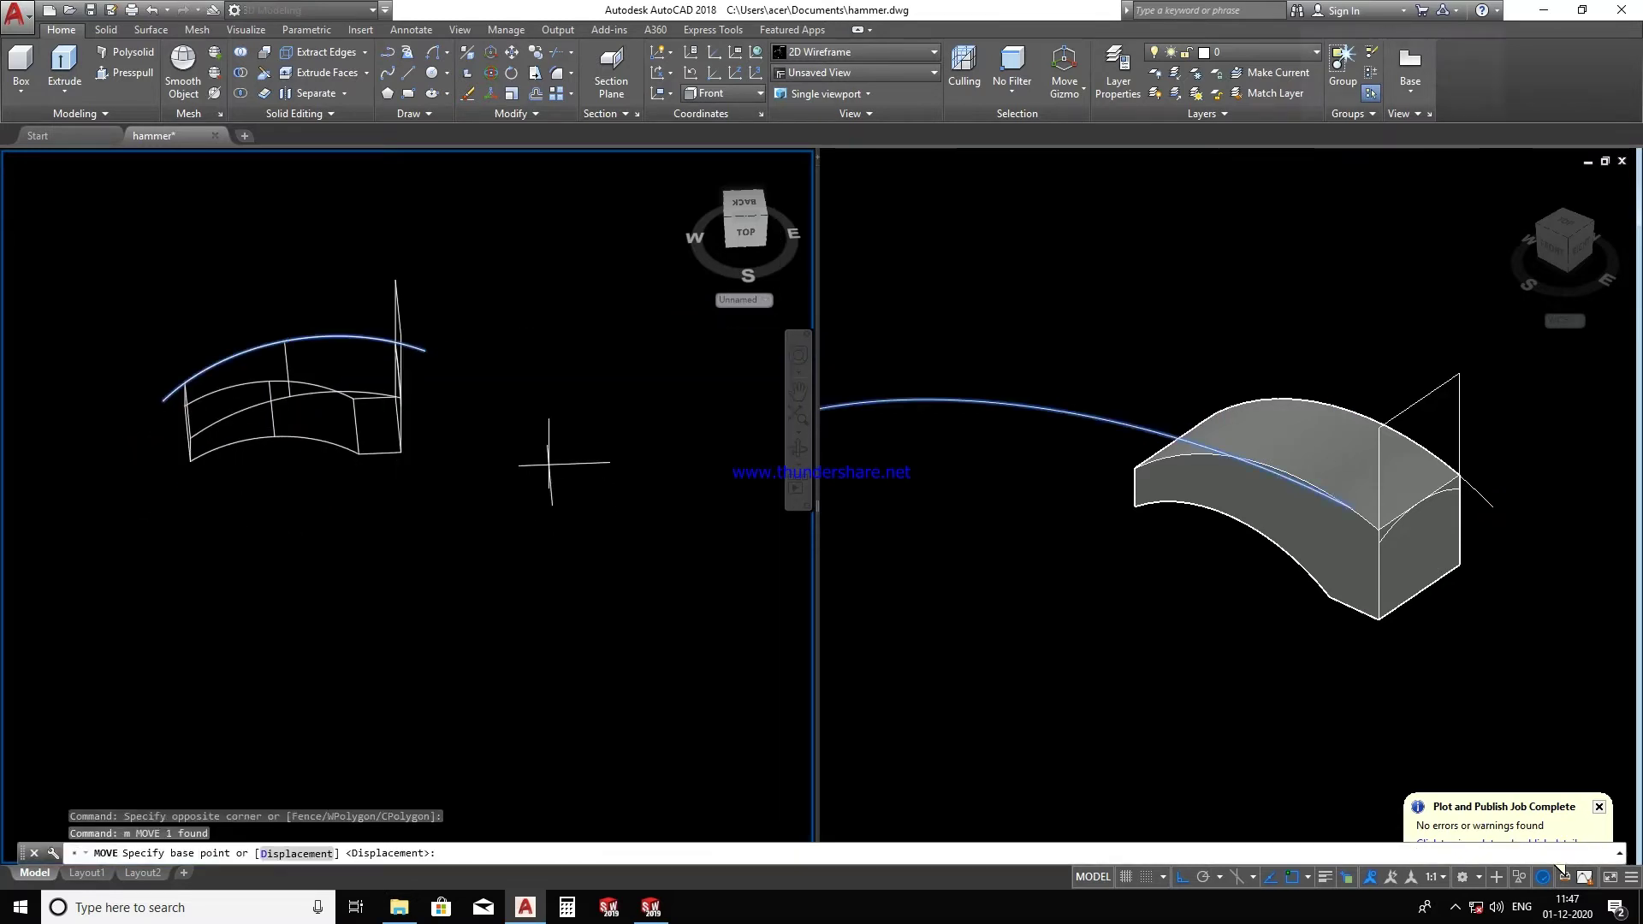
pyautogui.moveTo(557, 458)
pyautogui.keyDown('shift'); pyautogui.mouseDown(button='middle')
pyautogui.moveTo(542, 414)
pyautogui.moveTo(359, 385)
pyautogui.mouseUp(button='middle'); pyautogui.keyUp('shift')
pyautogui.scroll(5, 340, 375)
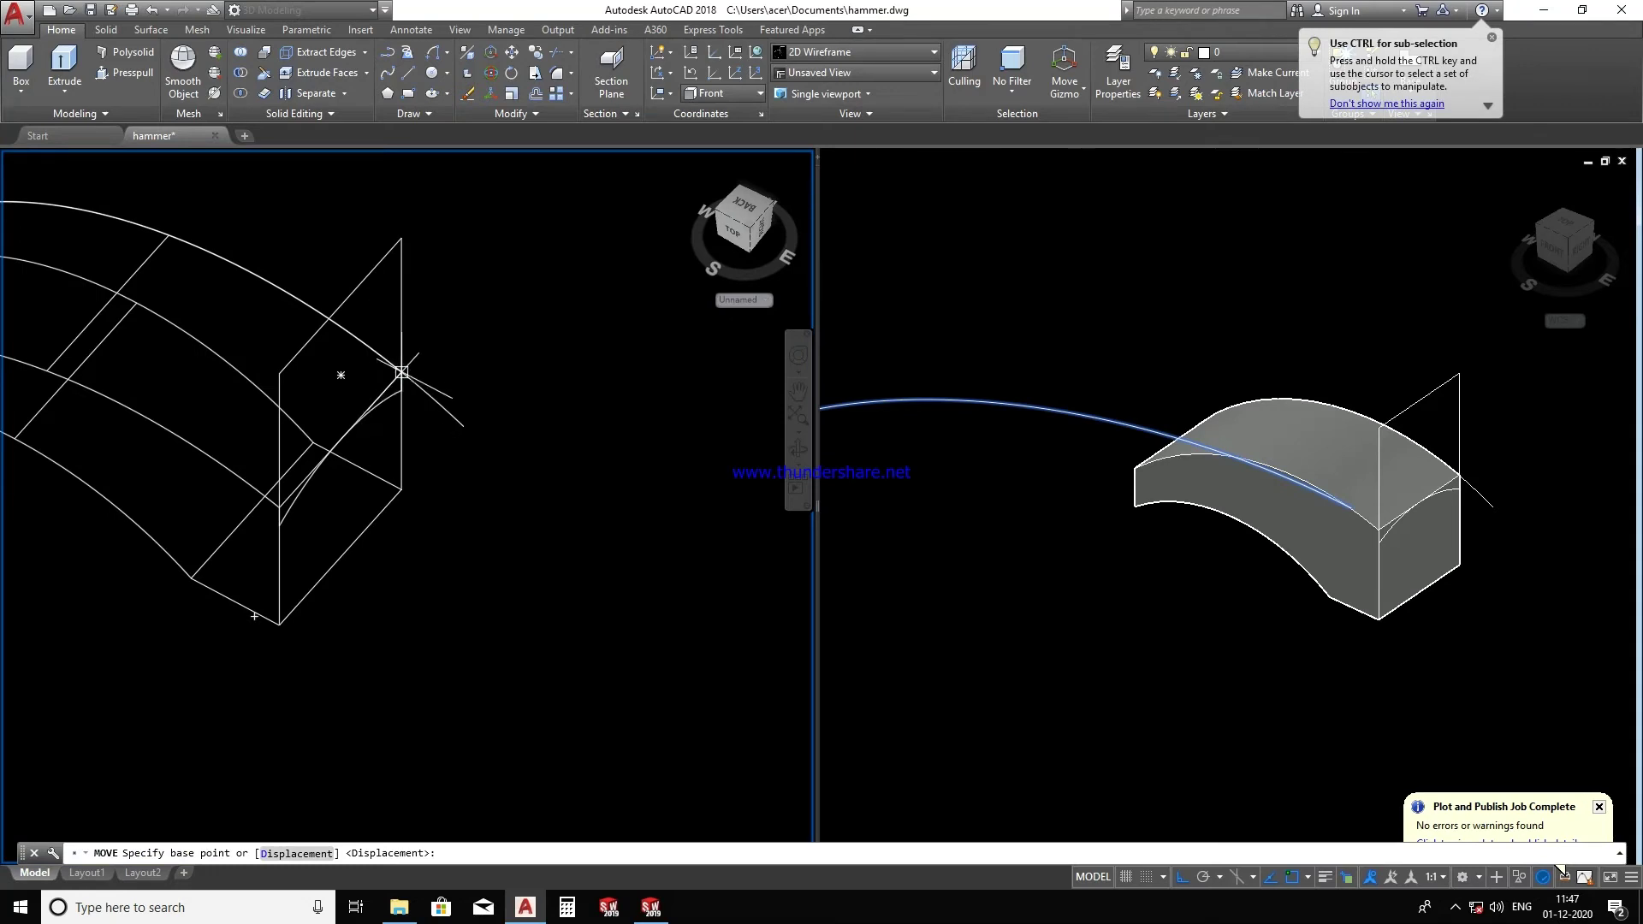
pyautogui.scroll(2, 401, 372)
pyautogui.click(399, 375)
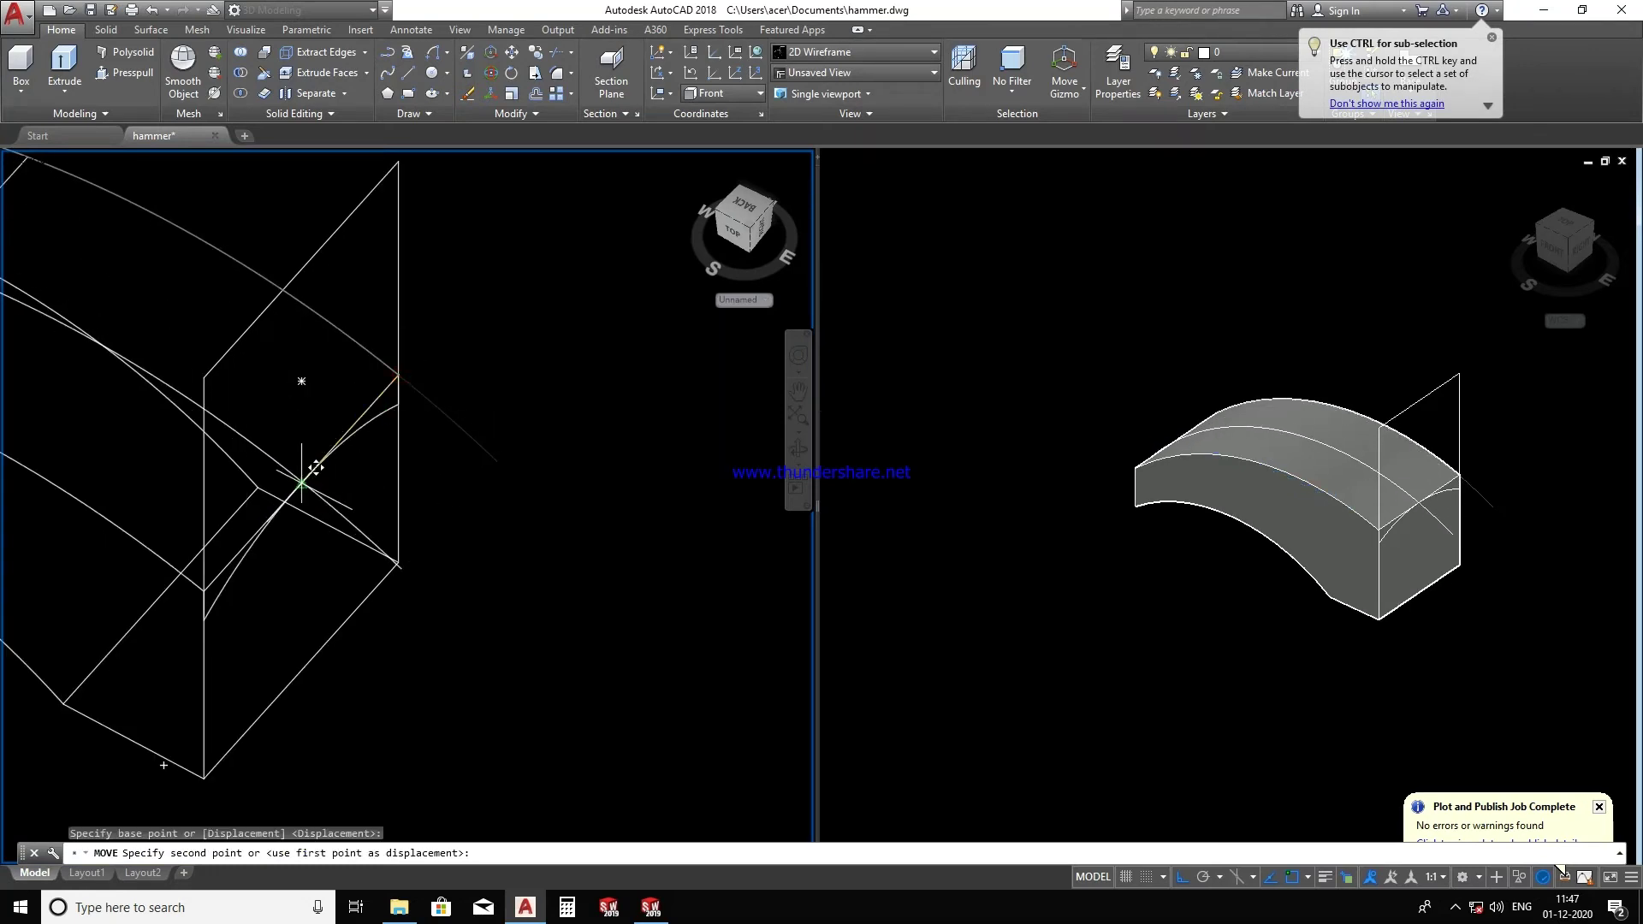
pyautogui.press('Escape')
pyautogui.keyDown('shift'); pyautogui.moveTo(300, 479); pyautogui.dragTo(418, 586, button='middle'); pyautogui.keyUp('shift')
pyautogui.press('Escape')
pyautogui.scroll(-3, 470, 349)
pyautogui.keyDown('shift'); pyautogui.moveTo(469, 348); pyautogui.dragTo(561, 378, button='middle'); pyautogui.keyUp('shift')
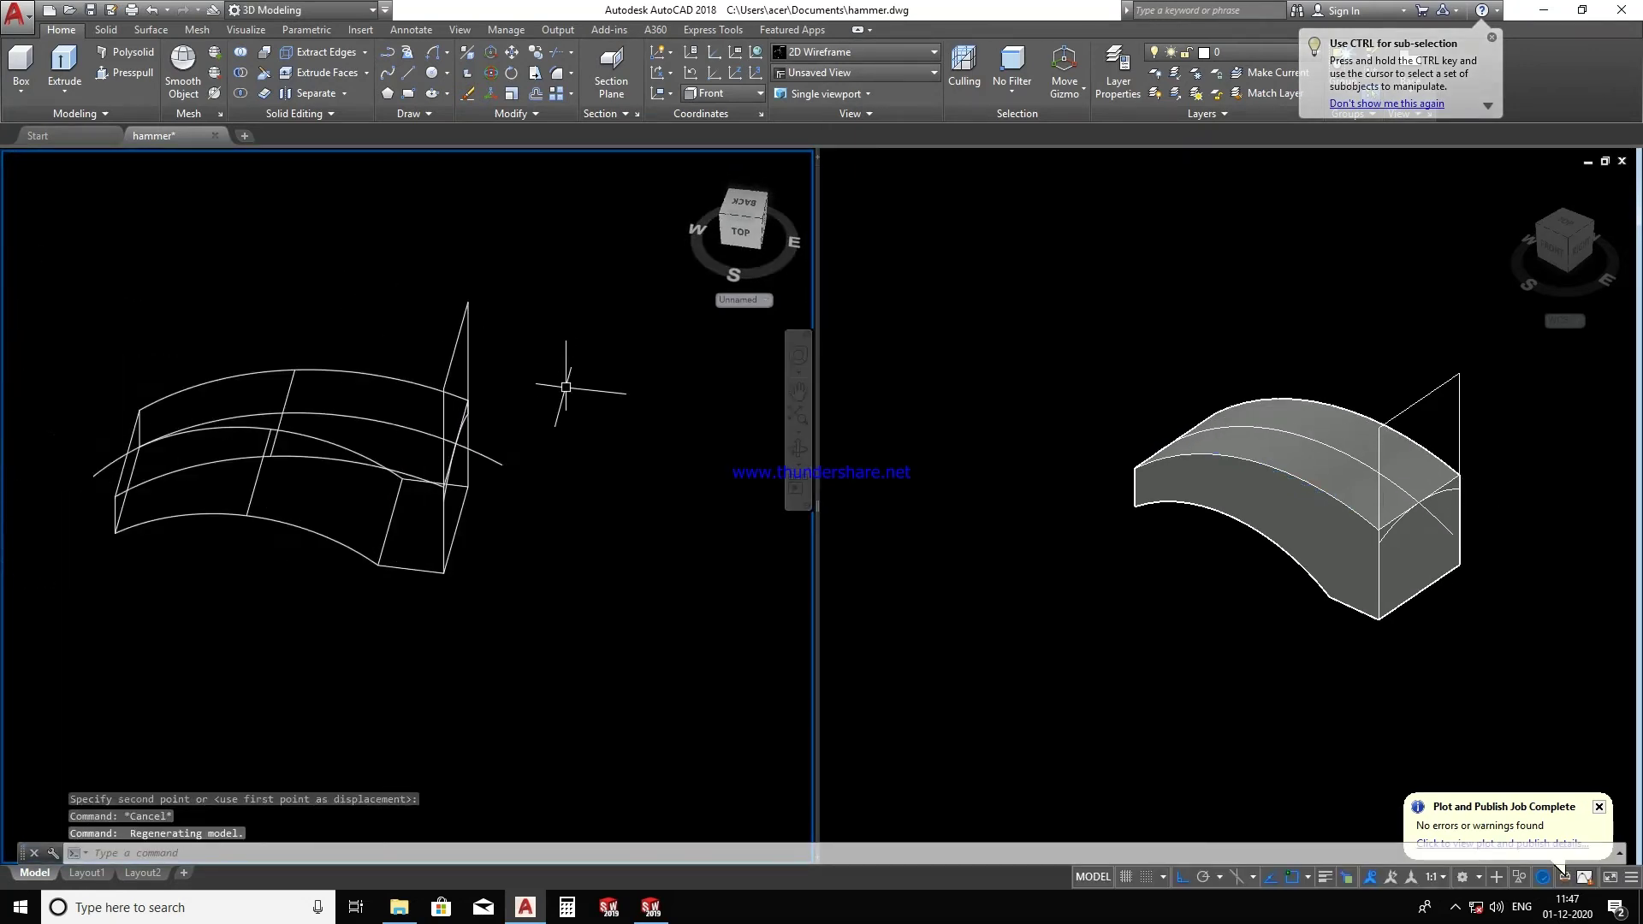
pyautogui.press('Escape')
pyautogui.click(725, 95)
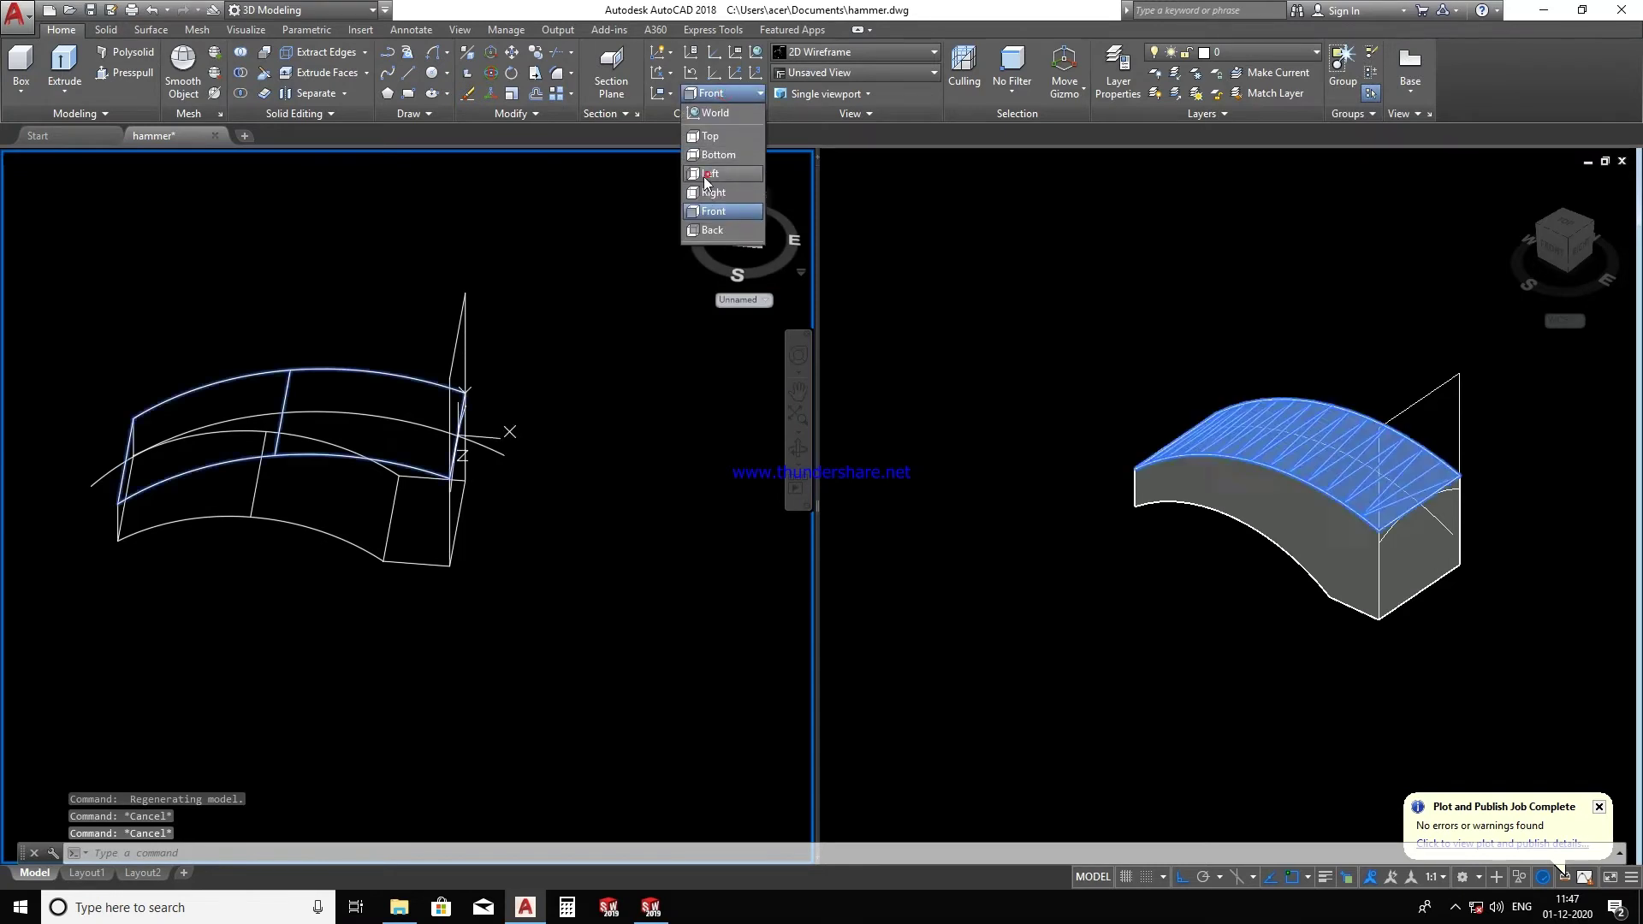
# - Set the UCS to Left and sweep the rectangular end profile along the arc
pyautogui.click(710, 167)
pyautogui.click(460, 338)
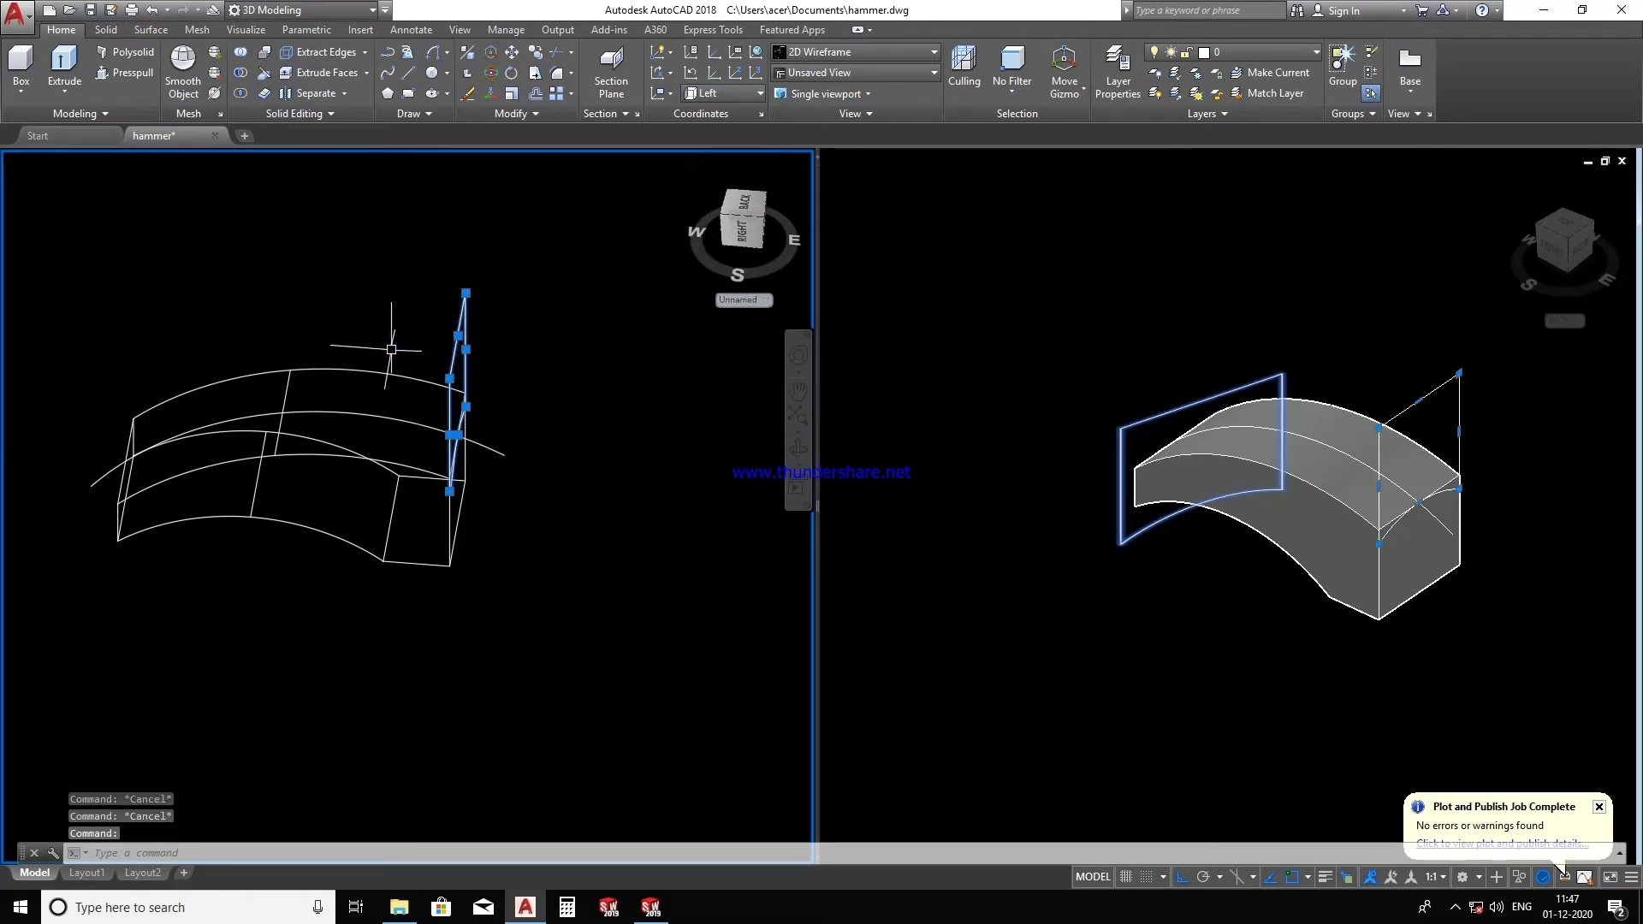
pyautogui.write('sw')
pyautogui.press('Return')
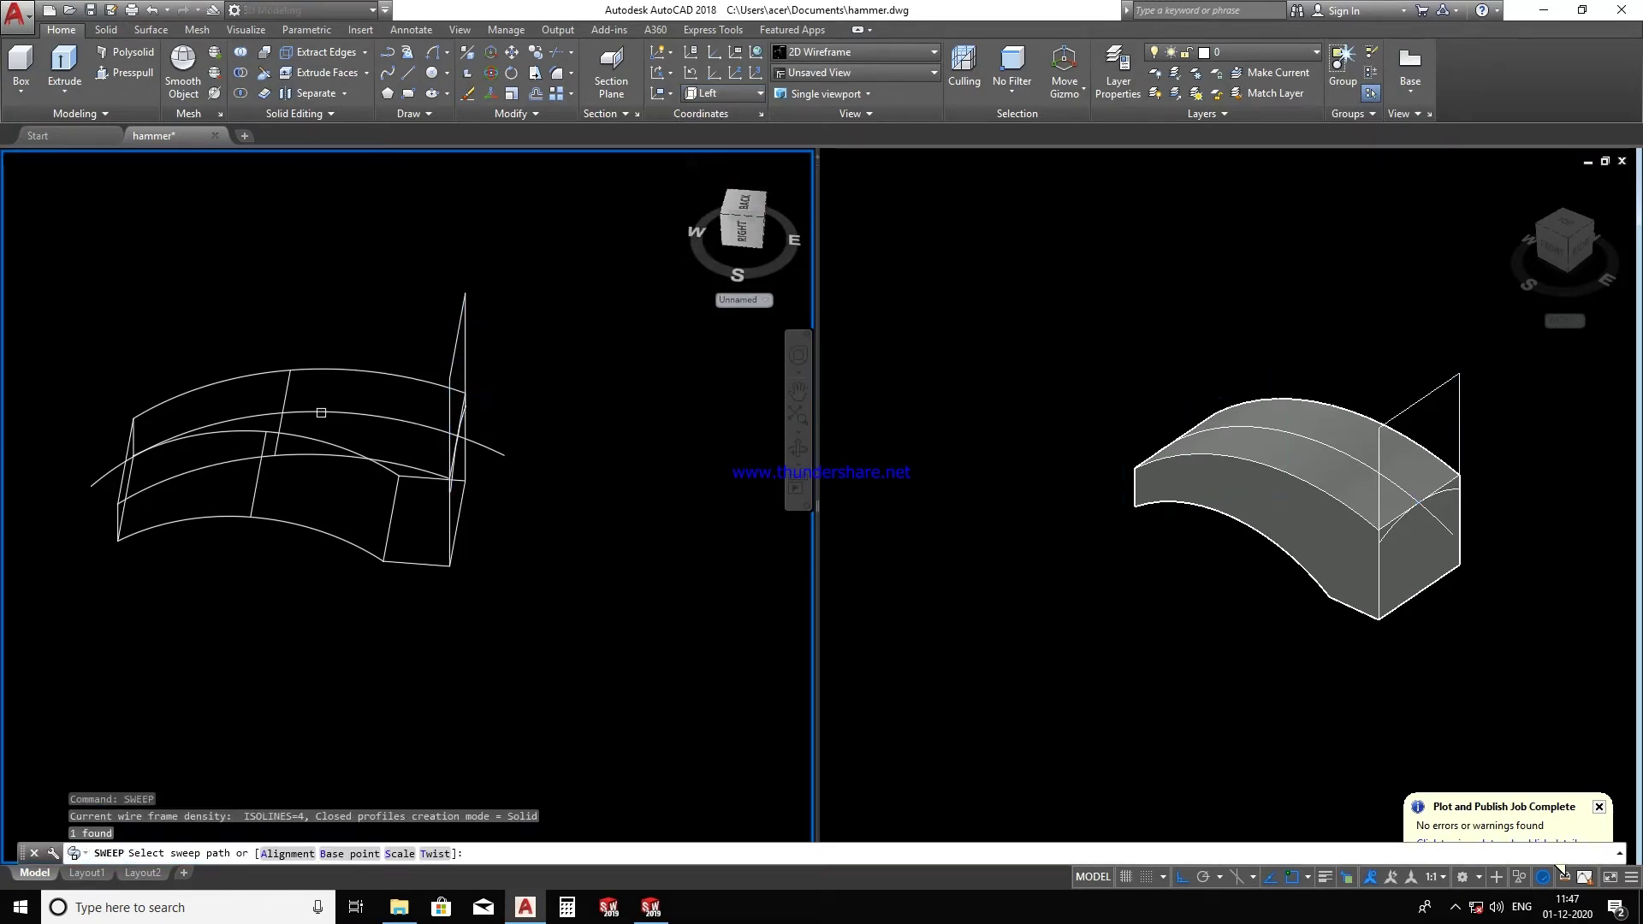
pyautogui.click(321, 415)
pyautogui.press('Escape')
pyautogui.moveTo(422, 579)
pyautogui.keyDown('shift'); pyautogui.mouseDown(button='middle')
pyautogui.moveTo(394, 478)
pyautogui.moveTo(323, 487)
pyautogui.moveTo(396, 539)
pyautogui.mouseUp(button='middle'); pyautogui.keyUp('shift')
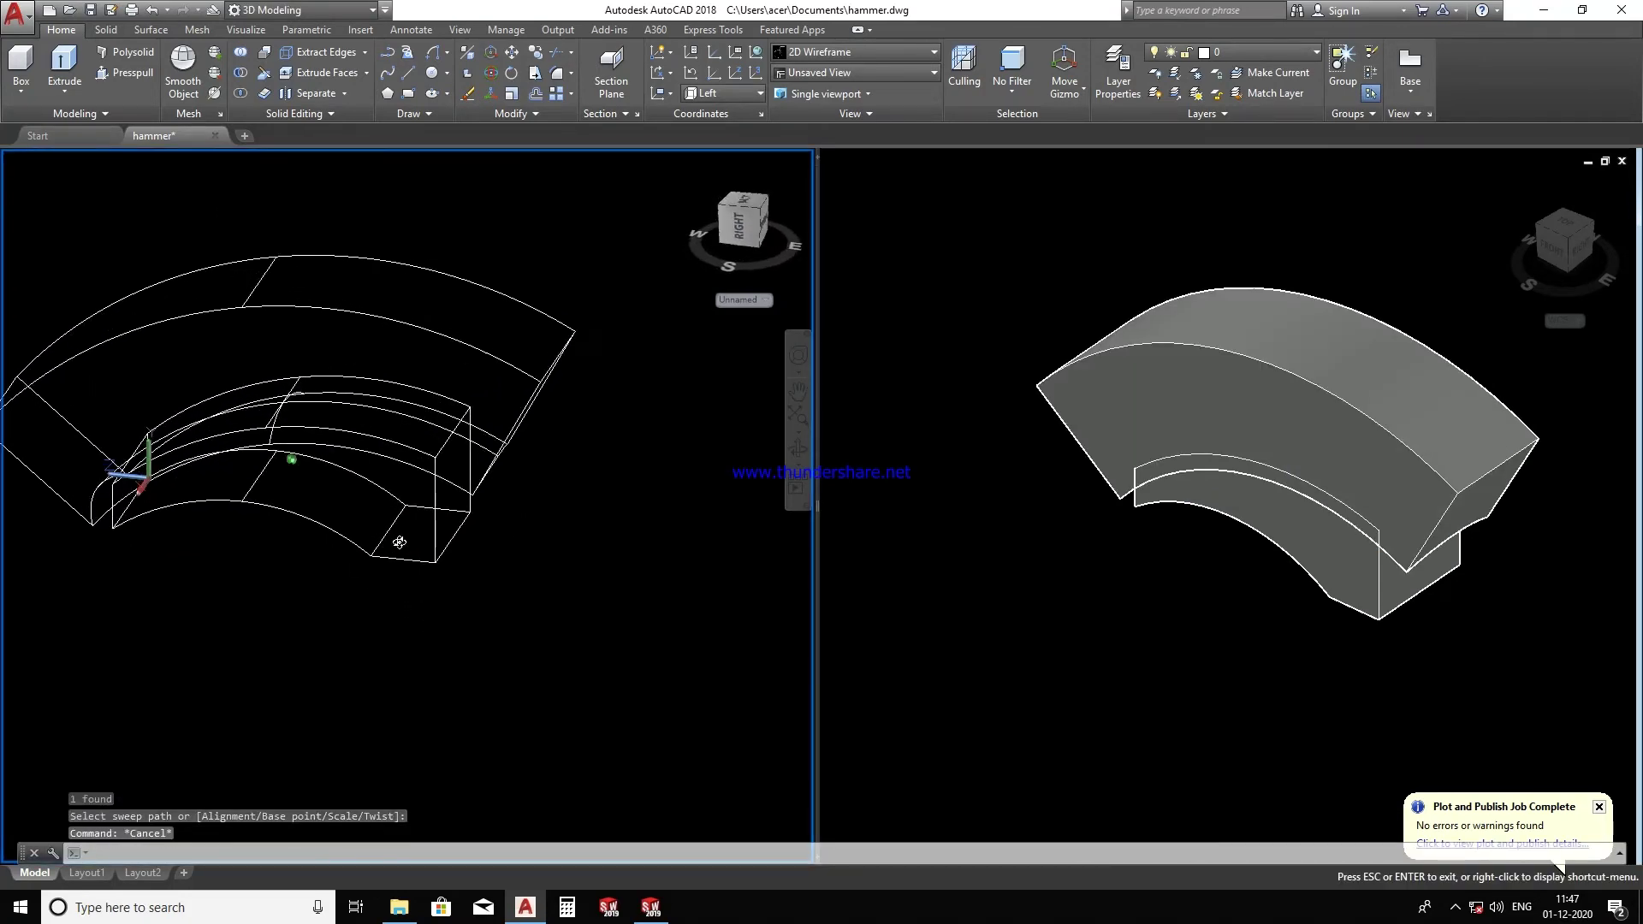
# - Subtract the swept solid from the block to round its top
pyautogui.click(240, 72)
pyautogui.click(479, 578)
pyautogui.click(390, 517)
pyautogui.press('Return')
pyautogui.click(547, 473)
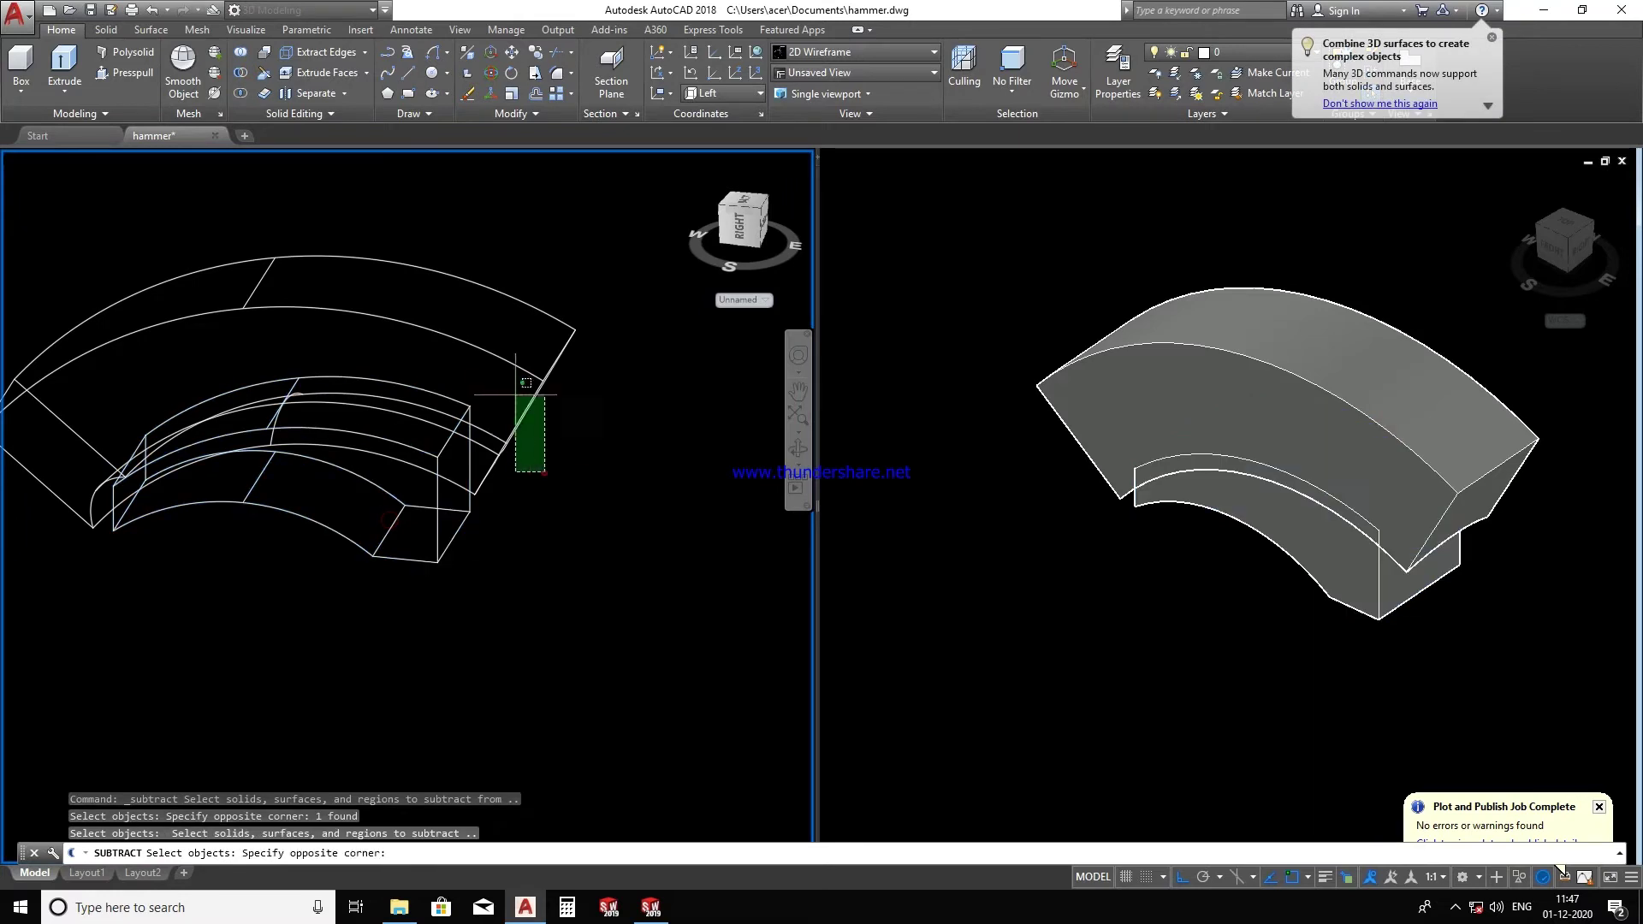
pyautogui.click(511, 378)
pyautogui.press('Return')
pyautogui.moveTo(495, 366)
pyautogui.keyDown('shift'); pyautogui.mouseDown(button='middle')
pyautogui.moveTo(319, 590)
pyautogui.moveTo(367, 576)
pyautogui.moveTo(476, 589)
pyautogui.moveTo(441, 586)
pyautogui.moveTo(432, 551)
pyautogui.moveTo(414, 539)
pyautogui.moveTo(455, 661)
pyautogui.moveTo(429, 682)
pyautogui.mouseUp(button='middle'); pyautogui.keyUp('shift')
pyautogui.press('Escape')
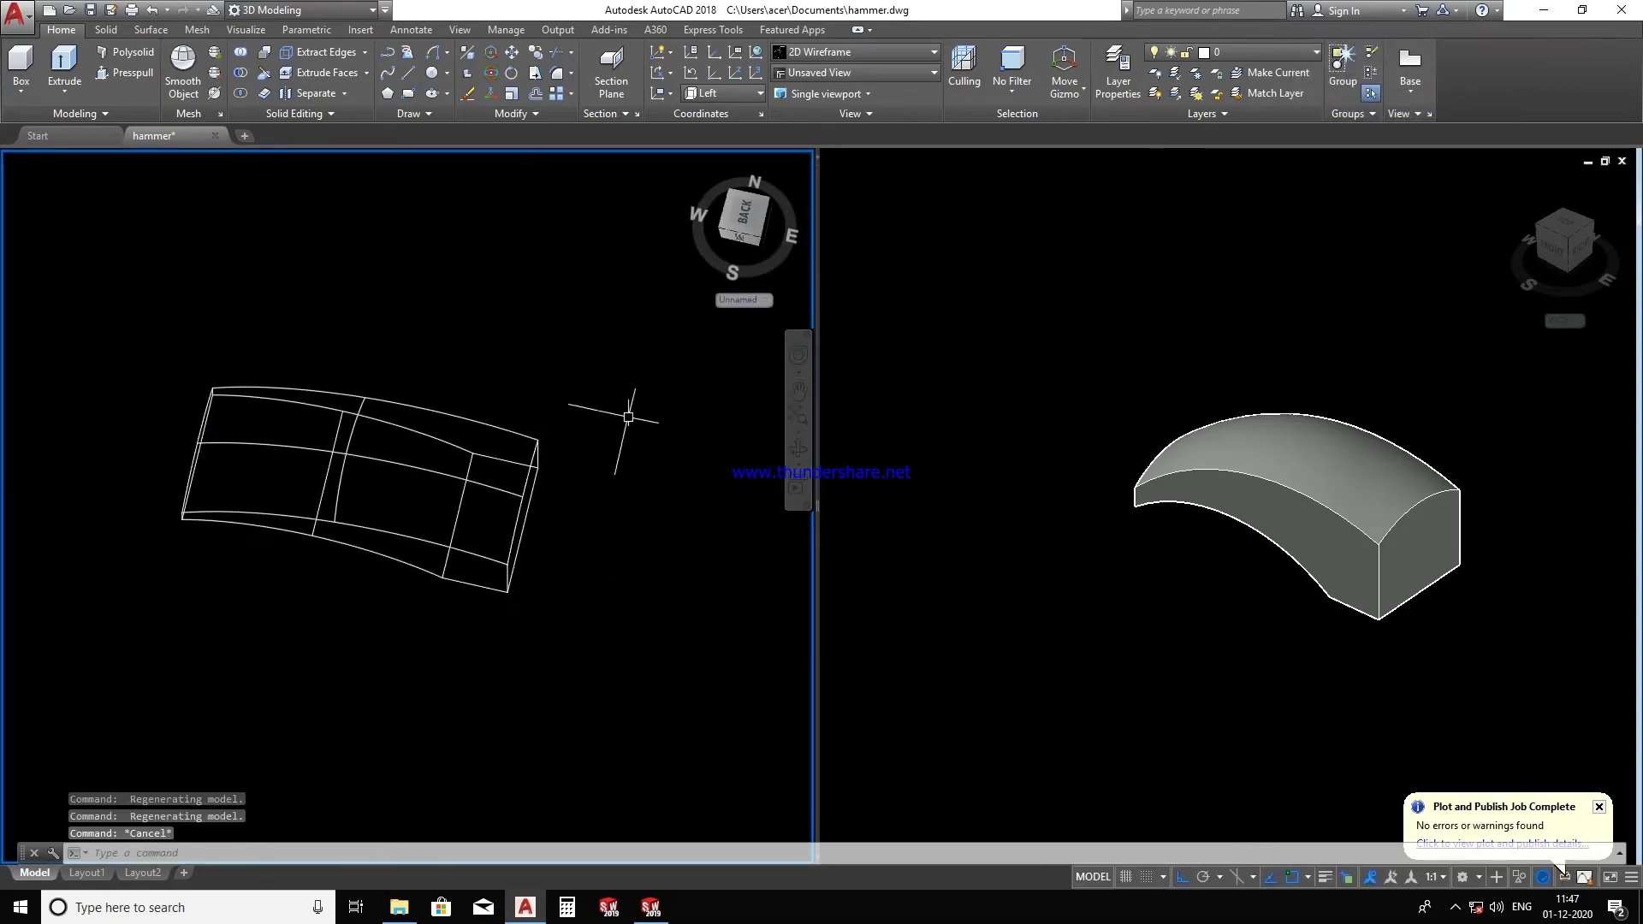
# - Reset to World UCS and top view, then draw the angled triangle side from the body's left edge
pyautogui.click(756, 54)
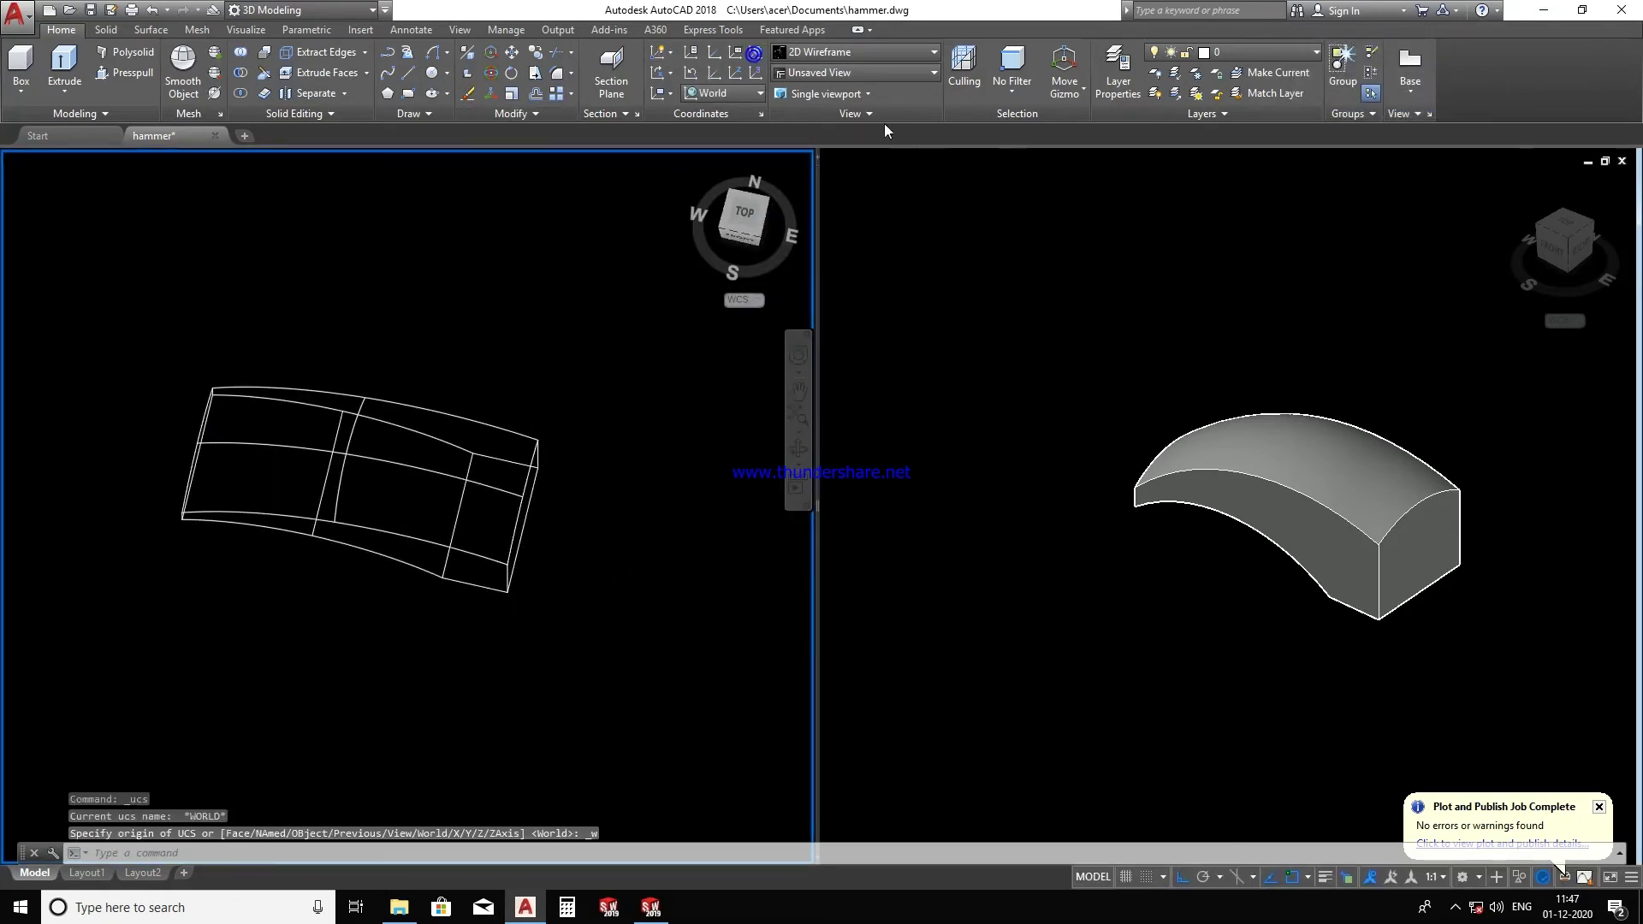
pyautogui.click(747, 216)
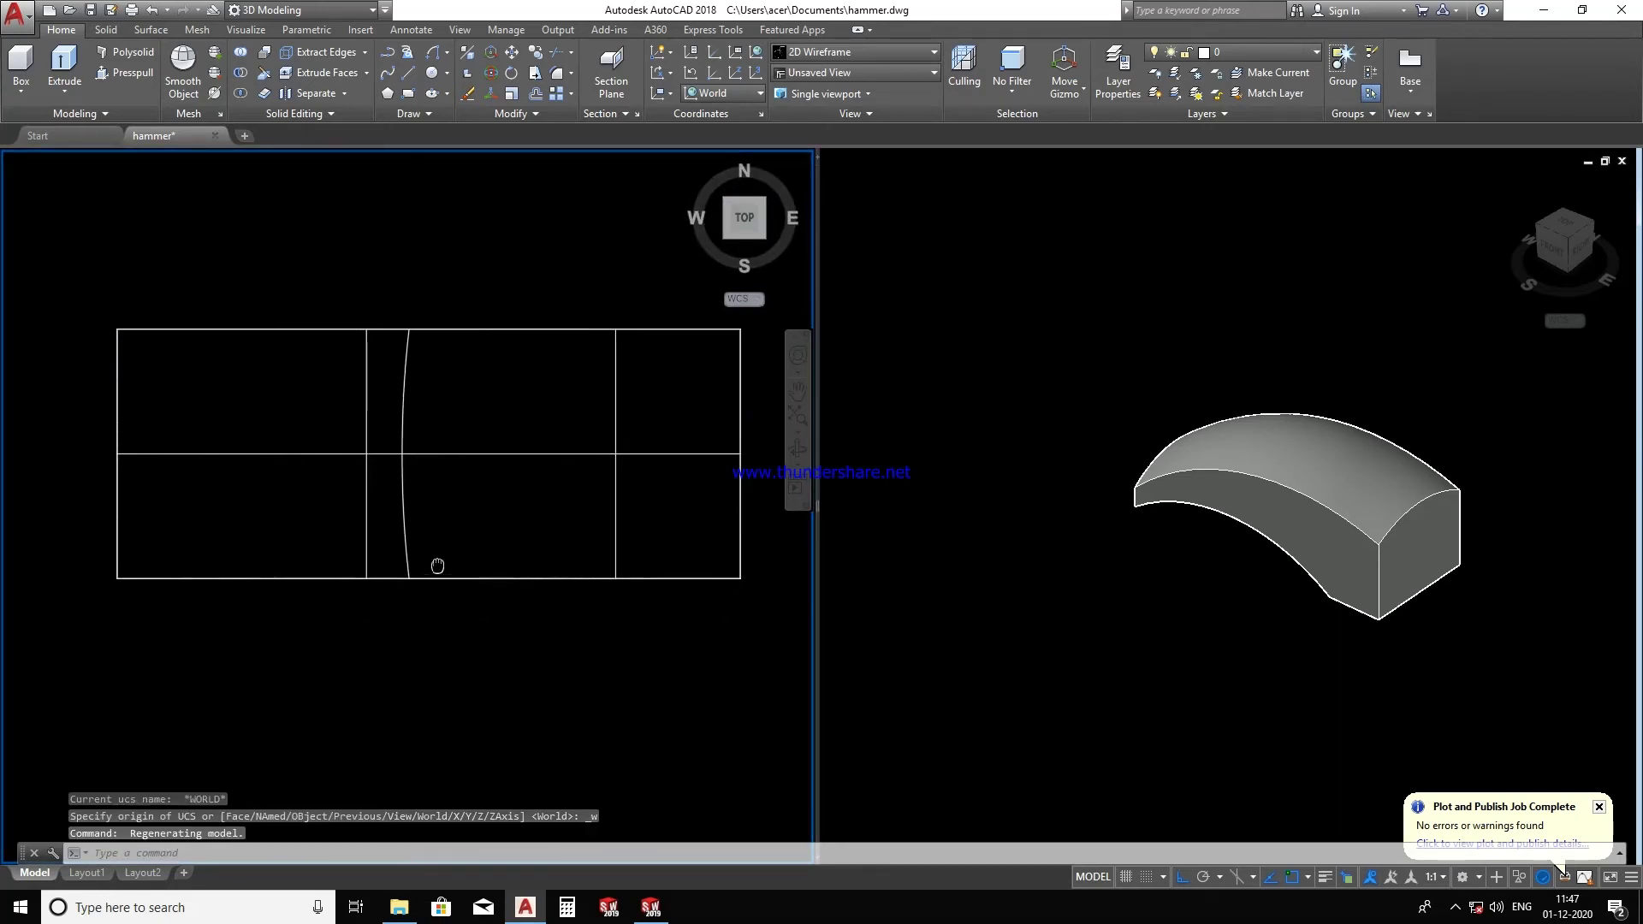
pyautogui.write('l')
pyautogui.press('Return')
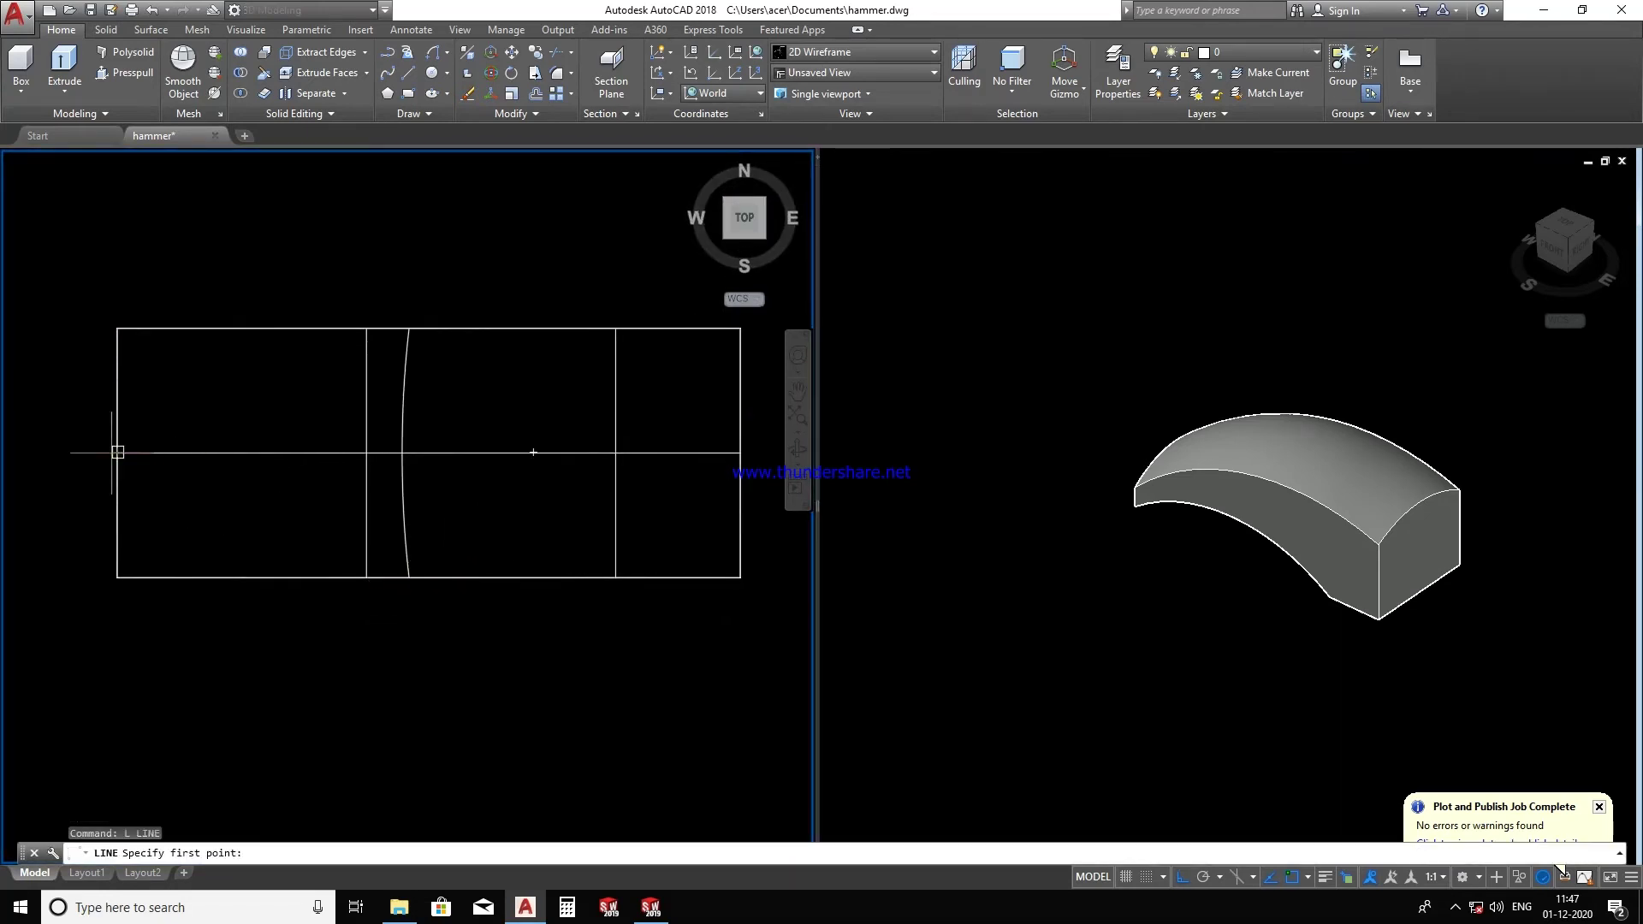
pyautogui.click(117, 452)
pyautogui.write('80')
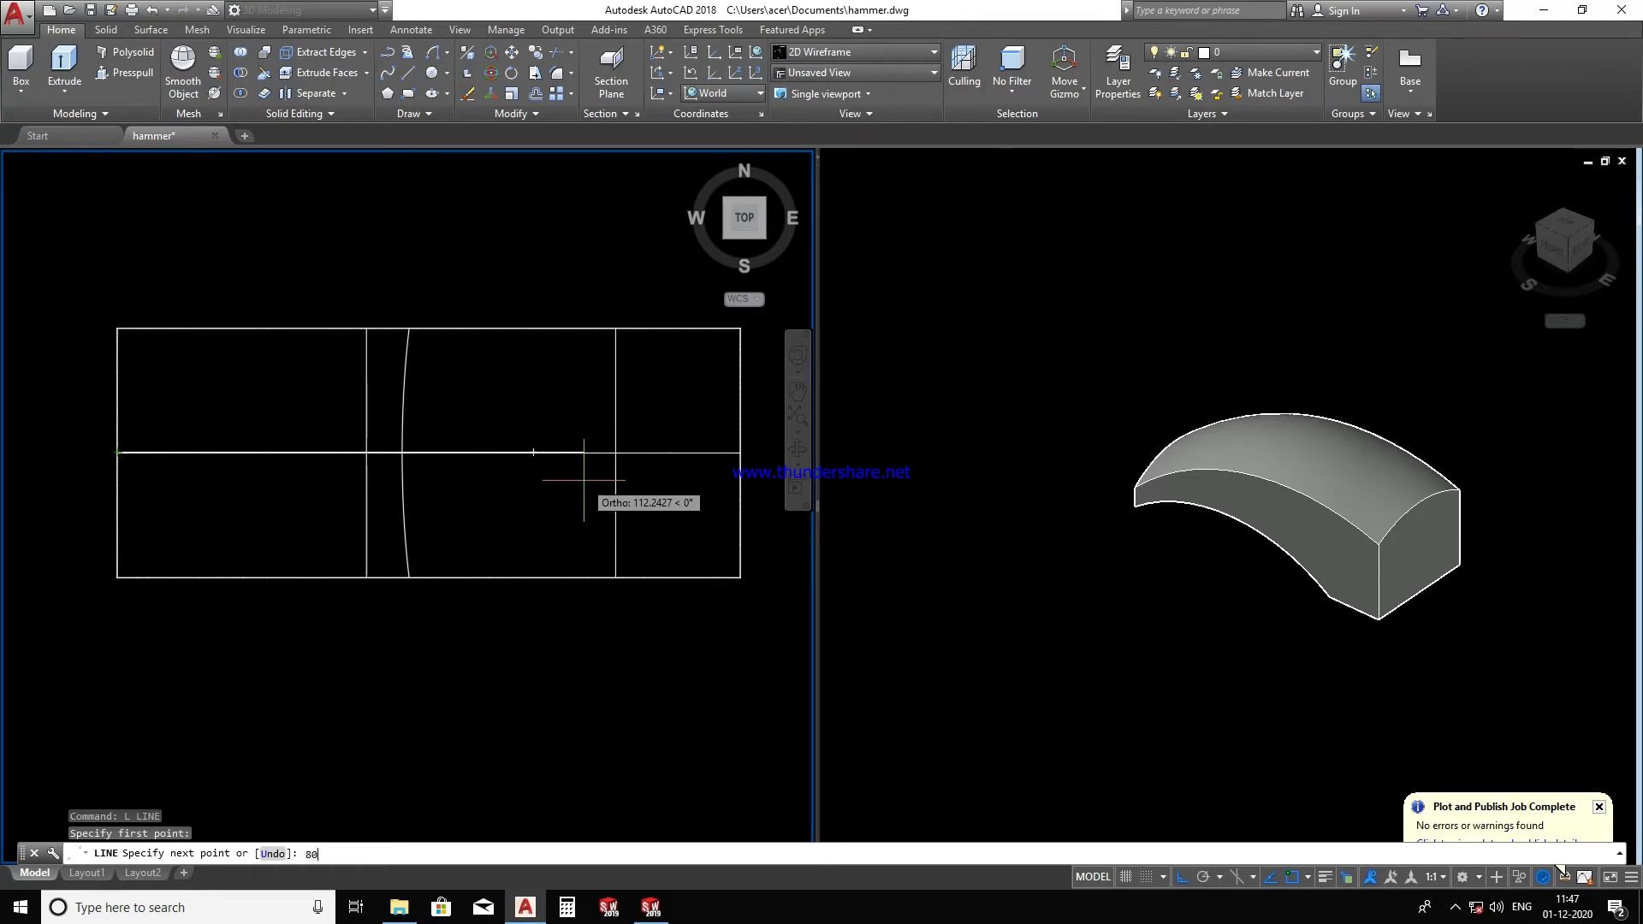
pyautogui.press('Return')
pyautogui.moveTo(107, 369); pyautogui.dragTo(246, 376, button='middle')
pyautogui.write('<-1')
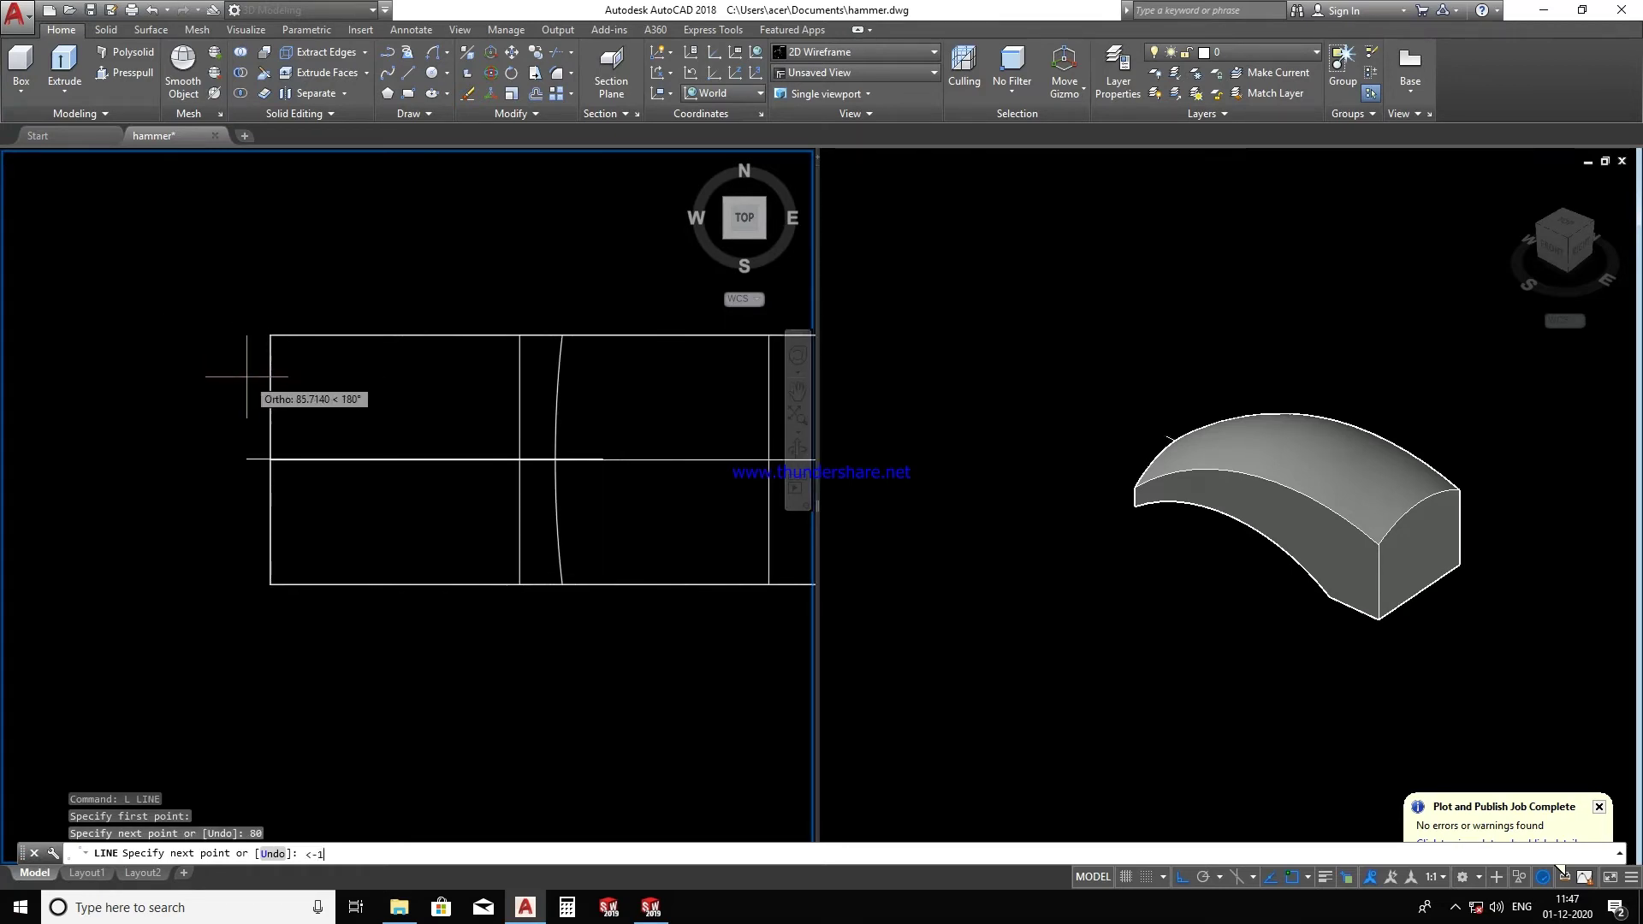
pyautogui.write('5')
pyautogui.press('Return')
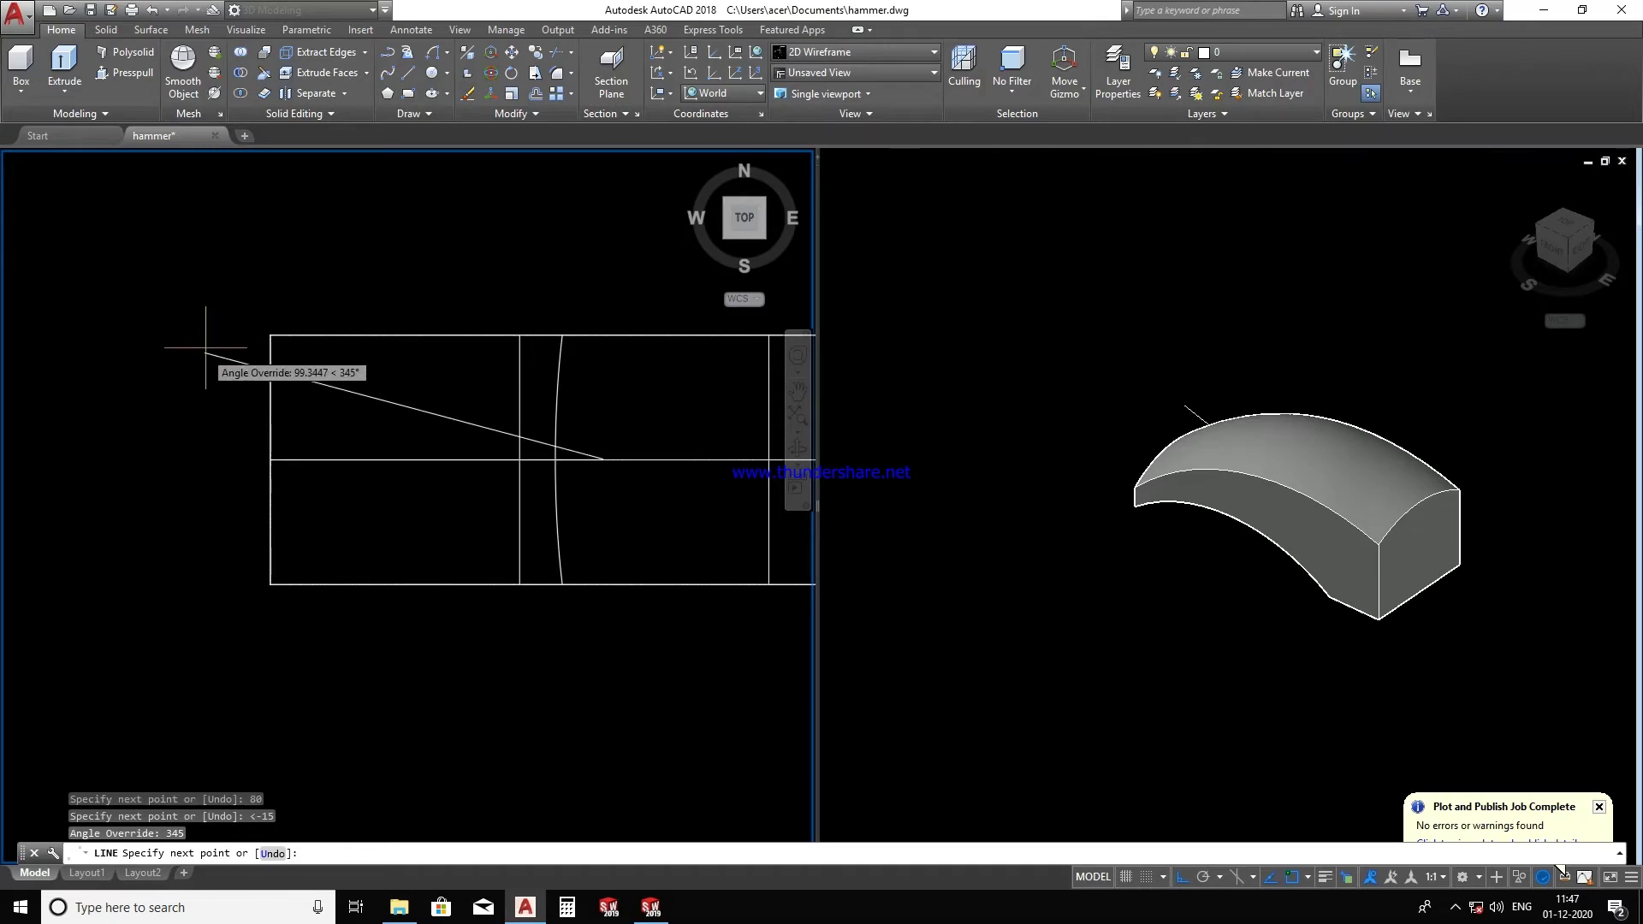
pyautogui.click(159, 342)
pyautogui.press('Escape')
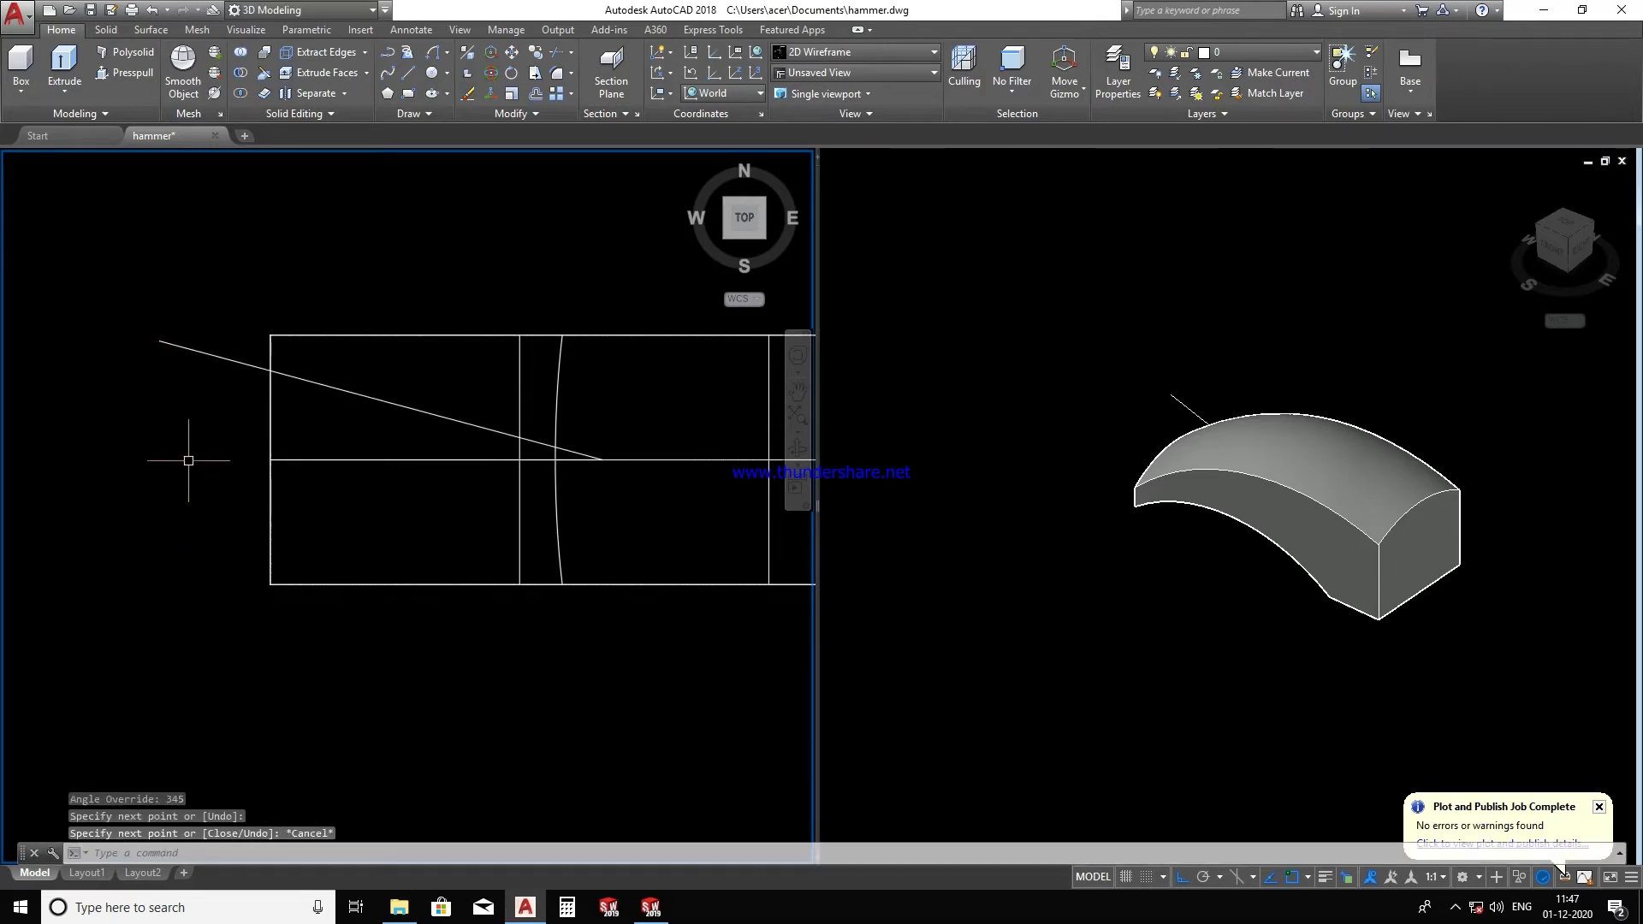
# - Mirror the angled line across the centre line, keeping the original
pyautogui.moveTo(221, 394); pyautogui.dragTo(169, 292)
pyautogui.write('mi')
pyautogui.press('Return')
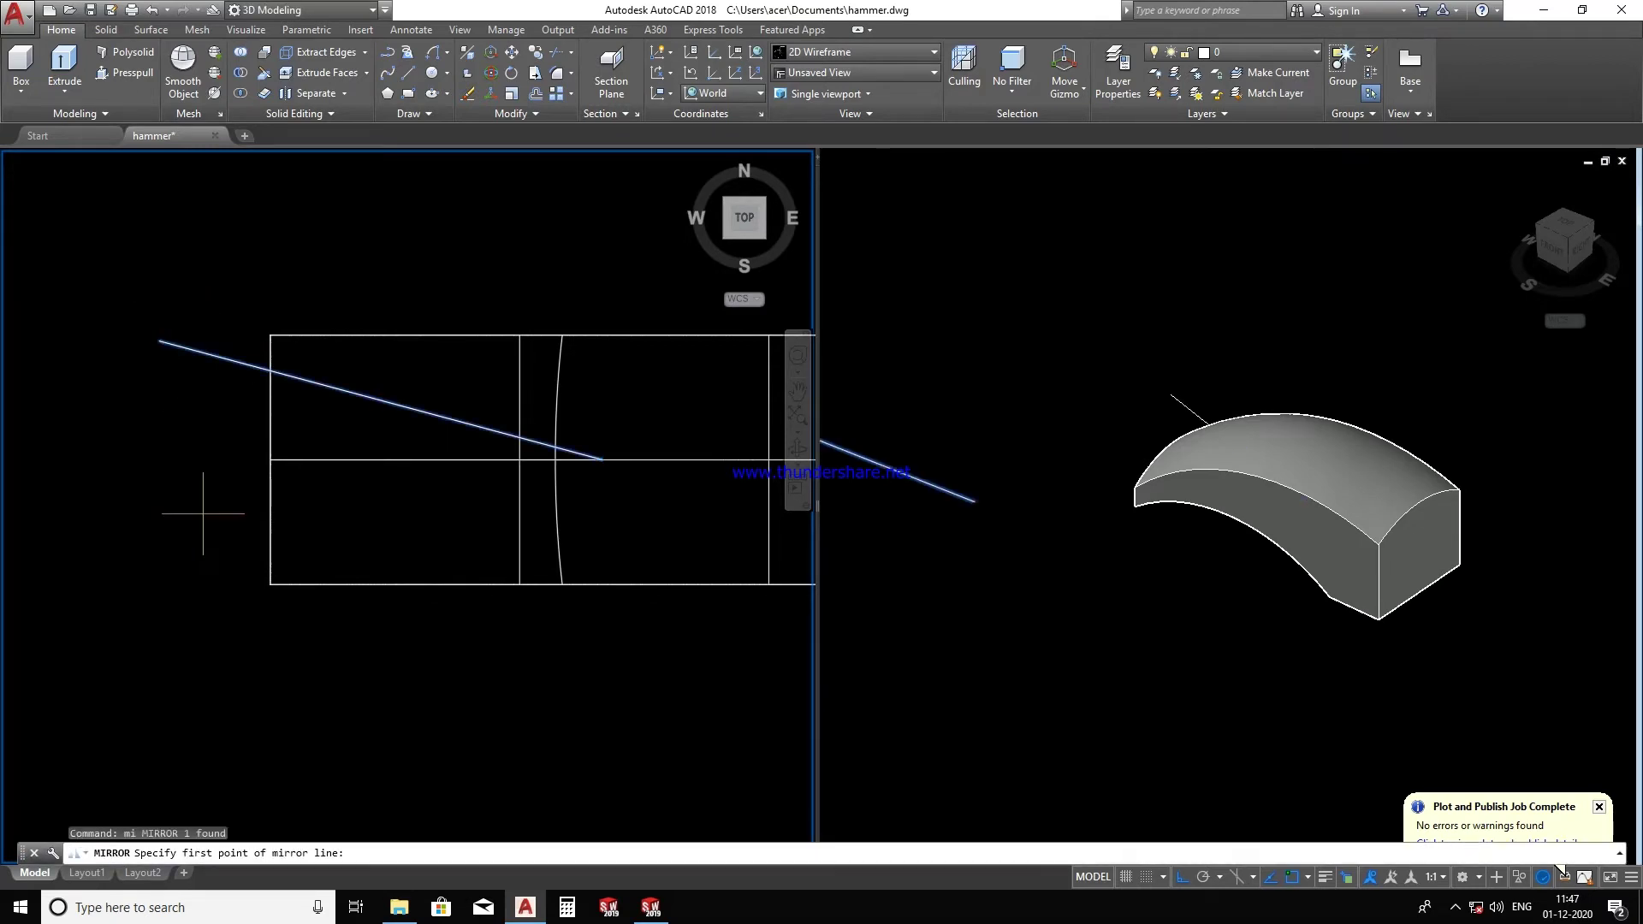
pyautogui.click(271, 459)
pyautogui.click(128, 460)
pyautogui.press('Return')
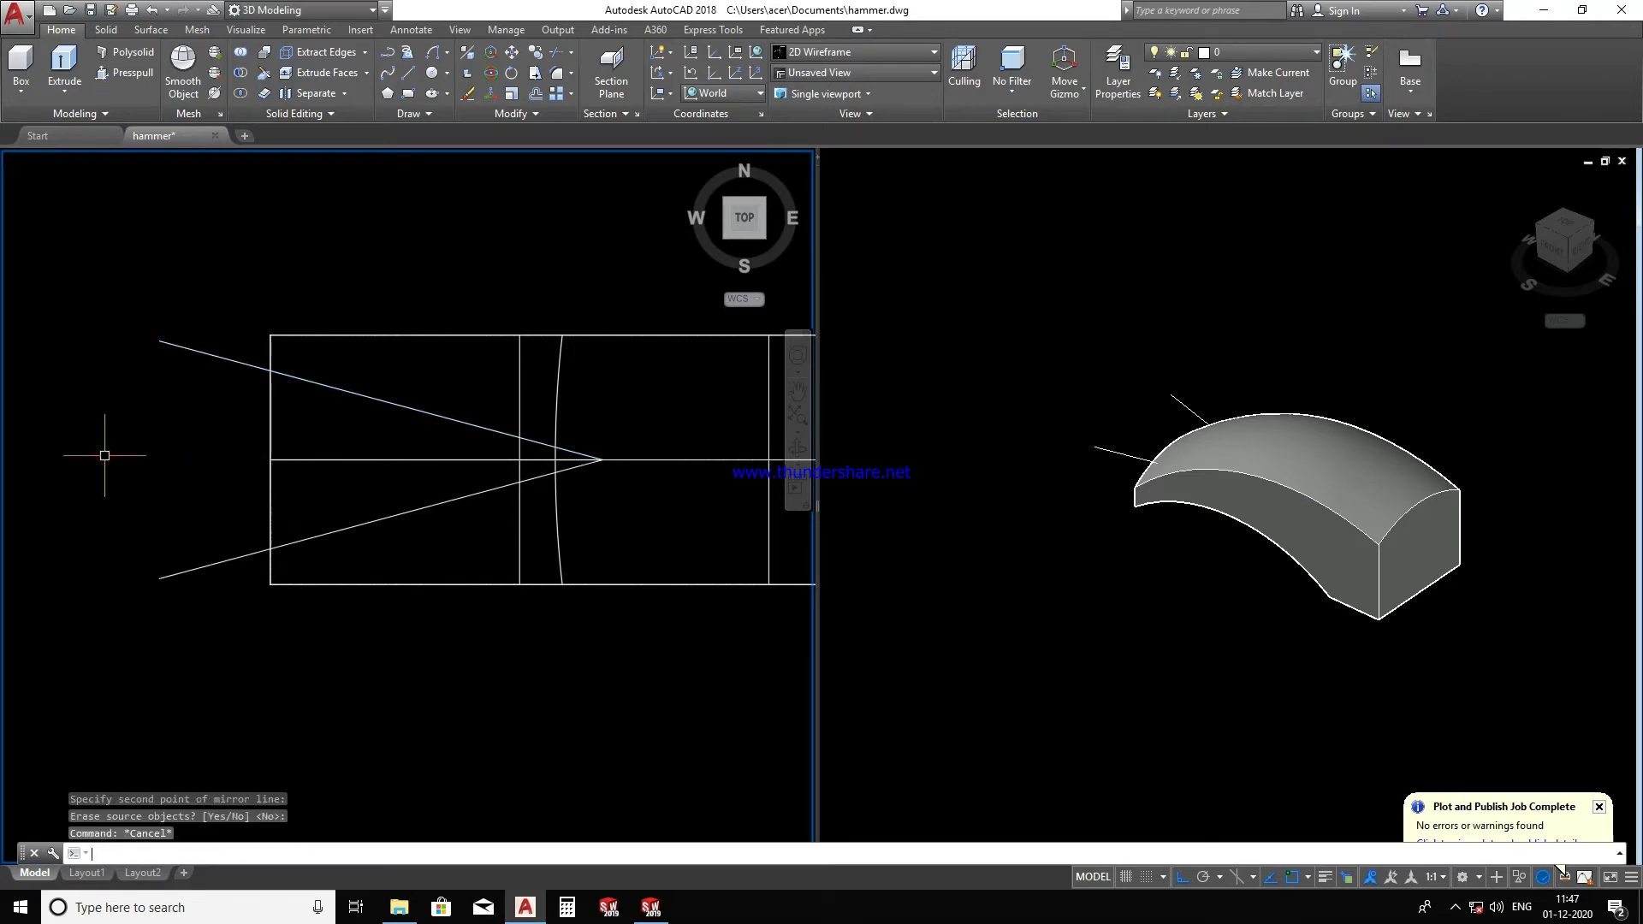
# - Draw the vertical closing line between the two open line ends
pyautogui.write('l')
pyautogui.press('Return')
pyautogui.click(159, 578)
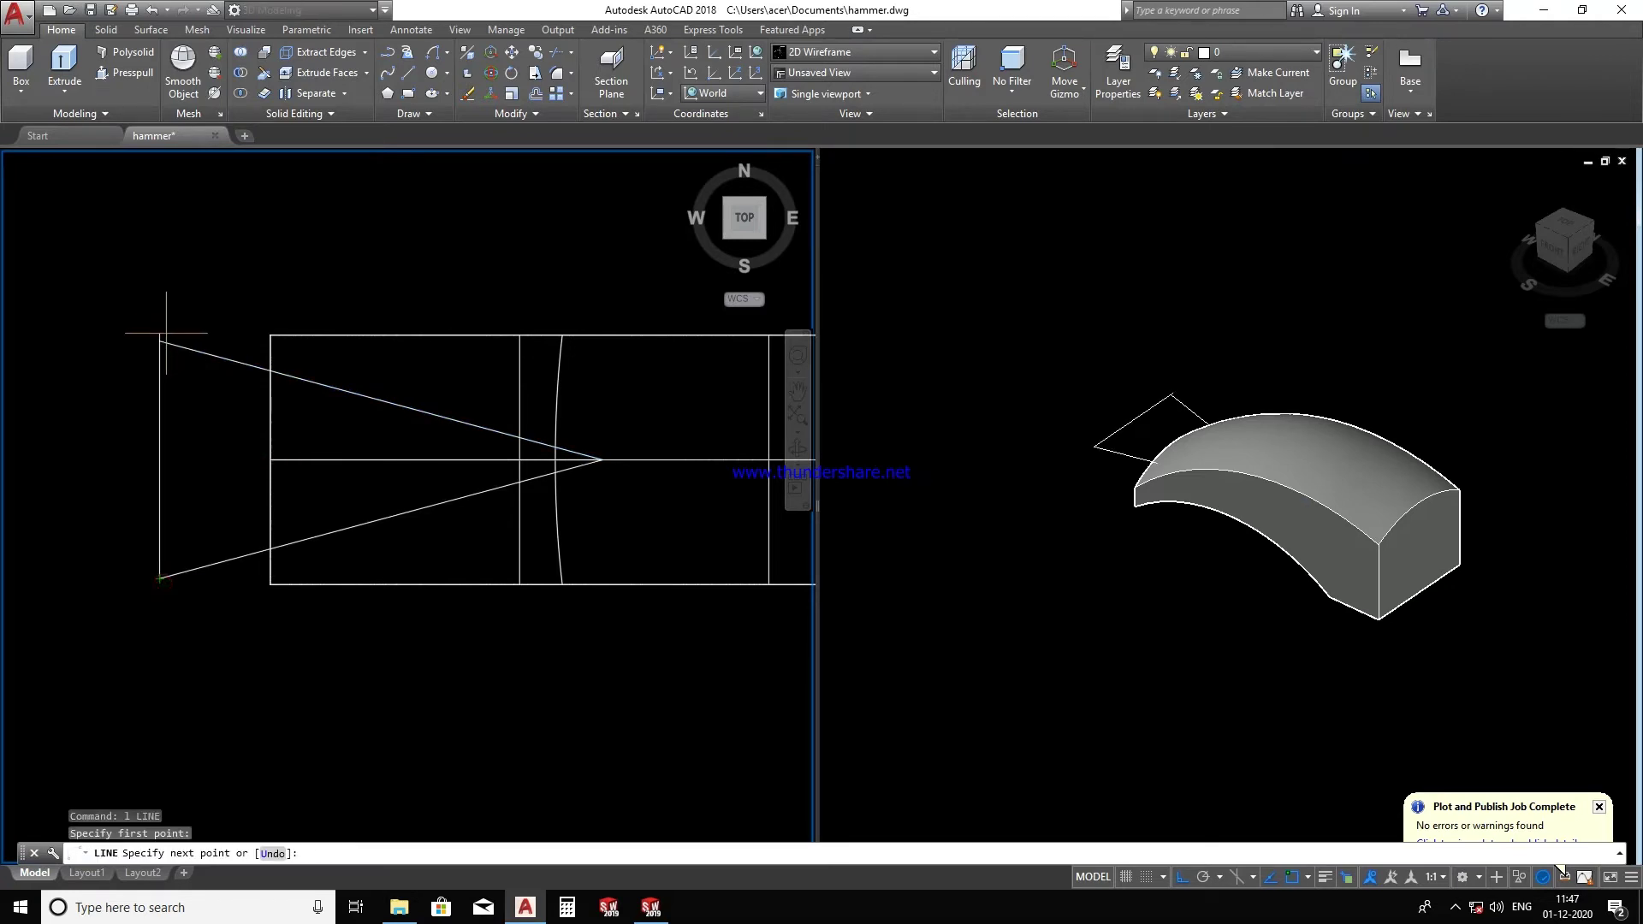
pyautogui.click(159, 341)
pyautogui.press('Escape')
# - Join the three triangle lines into a single closed polyline
pyautogui.click(213, 637)
pyautogui.click(149, 329)
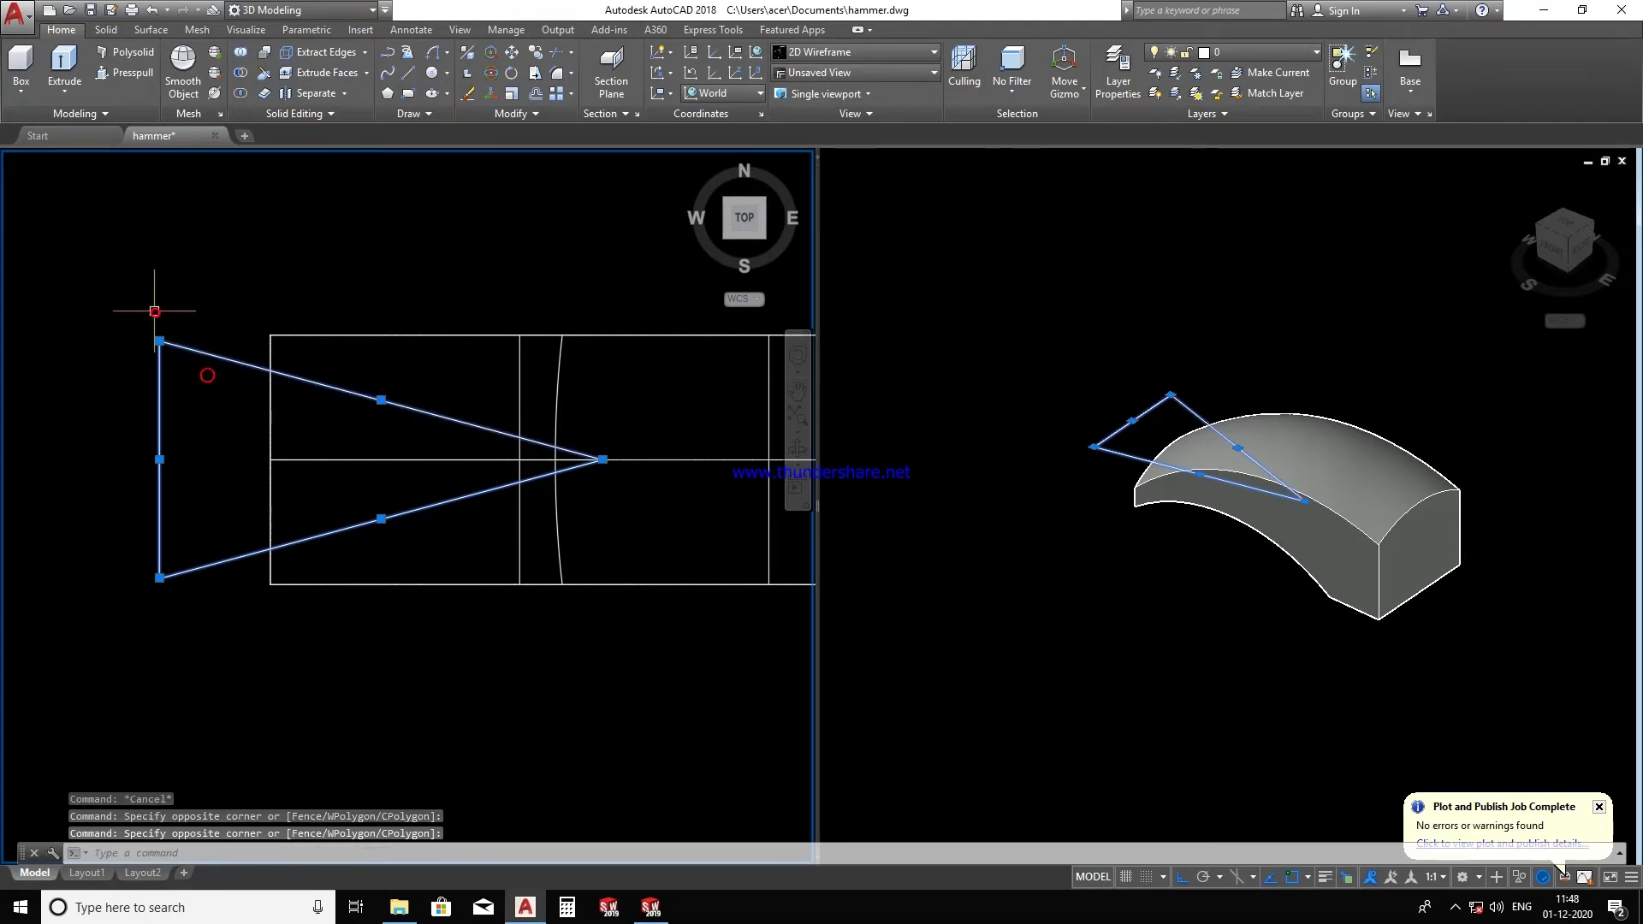
pyautogui.write('j')
pyautogui.press('Return')
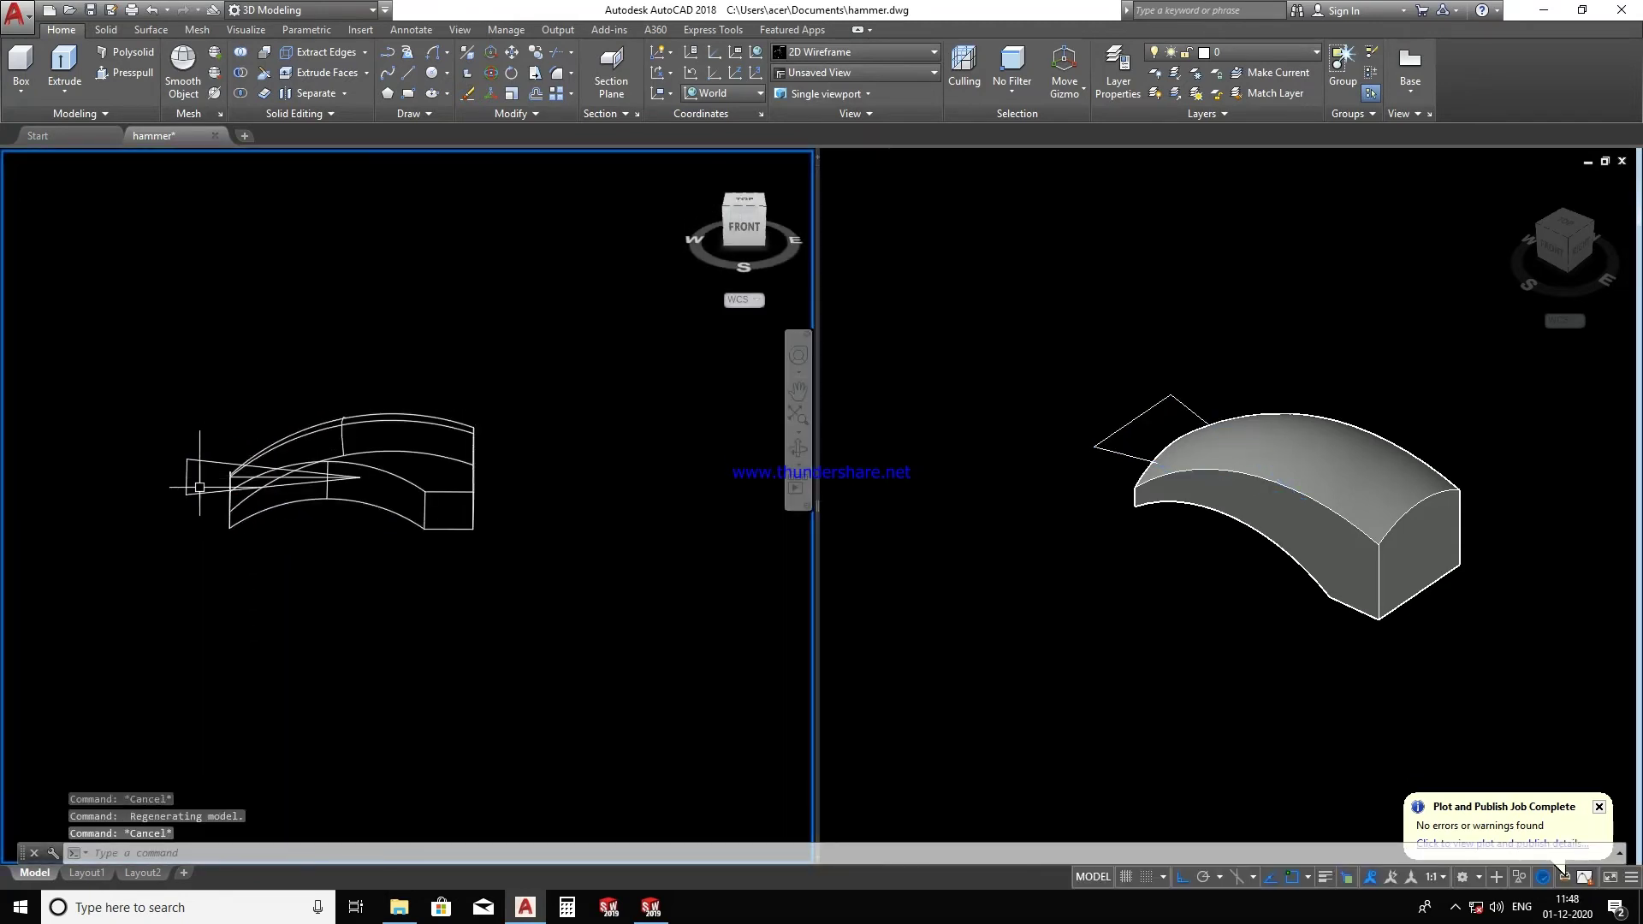
# - Extrude the triangle profile into a wedge tall enough to pass through the body
pyautogui.keyDown('shift'); pyautogui.moveTo(203, 480); pyautogui.dragTo(192, 538, button='middle'); pyautogui.keyUp('shift')
pyautogui.click(192, 537)
pyautogui.click(187, 424)
pyautogui.click(65, 65)
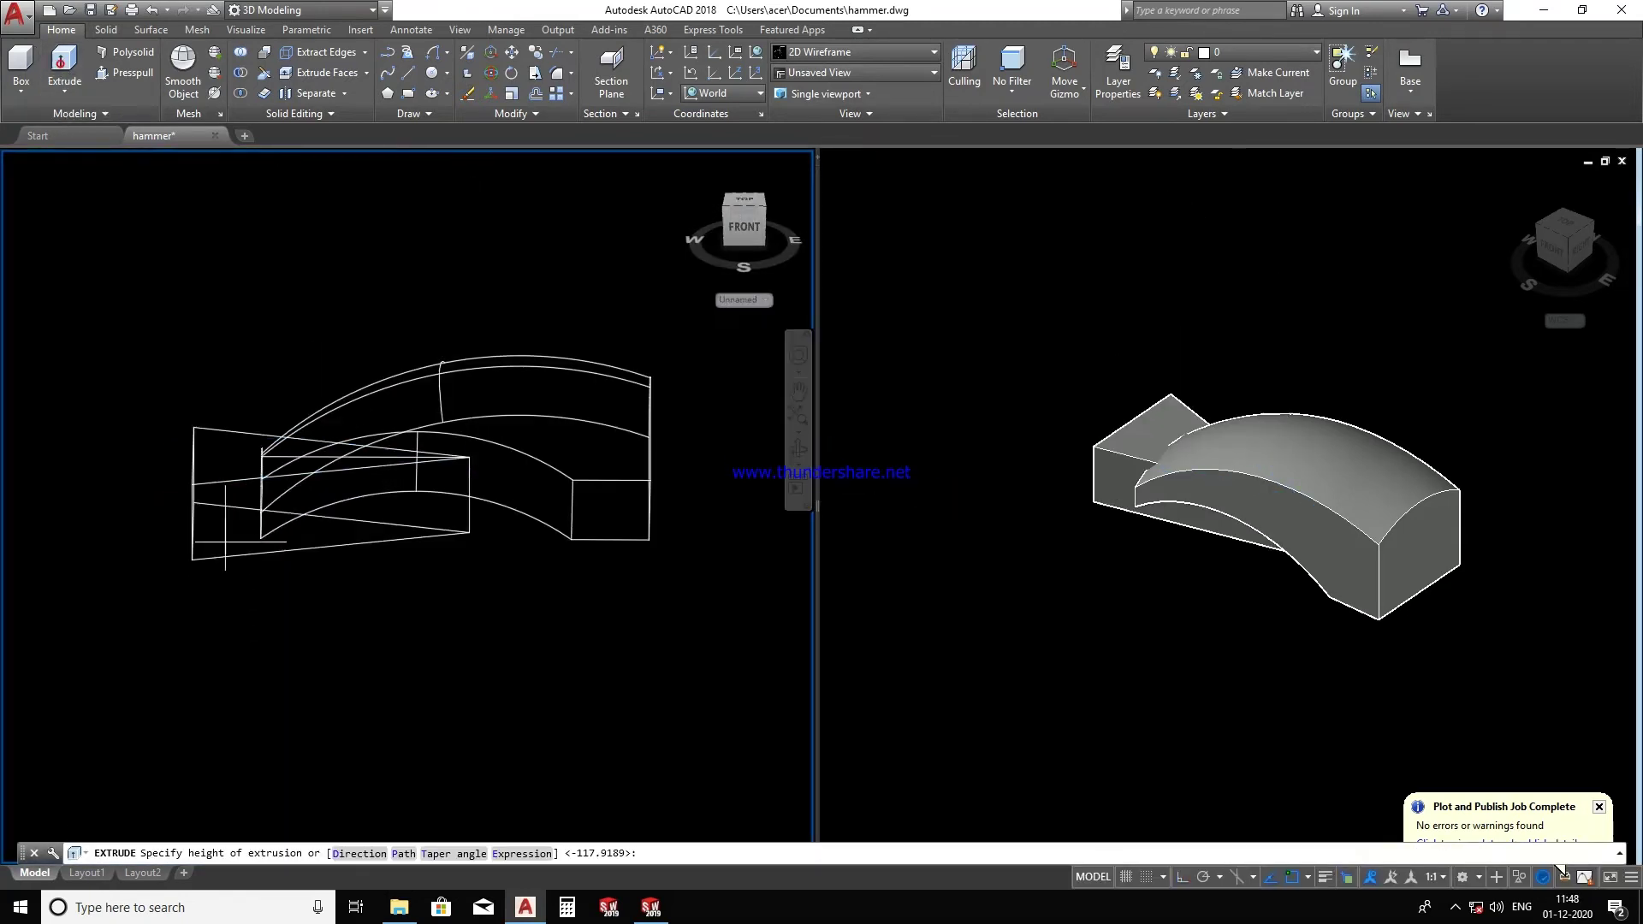
pyautogui.click(301, 747)
pyautogui.press('Escape')
# - Move the wedge so it spans the full thickness of the hammer body
pyautogui.click(469, 678)
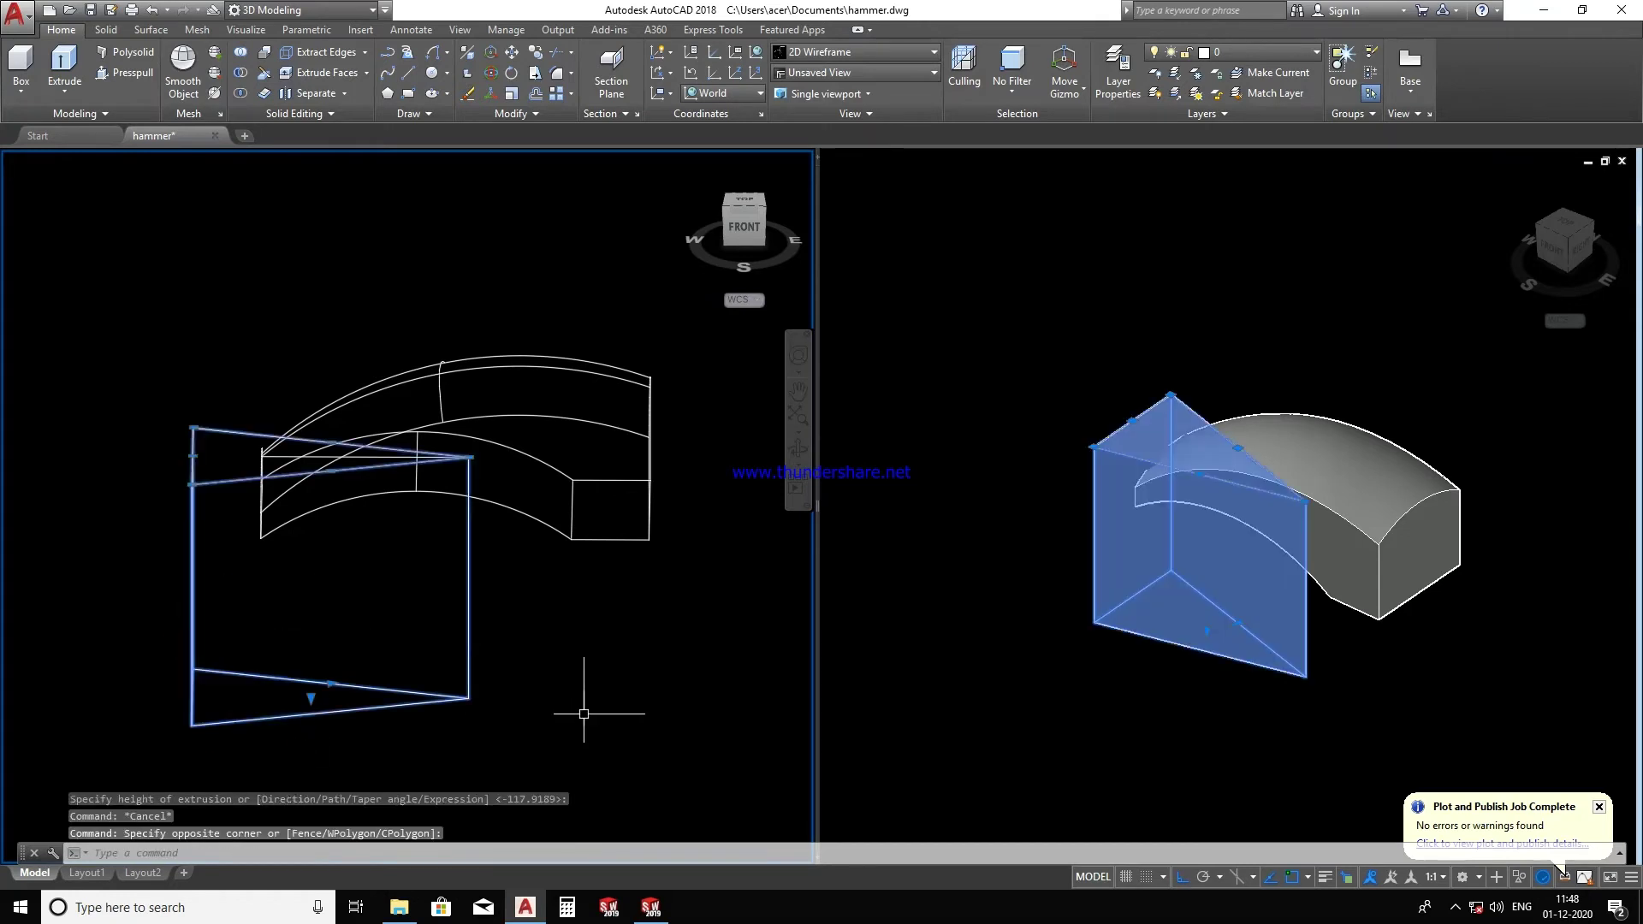
pyautogui.write('m')
pyautogui.press('Return')
pyautogui.click(642, 756)
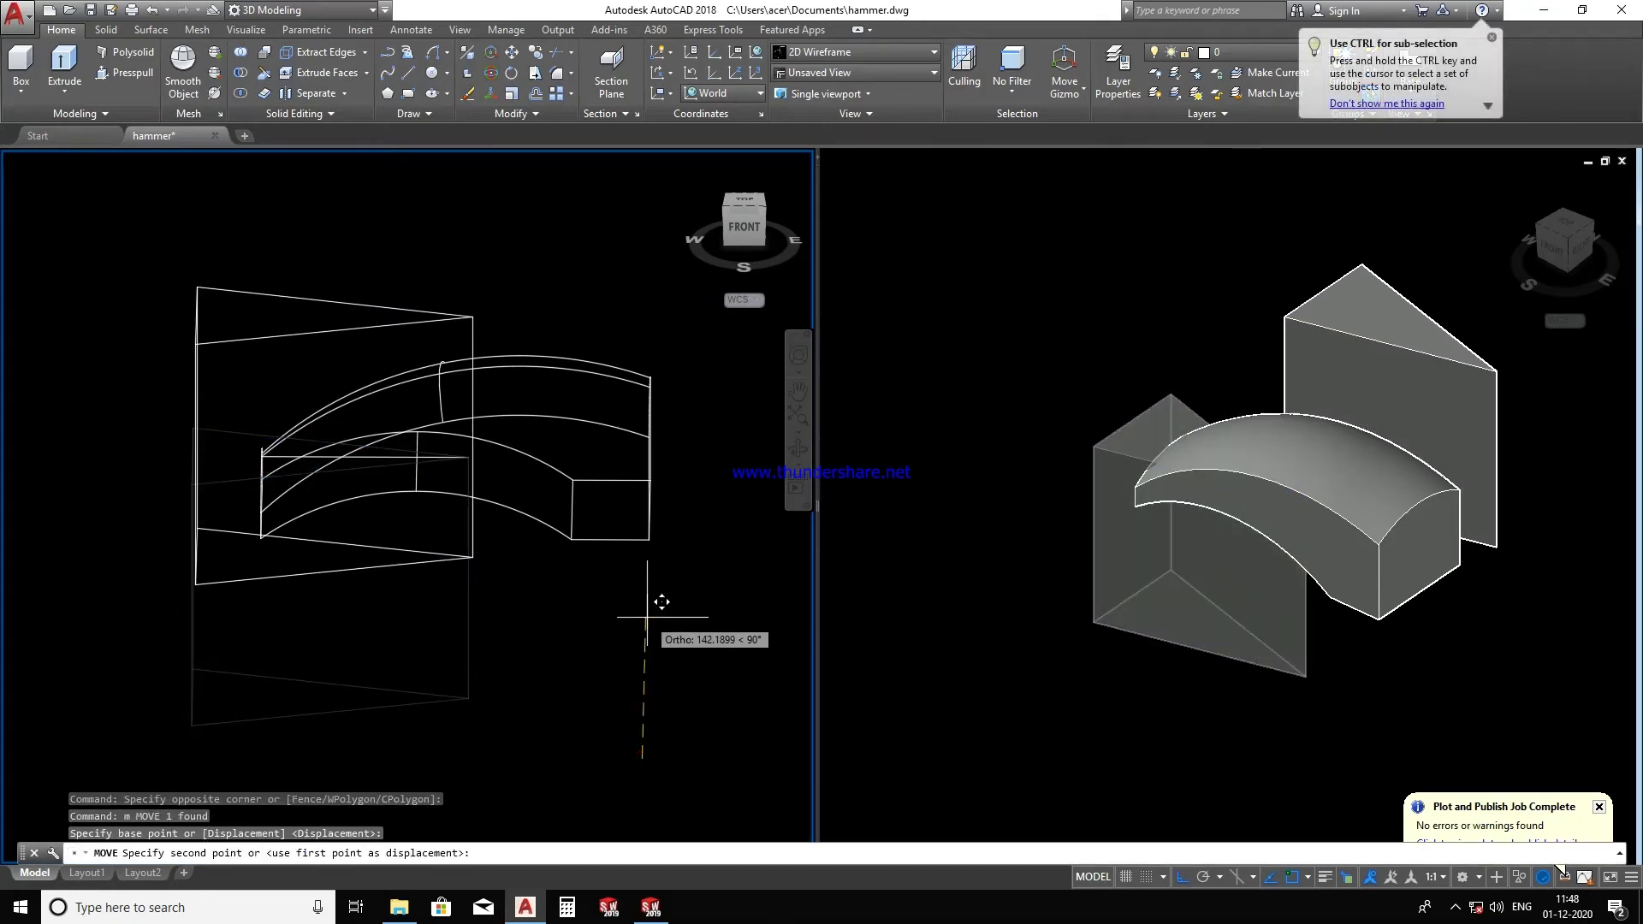
pyautogui.click(573, 602)
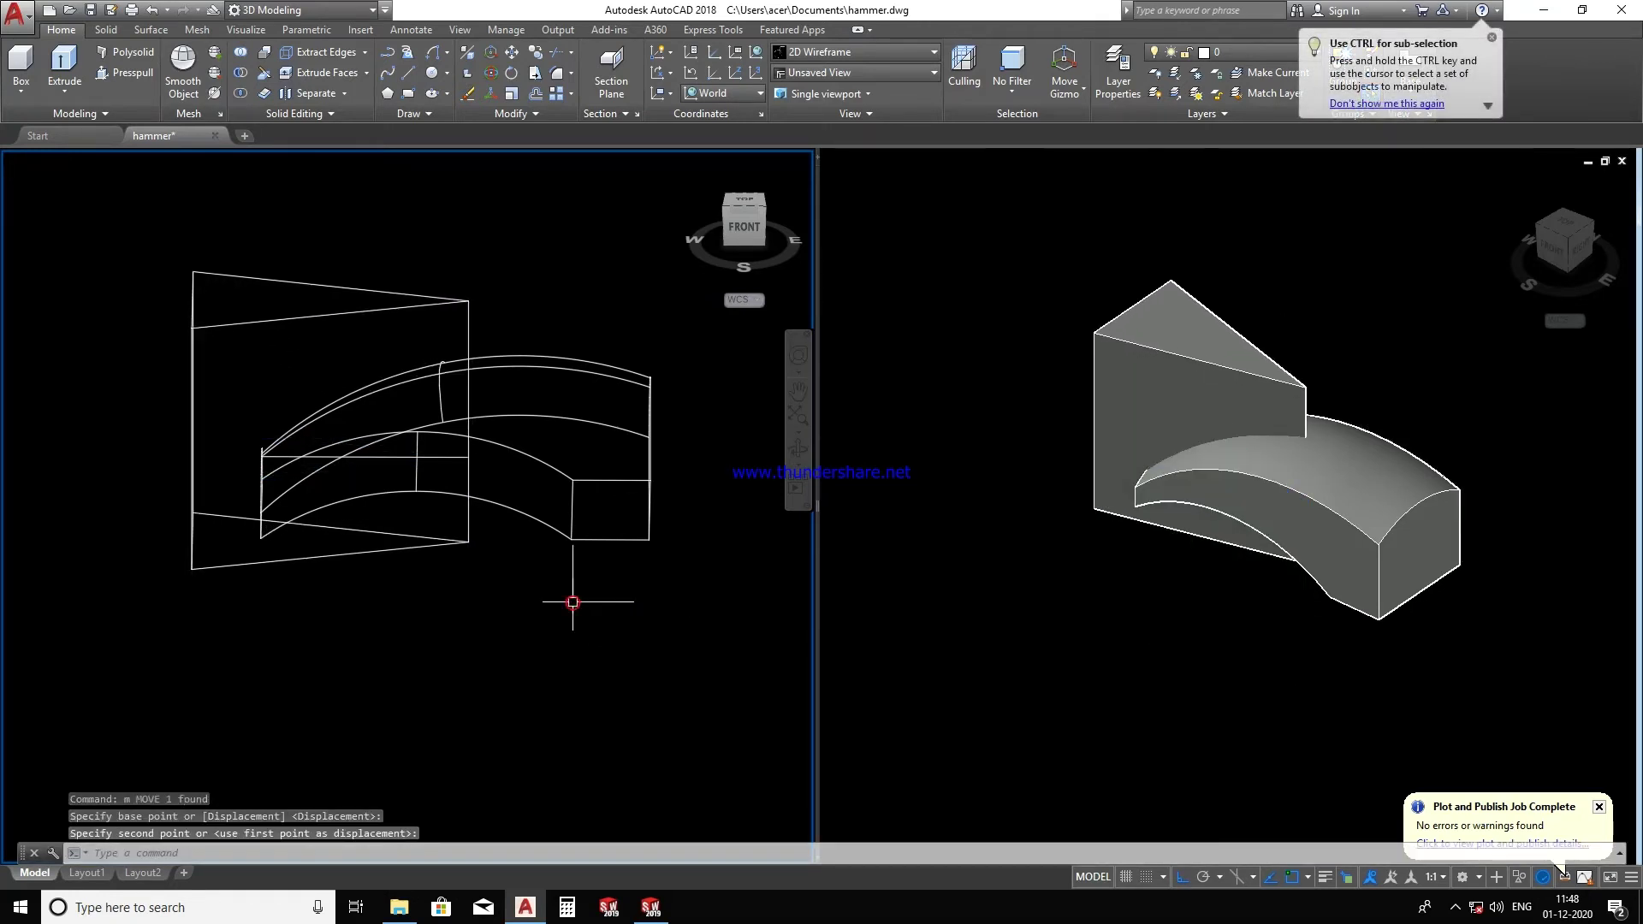
# - Subtract the wedge from the hammer body to cut the V-shaped claw notch
pyautogui.click(241, 71)
pyautogui.click(655, 619)
pyautogui.click(552, 420)
pyautogui.press('Return')
pyautogui.click(522, 668)
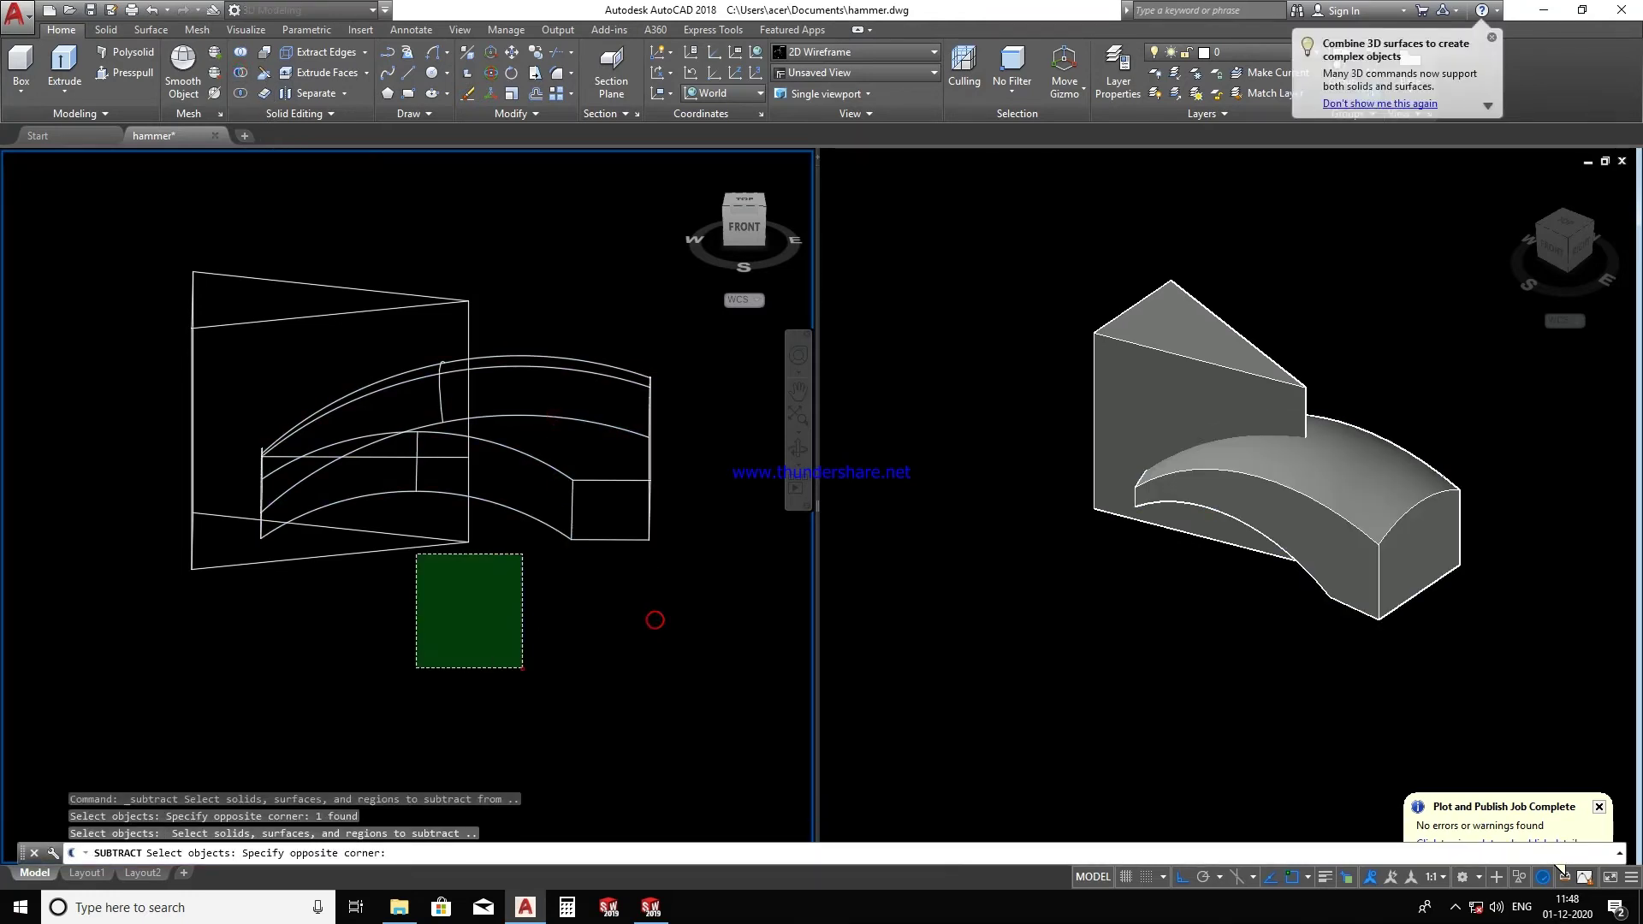
pyautogui.click(367, 514)
pyautogui.press('Return')
pyautogui.moveTo(367, 514)
pyautogui.keyDown('shift'); pyautogui.mouseDown(button='middle')
pyautogui.moveTo(525, 740)
pyautogui.moveTo(359, 547)
pyautogui.mouseUp(button='middle'); pyautogui.keyUp('shift')
pyautogui.scroll(3, 360, 547)
pyautogui.moveTo(336, 542); pyautogui.dragTo(289, 523)
# - Erase the leftover triangle guide line
pyautogui.write('e')
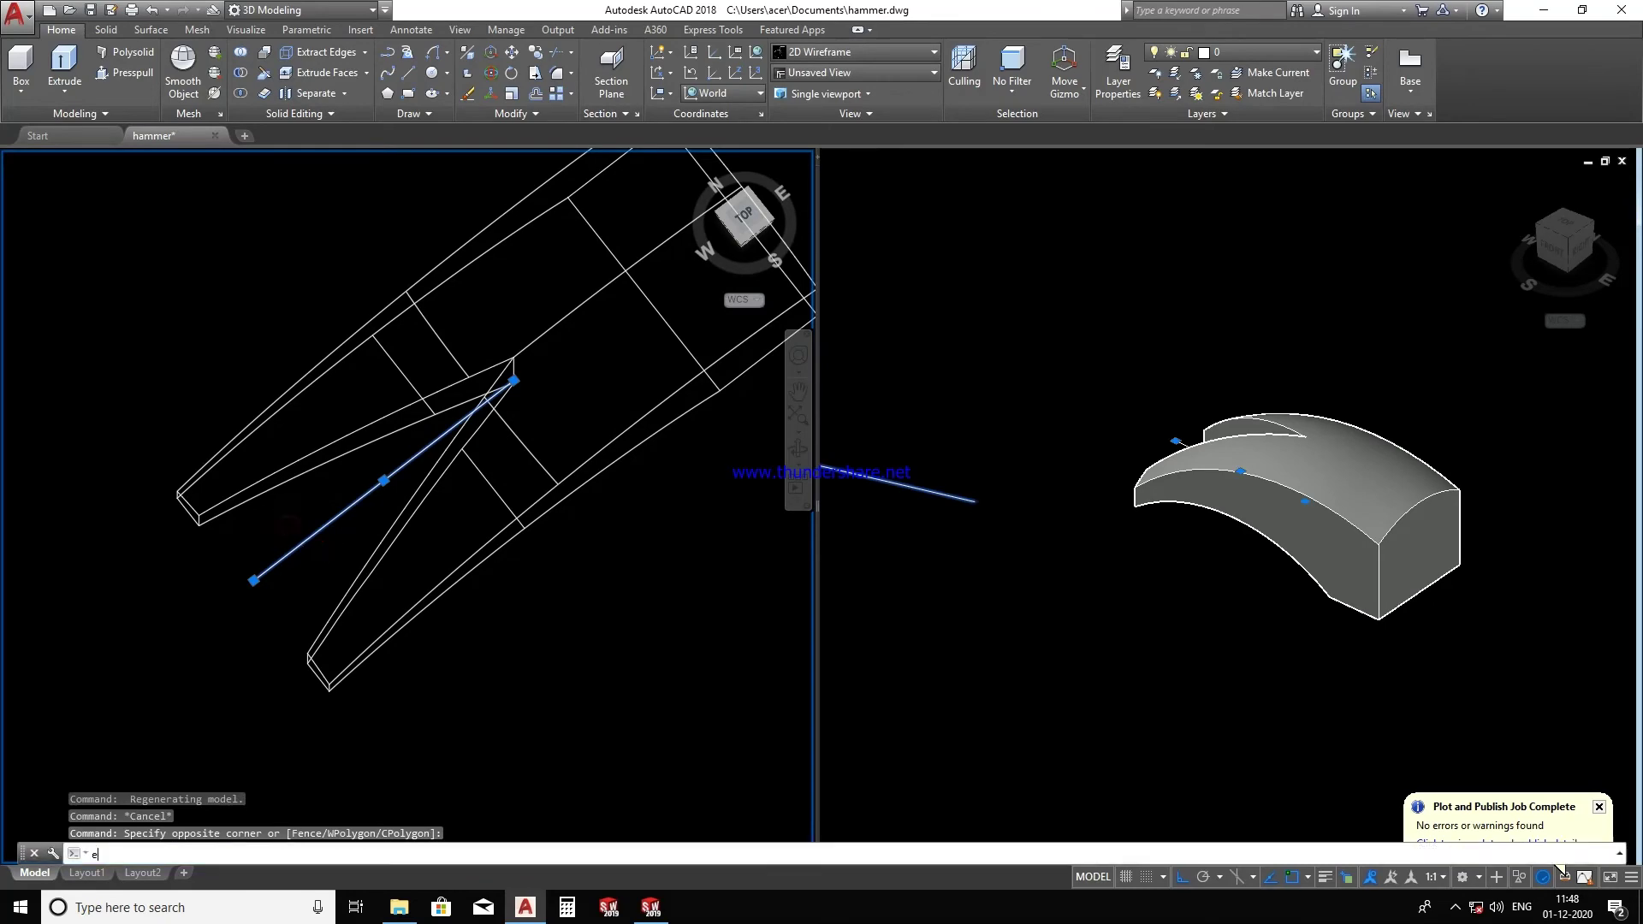
pyautogui.press('Return')
pyautogui.moveTo(360, 548)
pyautogui.keyDown('shift'); pyautogui.mouseDown(button='middle')
pyautogui.moveTo(475, 524)
pyautogui.moveTo(307, 557)
pyautogui.moveTo(407, 579)
pyautogui.mouseUp(button='middle'); pyautogui.keyUp('shift')
pyautogui.scroll(-3, 474, 524)
pyautogui.scroll(4, 475, 525)
pyautogui.scroll(2, 333, 568)
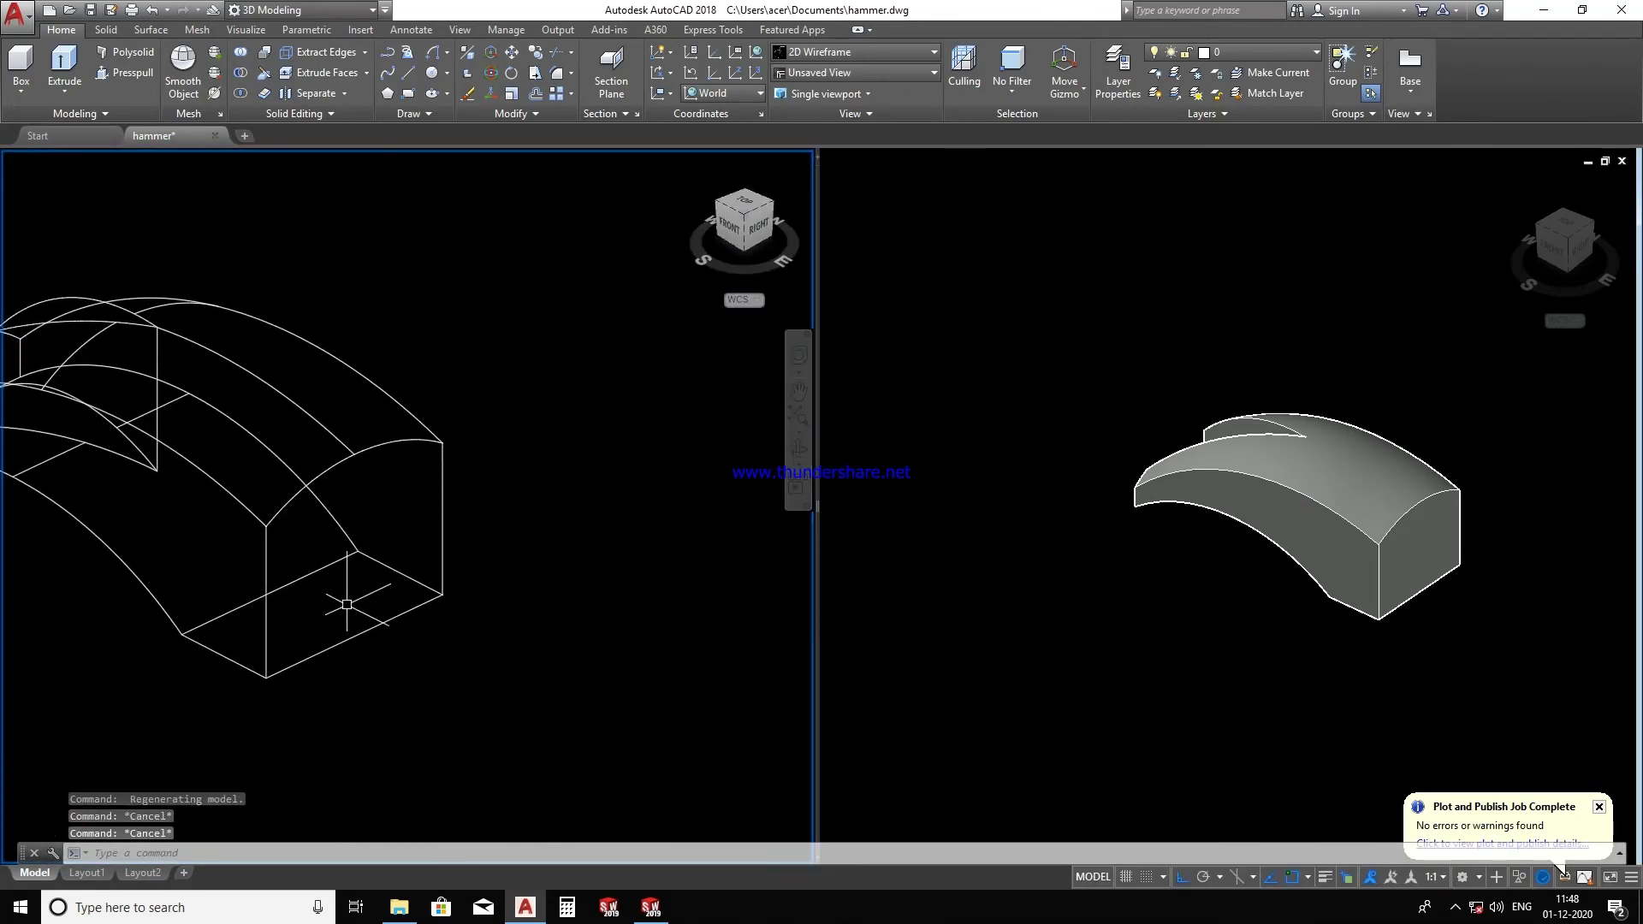
# - Draw the first corner-to-corner diagonal across the hammer's end face
pyautogui.write('l')
pyautogui.press('Return')
pyautogui.click(267, 675)
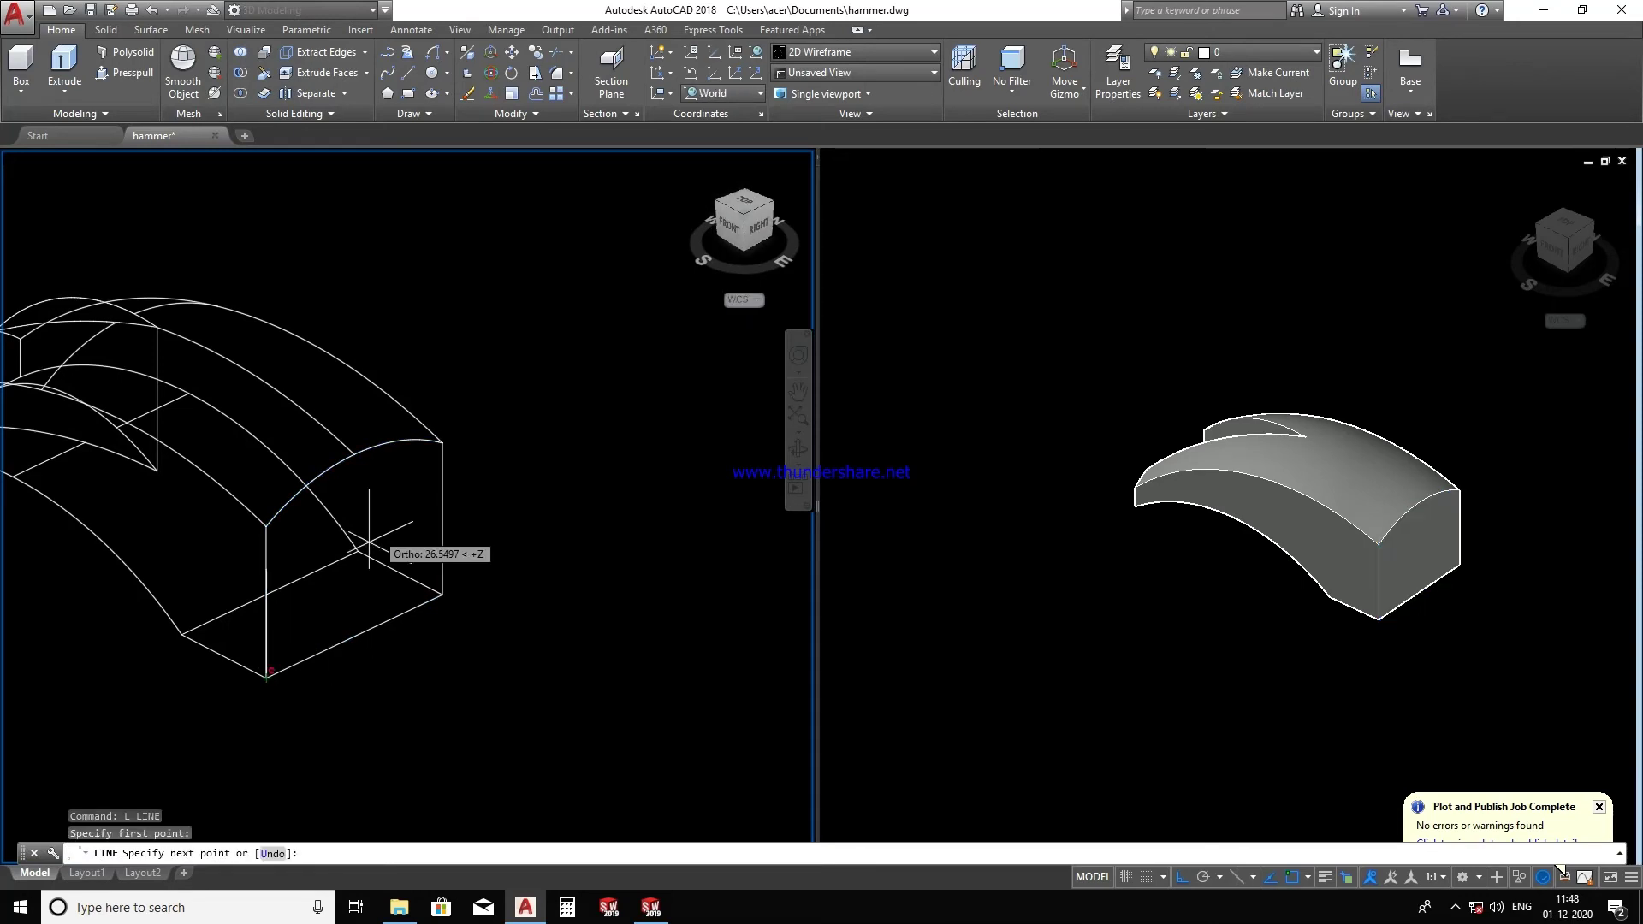
pyautogui.click(439, 442)
pyautogui.press('Escape')
pyautogui.press('Escape')
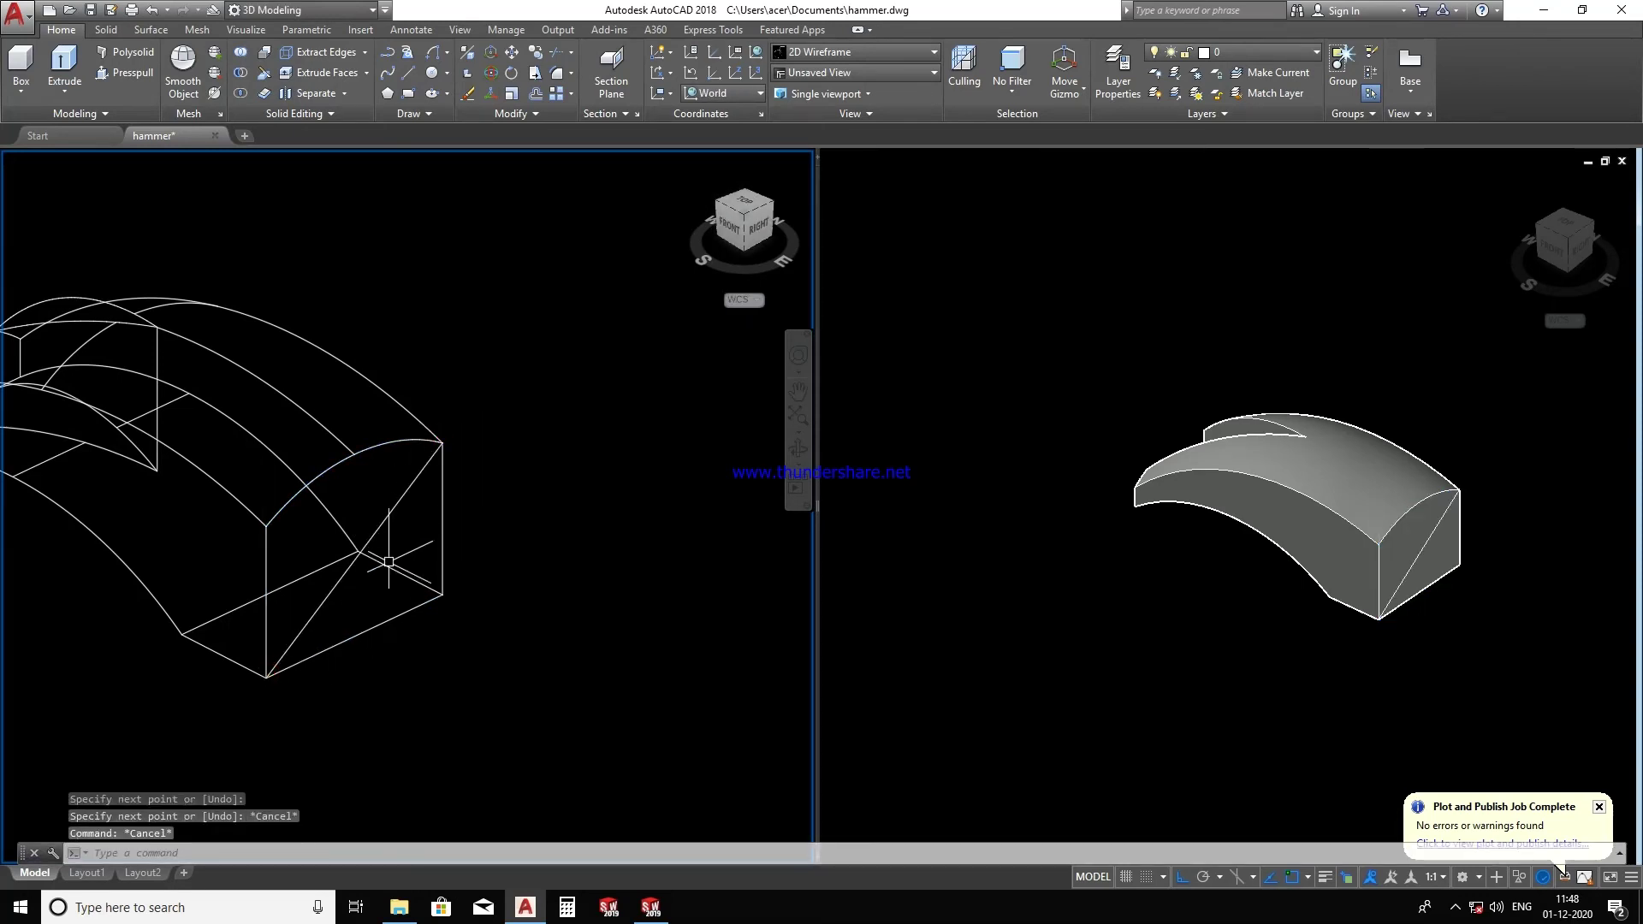
# - Align the UCS with the Right preset, abandoning two circle attempts
pyautogui.write('c')
pyautogui.press('Return')
pyautogui.press('Escape')
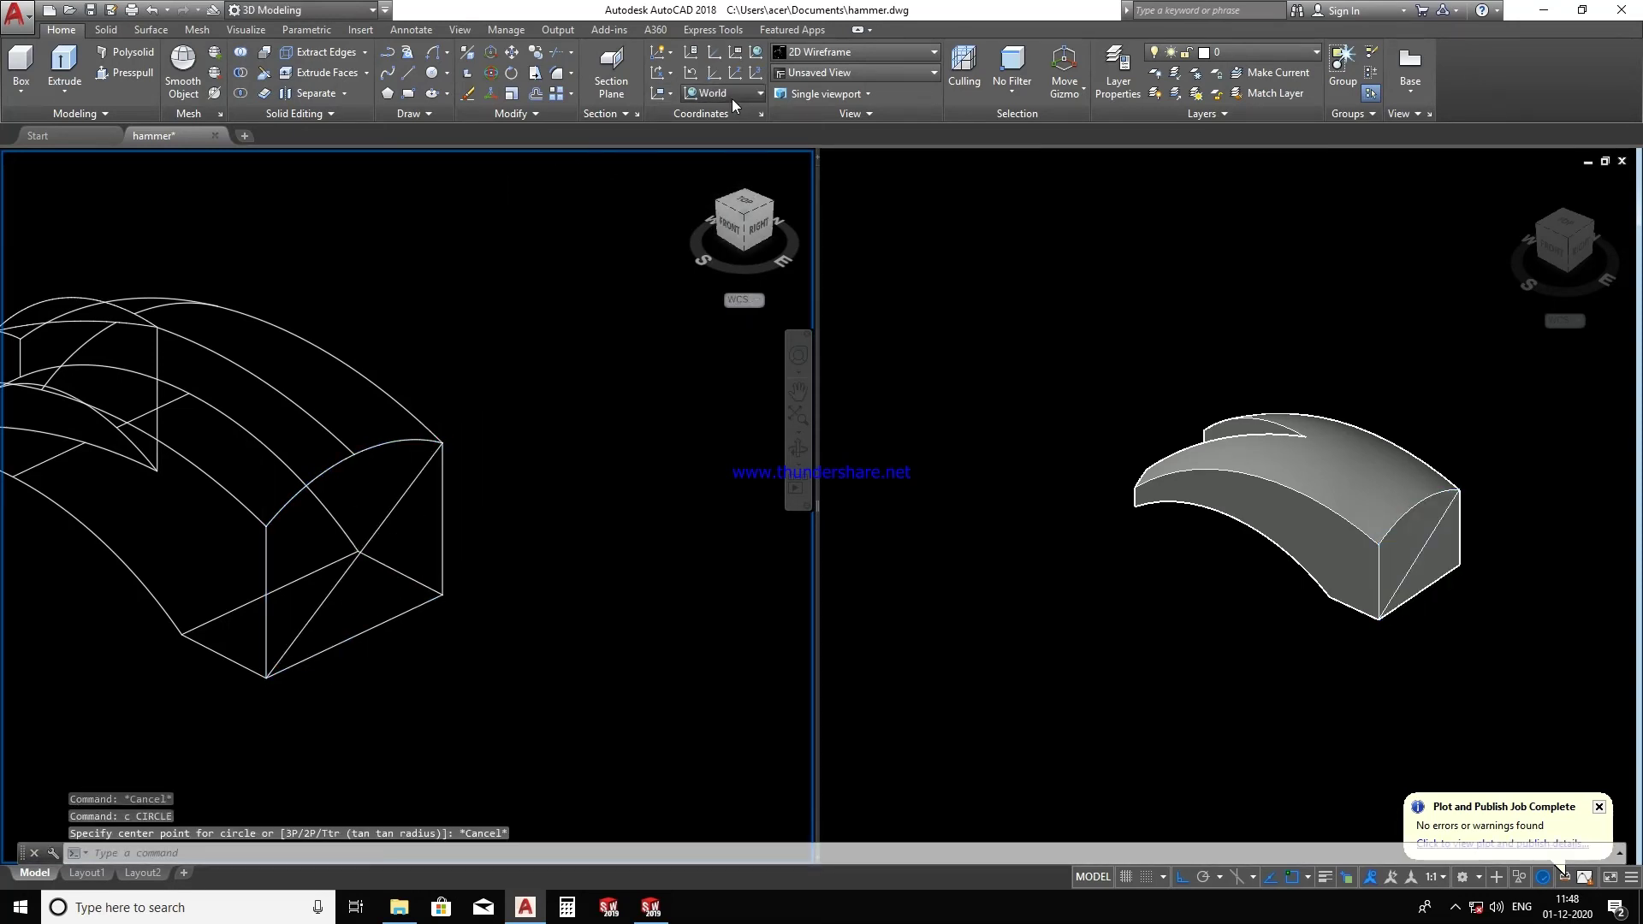
pyautogui.click(732, 98)
pyautogui.click(706, 191)
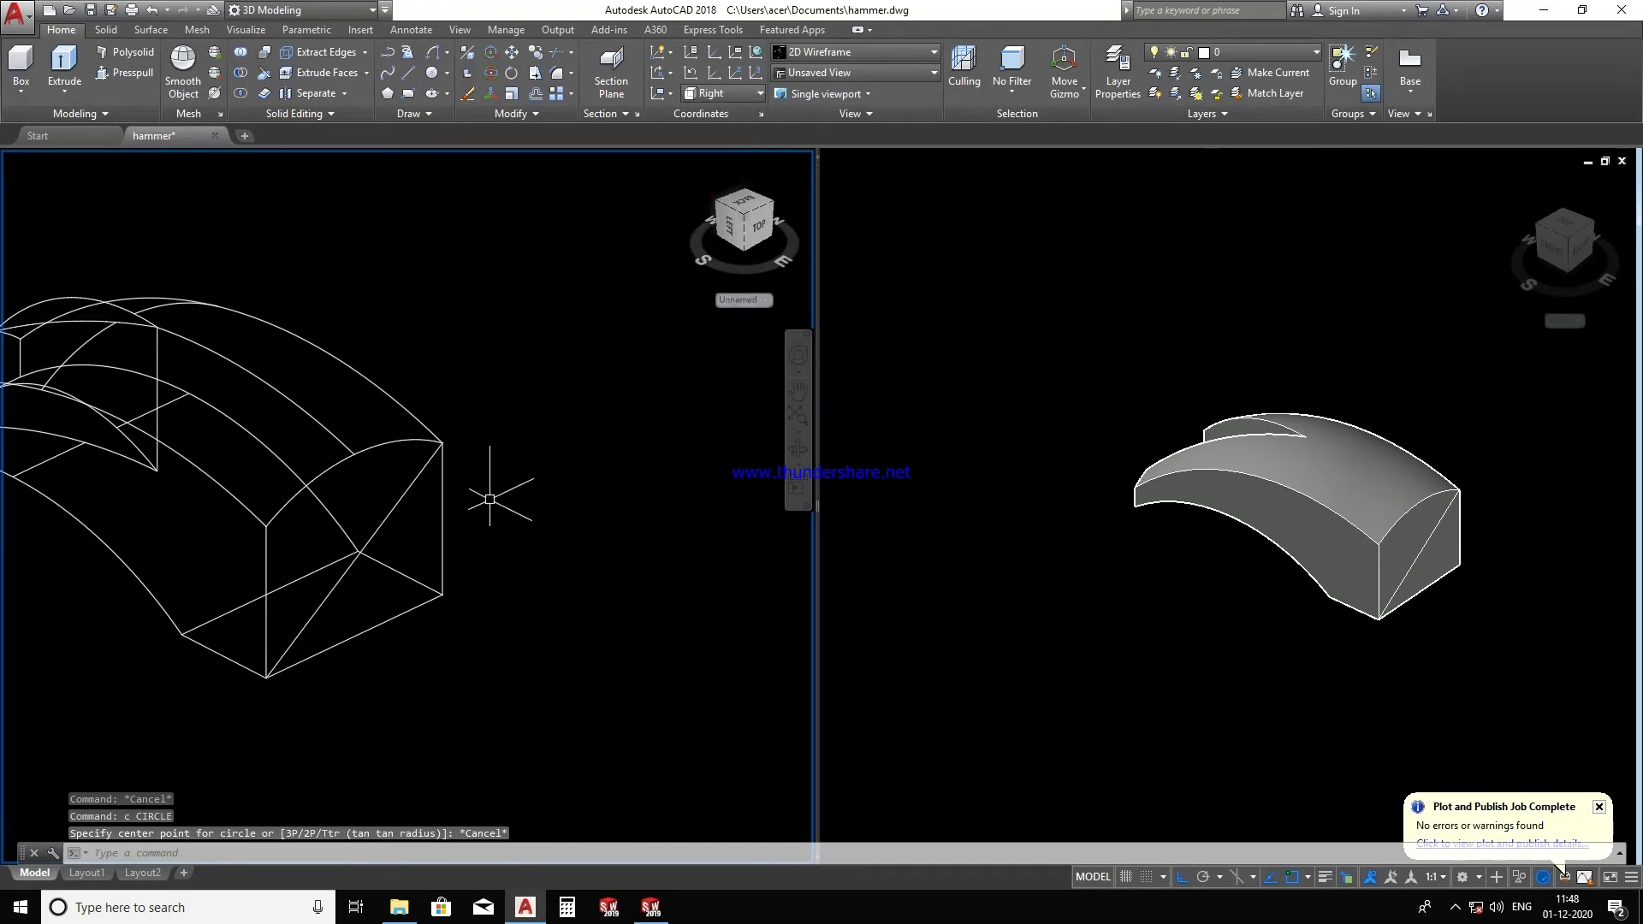
pyautogui.write('c')
pyautogui.press('Return')
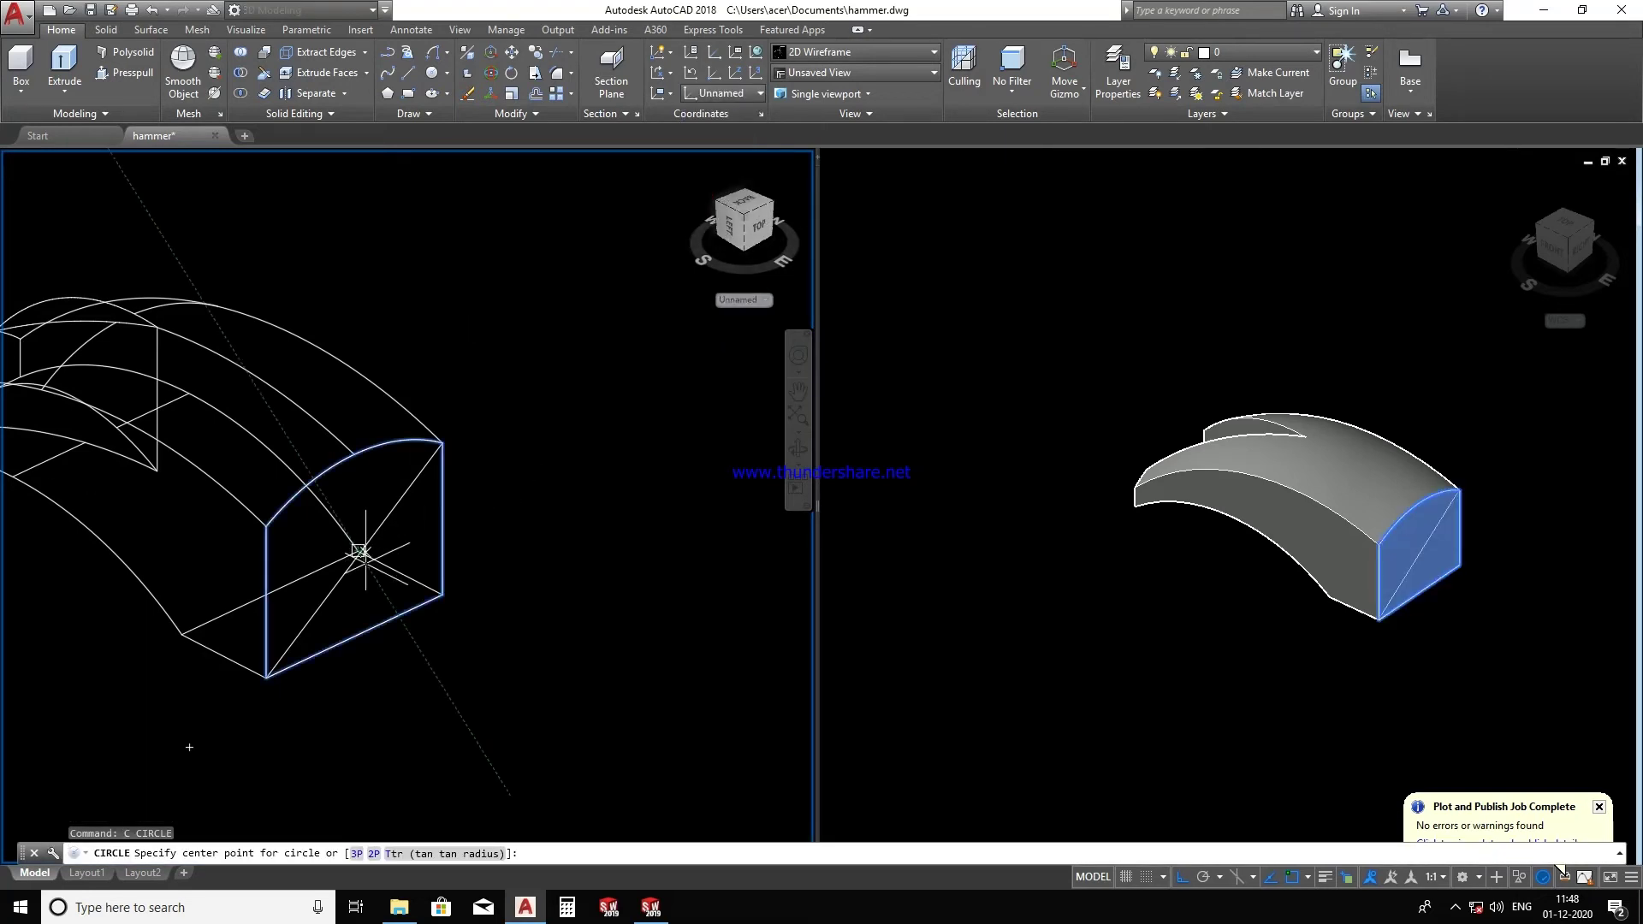
pyautogui.scroll(5, 366, 520)
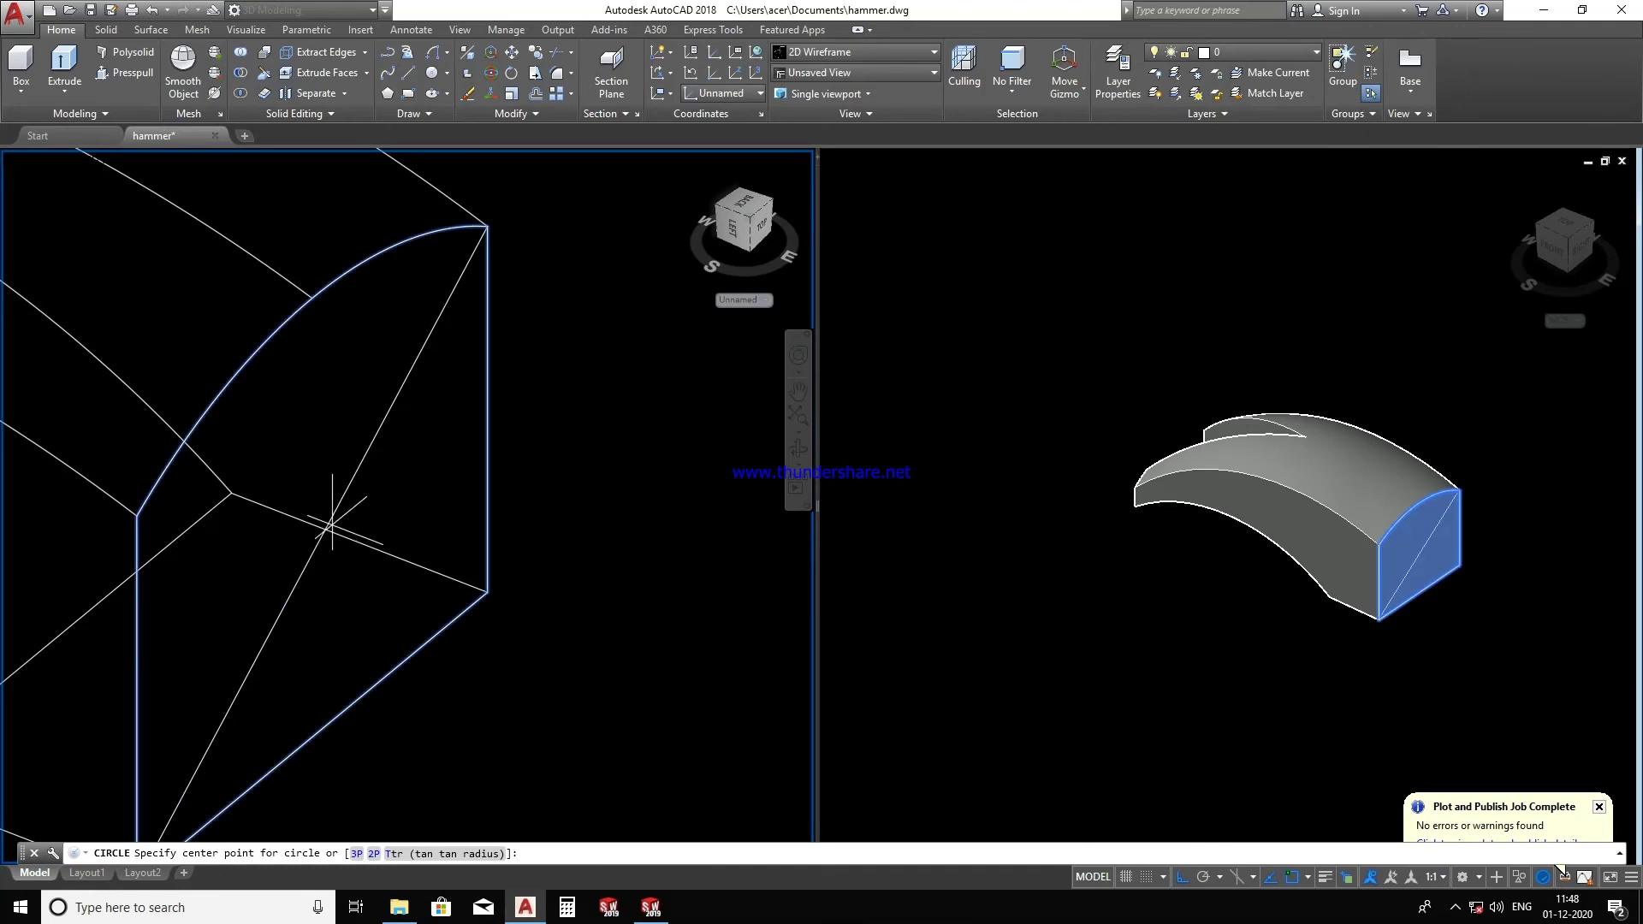
pyautogui.press('Escape')
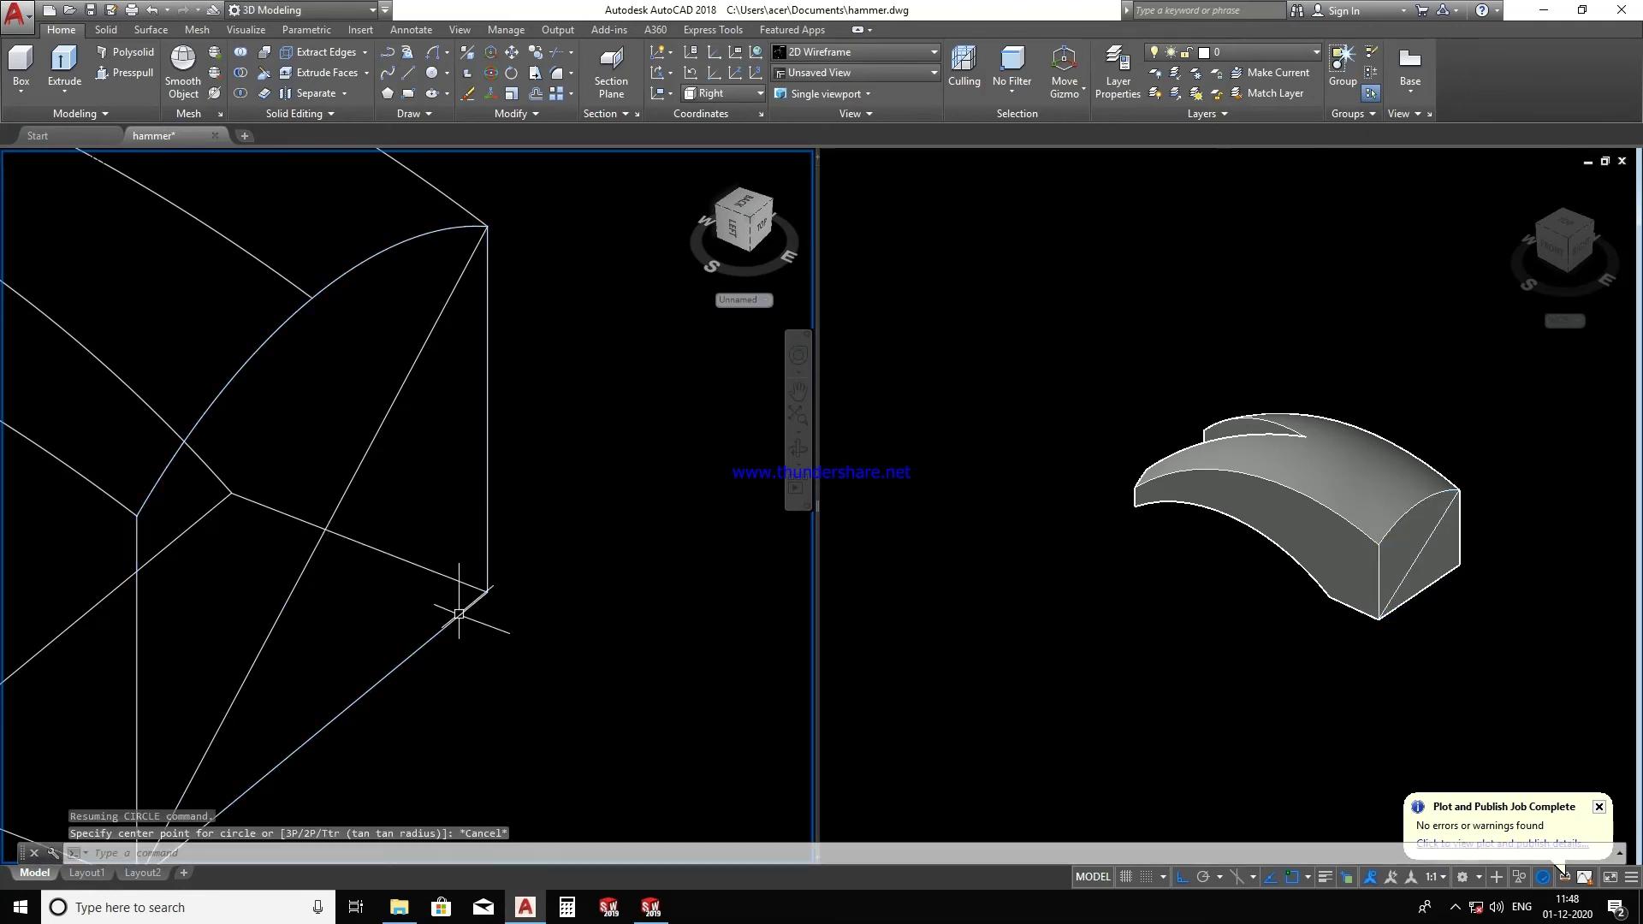
pyautogui.press('Escape')
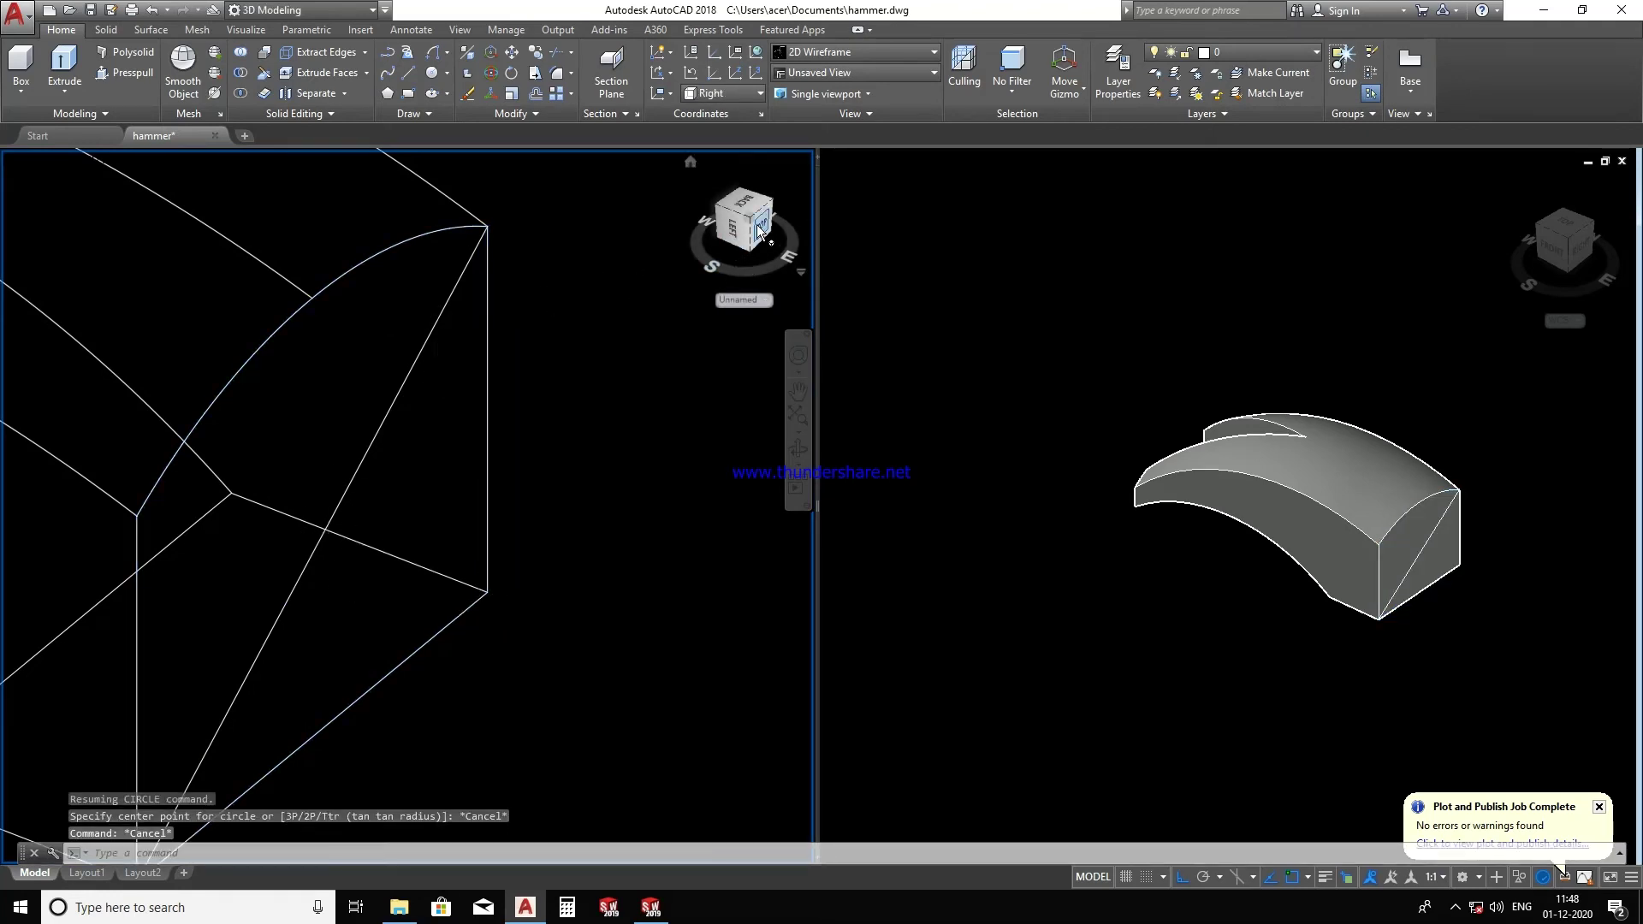
# - Switch to a top view rotated 90 degrees, then orbit back into 3D
pyautogui.click(758, 227)
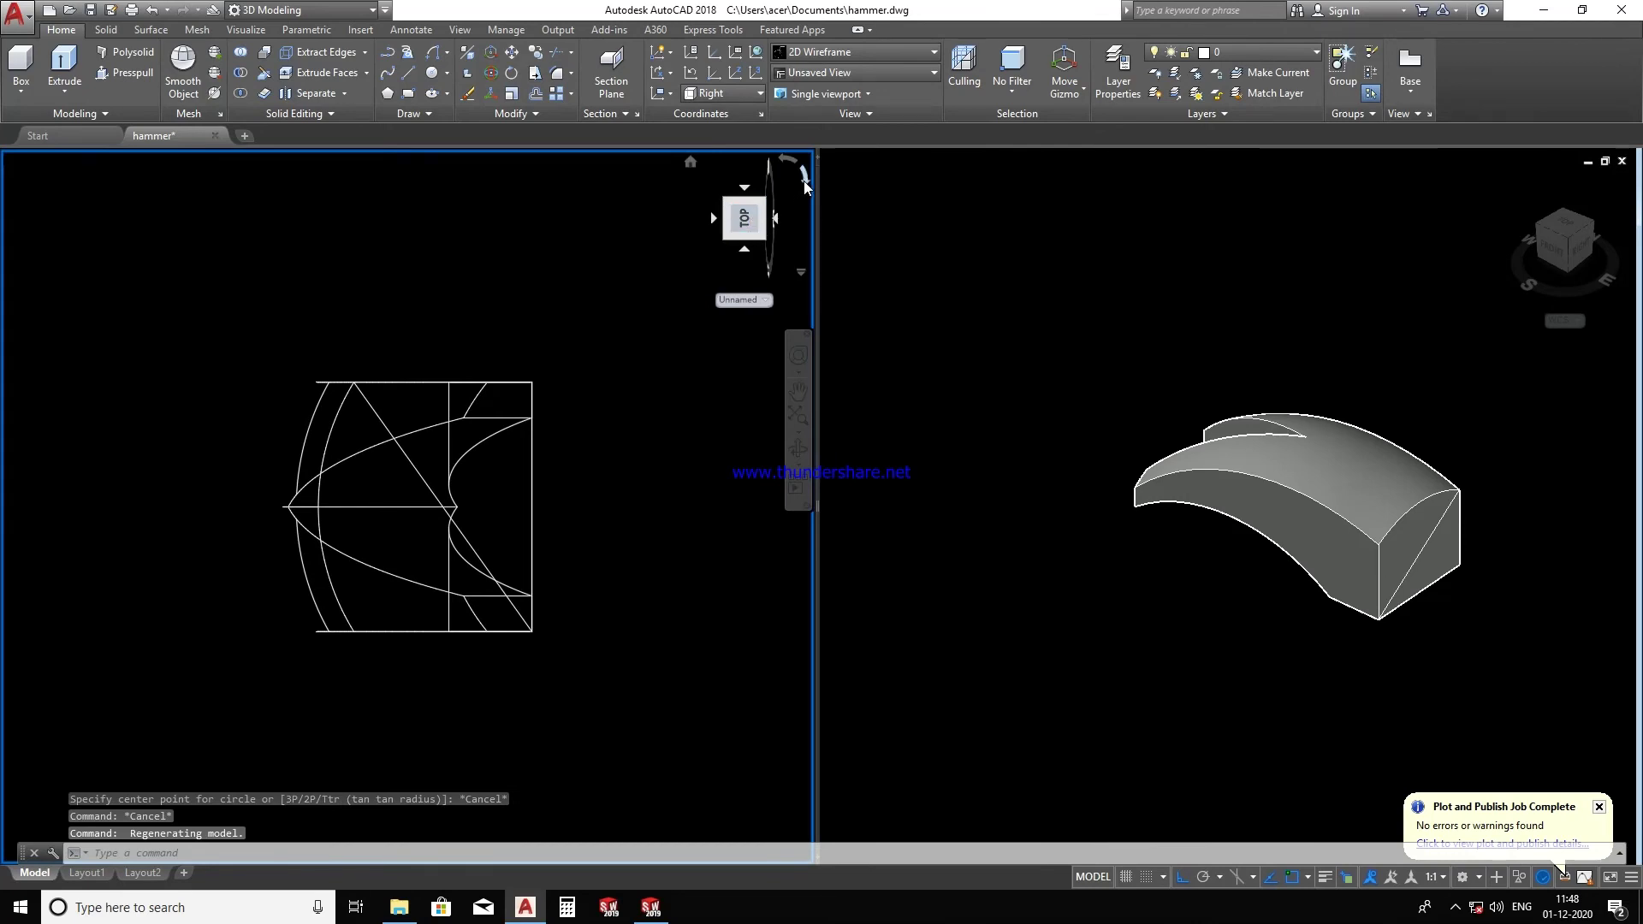
pyautogui.click(804, 184)
pyautogui.scroll(2, 386, 521)
pyautogui.scroll(2, 434, 496)
pyautogui.scroll(2, 480, 543)
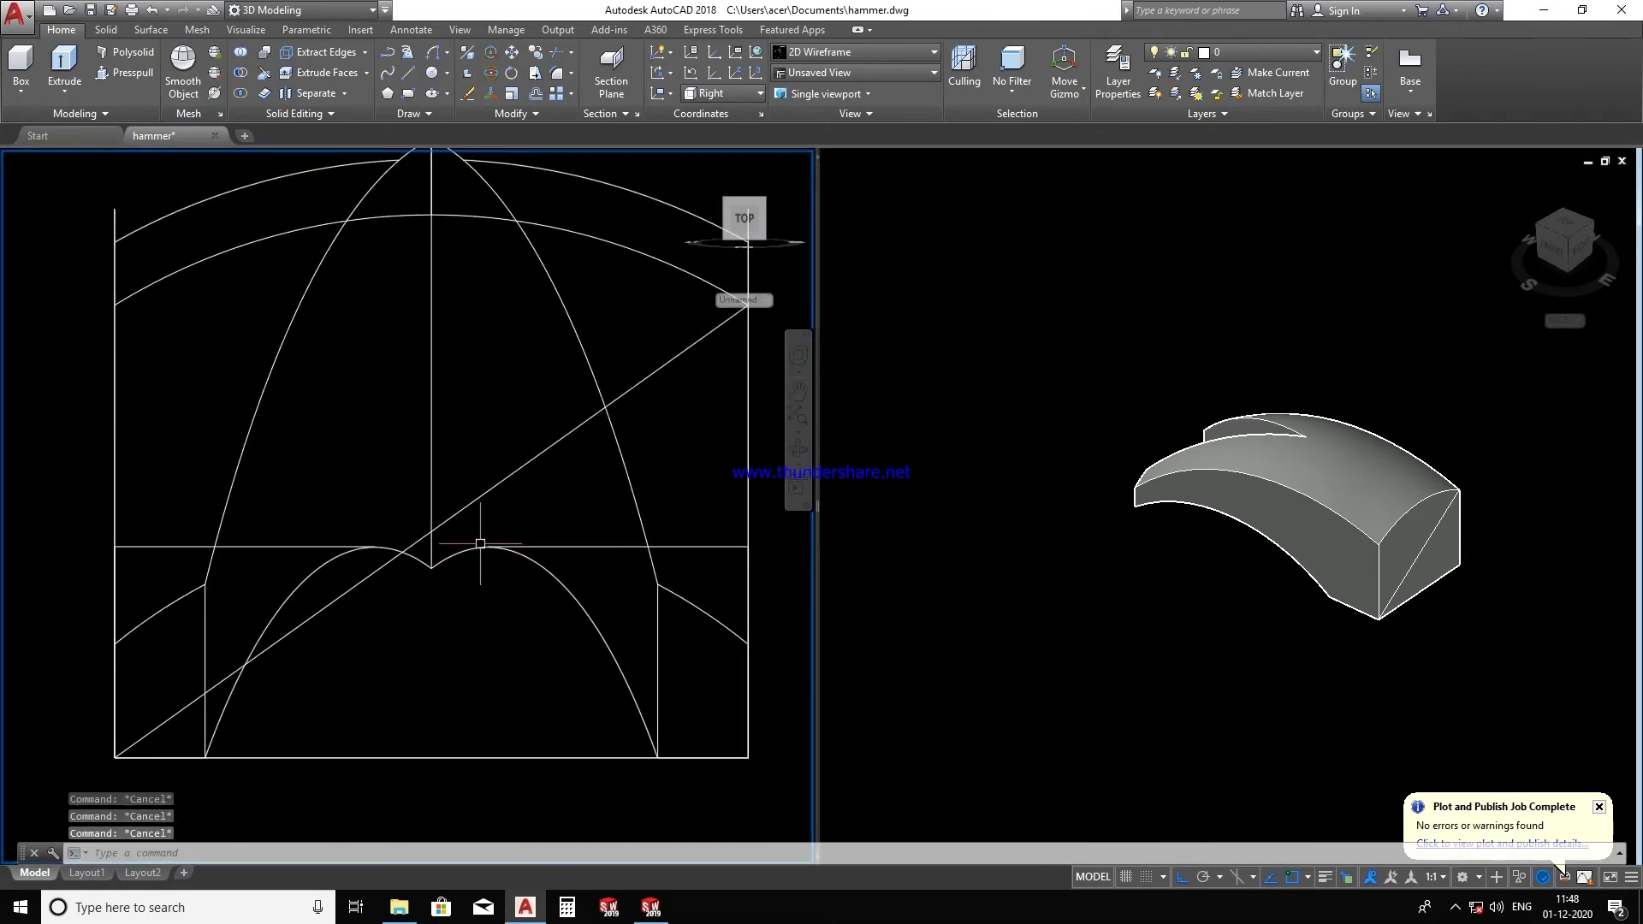
pyautogui.write('v')
pyautogui.write('c')
pyautogui.press('Return')
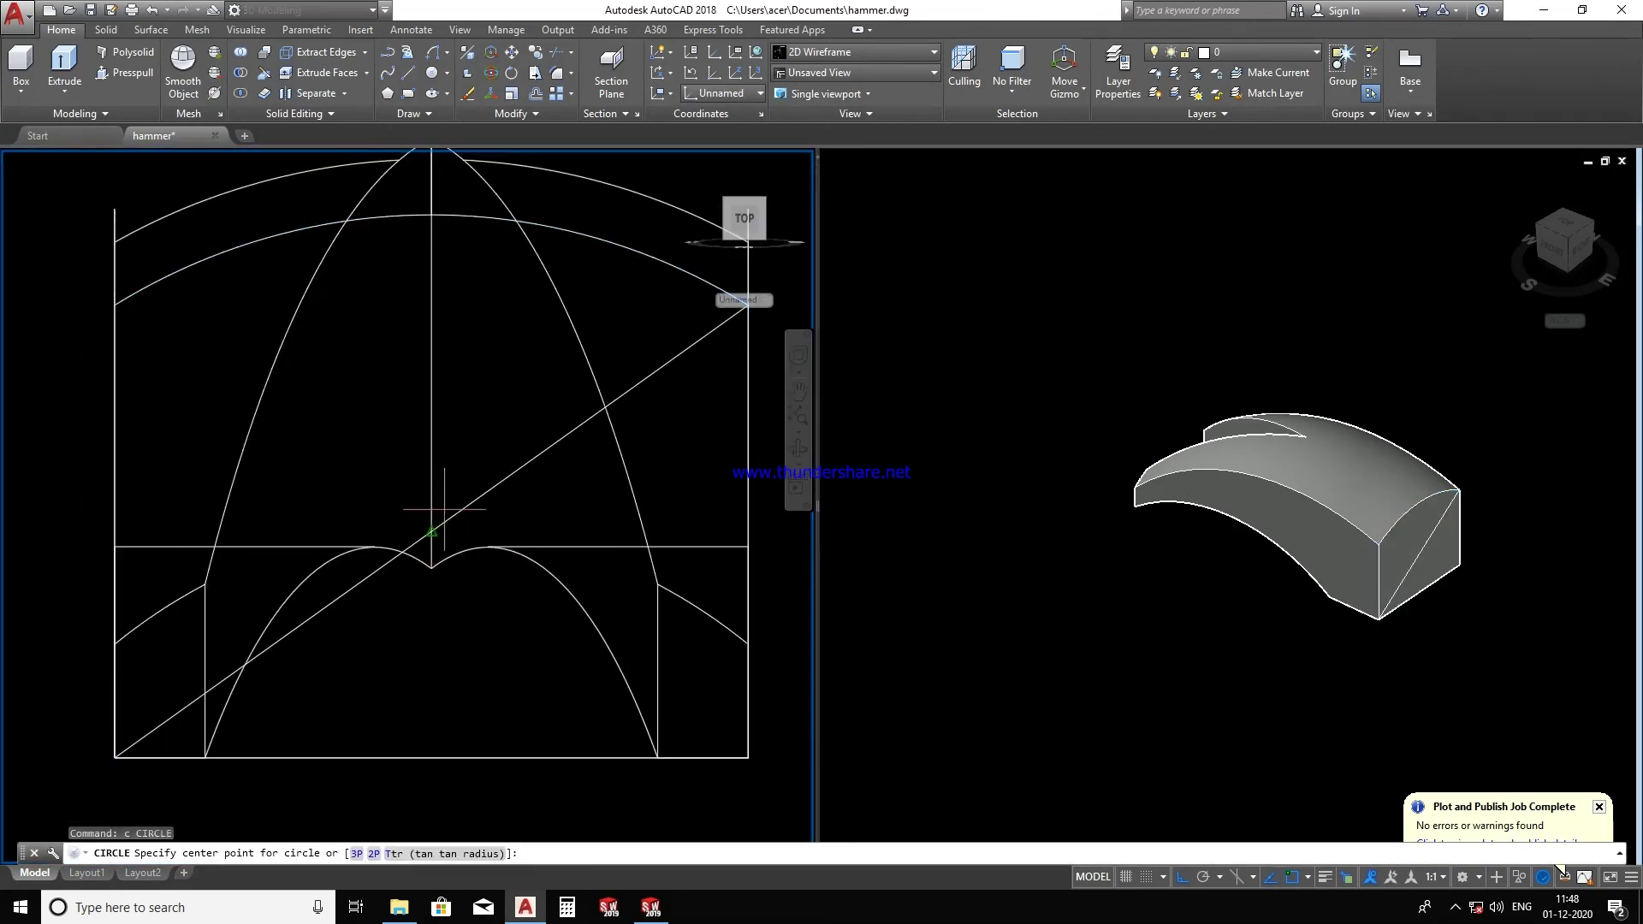
pyautogui.press('Escape')
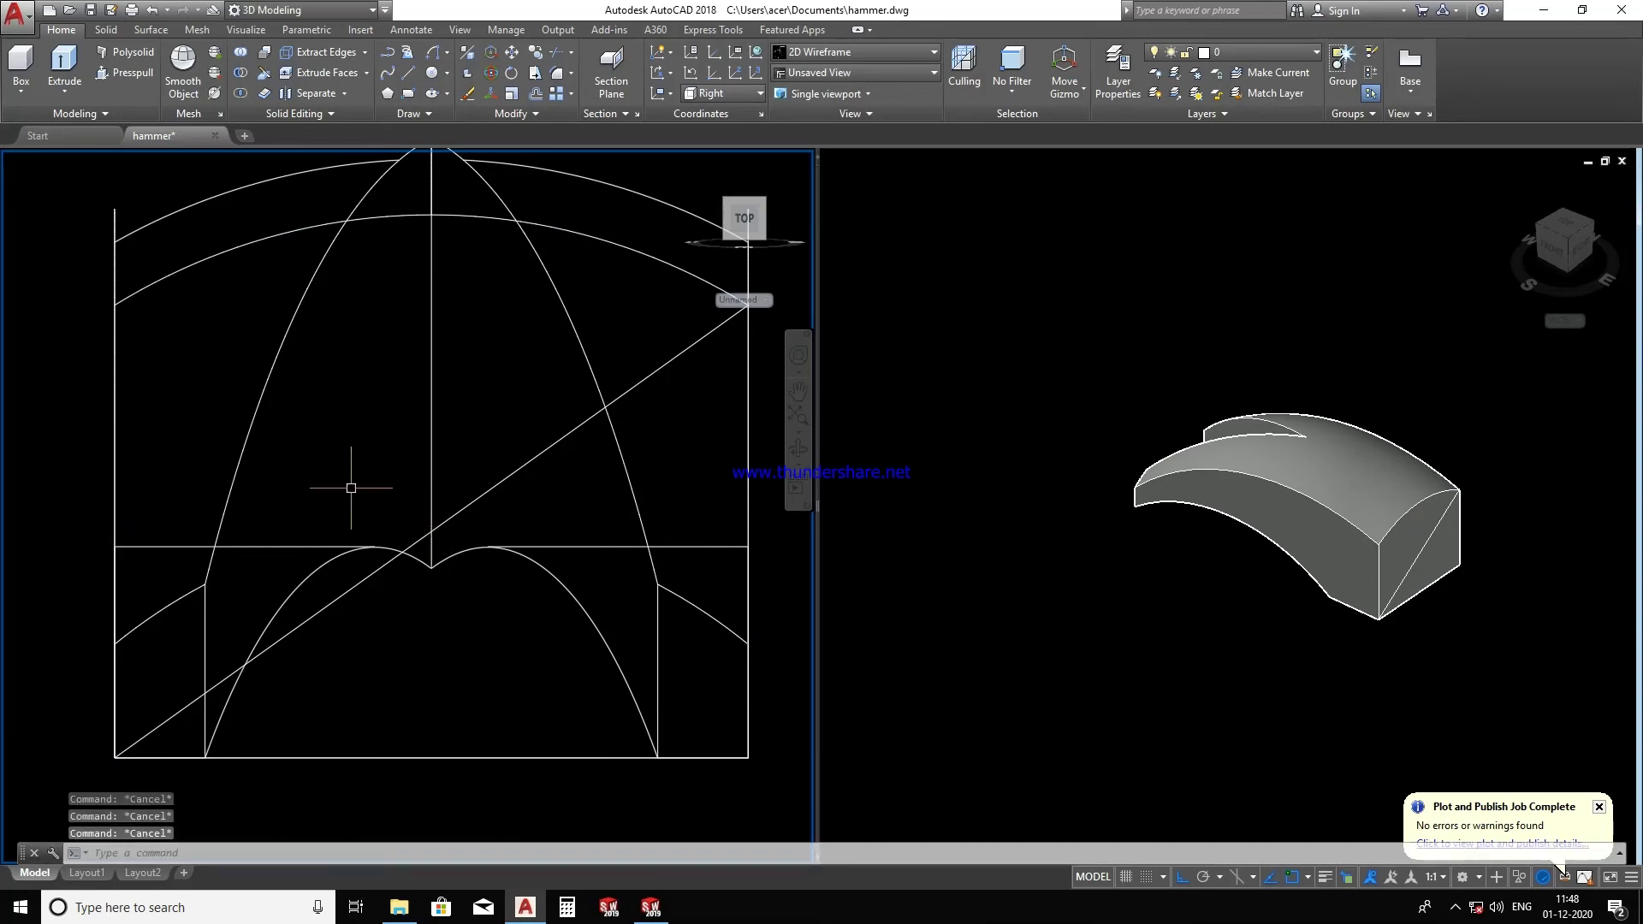
pyautogui.keyDown('shift'); pyautogui.moveTo(348, 476); pyautogui.dragTo(387, 552, button='middle'); pyautogui.keyUp('shift')
# - Draw the second diagonal between the opposite corners of the end face
pyautogui.write('l')
pyautogui.press('Return')
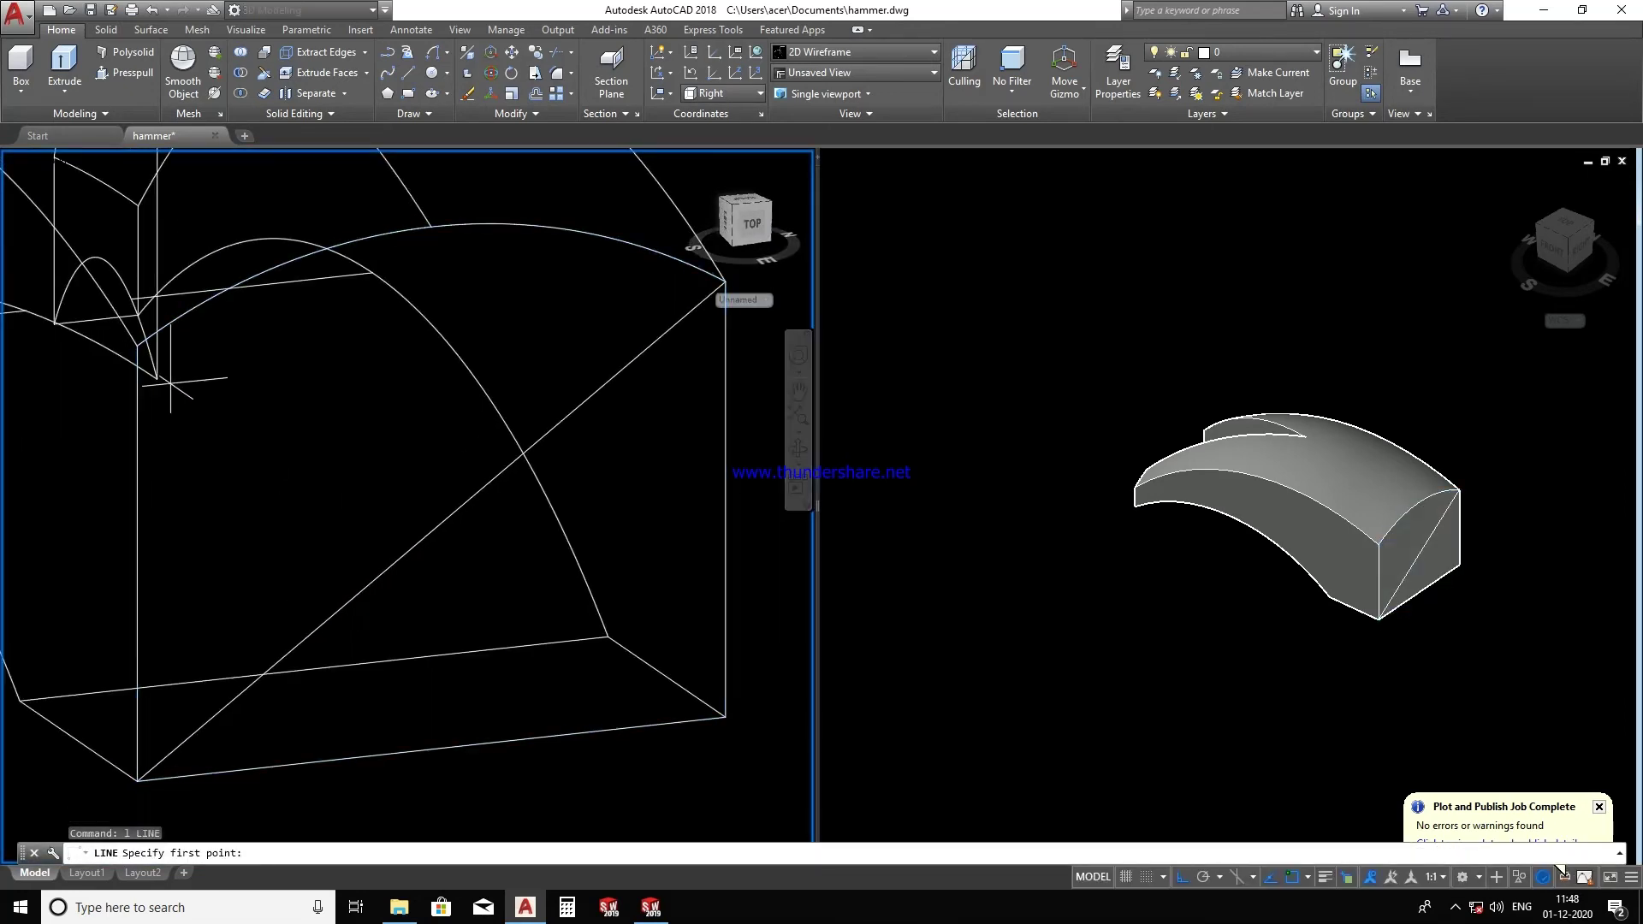
pyautogui.click(139, 349)
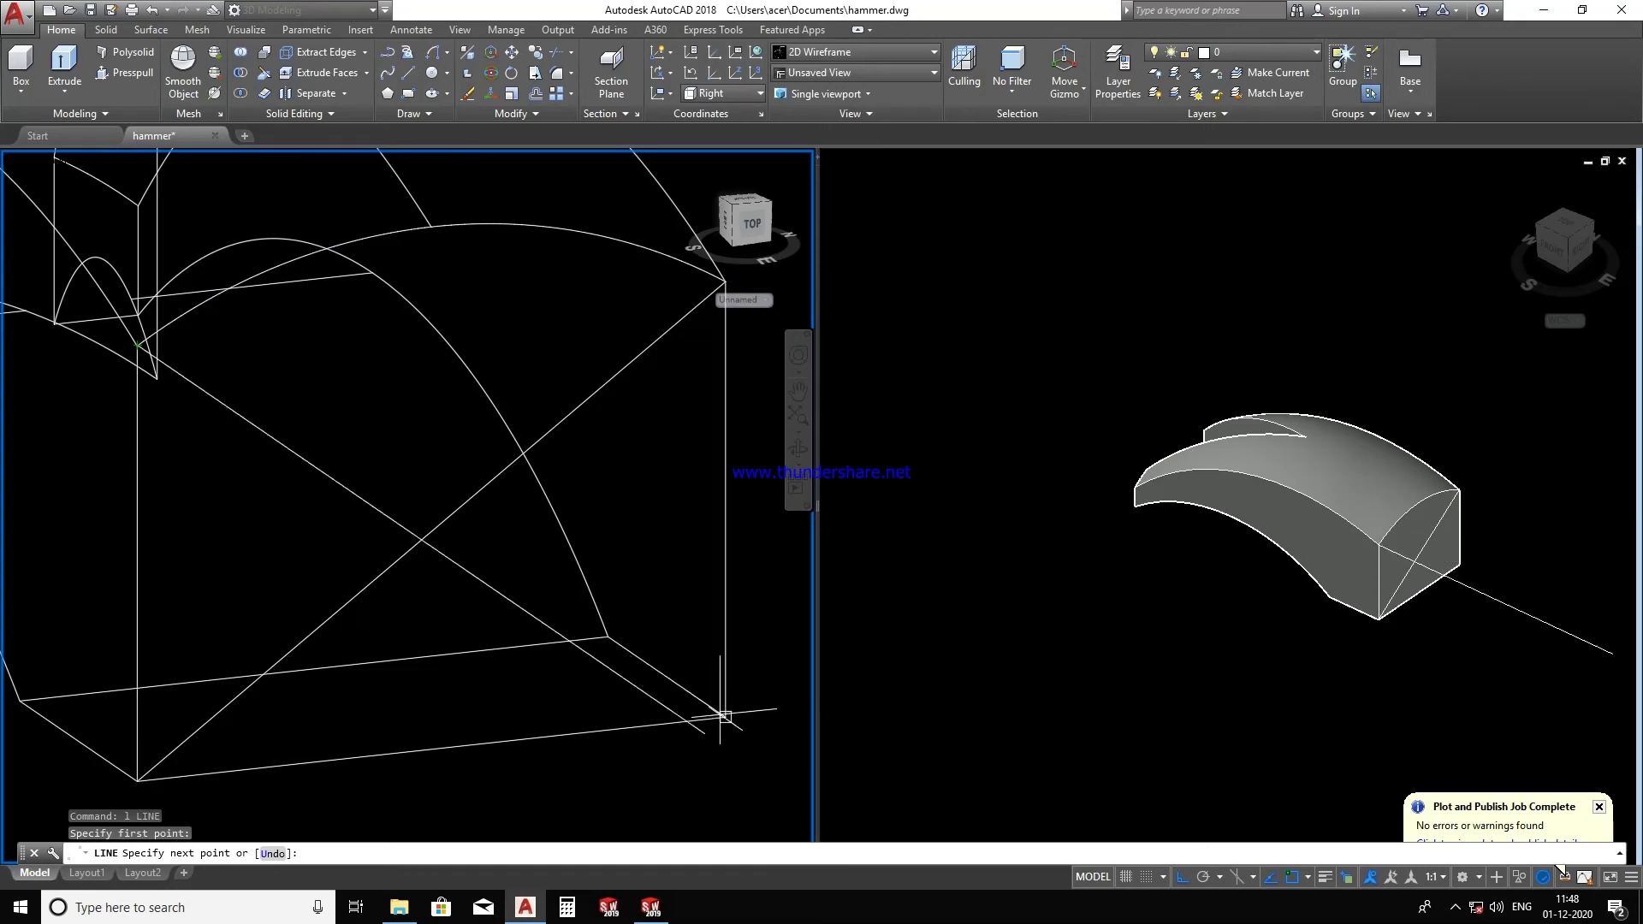
pyautogui.click(707, 700)
pyautogui.press('Escape')
pyautogui.moveTo(620, 681)
pyautogui.keyDown('shift'); pyautogui.mouseDown(button='middle')
pyautogui.moveTo(500, 712)
pyautogui.moveTo(514, 715)
pyautogui.mouseUp(button='middle'); pyautogui.keyUp('shift')
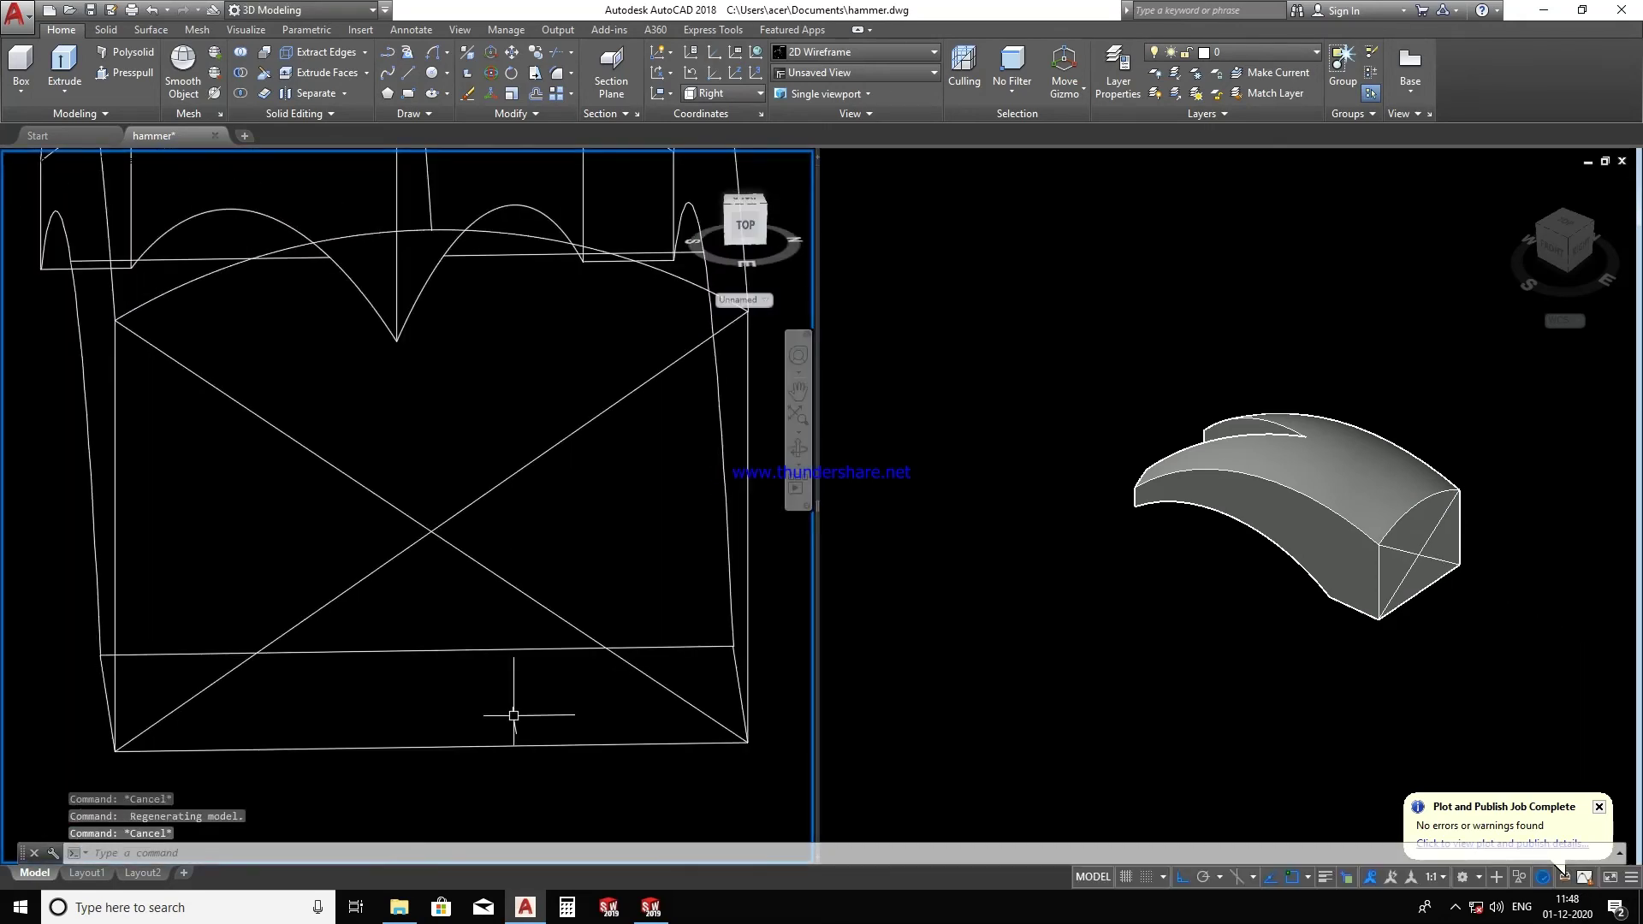
pyautogui.write('c')
pyautogui.press('Return')
# - Draw a radius-15 circle at the diagonals' crossing and extrude it 20 into the neck
pyautogui.click(433, 532)
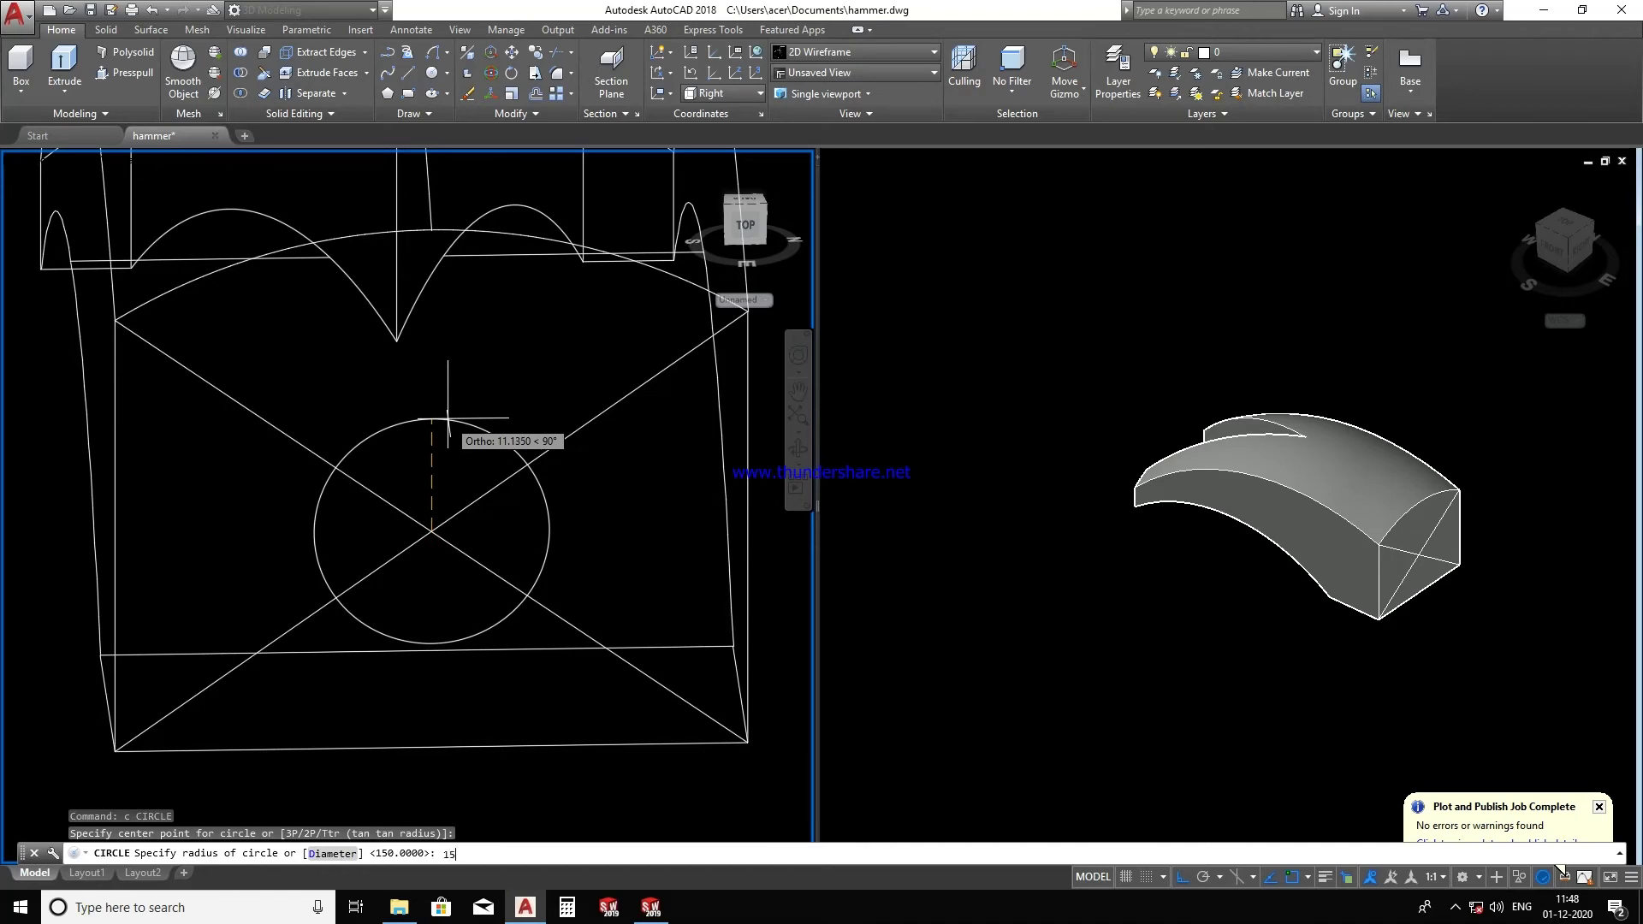
pyautogui.press('Return')
pyautogui.press('Escape')
pyautogui.click(454, 382)
pyautogui.click(341, 374)
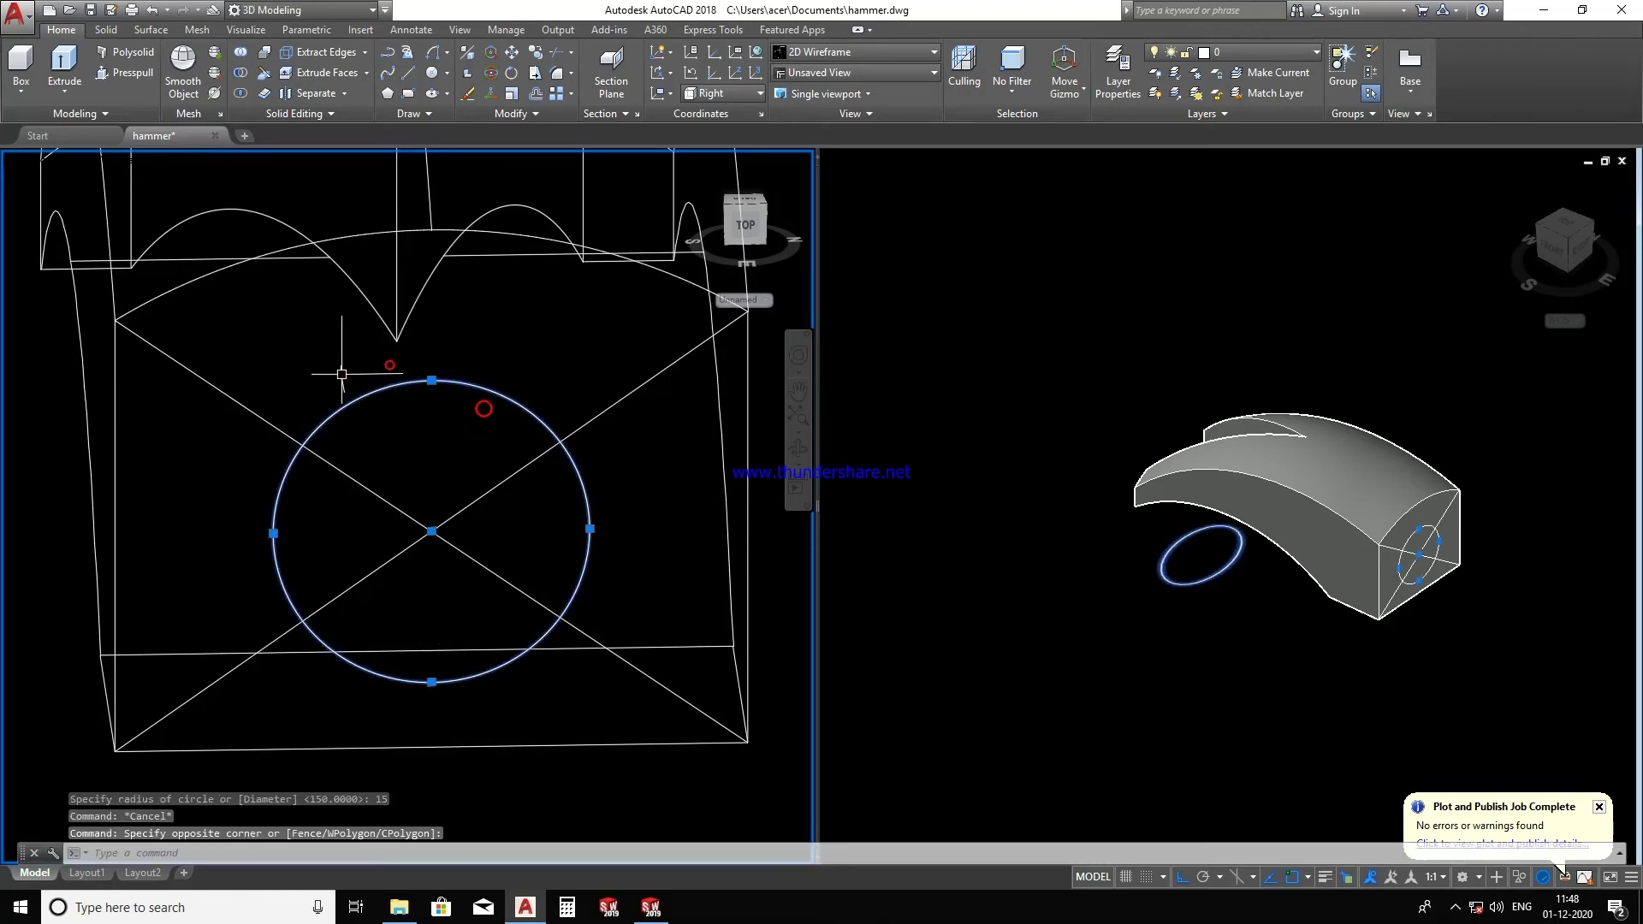
pyautogui.click(64, 60)
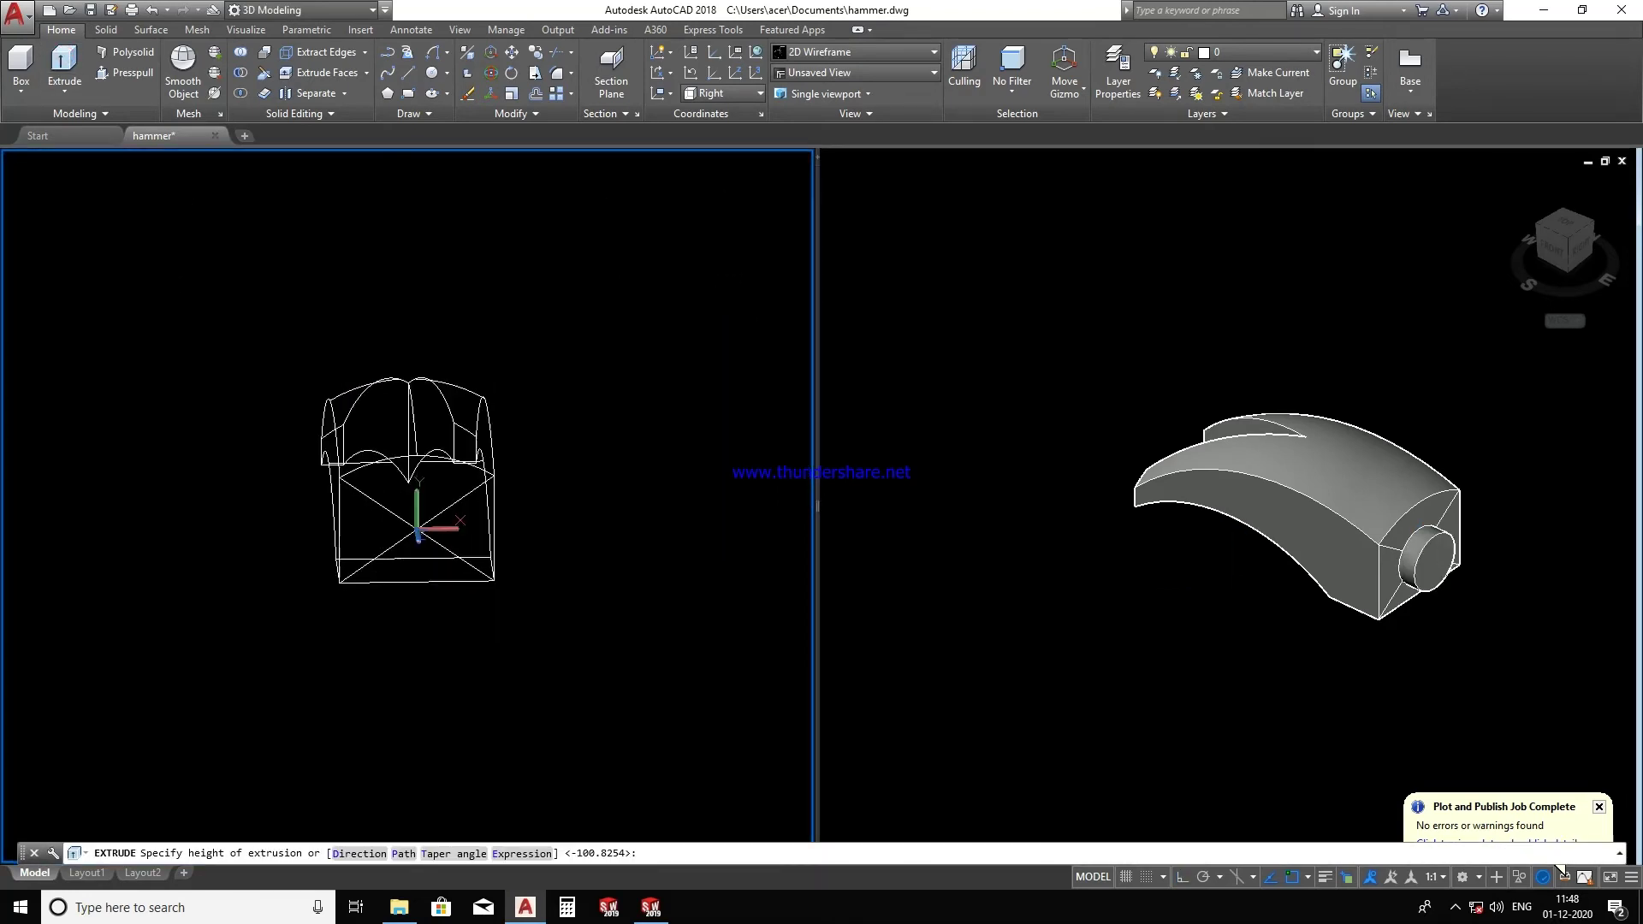
pyautogui.keyDown('shift'); pyautogui.moveTo(414, 491); pyautogui.dragTo(479, 402, button='middle'); pyautogui.keyUp('shift')
pyautogui.write('20')
pyautogui.press('Return')
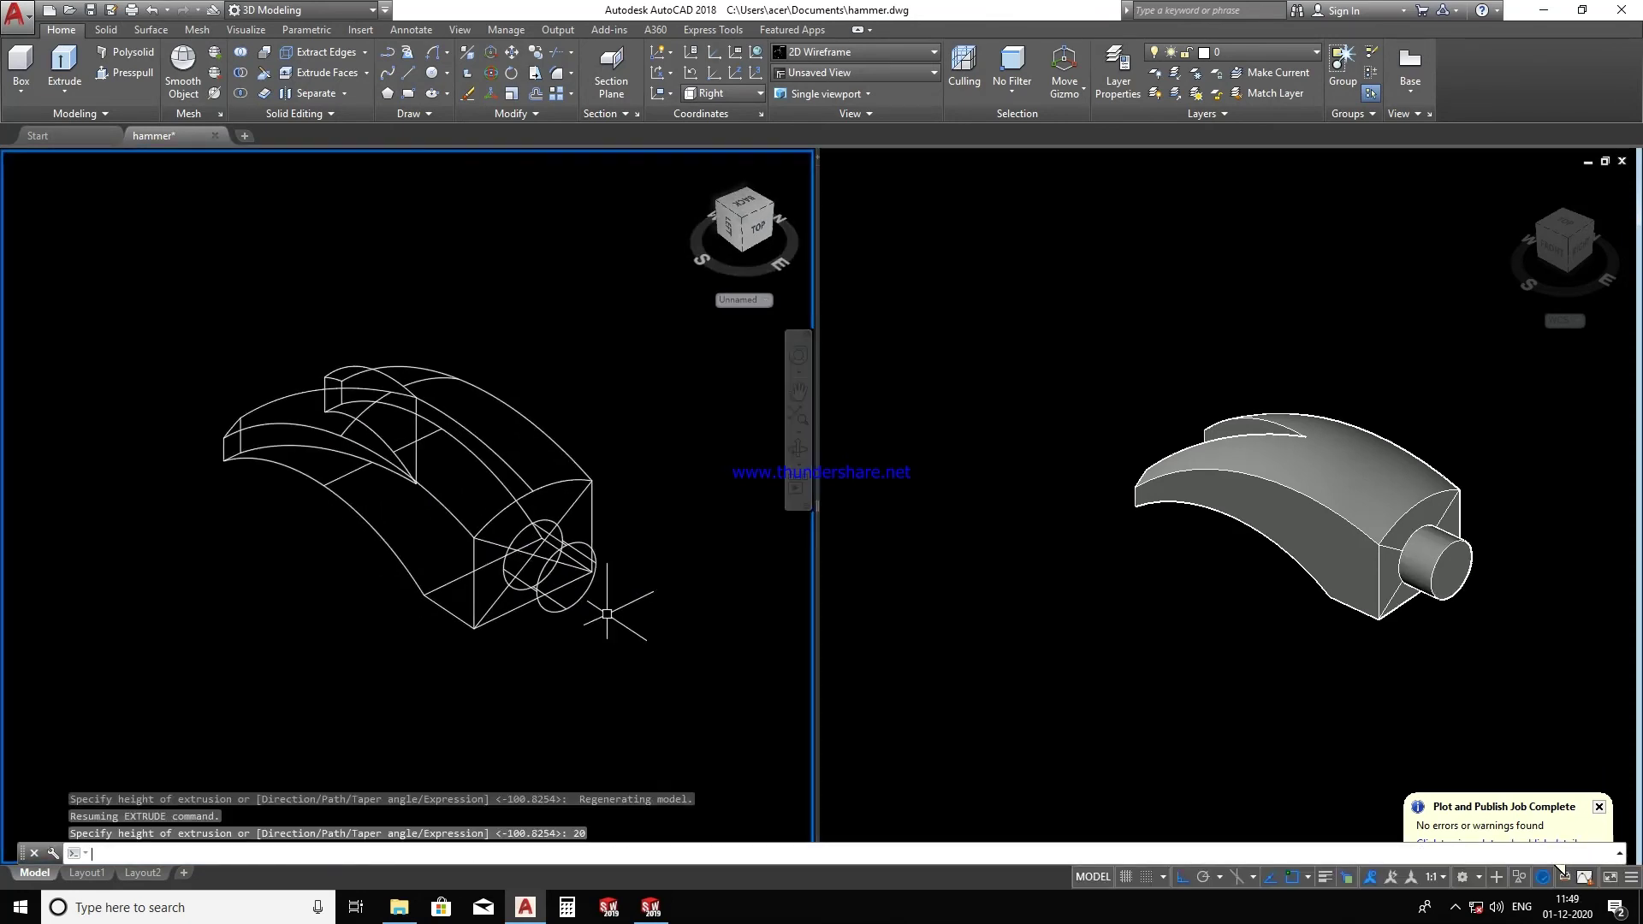
# - Draw a radius-25 circle on the neck's end and extrude it 20 as the striking face
pyautogui.write('c')
pyautogui.press('Return')
pyautogui.scroll(2, 566, 590)
pyautogui.scroll(2, 567, 590)
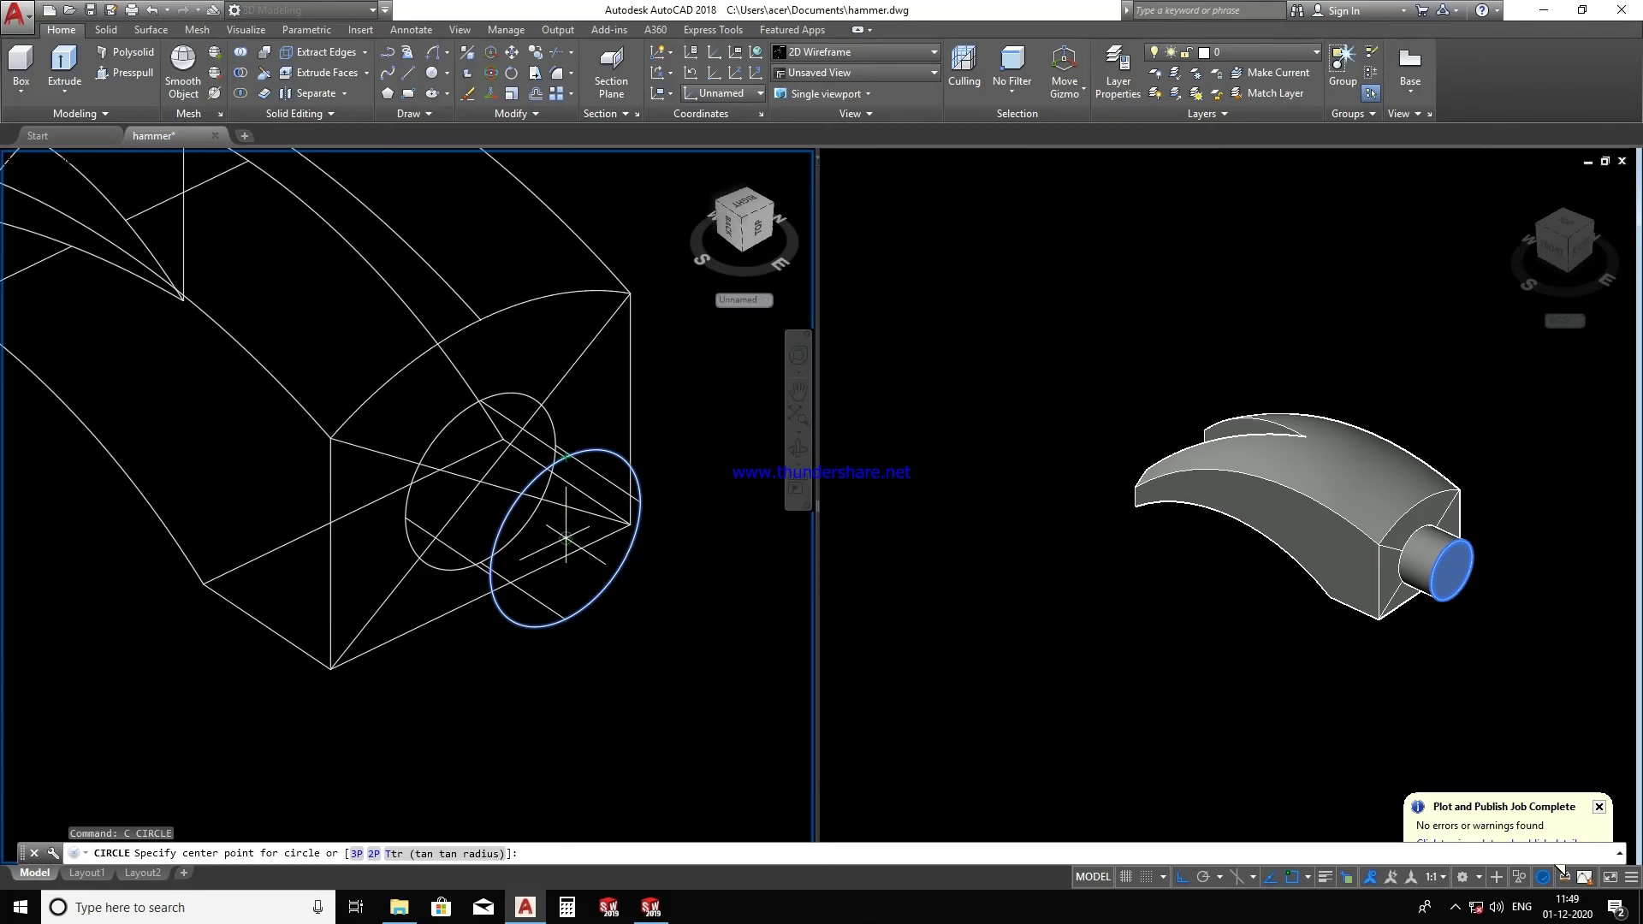
pyautogui.click(565, 537)
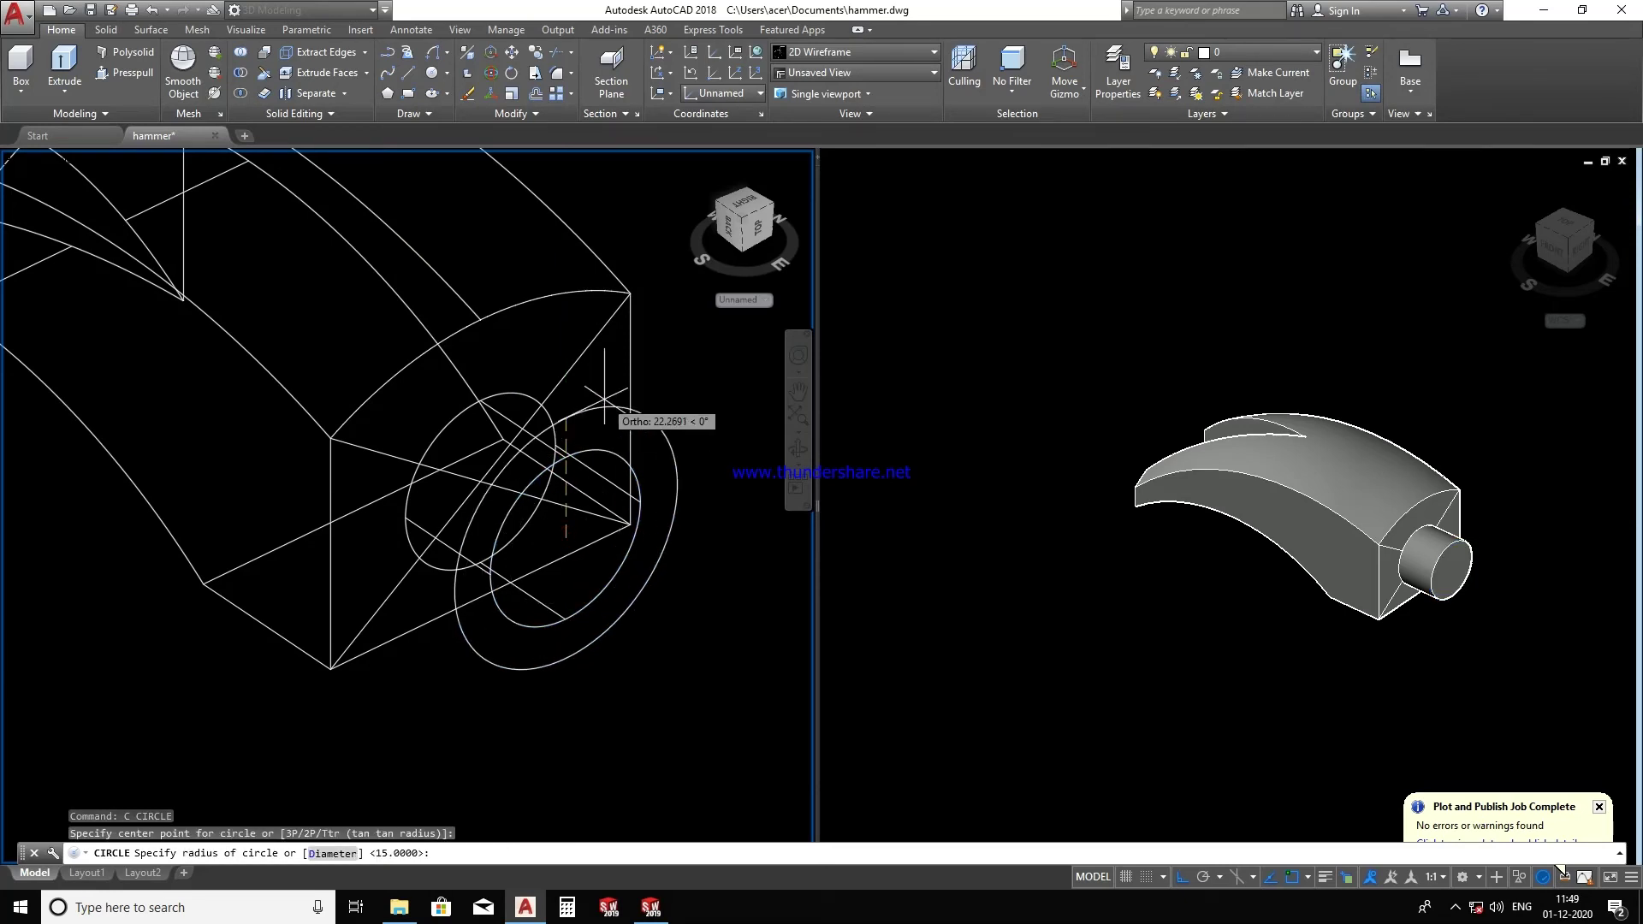
pyautogui.write('25')
pyautogui.press('Return')
pyautogui.press('Escape')
pyautogui.moveTo(678, 440); pyautogui.dragTo(672, 376)
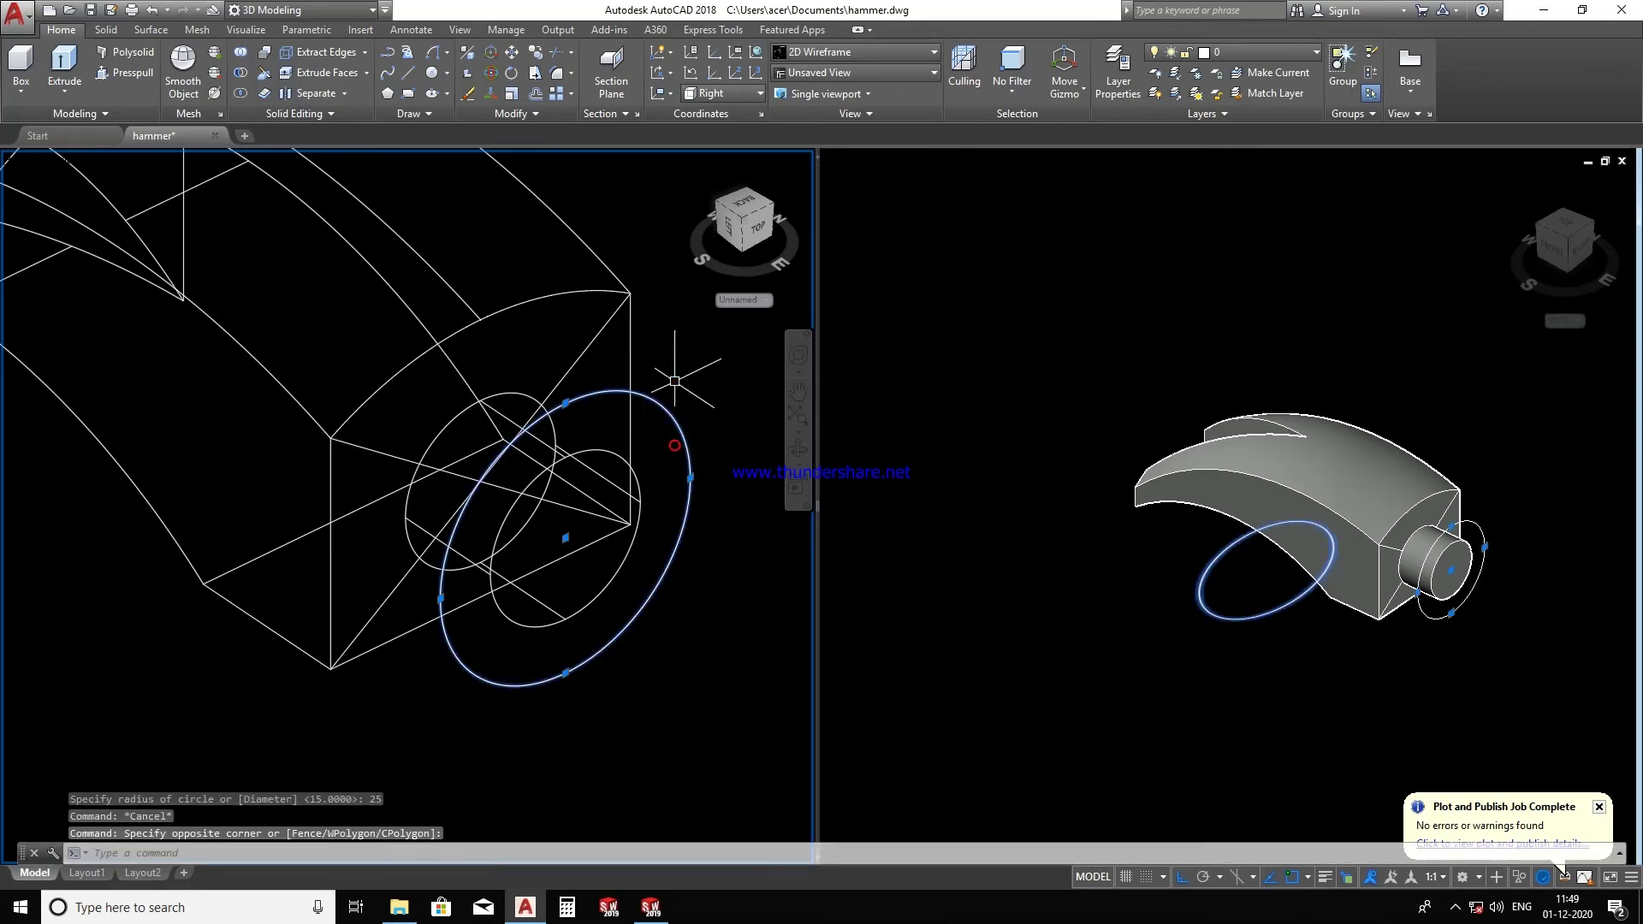
pyautogui.click(66, 68)
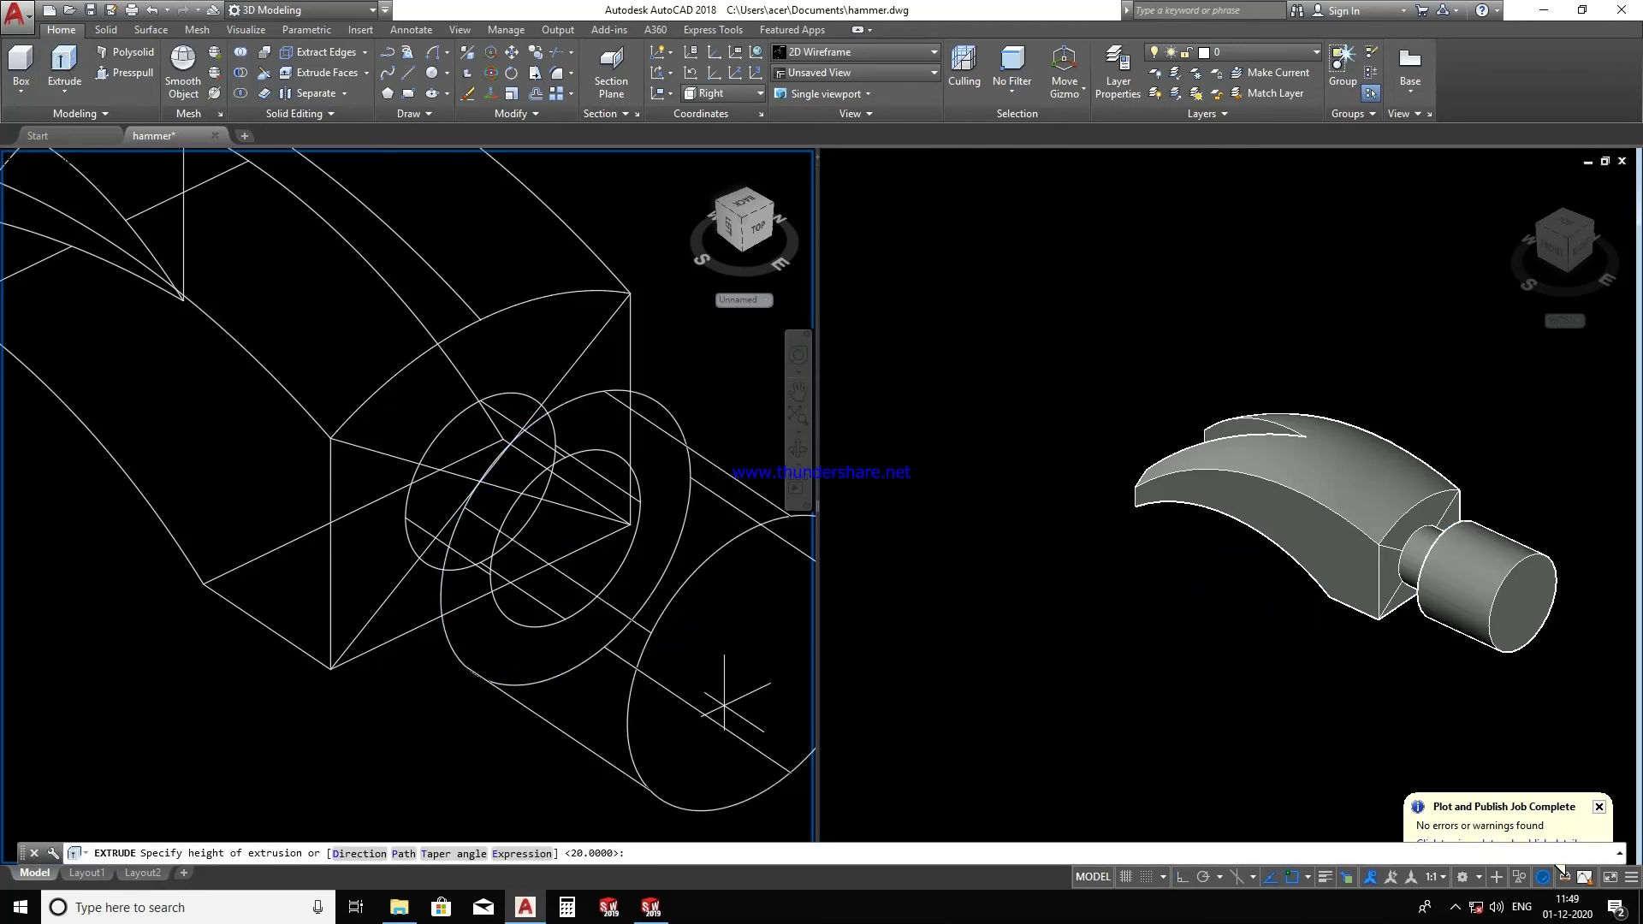
pyautogui.write('20')
pyautogui.press('Return')
pyautogui.press('Escape')
# - Fillet the striking face's outer rim with radius 5
pyautogui.scroll(-2, 161, 293)
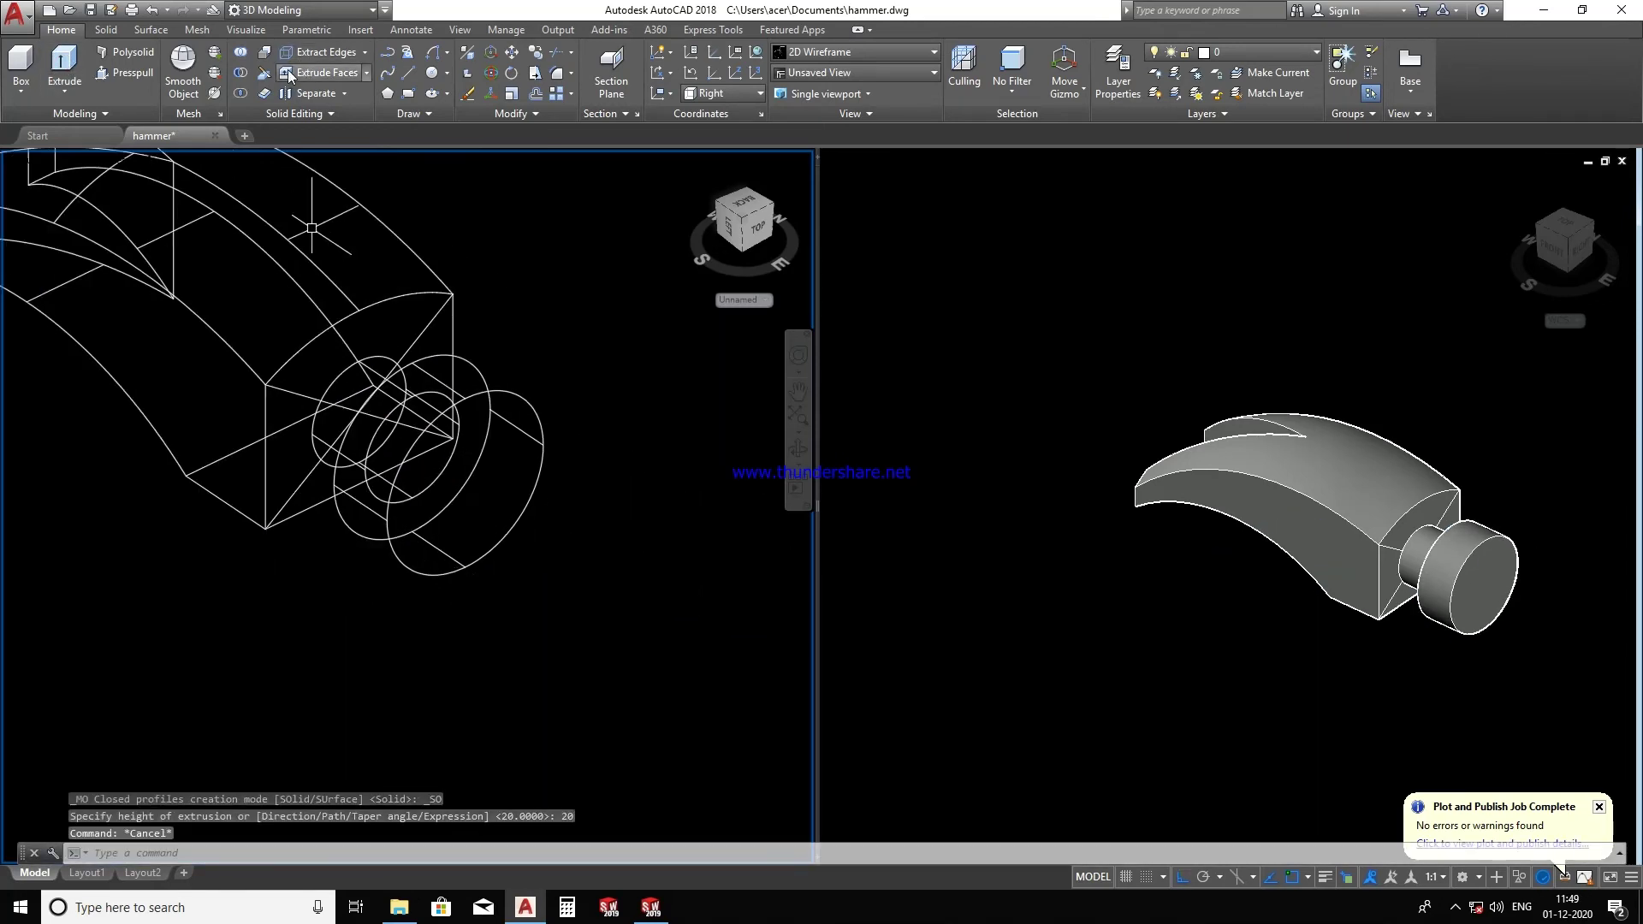
pyautogui.click(109, 29)
pyautogui.click(616, 64)
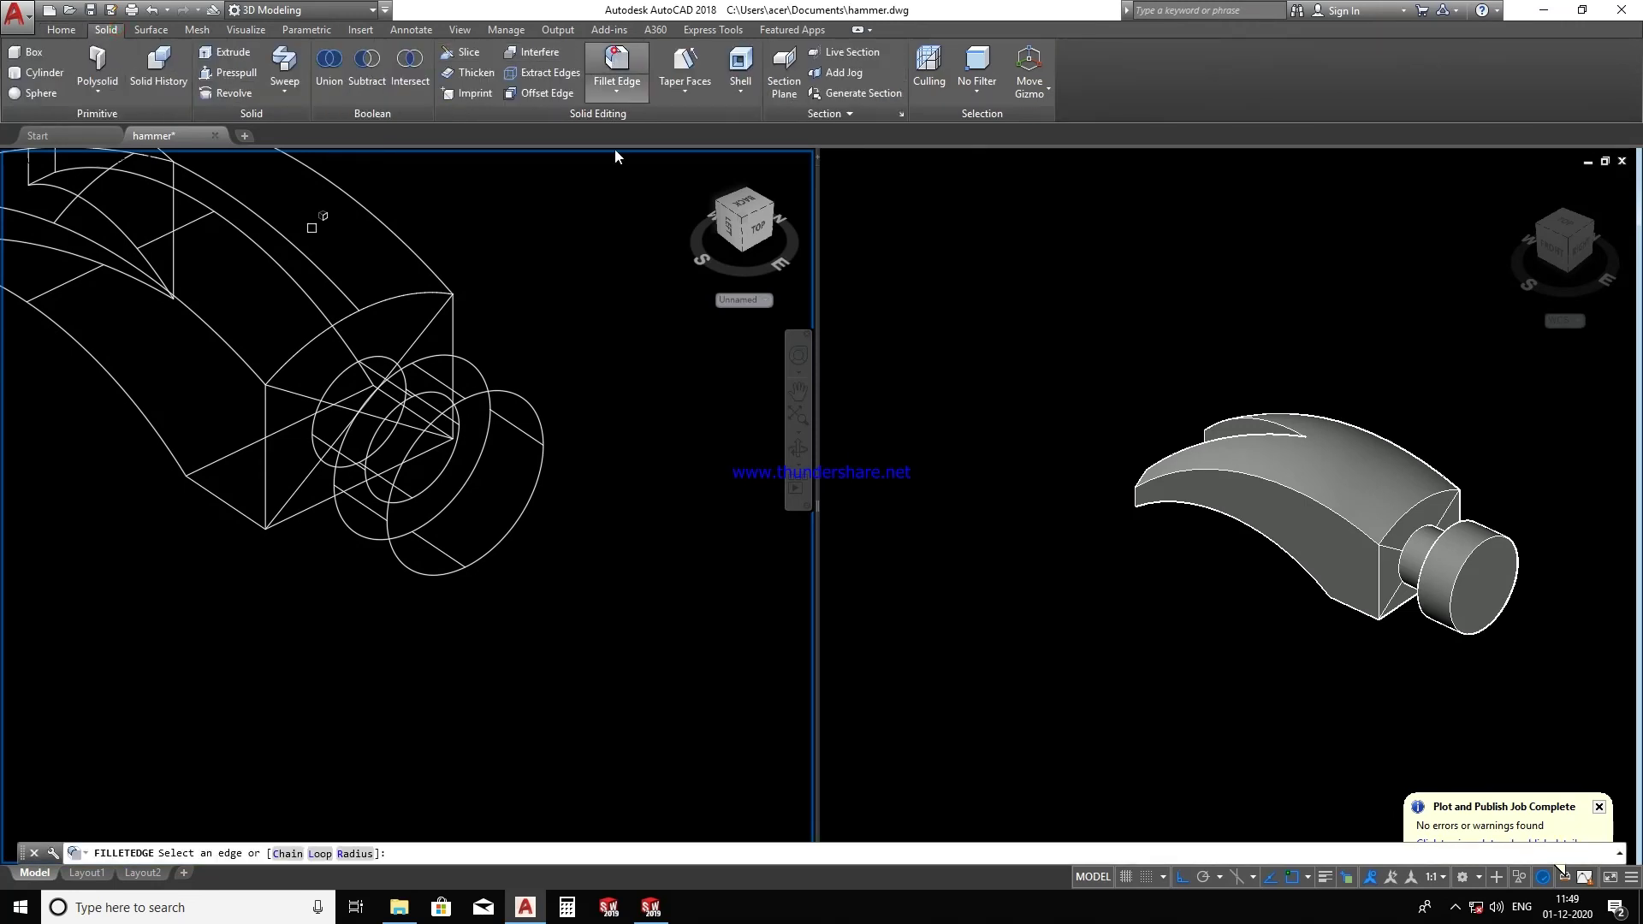
pyautogui.write('r')
pyautogui.press('Return')
pyautogui.write('5')
pyautogui.press('Return')
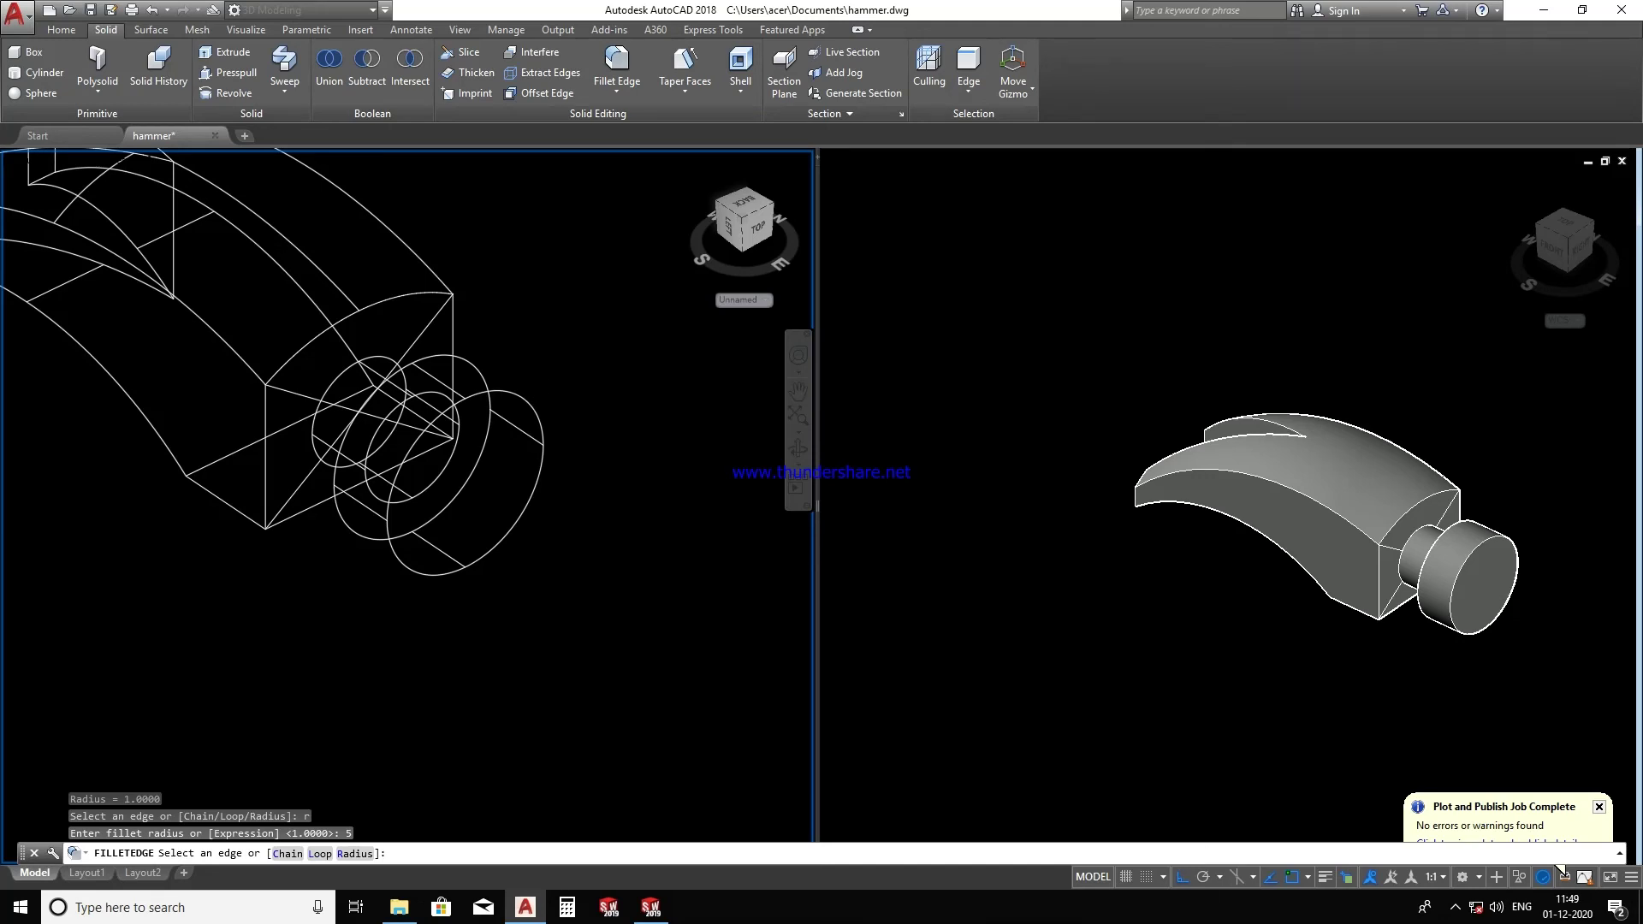
pyautogui.click(520, 400)
pyautogui.press('Return')
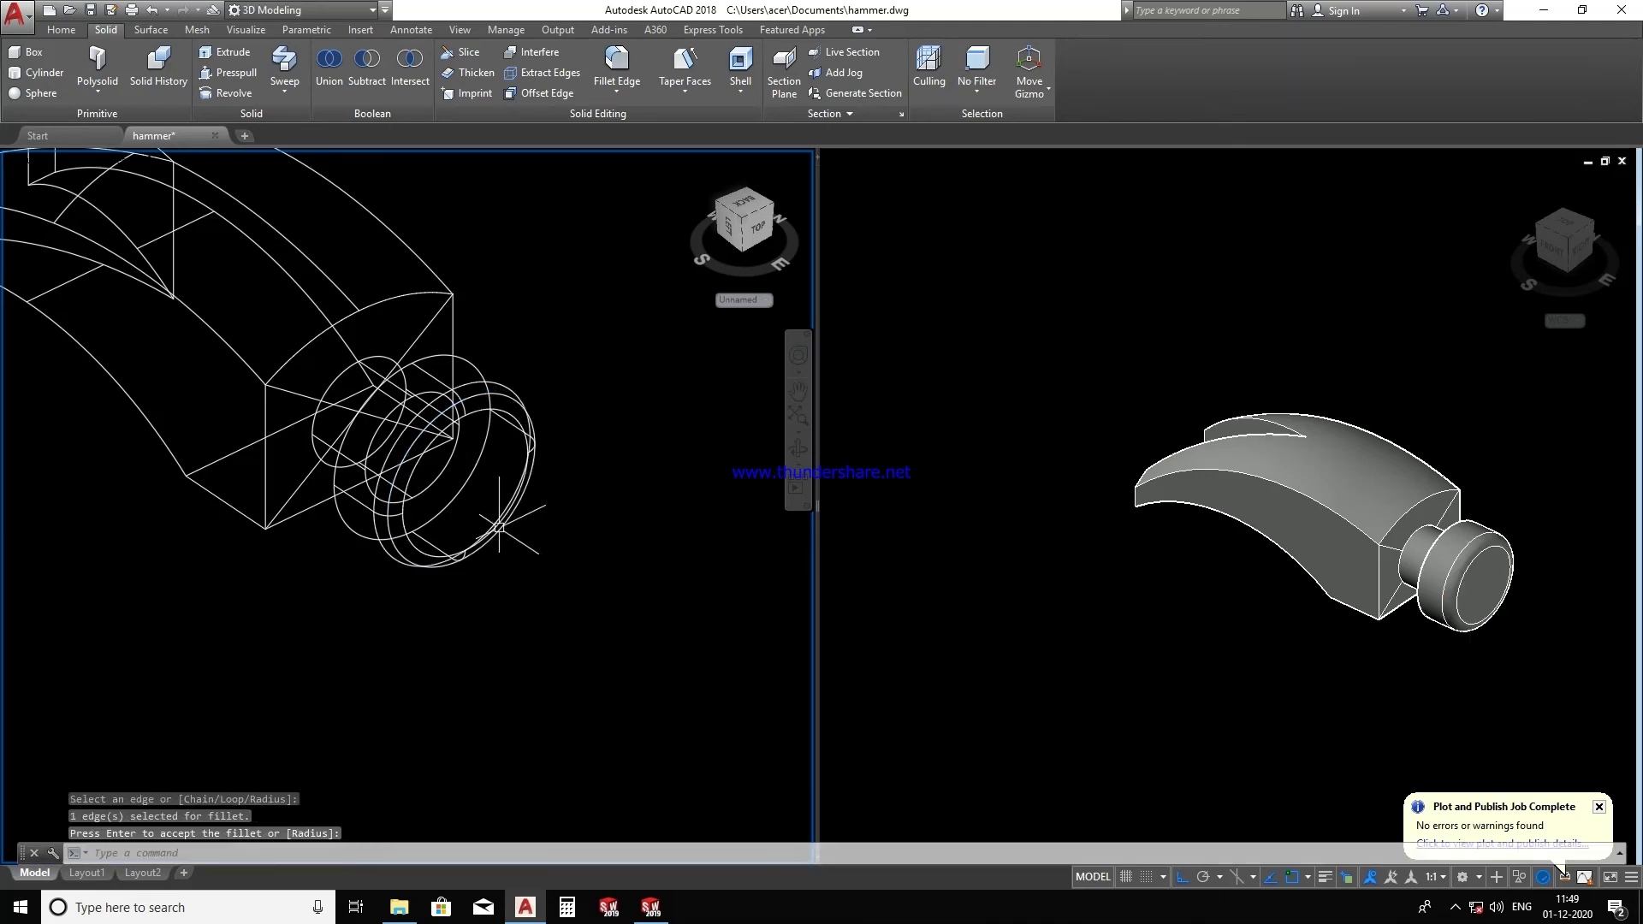
pyautogui.press('Escape')
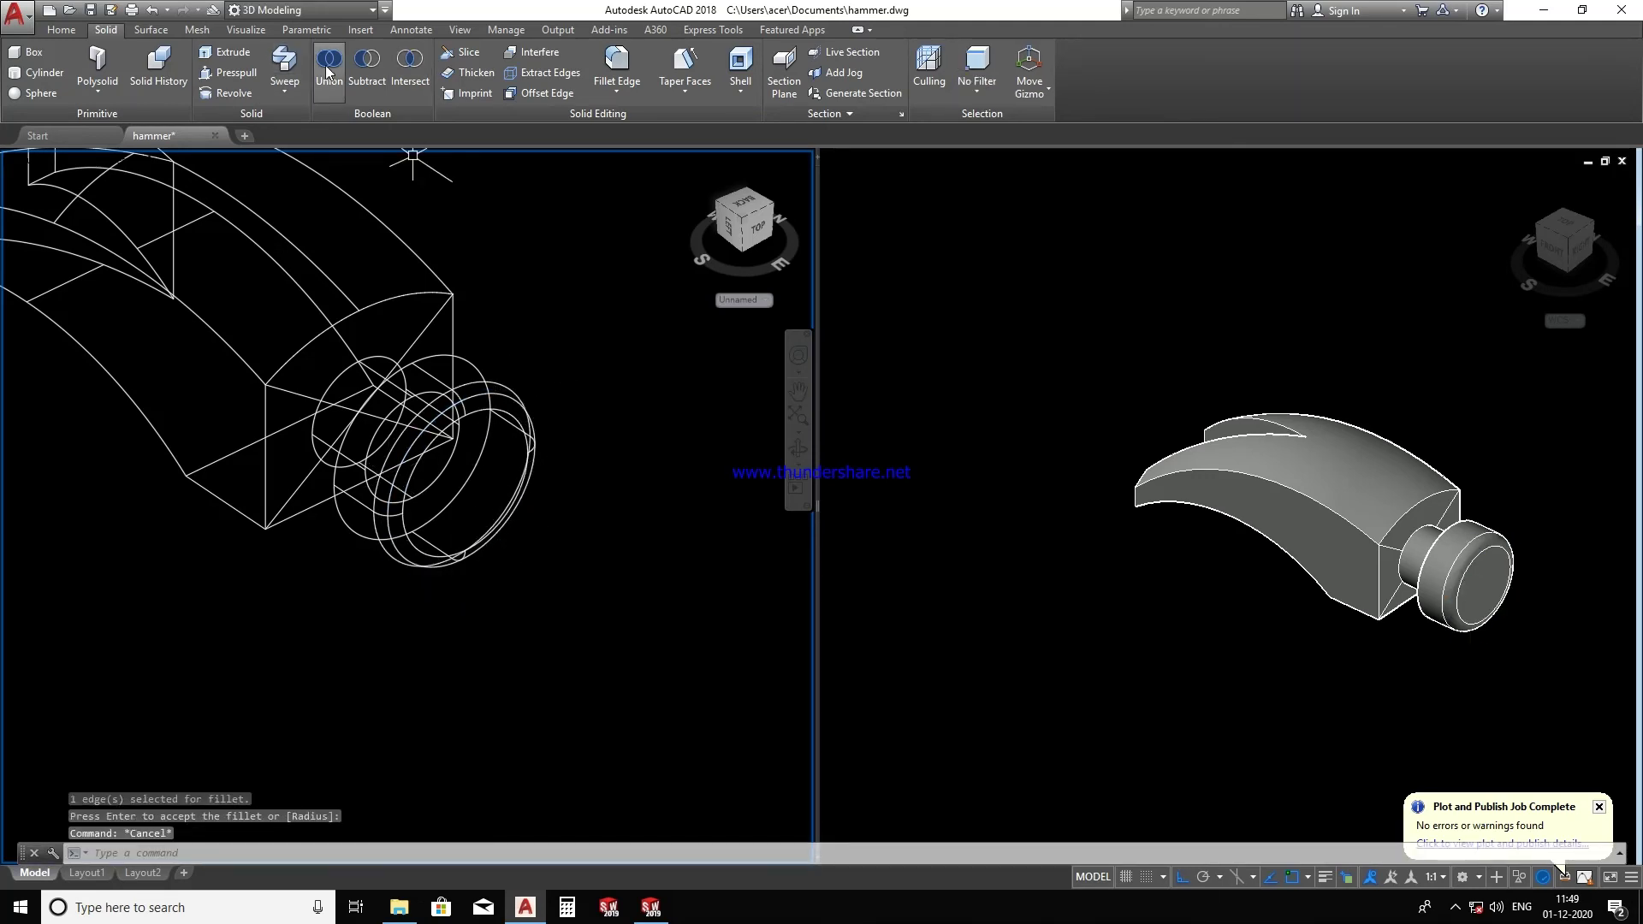
# - Union all the hammer parts into one solid
pyautogui.click(325, 65)
pyautogui.moveTo(132, 343); pyautogui.dragTo(340, 480)
pyautogui.press('Return')
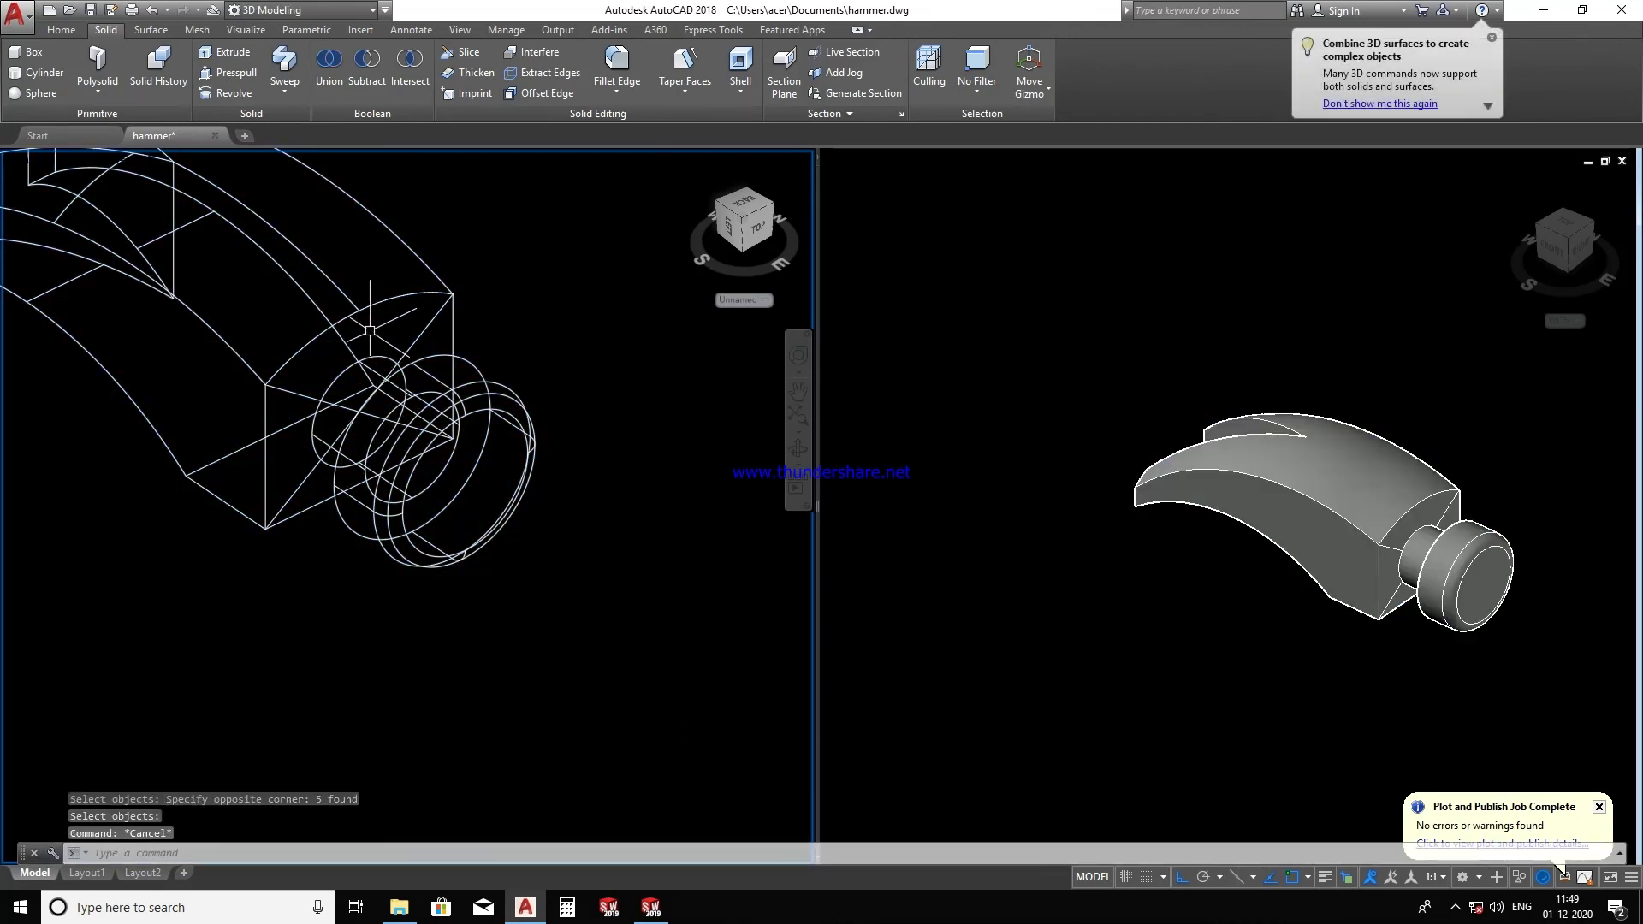
pyautogui.click(364, 402)
pyautogui.write('n')
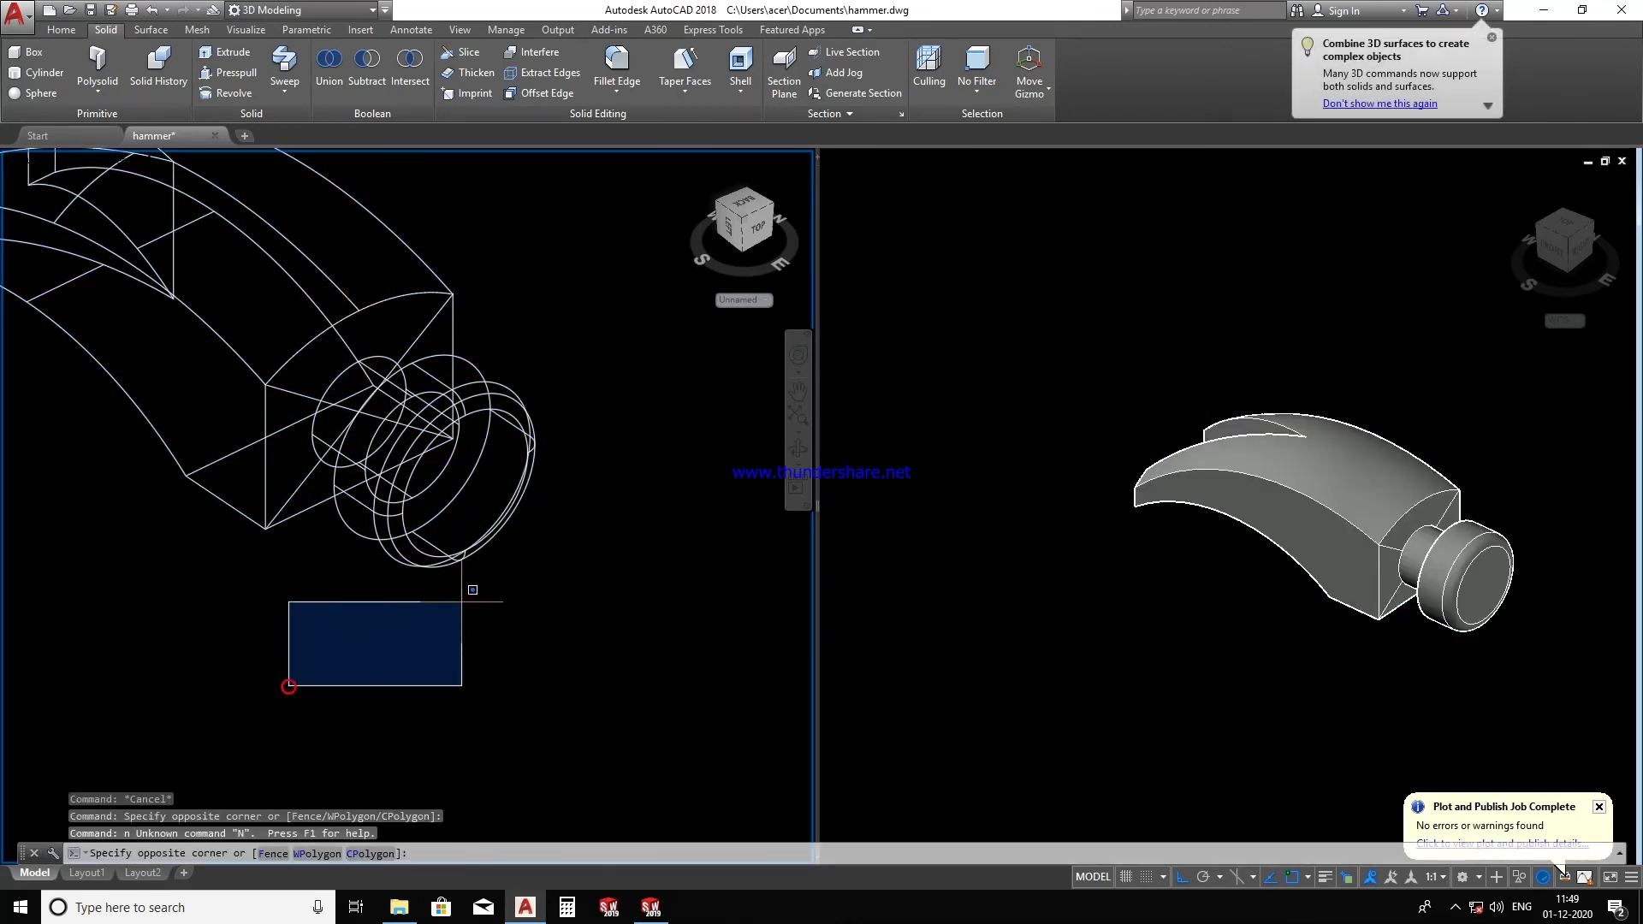
pyautogui.click(474, 602)
pyautogui.write('m')
pyautogui.press('Return')
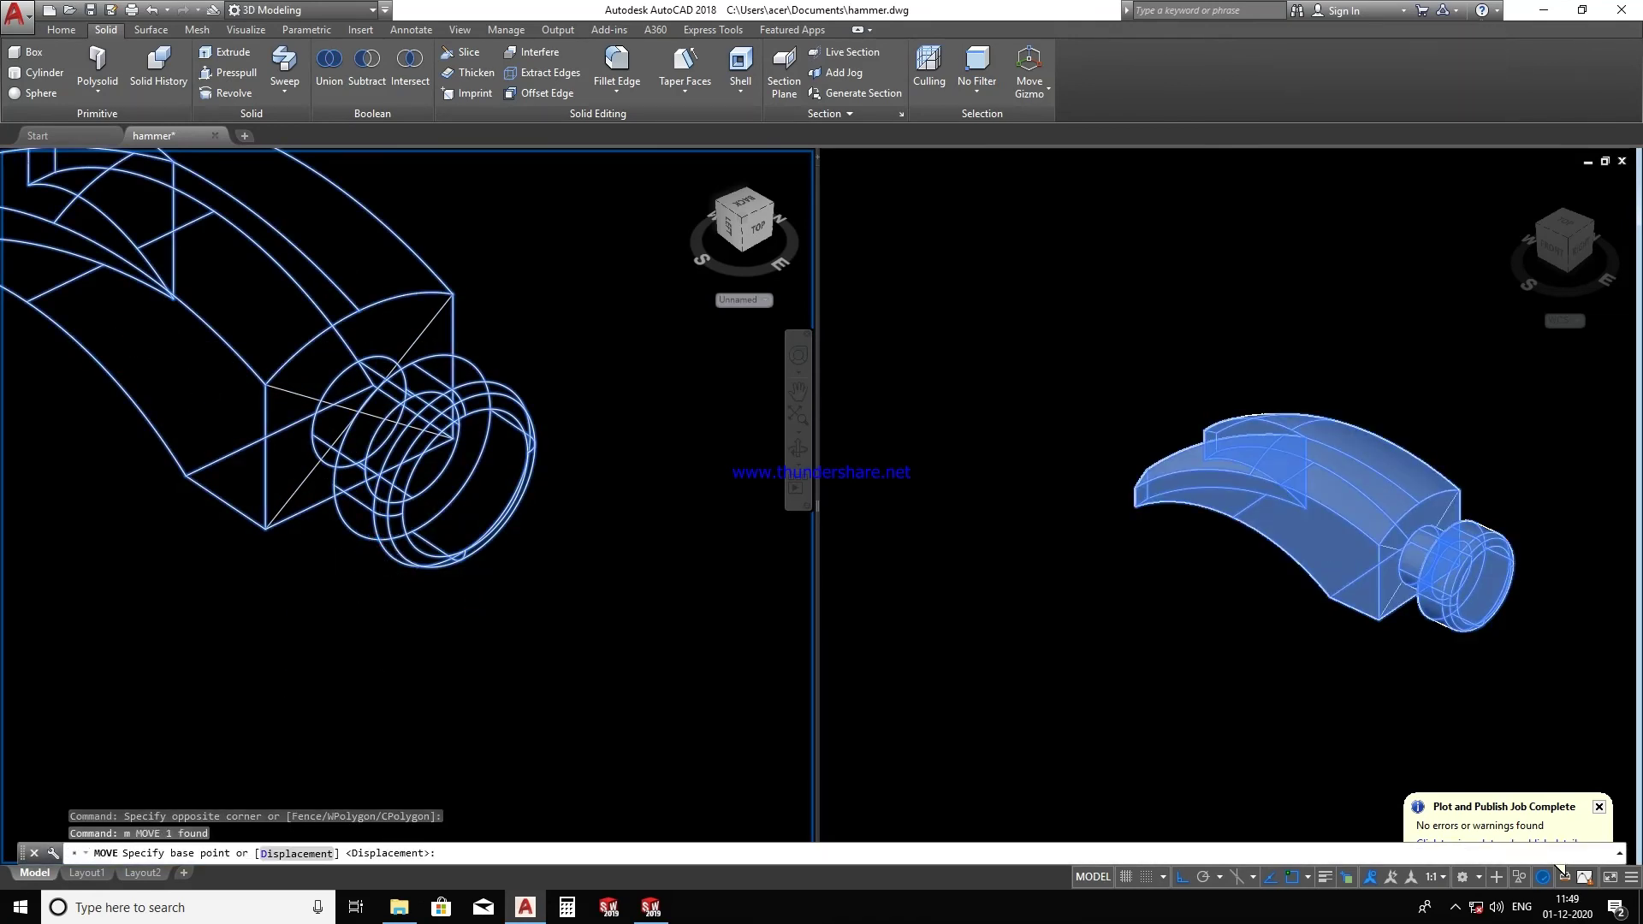
pyautogui.click(372, 674)
pyautogui.press('Escape')
# - Erase the two crossing diagonal guide lines
pyautogui.scroll(4, 420, 615)
pyautogui.click(411, 659)
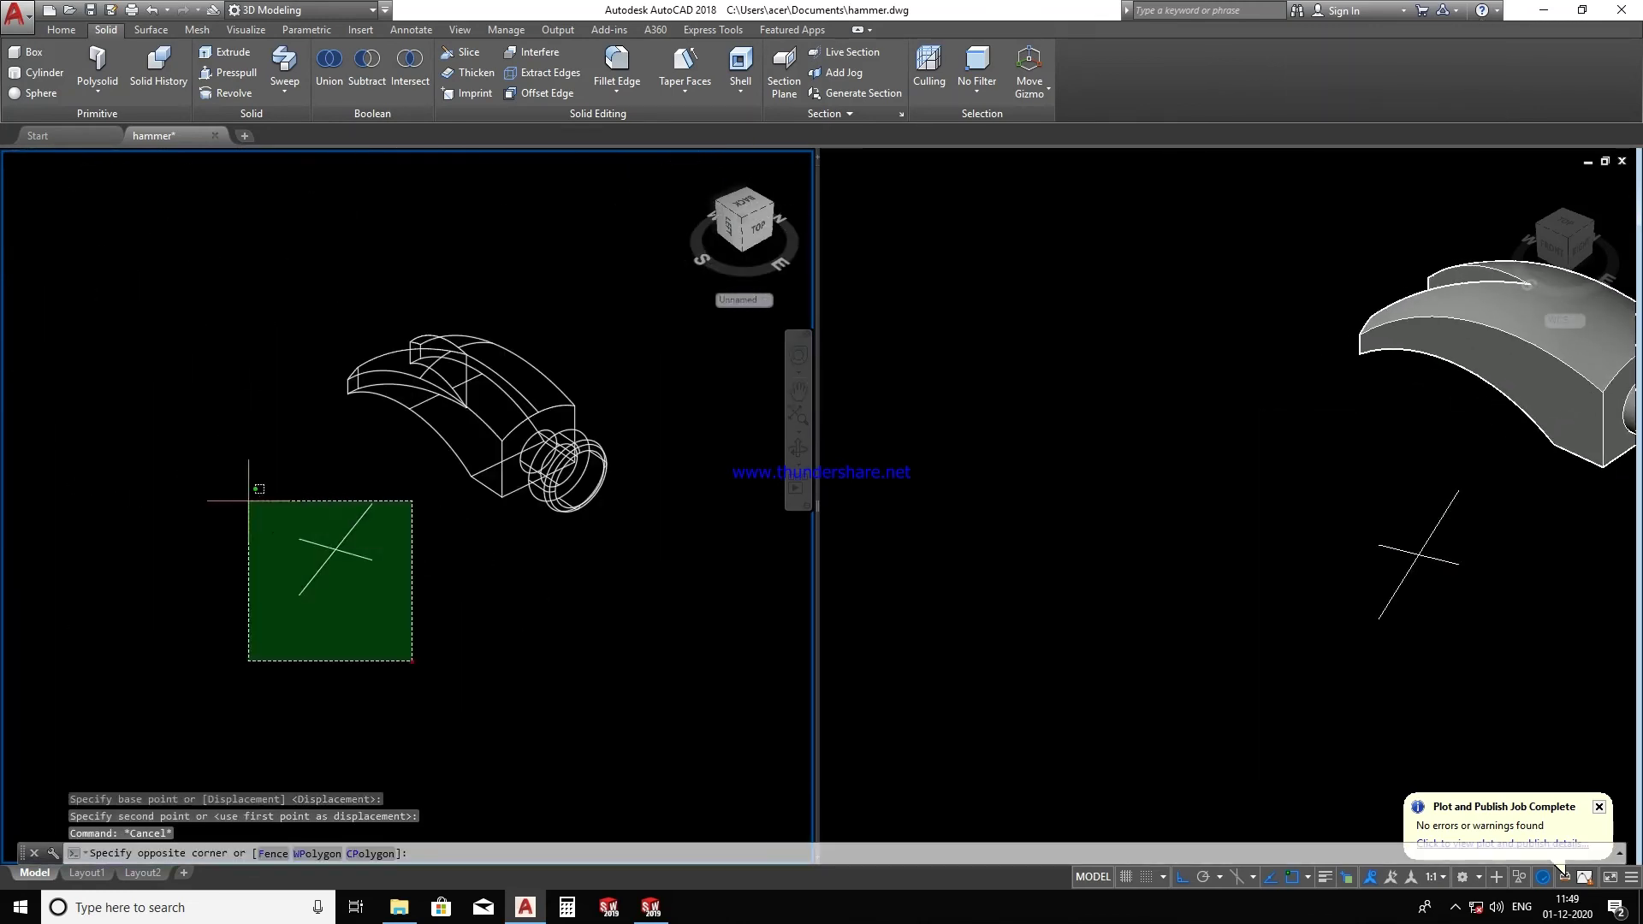
pyautogui.click(247, 496)
pyautogui.write('e')
pyautogui.press('Return')
pyautogui.press('Escape')
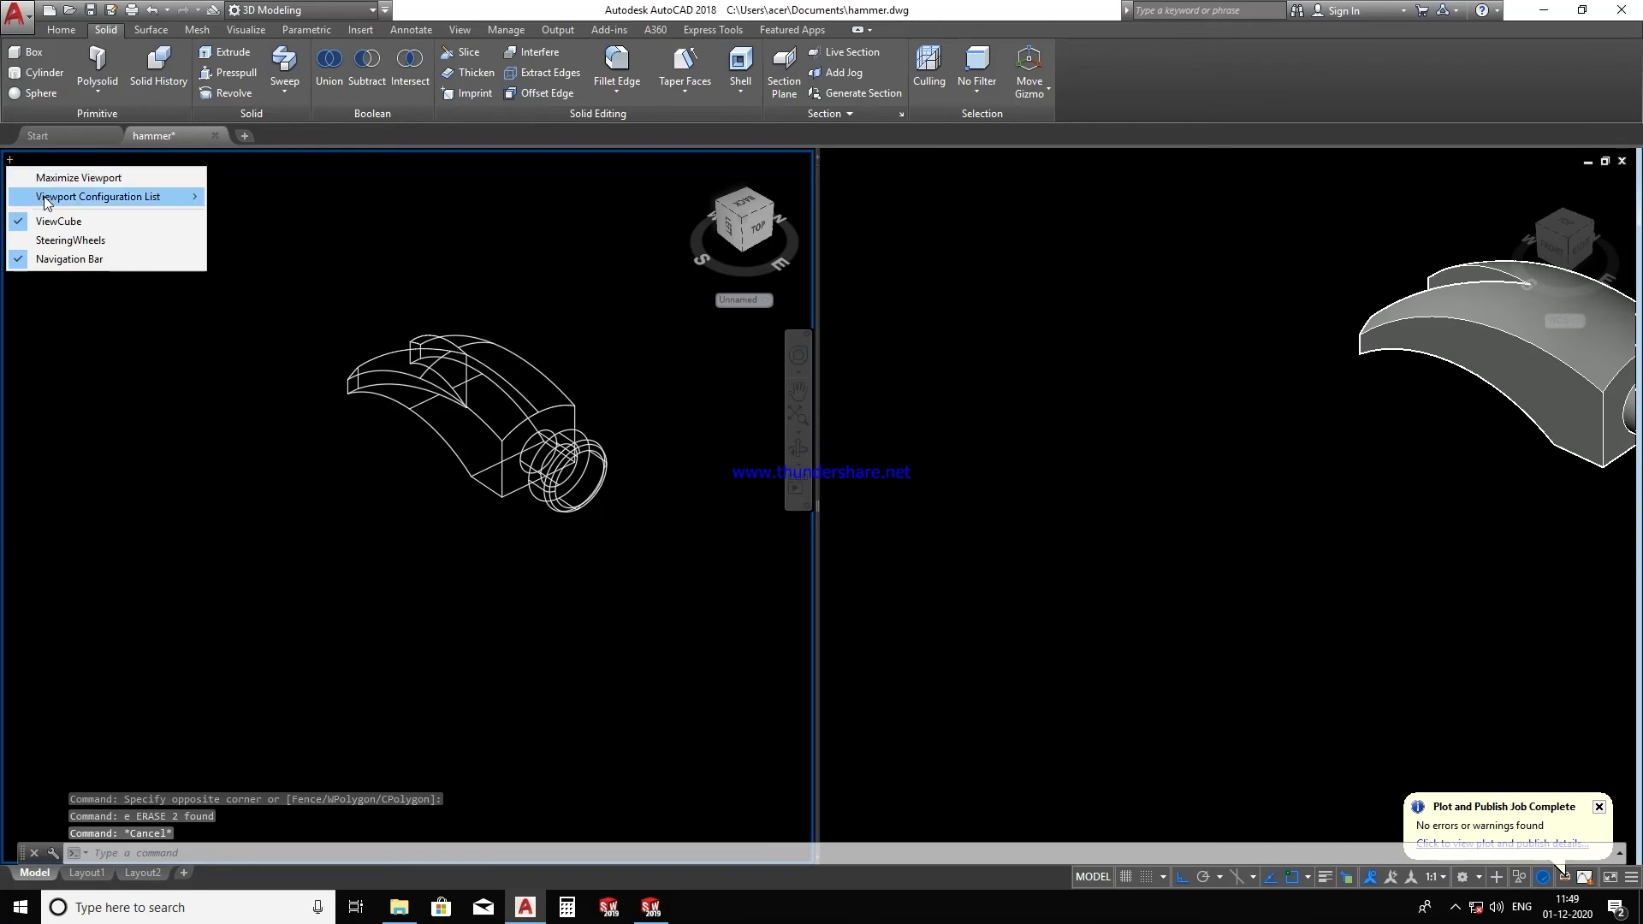
# - Switch to a single viewport, apply the Realistic visual style and orbit to view the underside
pyautogui.moveTo(98, 197)
pyautogui.click(261, 216)
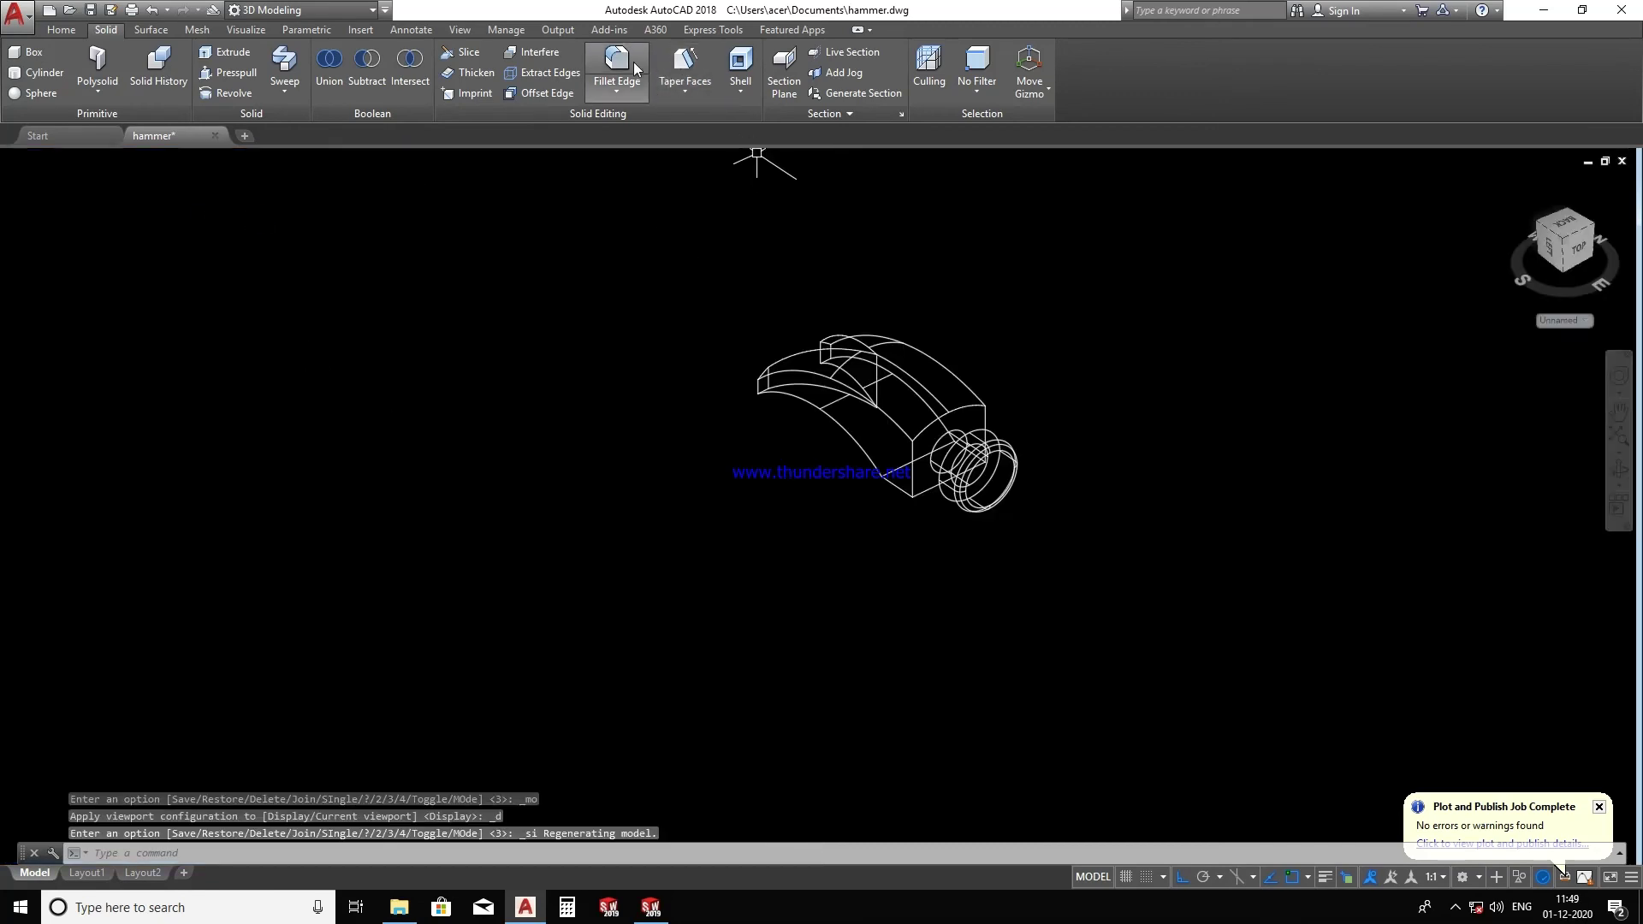
pyautogui.click(61, 29)
pyautogui.click(834, 53)
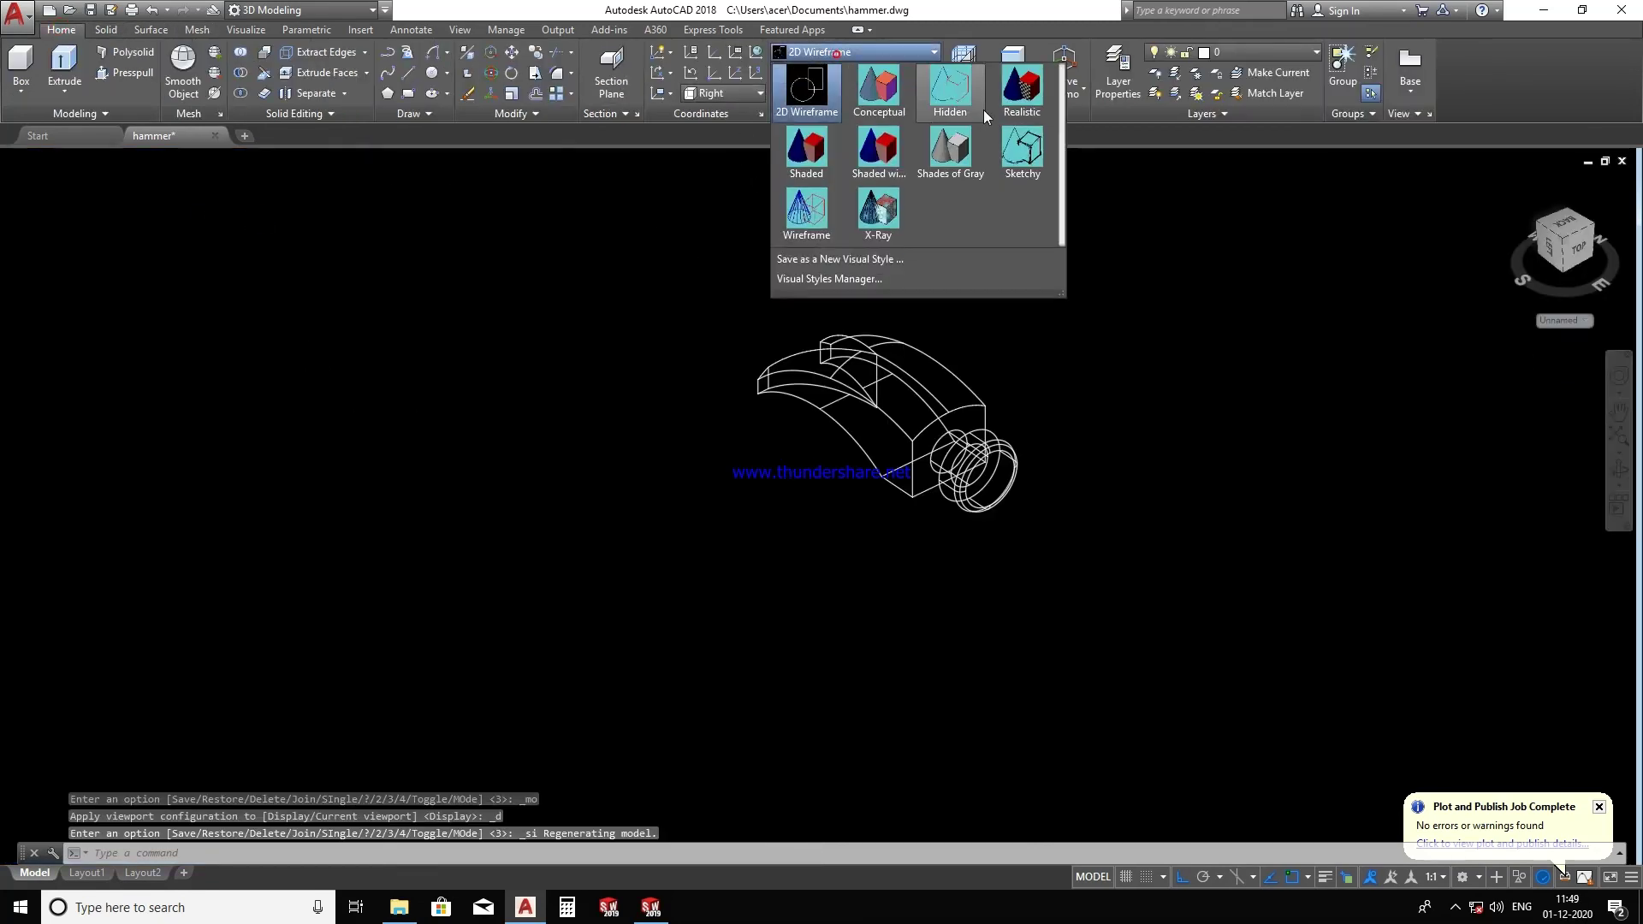
pyautogui.click(1024, 94)
pyautogui.scroll(5, 1030, 434)
pyautogui.scroll(-3, 947, 467)
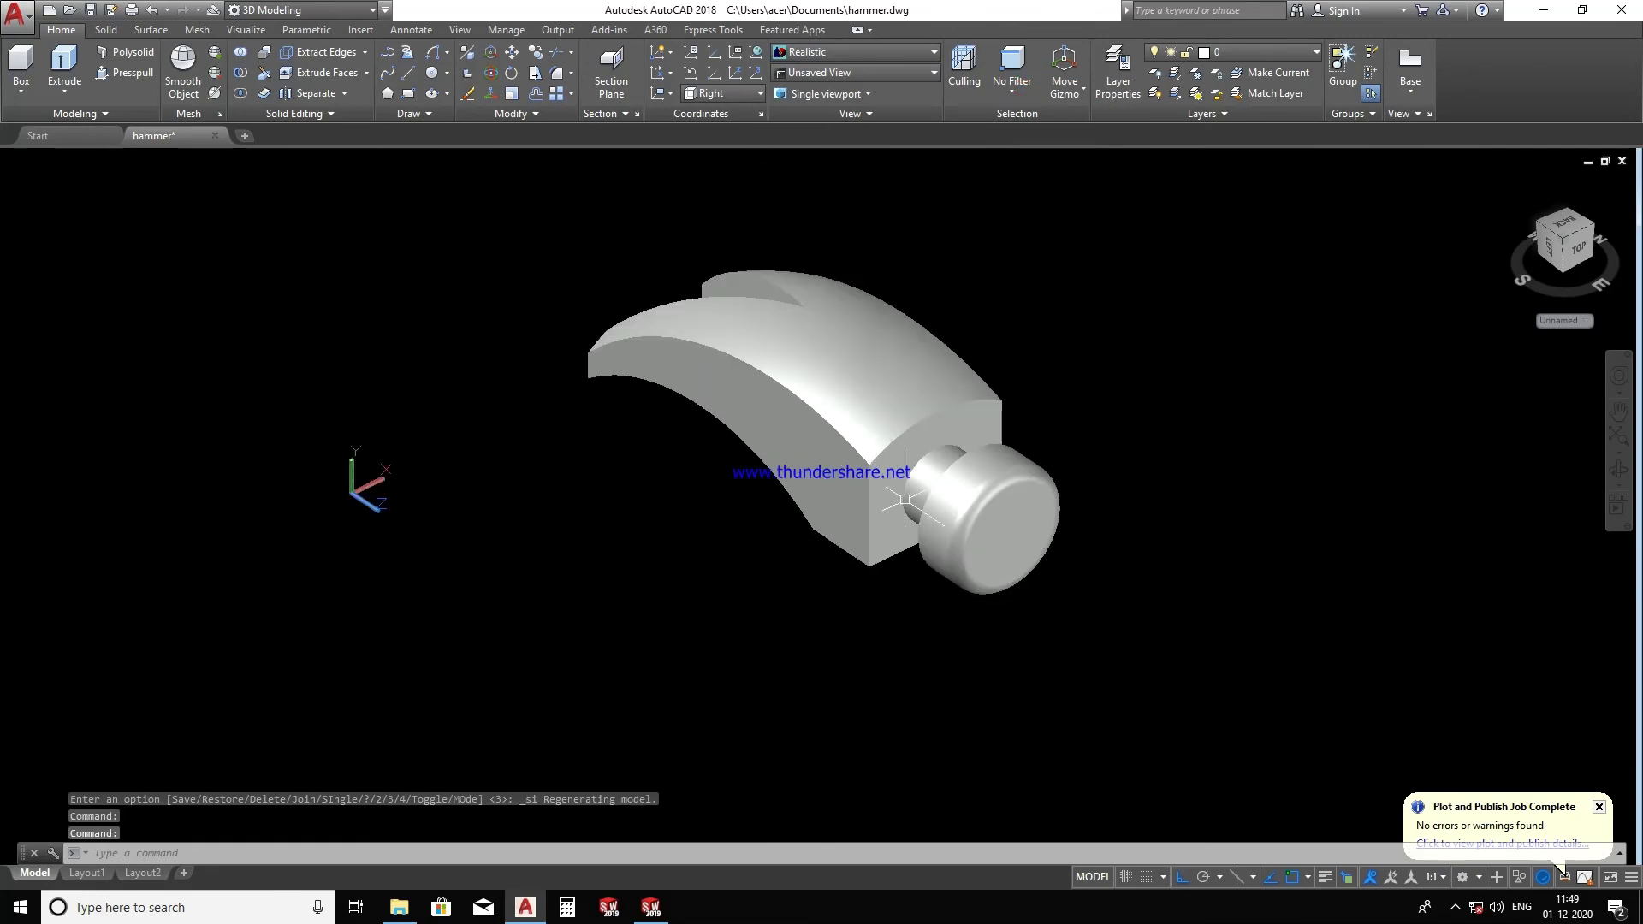
pyautogui.moveTo(947, 466)
pyautogui.keyDown('shift'); pyautogui.mouseDown(button='middle')
pyautogui.moveTo(1119, 483)
pyautogui.moveTo(1024, 397)
pyautogui.moveTo(958, 631)
pyautogui.moveTo(1170, 711)
pyautogui.moveTo(1368, 701)
pyautogui.moveTo(1373, 744)
pyautogui.moveTo(899, 603)
pyautogui.moveTo(506, 686)
pyautogui.moveTo(333, 591)
pyautogui.moveTo(165, 616)
pyautogui.moveTo(231, 704)
pyautogui.moveTo(528, 682)
pyautogui.moveTo(442, 568)
pyautogui.moveTo(242, 616)
pyautogui.mouseUp(button='middle'); pyautogui.keyUp('shift')
# - Inspect the hammer head end-on, from the top view and from an oblique angle
pyautogui.scroll(5, 1095, 504)
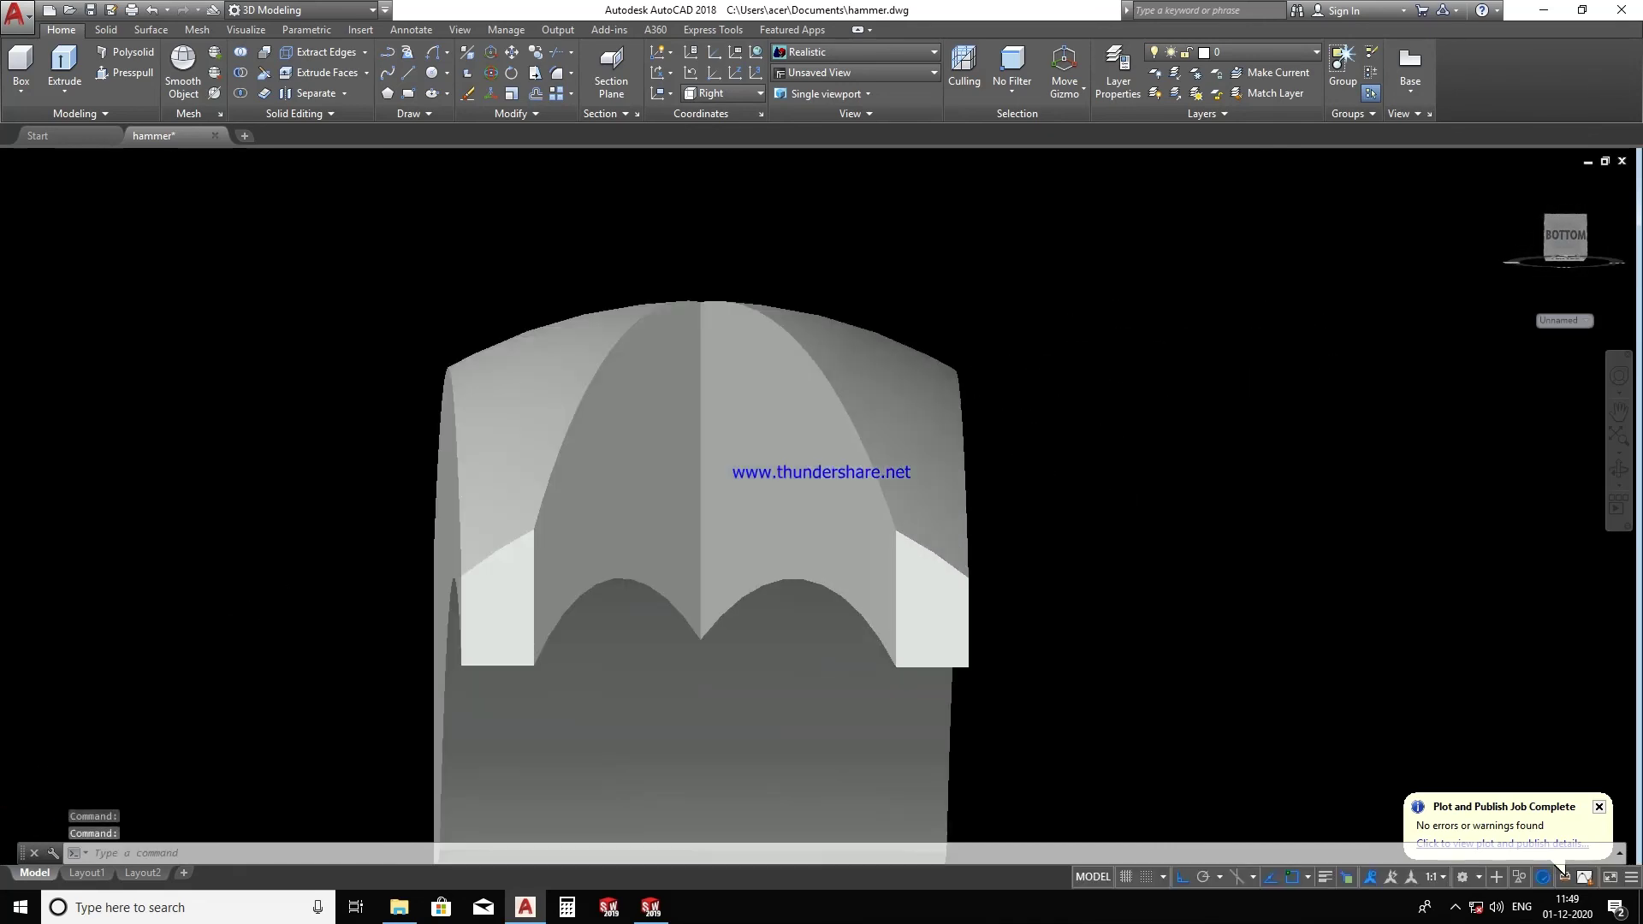
pyautogui.scroll(-5, 1126, 545)
pyautogui.moveTo(1126, 545)
pyautogui.keyDown('shift'); pyautogui.mouseDown(button='middle')
pyautogui.moveTo(1093, 715)
pyautogui.moveTo(550, 656)
pyautogui.moveTo(599, 643)
pyautogui.mouseUp(button='middle'); pyautogui.keyUp('shift')
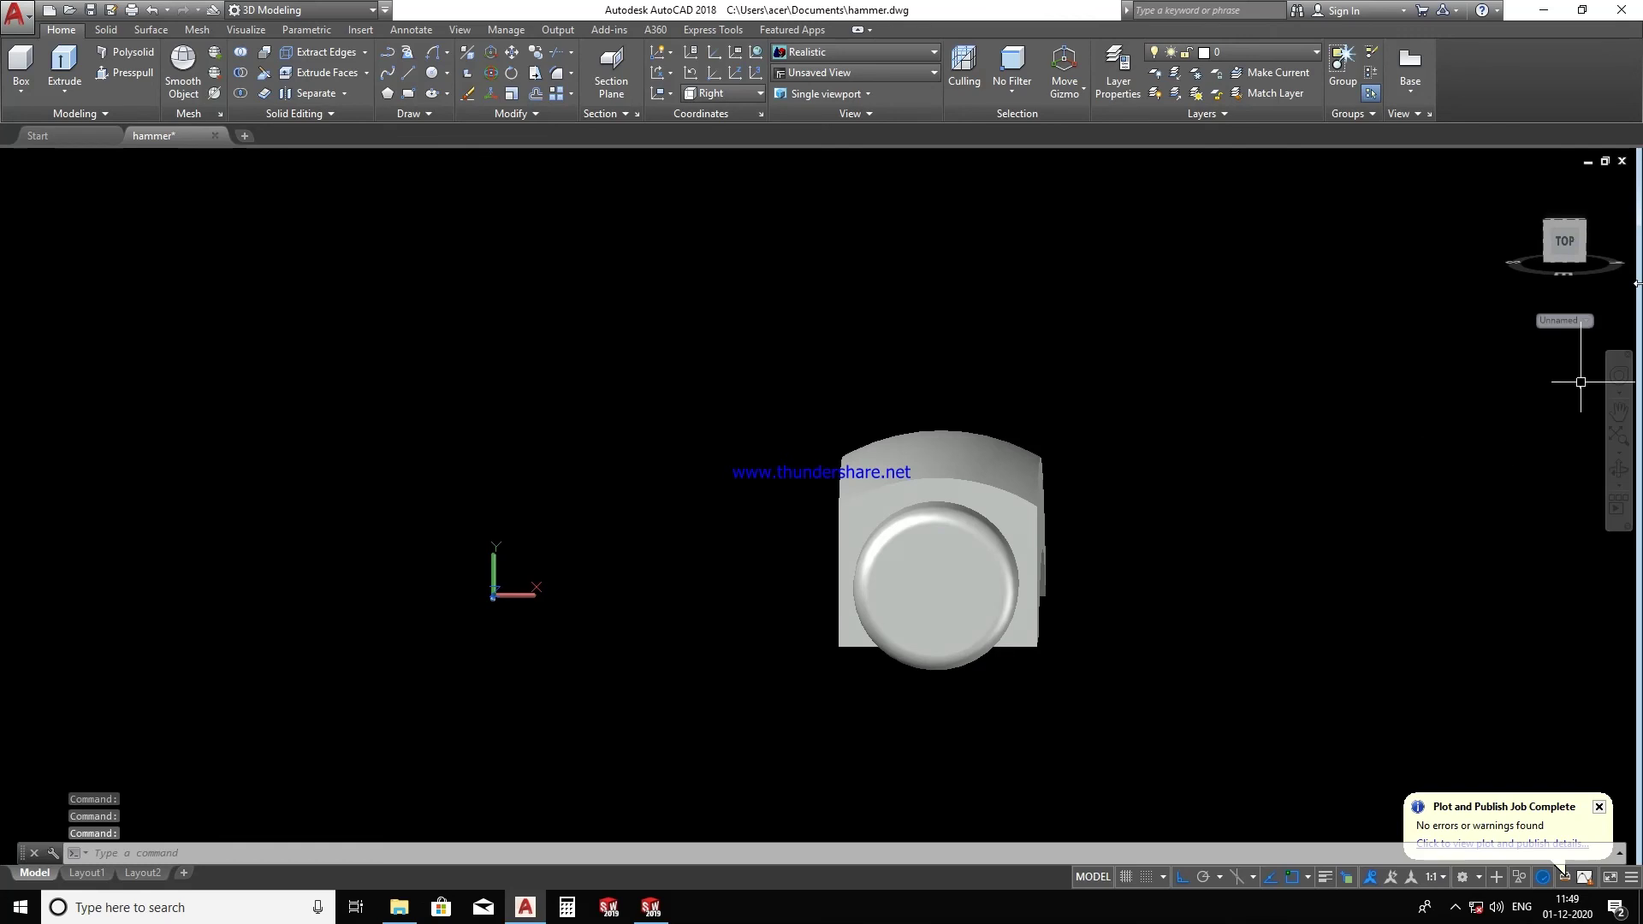
pyautogui.click(1560, 244)
pyautogui.scroll(3, 941, 548)
pyautogui.scroll(-3, 941, 547)
pyautogui.moveTo(855, 556)
pyautogui.keyDown('shift'); pyautogui.mouseDown(button='middle')
pyautogui.moveTo(957, 562)
pyautogui.moveTo(1155, 513)
pyautogui.mouseUp(button='middle'); pyautogui.keyUp('shift')
# - Check the left and back views with the hammer lying horizontal, then save hammer.dwg
pyautogui.click(1558, 240)
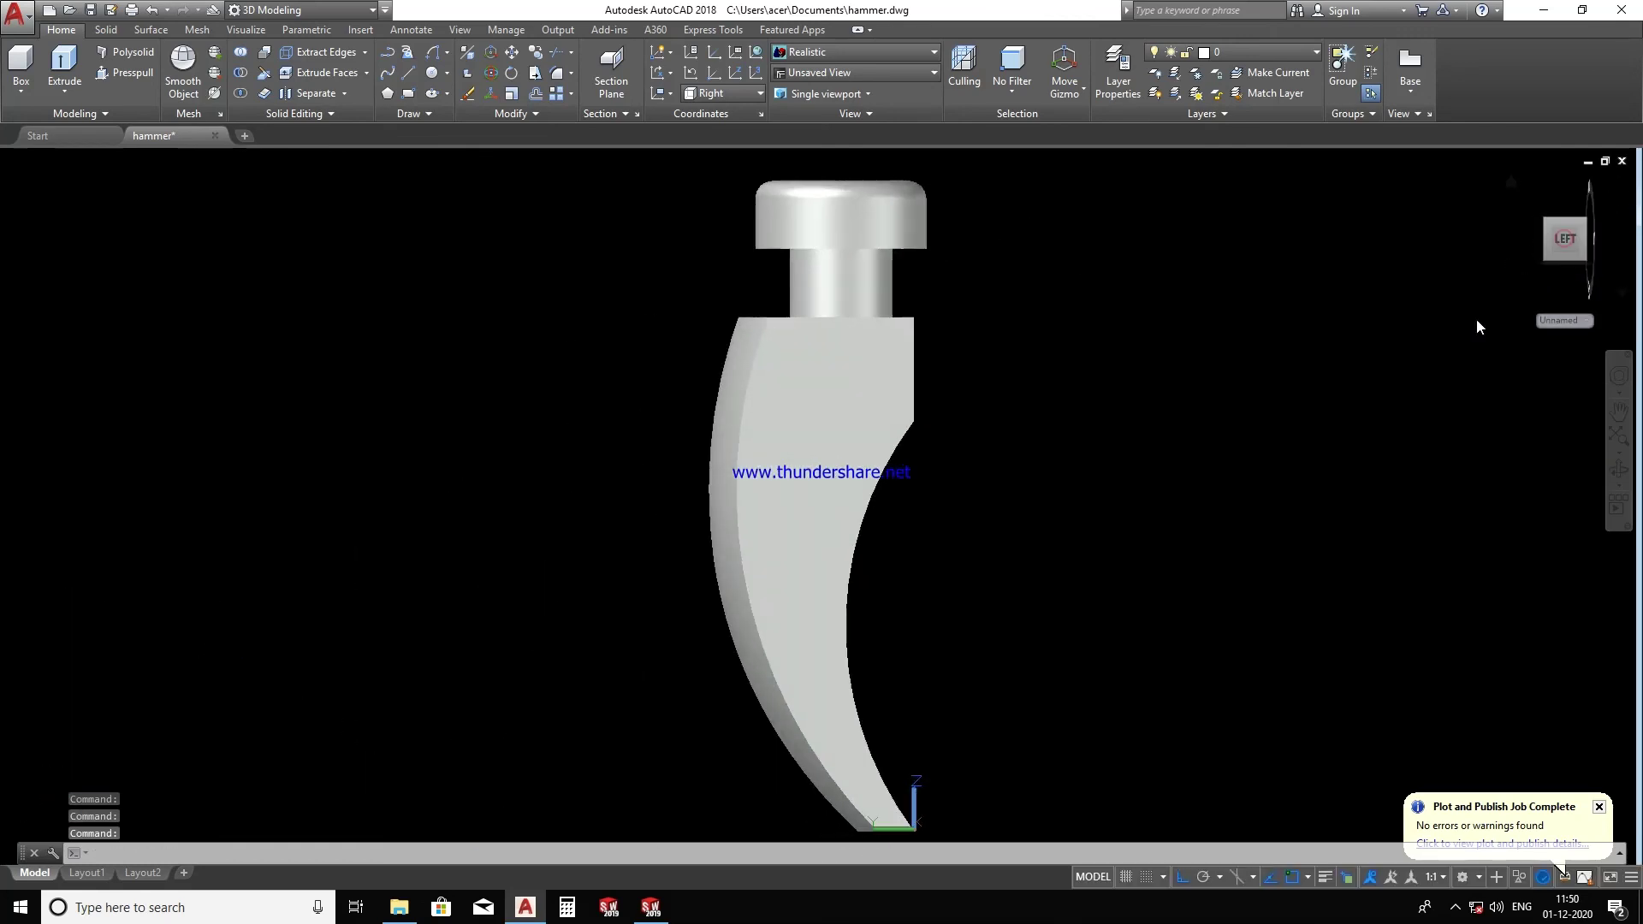
pyautogui.click(1625, 204)
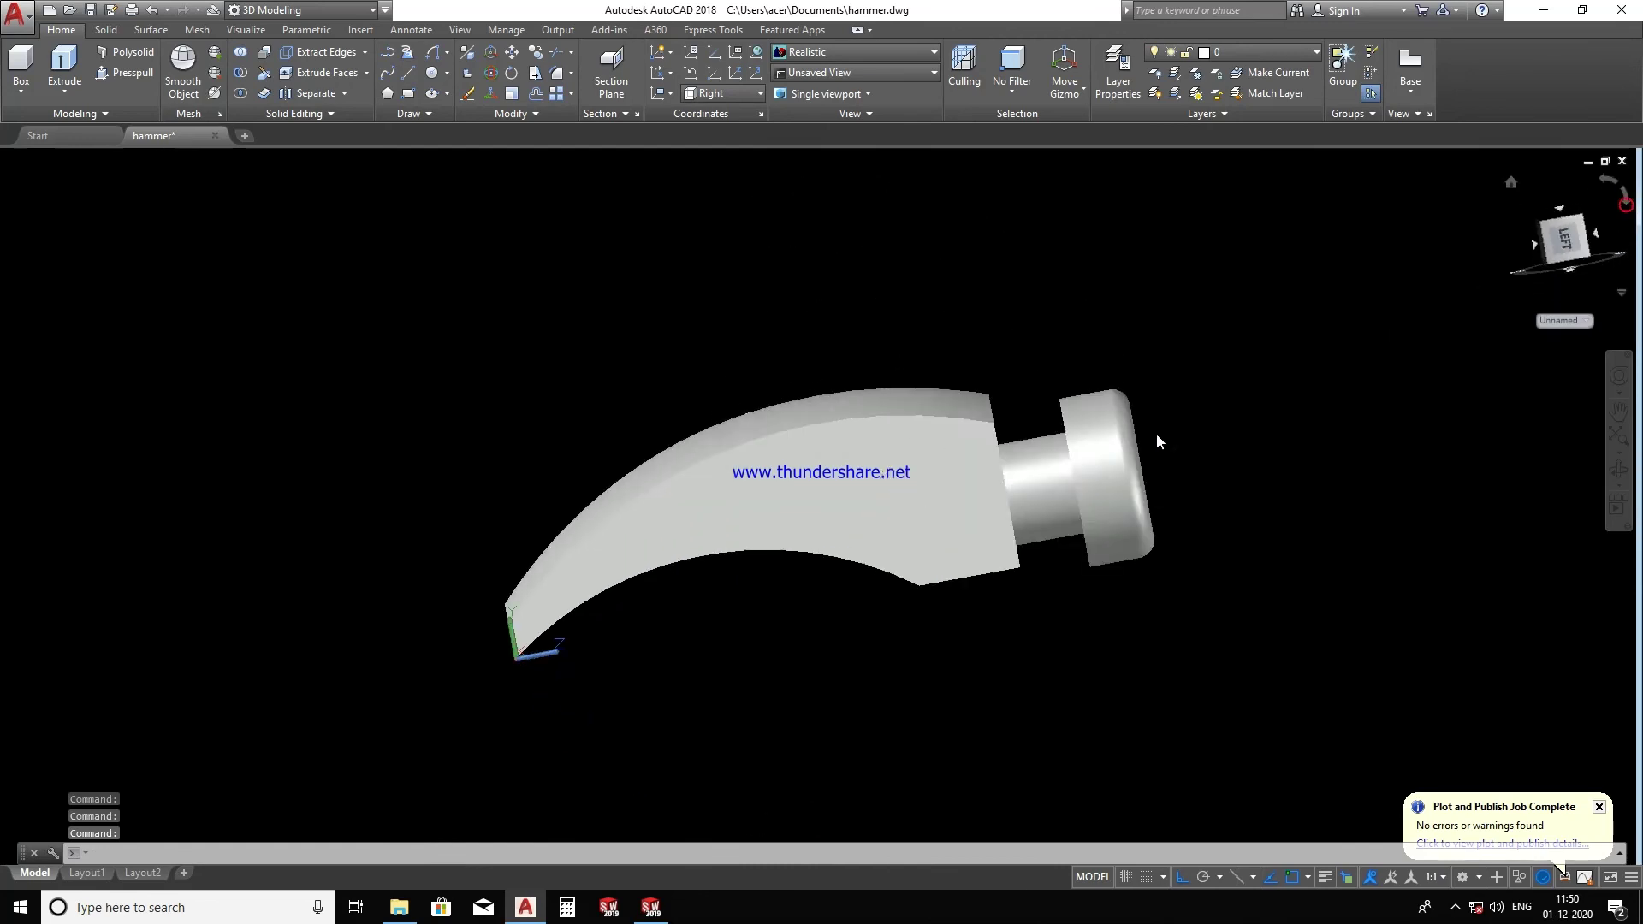
pyautogui.keyDown('shift'); pyautogui.moveTo(1157, 441); pyautogui.dragTo(1070, 728, button='middle'); pyautogui.keyUp('shift')
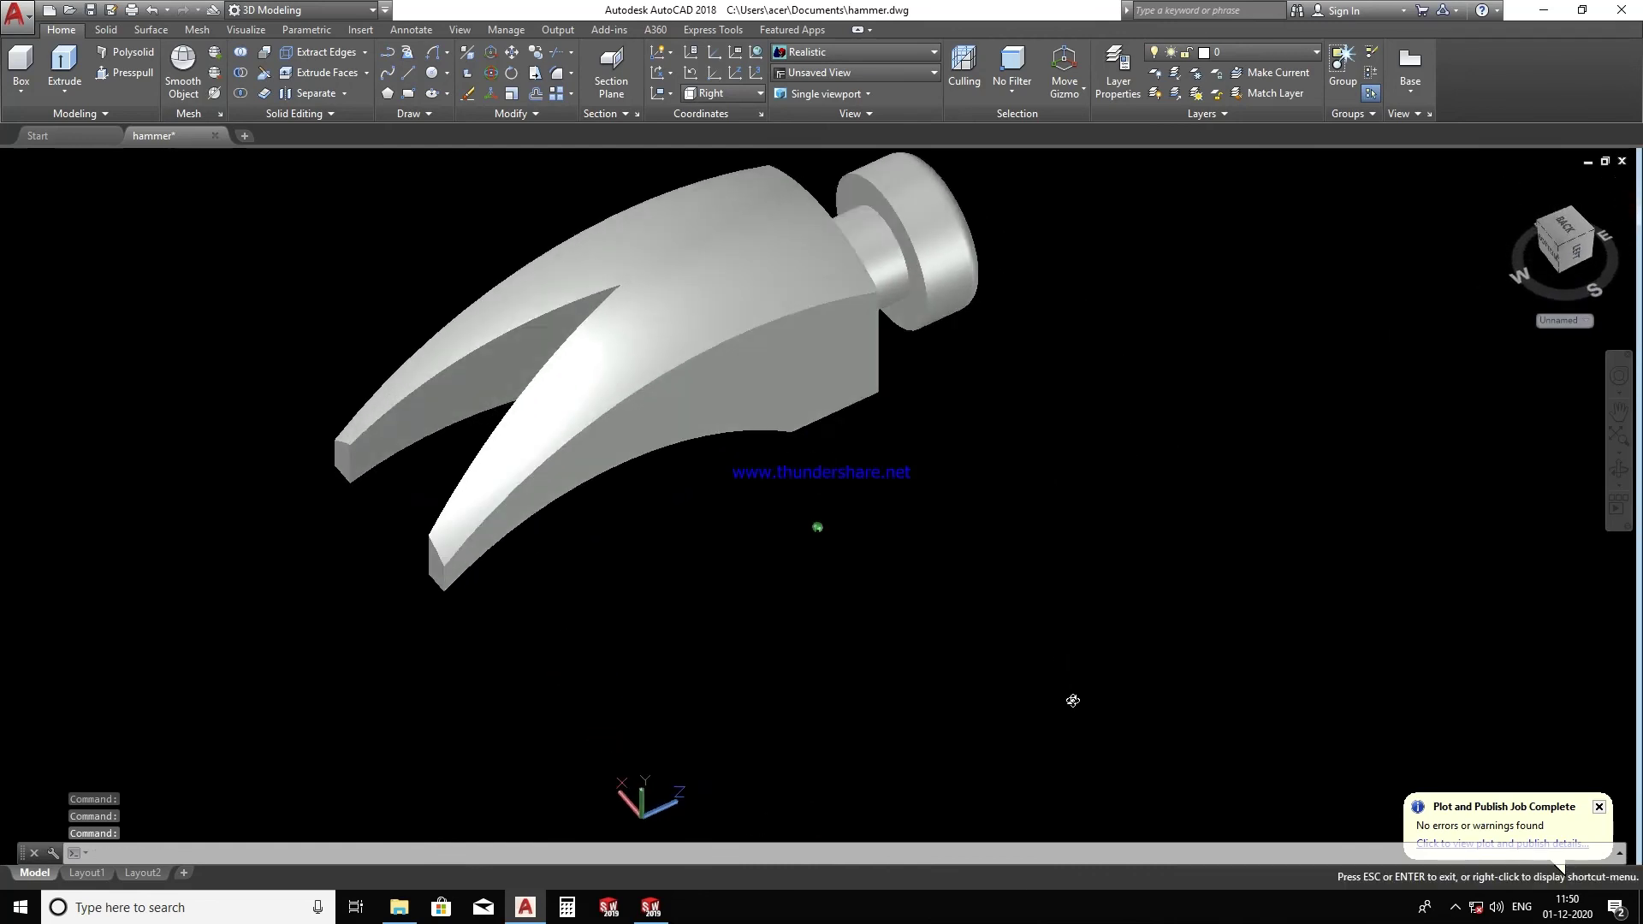
pyautogui.click(1565, 233)
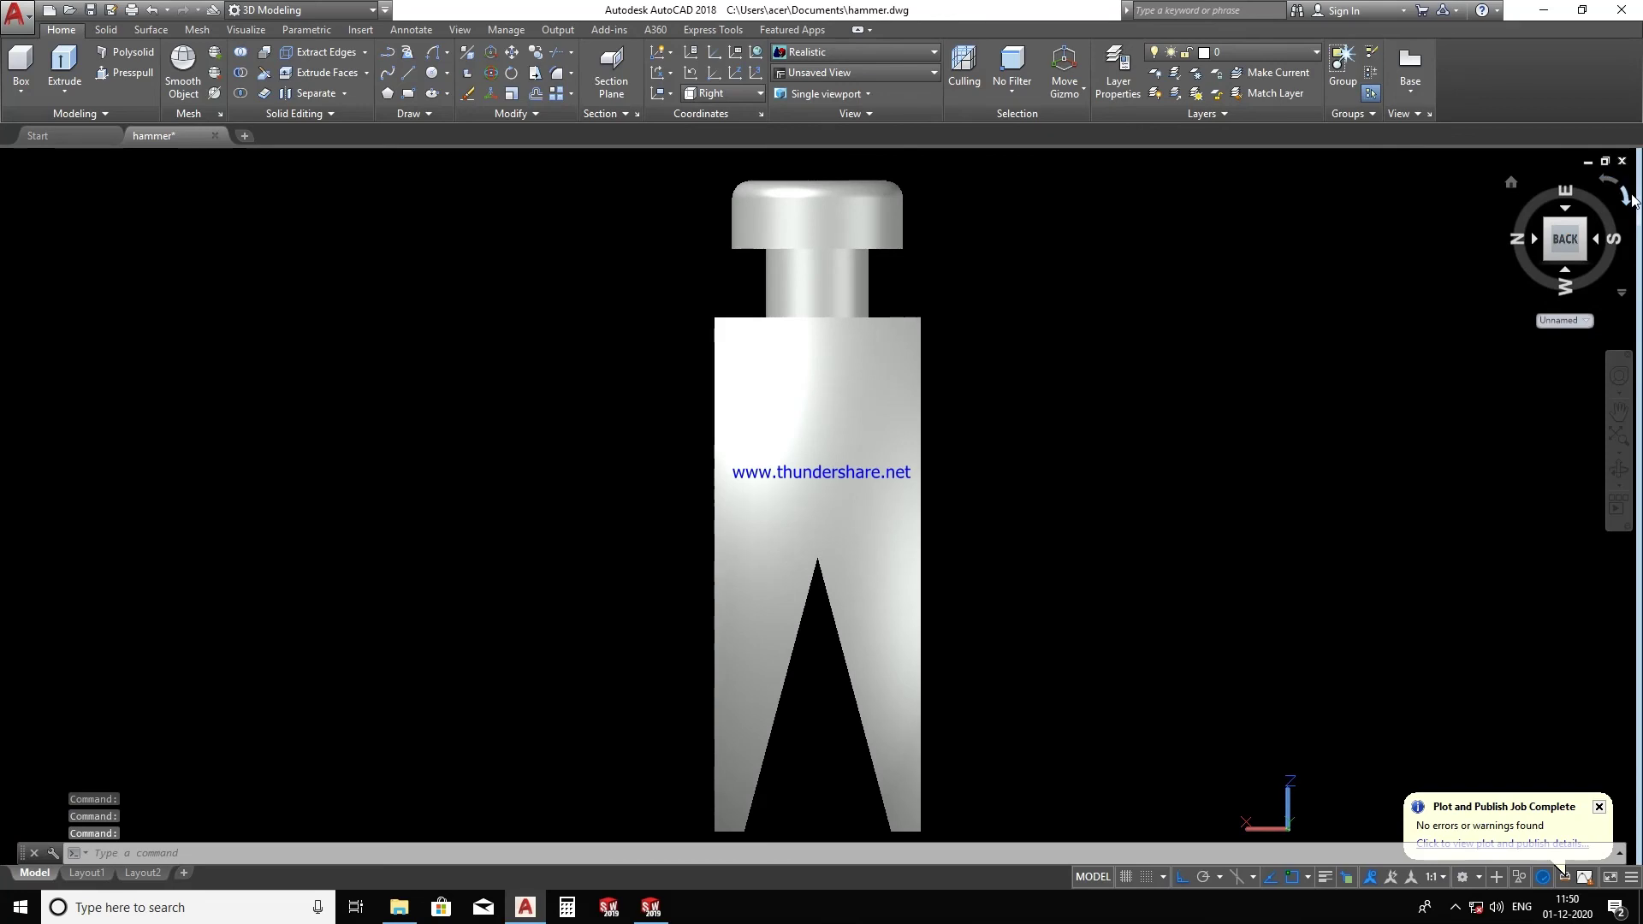
pyautogui.click(1628, 198)
pyautogui.scroll(3, 1052, 543)
pyautogui.scroll(-5, 1057, 555)
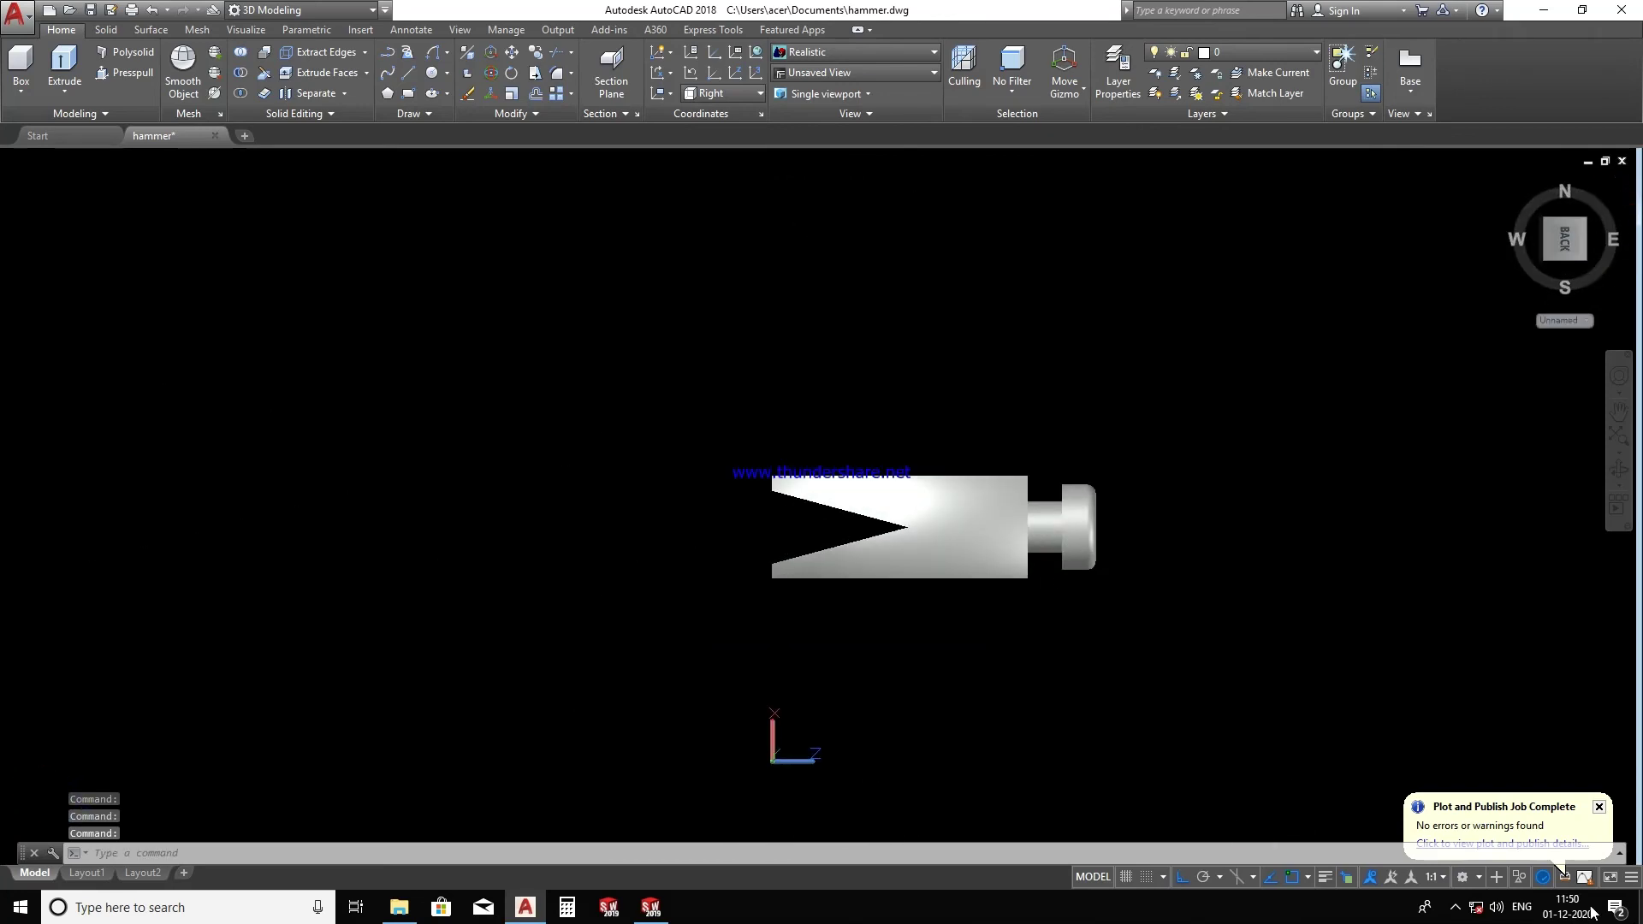
pyautogui.hotkey('ctrl', 's')
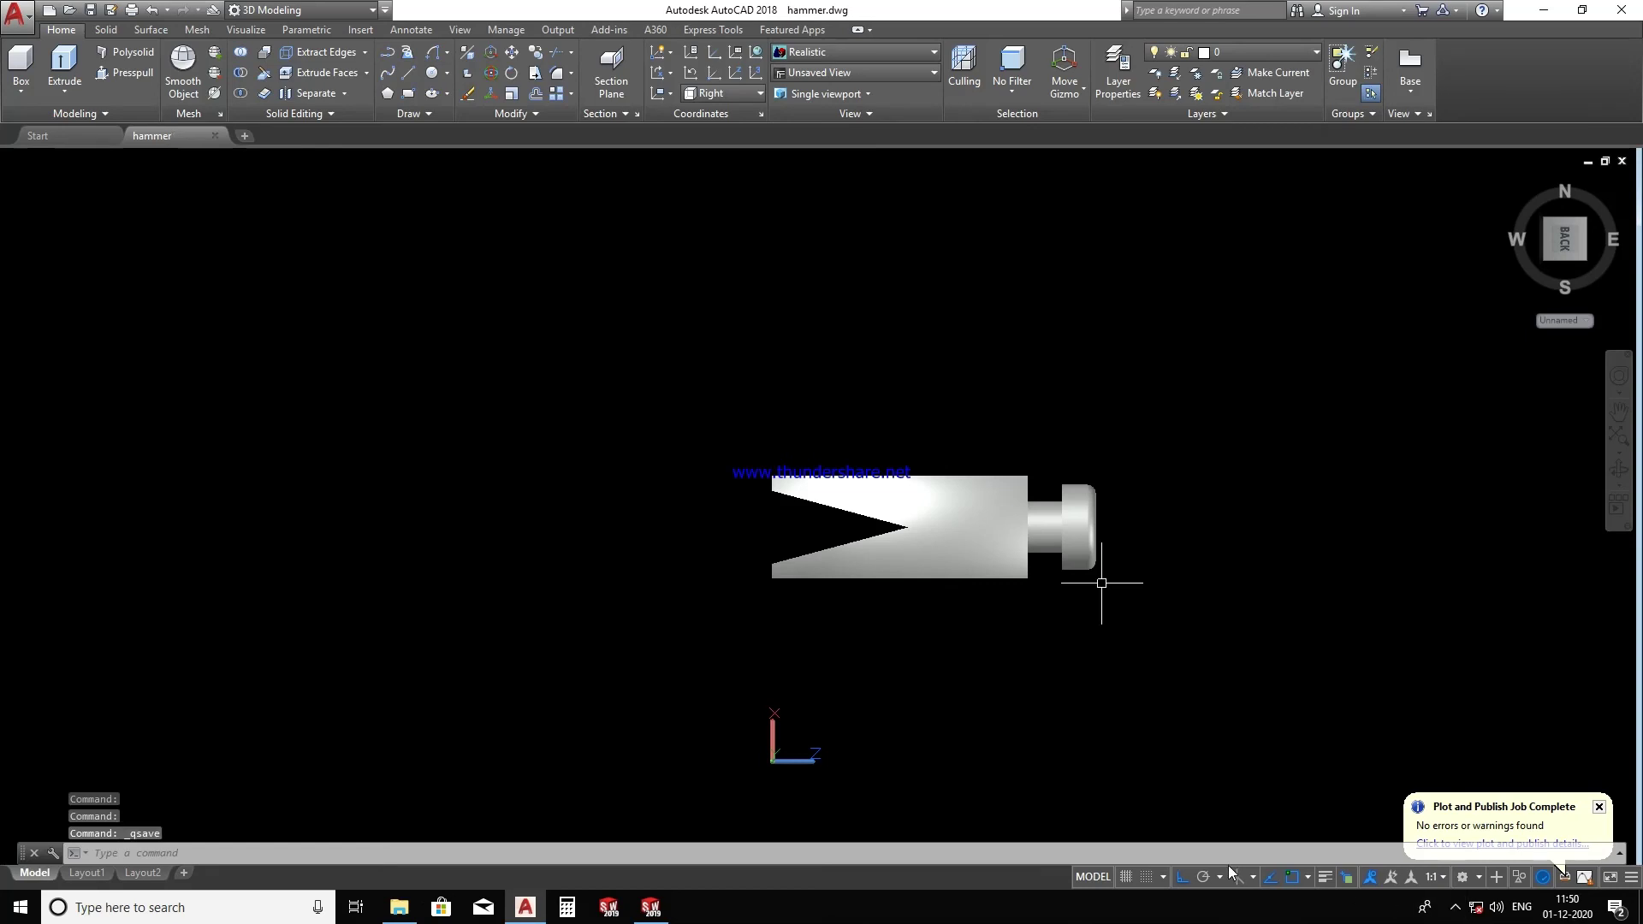